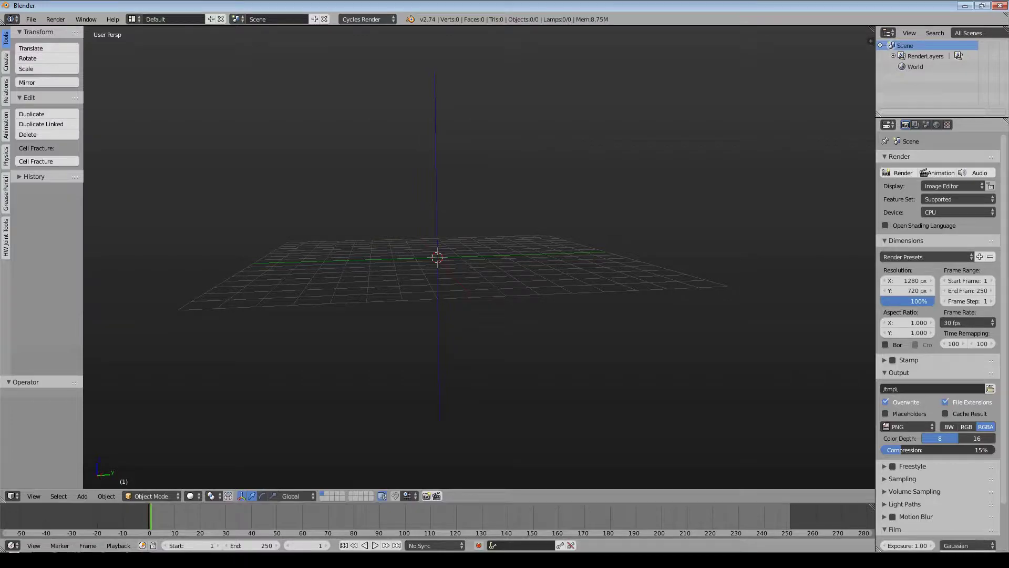
View the Homeworld Remastered Toolkit for Blender releases page on GitHub in the browser, and return to Blender.
{"action": "key", "text": "alt+Tab"}
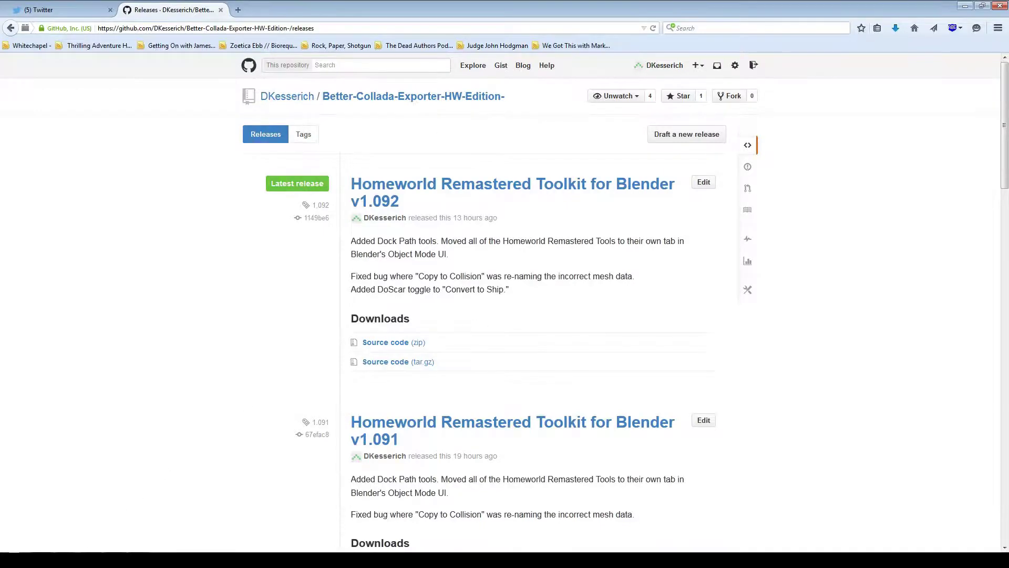
{"action": "key", "text": "alt+Tab"}
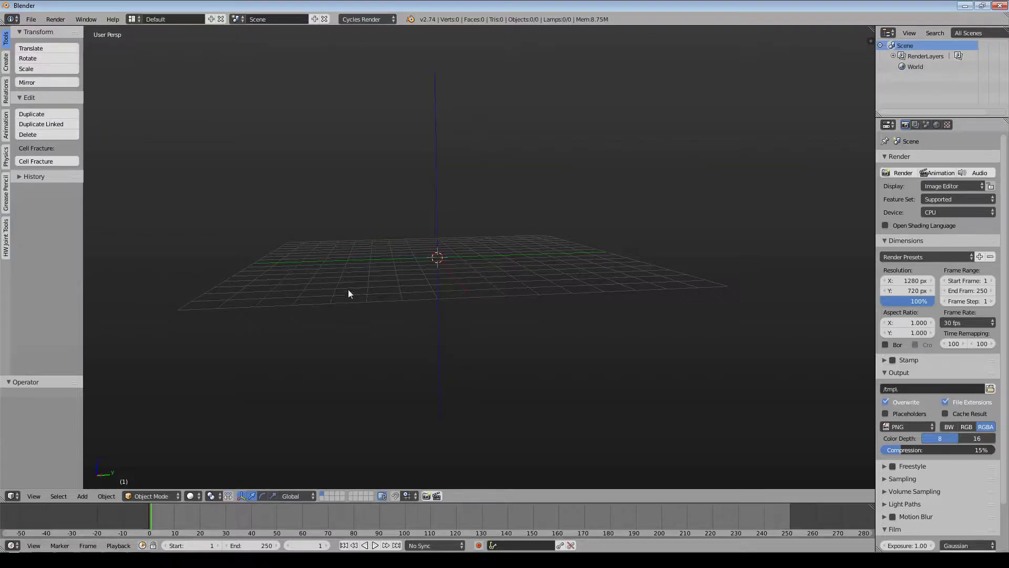
{"action": "middle_click_drag", "start_coordinate": [348, 289], "coordinate": [376, 261]}
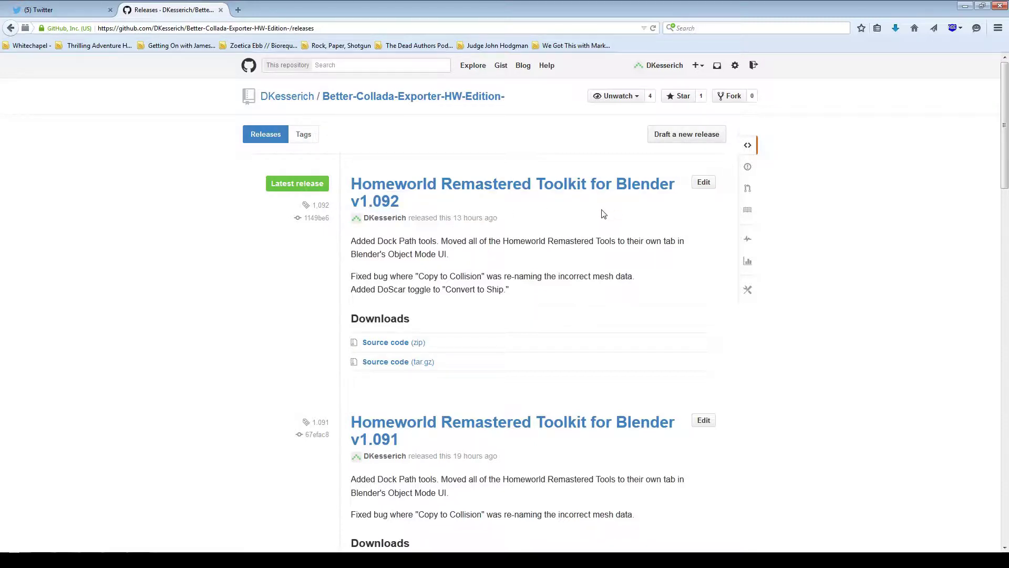
{"action": "left_click", "coordinate": [98, 560]}
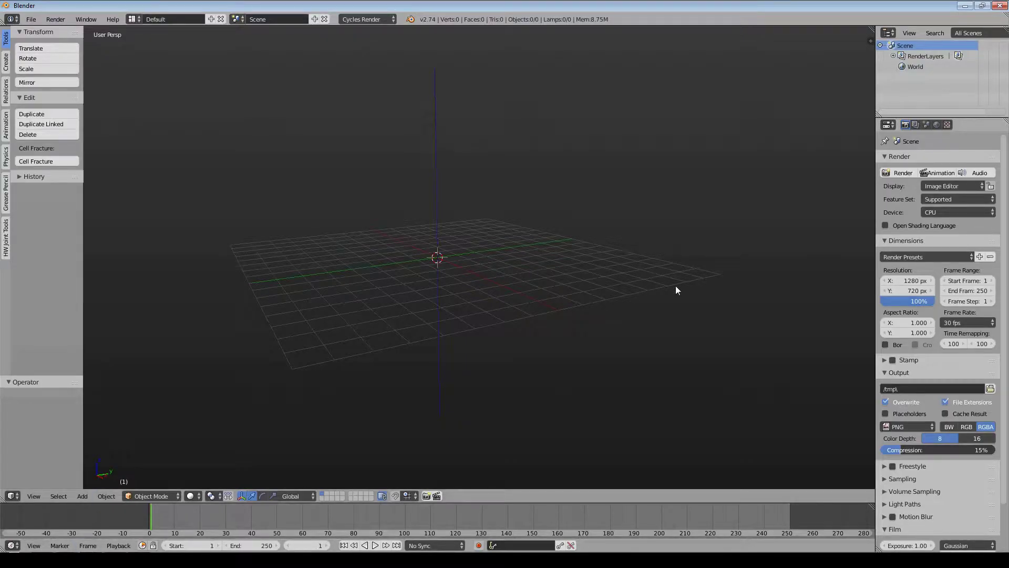
Examine the HW Joint Tools for ships, hardpoints, engines, navlights and docking paths, widening the tool shelf to read them.
{"action": "left_click", "coordinate": [6, 62]}
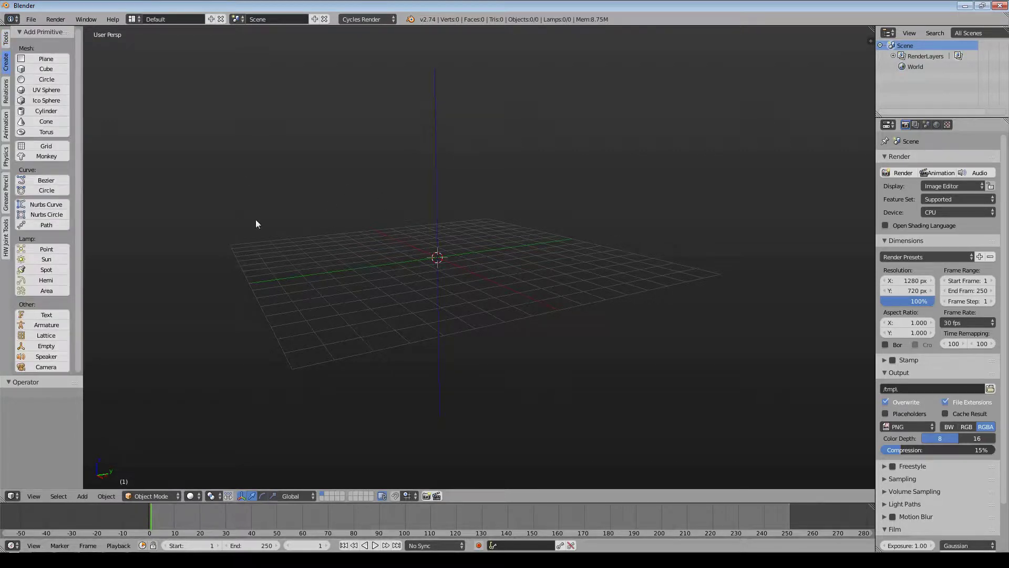
{"action": "scroll", "coordinate": [62, 173], "scroll_direction": "down", "scroll_amount": 1}
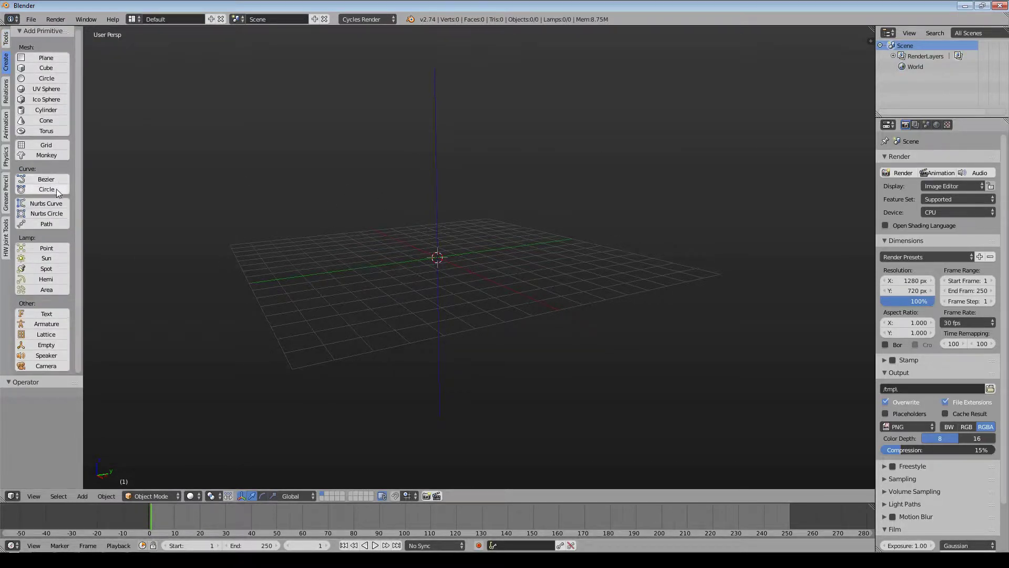
{"action": "scroll", "coordinate": [58, 191], "scroll_direction": "up", "scroll_amount": 1}
{"action": "scroll", "coordinate": [56, 195], "scroll_direction": "down", "scroll_amount": 1}
{"action": "scroll", "coordinate": [7, 67], "scroll_direction": "up", "scroll_amount": 1}
{"action": "scroll", "coordinate": [58, 284], "scroll_direction": "down", "scroll_amount": 1}
{"action": "left_click", "coordinate": [5, 246]}
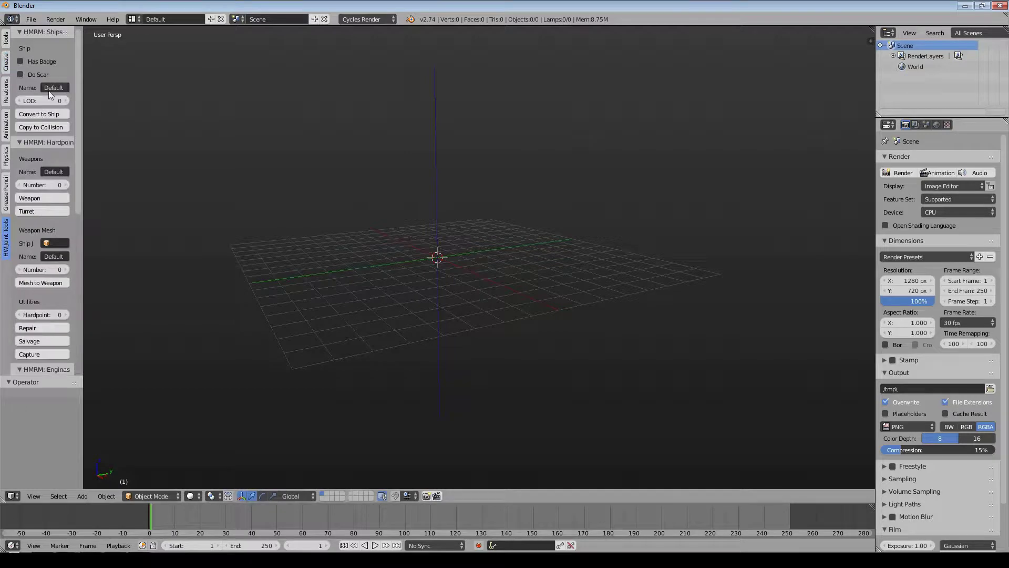
{"action": "scroll", "coordinate": [53, 79], "scroll_direction": "down", "scroll_amount": 12}
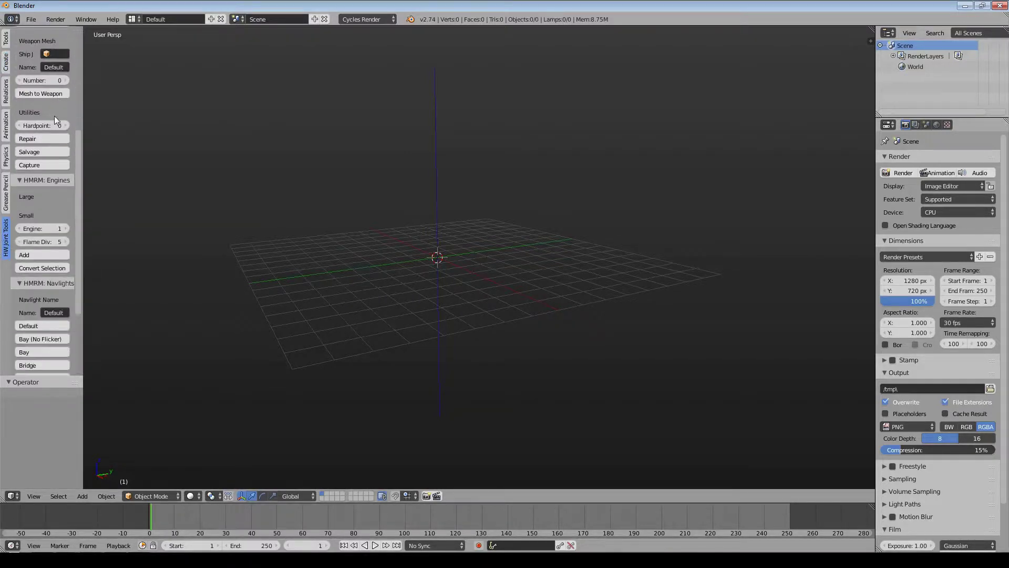
{"action": "scroll", "coordinate": [55, 116], "scroll_direction": "down", "scroll_amount": 1}
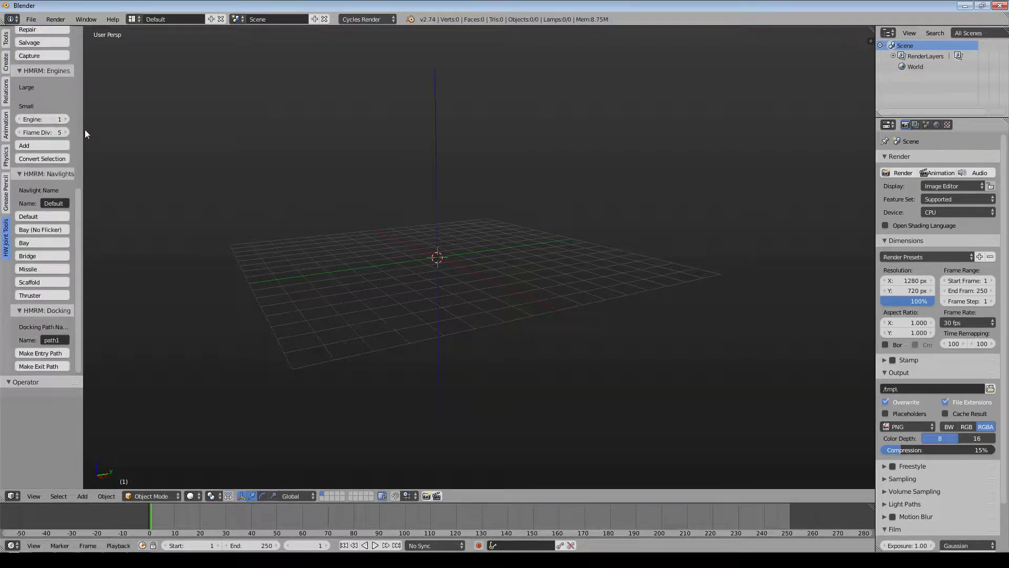
{"action": "left_click_drag", "start_coordinate": [83, 130], "coordinate": [111, 131]}
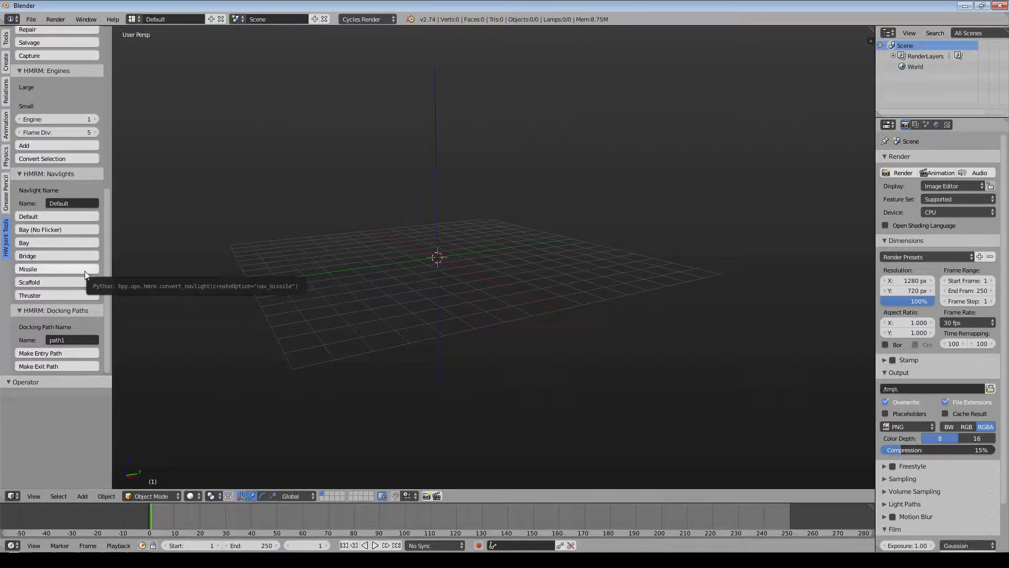
{"action": "scroll", "coordinate": [84, 270], "scroll_direction": "up", "scroll_amount": 12}
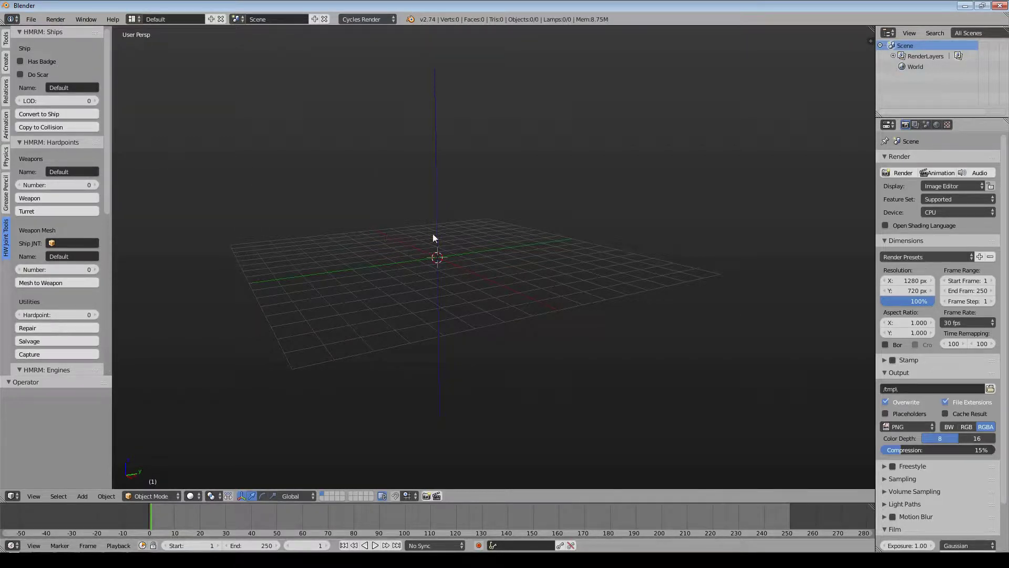
Add a cube mesh at the origin of the empty scene.
{"action": "key", "text": "shift+a"}
{"action": "mouse_move", "coordinate": [440, 247]}
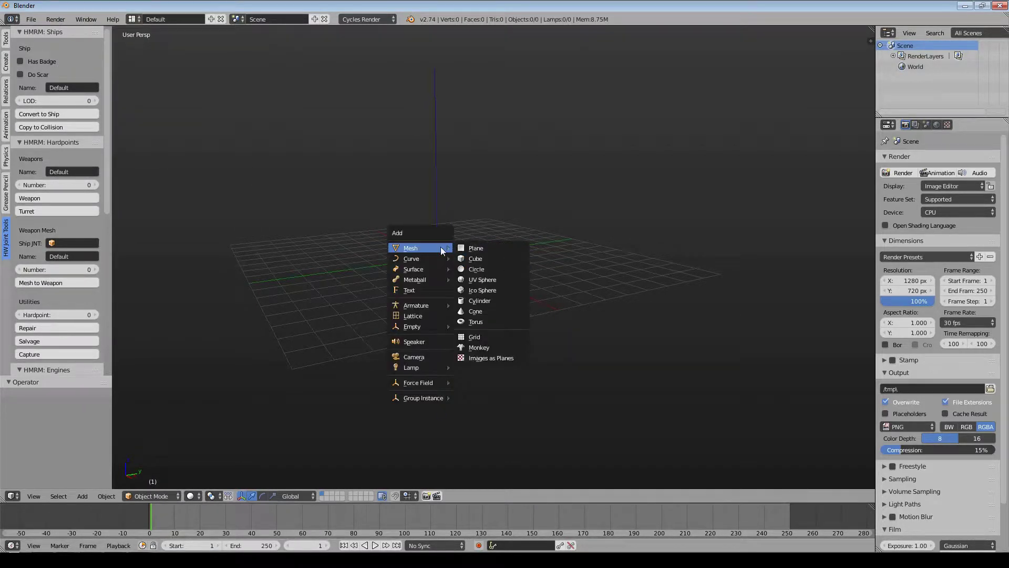
{"action": "left_click", "coordinate": [493, 260]}
{"action": "scroll", "coordinate": [100, 189], "scroll_direction": "down", "scroll_amount": 10}
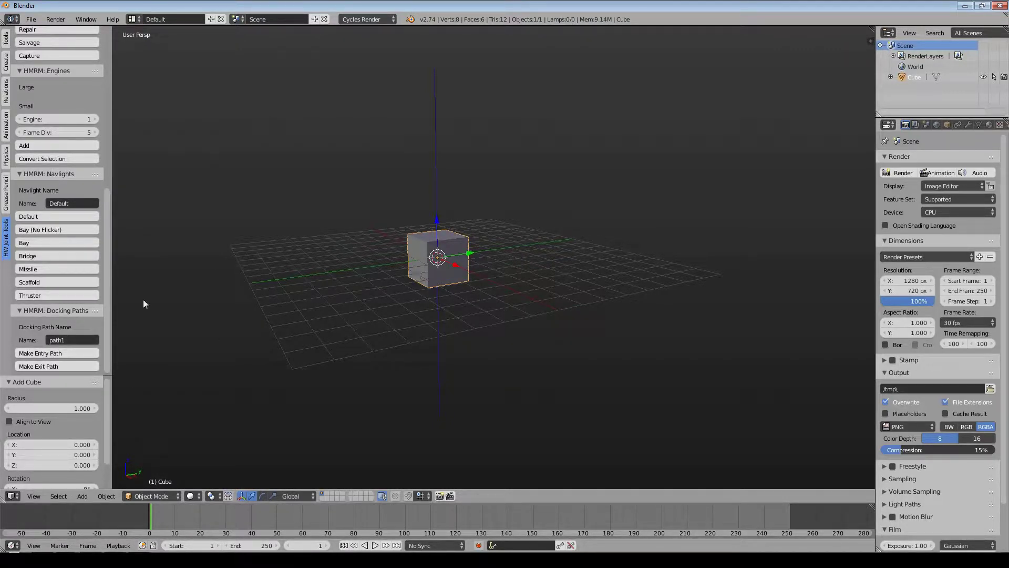
{"action": "scroll", "coordinate": [57, 250], "scroll_direction": "up", "scroll_amount": 10}
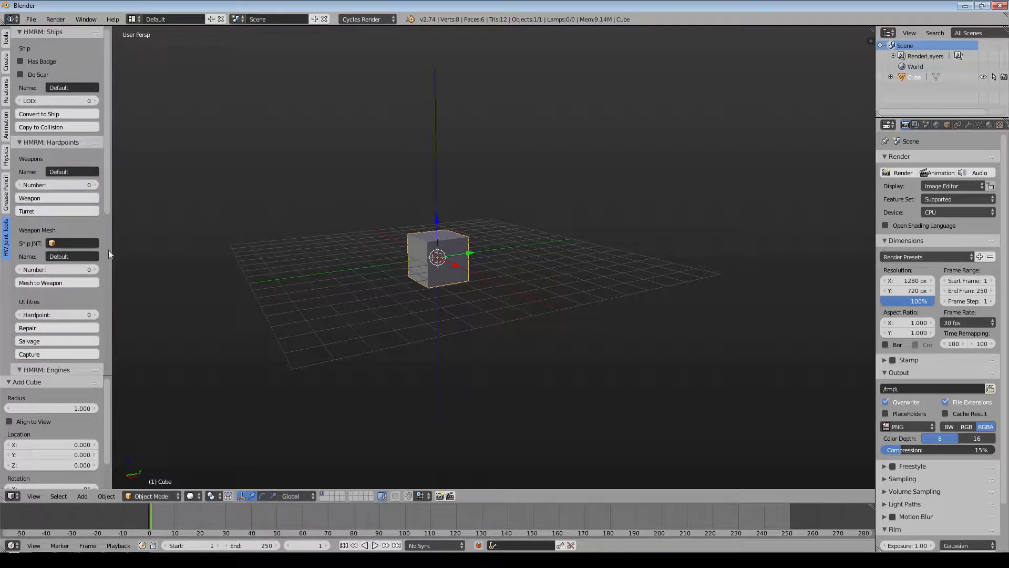
Scale the cube's mesh by a factor of 30 in Edit Mode.
{"action": "scroll", "coordinate": [458, 272], "scroll_direction": "up", "scroll_amount": 3}
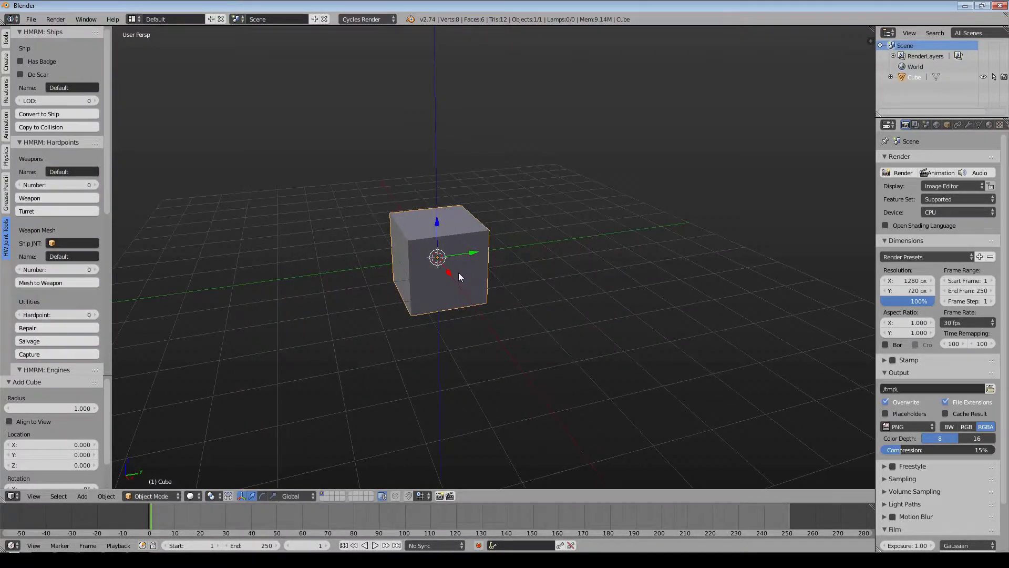
{"action": "key", "text": "Tab"}
{"action": "key", "text": "s"}
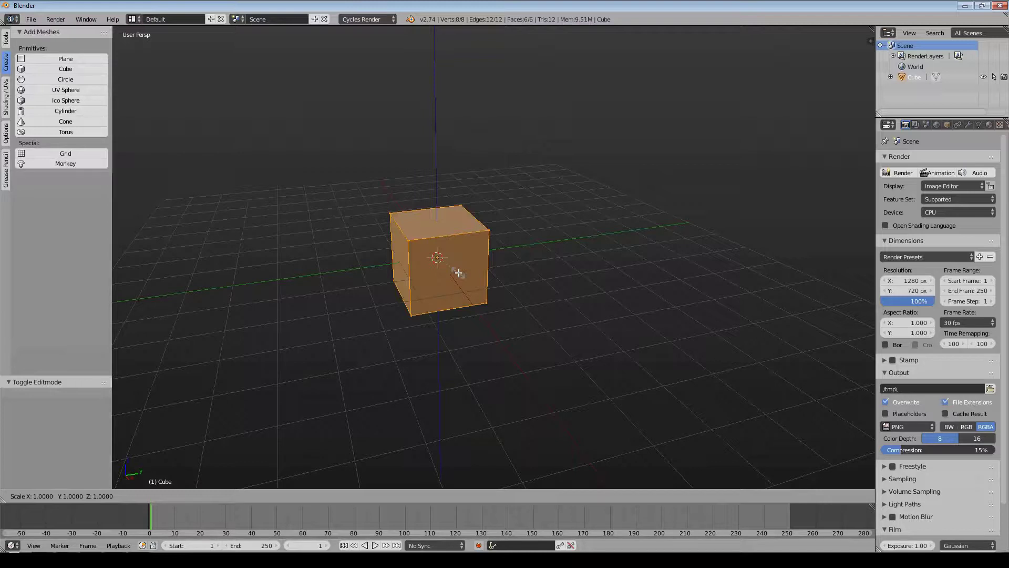
{"action": "type", "text": "30"}
{"action": "key", "text": "Return"}
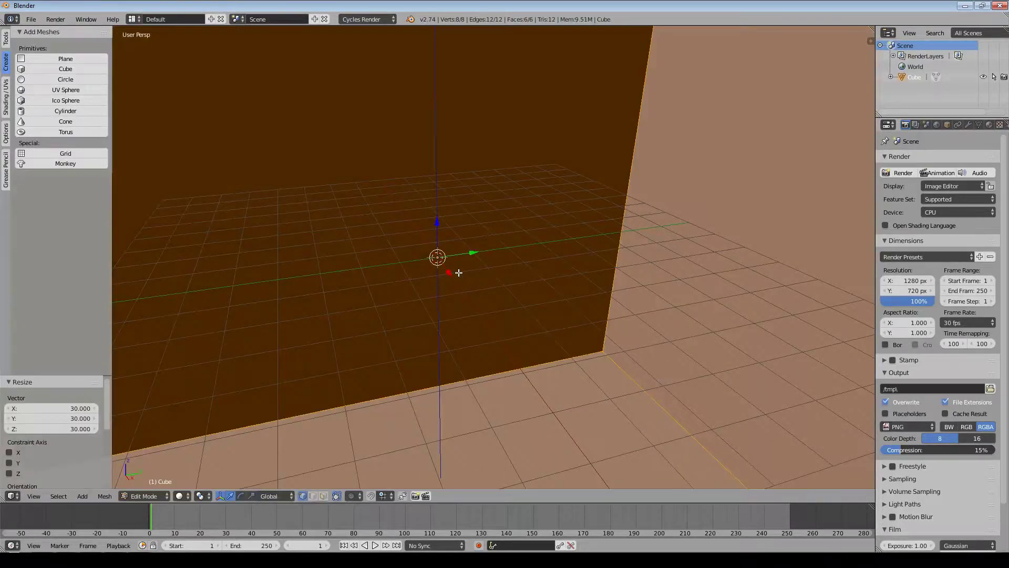
{"action": "scroll", "coordinate": [459, 273], "scroll_direction": "down", "scroll_amount": 10}
{"action": "scroll", "coordinate": [461, 273], "scroll_direction": "up", "scroll_amount": 4}
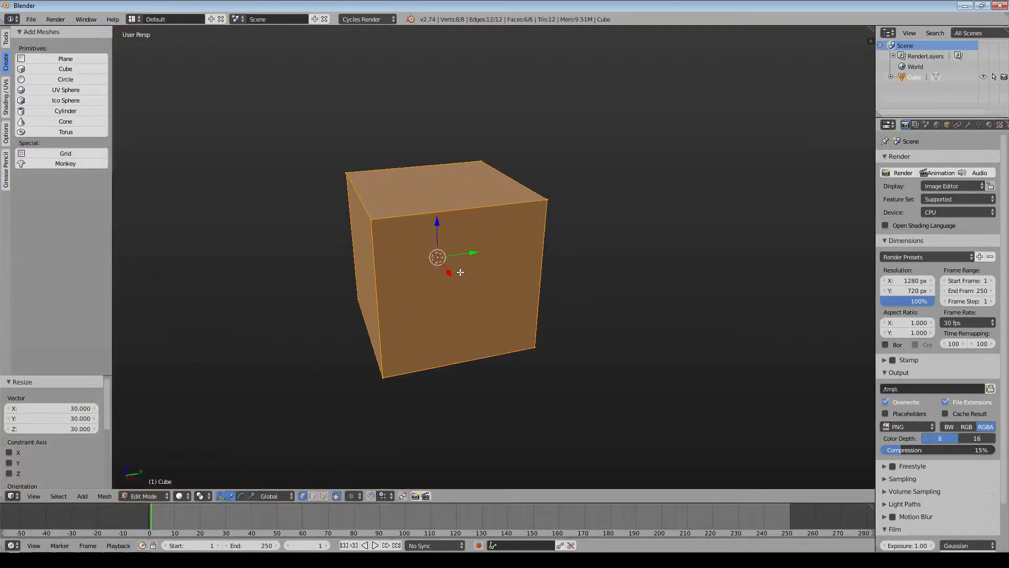
{"action": "scroll", "coordinate": [461, 272], "scroll_direction": "up", "scroll_amount": 2}
{"action": "scroll", "coordinate": [460, 272], "scroll_direction": "down", "scroll_amount": 1}
Set the 3D view's clip end distance to 100000.
{"action": "key", "text": "n"}
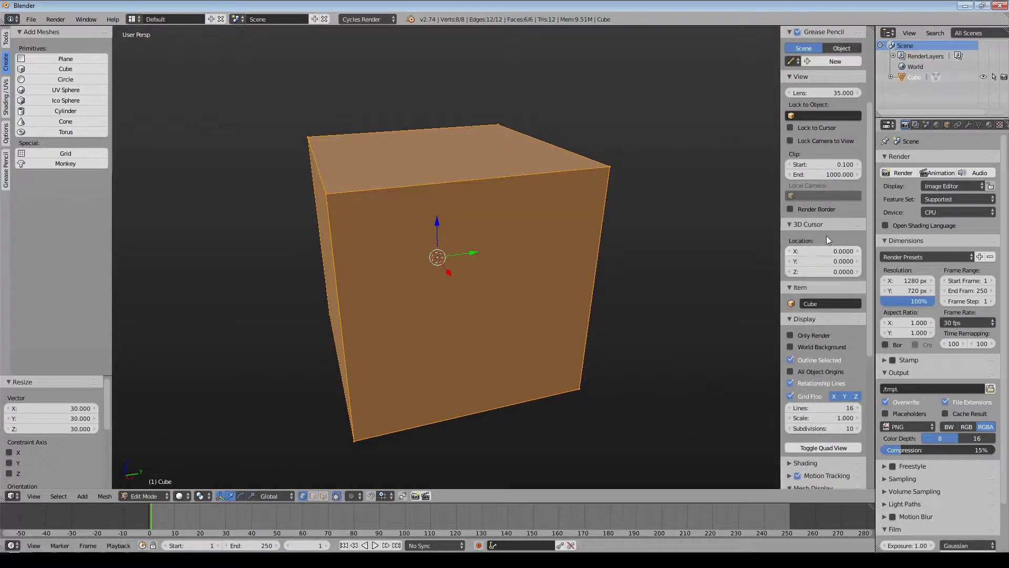
{"action": "left_click", "coordinate": [833, 174]}
{"action": "type", "text": "10"}
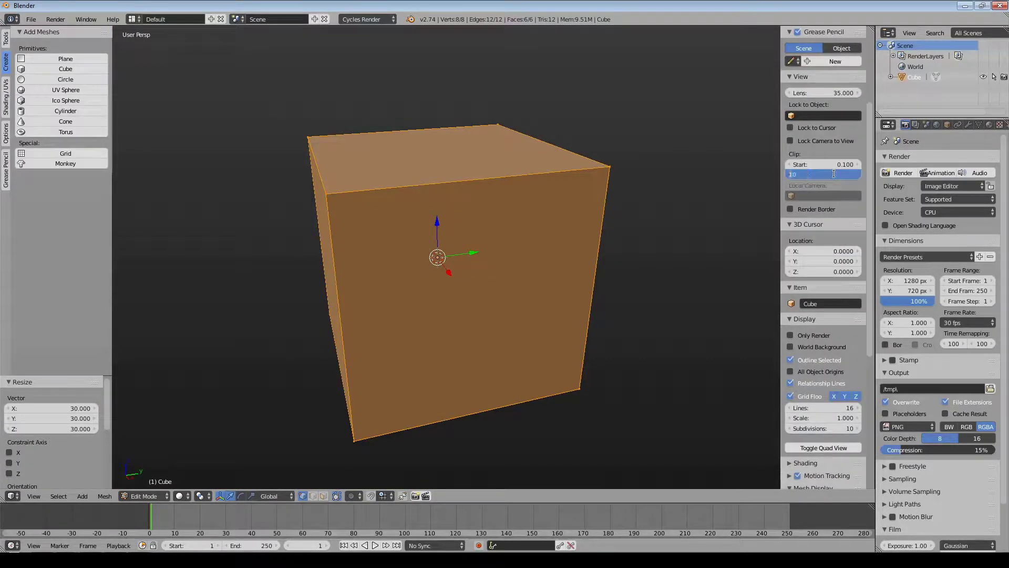
{"action": "type", "text": "0000"}
{"action": "key", "text": "Return"}
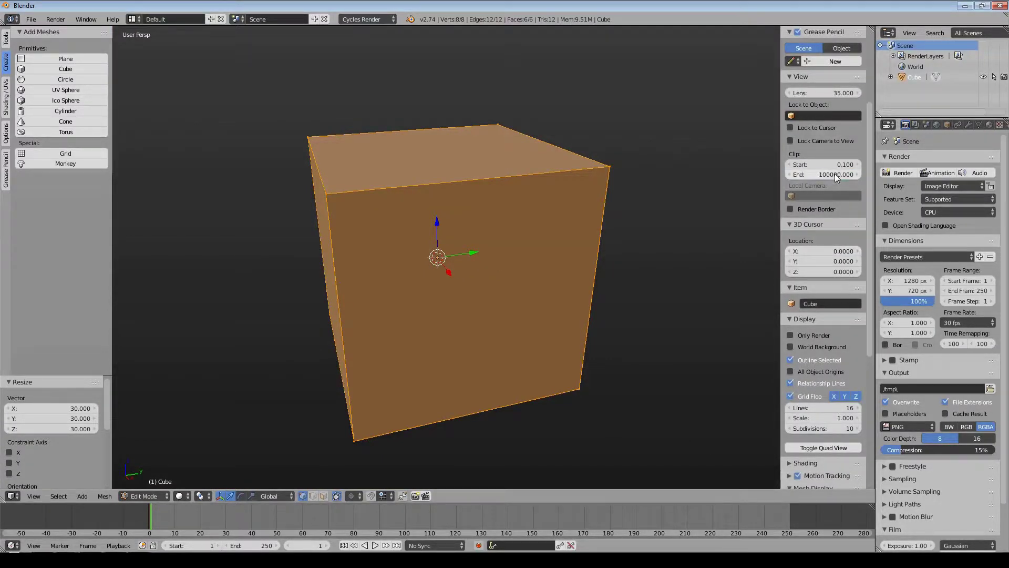
{"action": "key", "text": "n"}
Flatten the cube by scaling its mesh to about 0.35 along the Z axis.
{"action": "middle_click_drag", "start_coordinate": [664, 196], "coordinate": [626, 215]}
{"action": "scroll", "coordinate": [651, 218], "scroll_direction": "up", "scroll_amount": 2}
{"action": "scroll", "coordinate": [650, 219], "scroll_direction": "down", "scroll_amount": 3}
{"action": "key", "text": "s"}
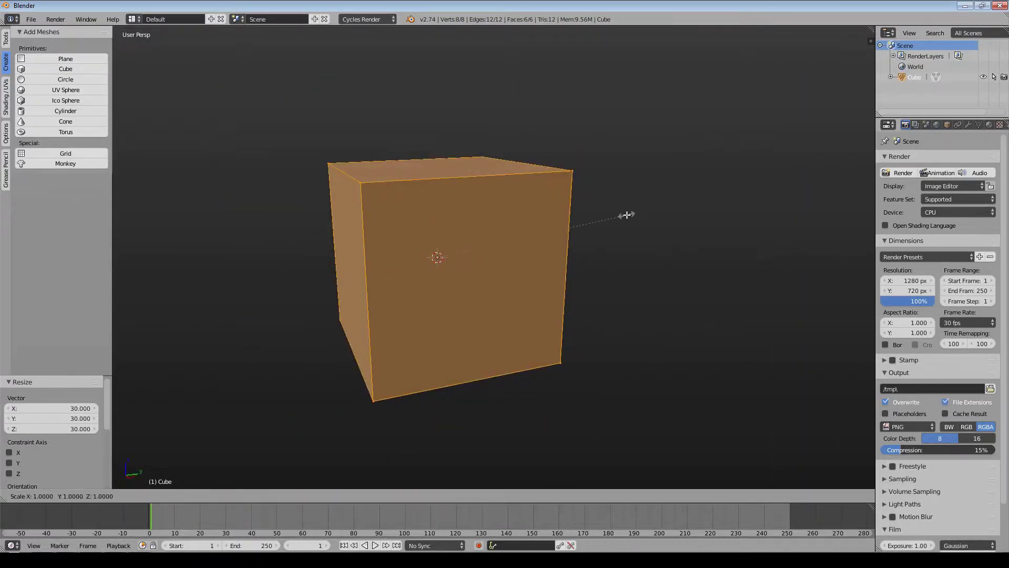
{"action": "key", "text": "z"}
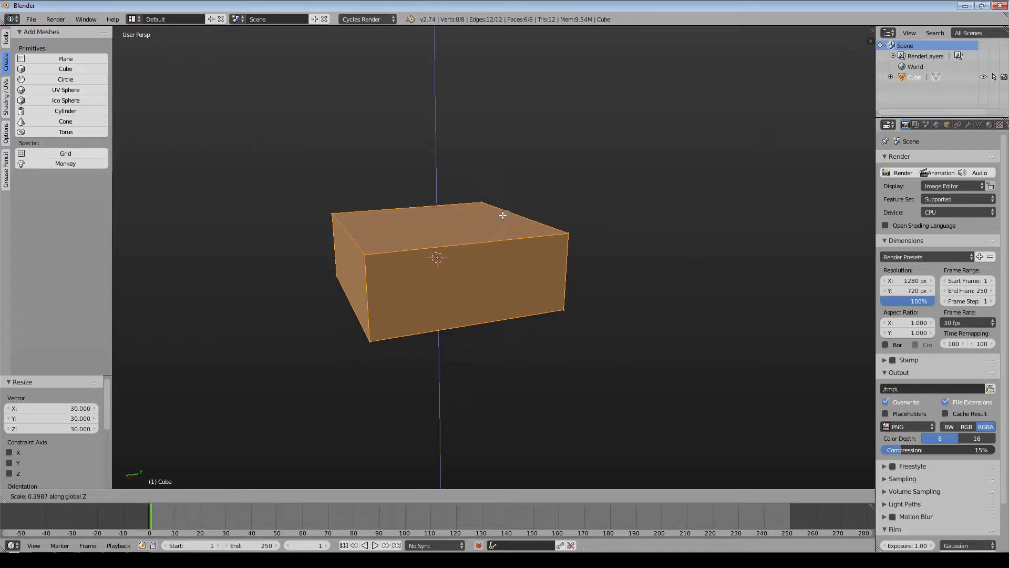
{"action": "left_click", "coordinate": [492, 216]}
Narrow the flattened box by scaling its mesh down along the X axis.
{"action": "middle_click_drag", "start_coordinate": [605, 232], "coordinate": [673, 246]}
{"action": "key", "text": "s"}
{"action": "key", "text": "x"}
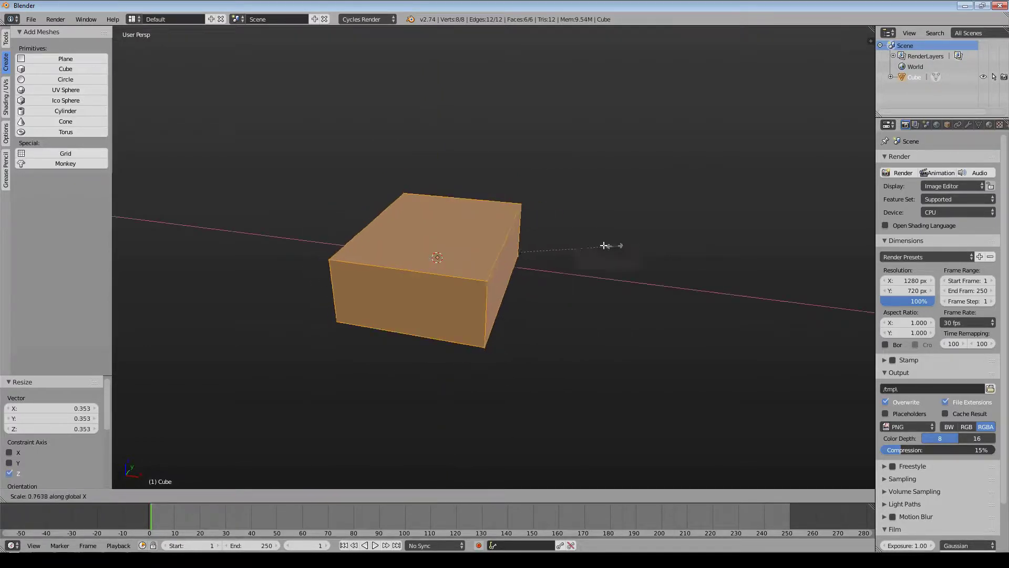
{"action": "left_click", "coordinate": [528, 241]}
Add one crosswise loop cut around the box and slide it towards the front end.
{"action": "middle_click_drag", "start_coordinate": [528, 240], "coordinate": [380, 260]}
{"action": "key", "text": "a"}
{"action": "scroll", "coordinate": [435, 263], "scroll_direction": "up", "scroll_amount": 6}
{"action": "key", "text": "ctrl+r"}
{"action": "left_click", "coordinate": [417, 206]}
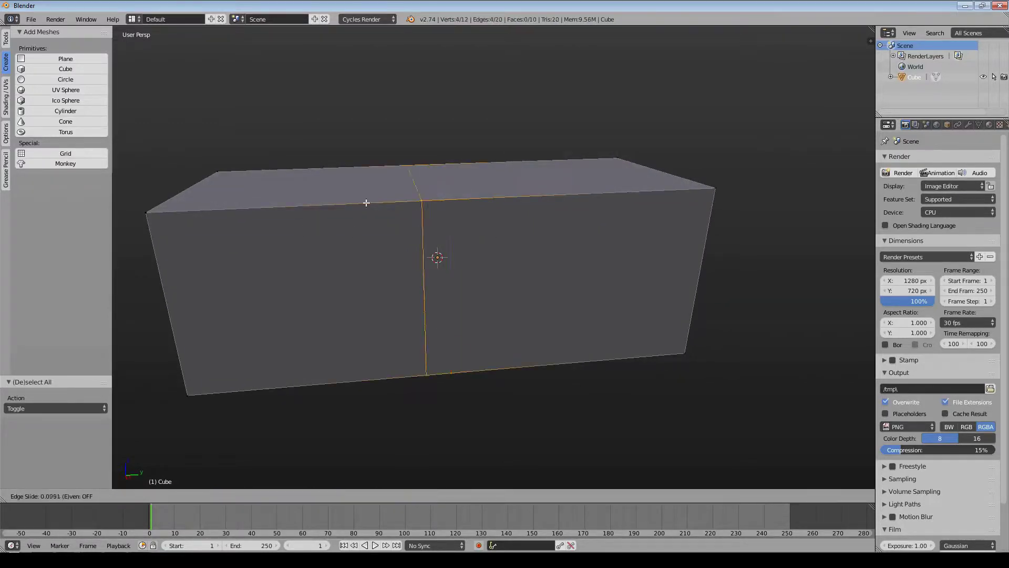
{"action": "left_click", "coordinate": [289, 202]}
Add a horizontal loop cut around the box at about half its height.
{"action": "middle_click_drag", "start_coordinate": [372, 229], "coordinate": [275, 343]}
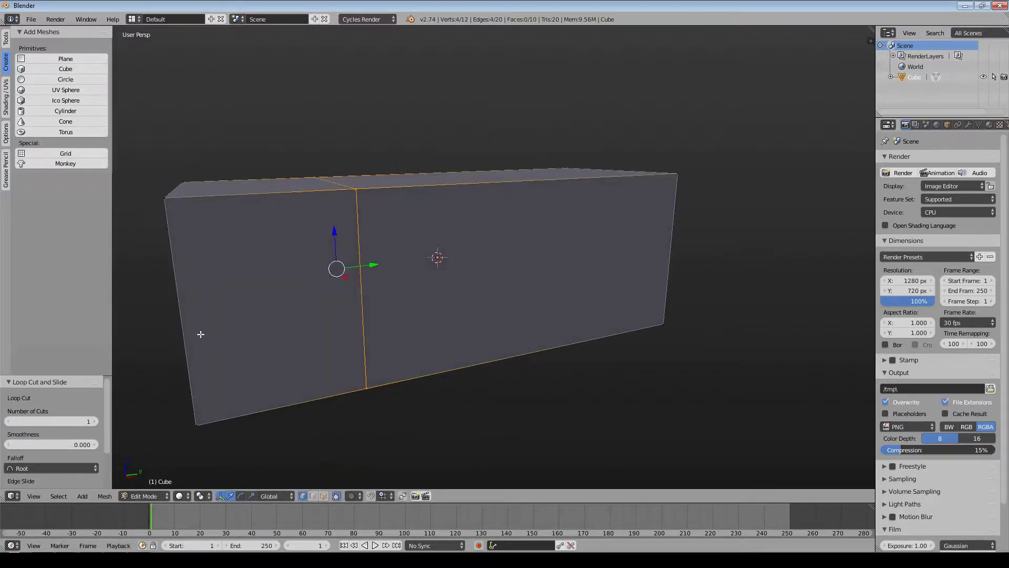
{"action": "key", "text": "ctrl+r"}
{"action": "left_click", "coordinate": [177, 333]}
{"action": "left_click", "coordinate": [177, 331]}
Merge one front top corner vertex at last into the vertex where the two loop cuts cross on that side.
{"action": "middle_click_drag", "start_coordinate": [183, 234], "coordinate": [221, 245]}
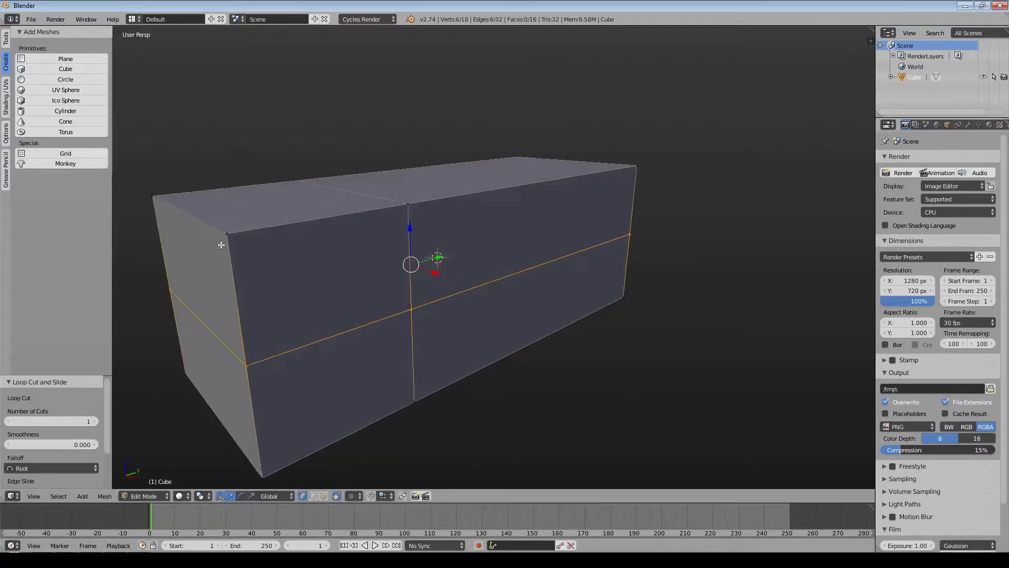
{"action": "right_click", "coordinate": [227, 233]}
{"action": "right_click", "coordinate": [161, 197], "text": "shift"}
{"action": "middle_click_drag", "start_coordinate": [316, 316], "coordinate": [249, 301]}
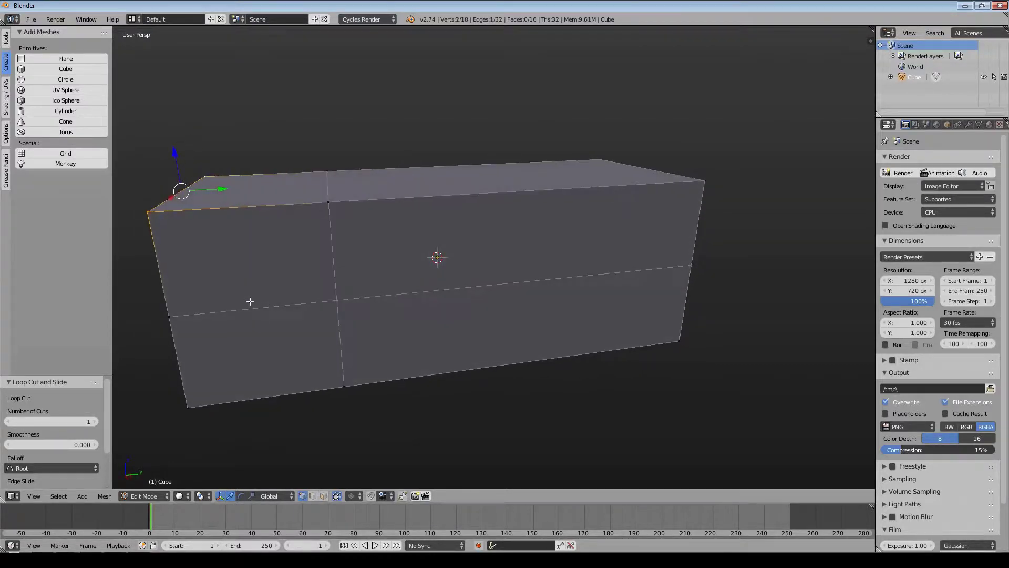
{"action": "key", "text": "ctrl+z"}
{"action": "right_click", "coordinate": [335, 300], "text": "shift"}
{"action": "key", "text": "alt+m"}
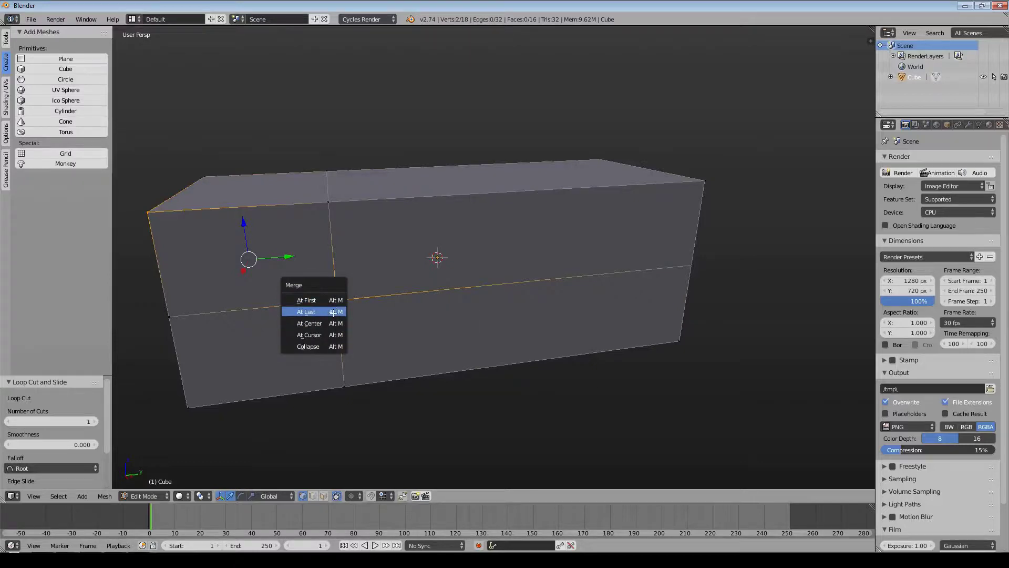
{"action": "left_click", "coordinate": [333, 312]}
Merge the opposite front top corner vertex at last into the loop cut crossing on its side, forming a stepped hull.
{"action": "middle_click_drag", "start_coordinate": [271, 300], "coordinate": [320, 299]}
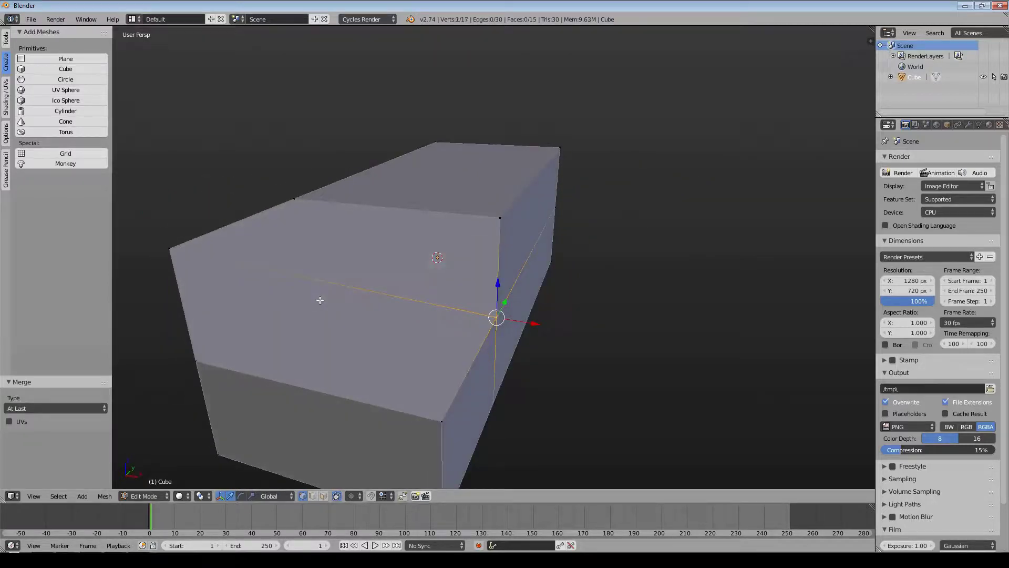
{"action": "right_click", "coordinate": [169, 247], "text": "shift"}
{"action": "middle_click_drag", "start_coordinate": [169, 247], "coordinate": [420, 322]}
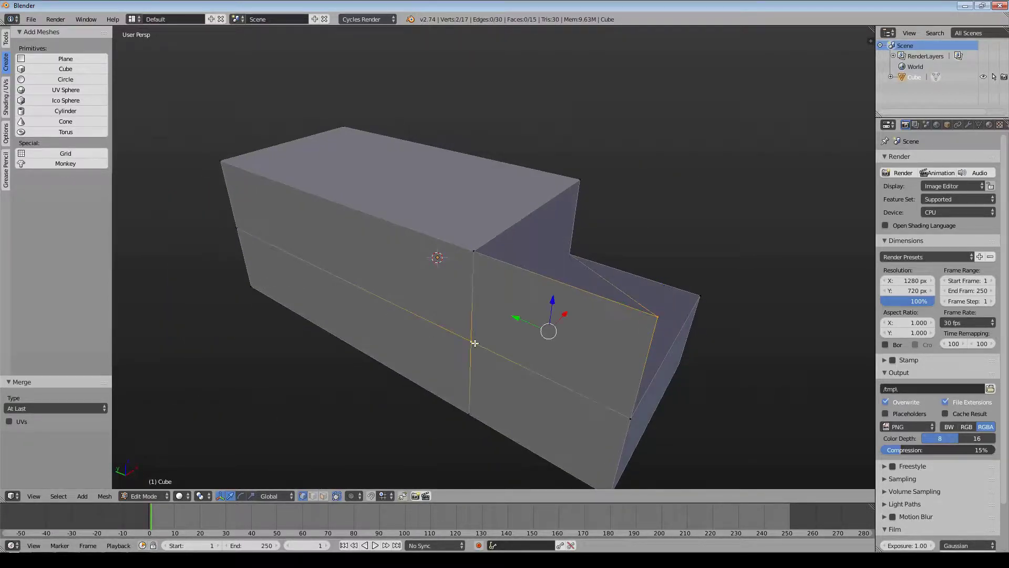
{"action": "key", "text": "alt+m"}
{"action": "left_click", "coordinate": [451, 411]}
Select all vertices of the lower hull section, including the front block, and scale them along X to about 0.64.
{"action": "middle_click_drag", "start_coordinate": [451, 410], "coordinate": [457, 320]}
{"action": "scroll", "coordinate": [485, 321], "scroll_direction": "down", "scroll_amount": 3}
{"action": "right_click", "coordinate": [395, 298], "text": "shift"}
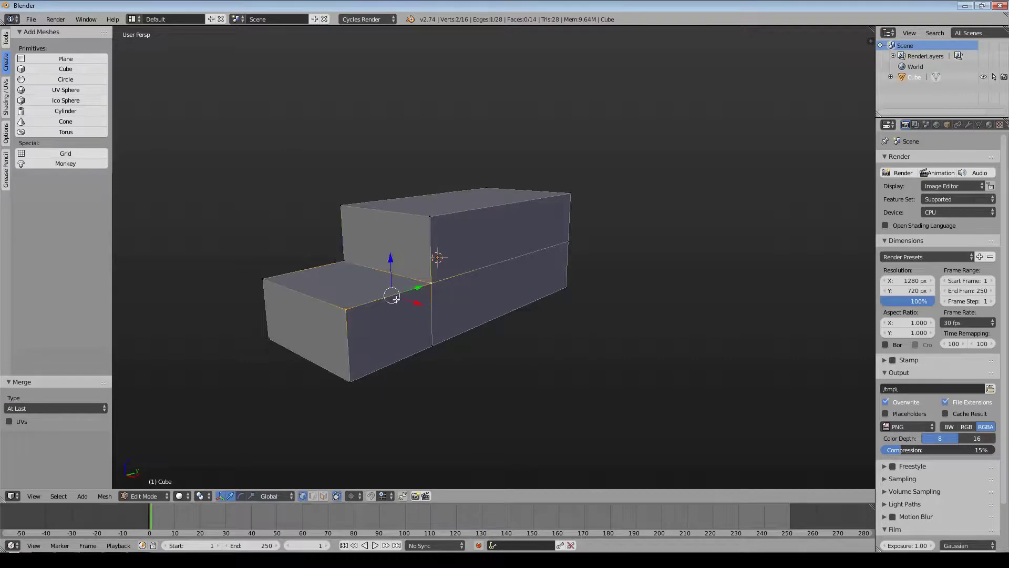
{"action": "key", "text": "ctrl+KP_Add"}
{"action": "middle_click_drag", "start_coordinate": [356, 330], "coordinate": [478, 329]}
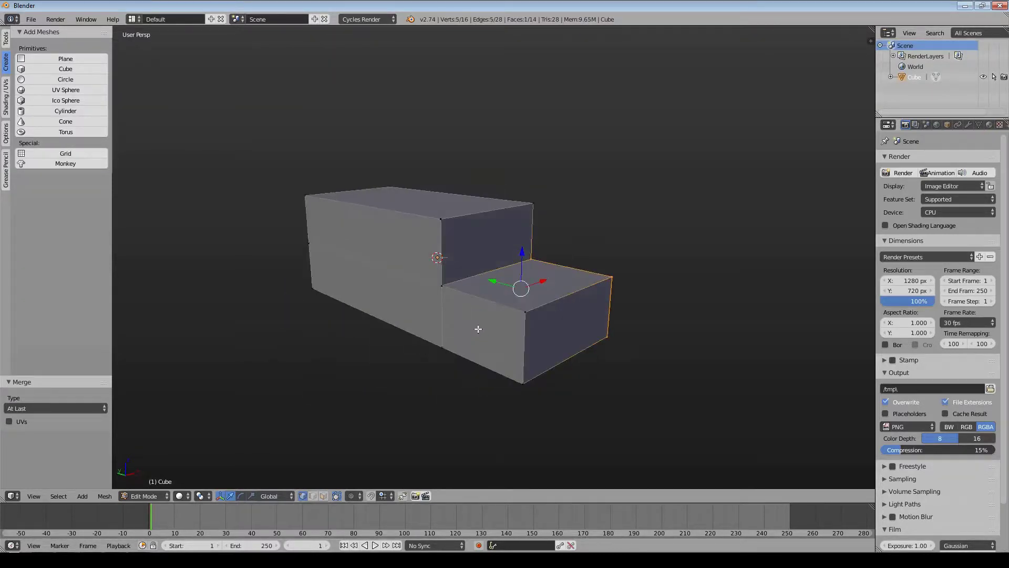
{"action": "key", "text": "ctrl+KP_Add"}
{"action": "middle_click_drag", "start_coordinate": [431, 412], "coordinate": [564, 315]}
{"action": "right_click", "coordinate": [391, 282], "text": "shift"}
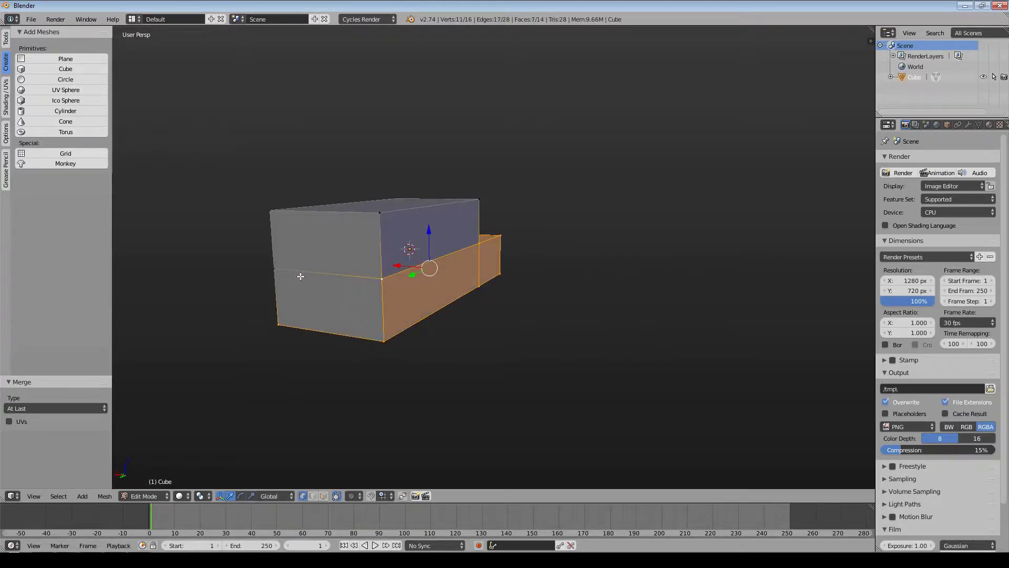
{"action": "right_click", "coordinate": [287, 276], "text": "shift"}
{"action": "middle_click_drag", "start_coordinate": [287, 276], "coordinate": [351, 318]}
{"action": "key", "text": "s"}
{"action": "key", "text": "x"}
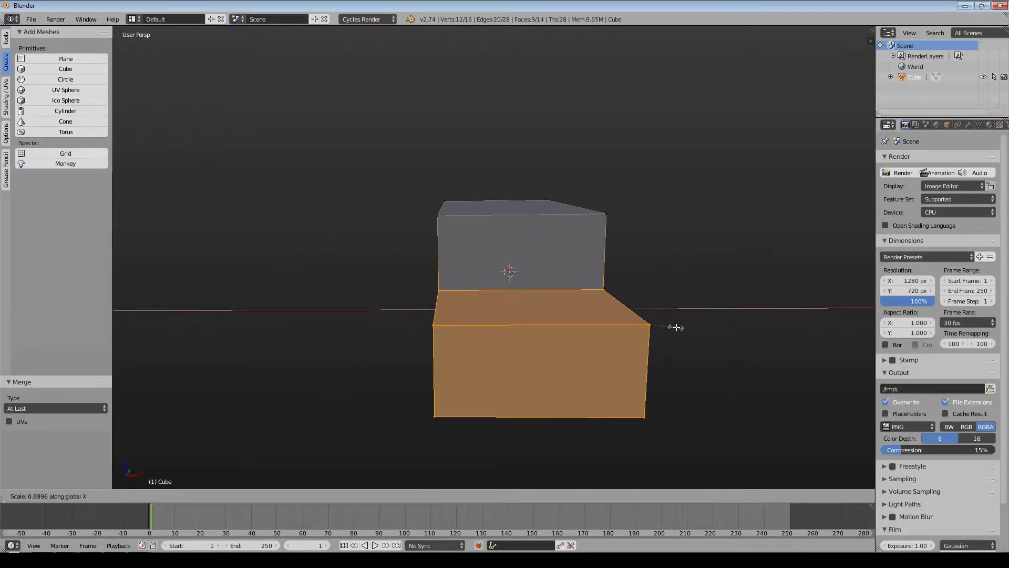
{"action": "left_click", "coordinate": [617, 327]}
Select the four corner vertices of the raised top face and scale them along X to roughly twice the width.
{"action": "middle_click_drag", "start_coordinate": [617, 327], "coordinate": [461, 345]}
{"action": "right_click", "coordinate": [288, 271]}
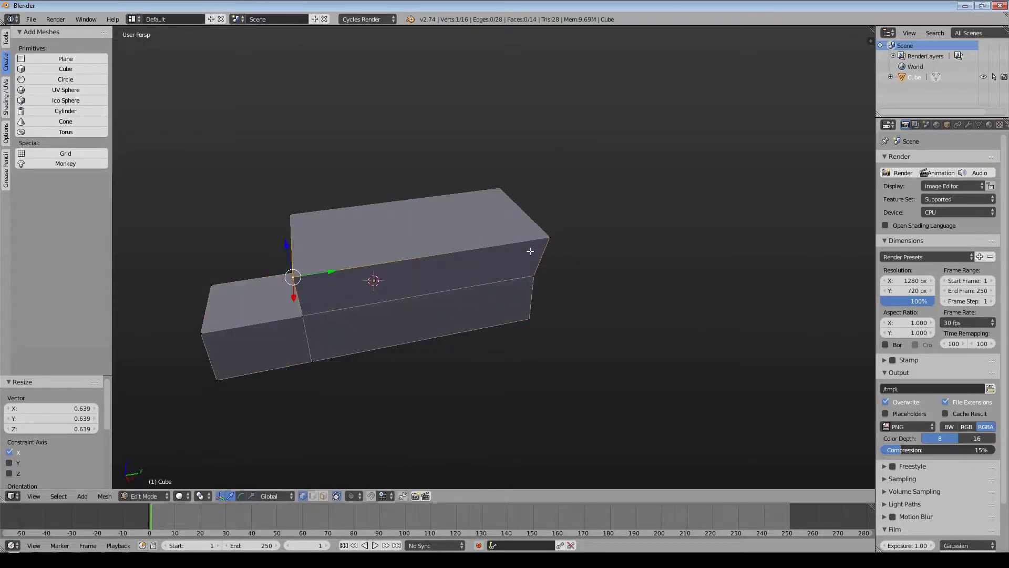
{"action": "right_click", "coordinate": [544, 242], "text": "shift"}
{"action": "middle_click_drag", "start_coordinate": [331, 264], "coordinate": [403, 267]}
{"action": "right_click", "coordinate": [286, 277], "text": "shift"}
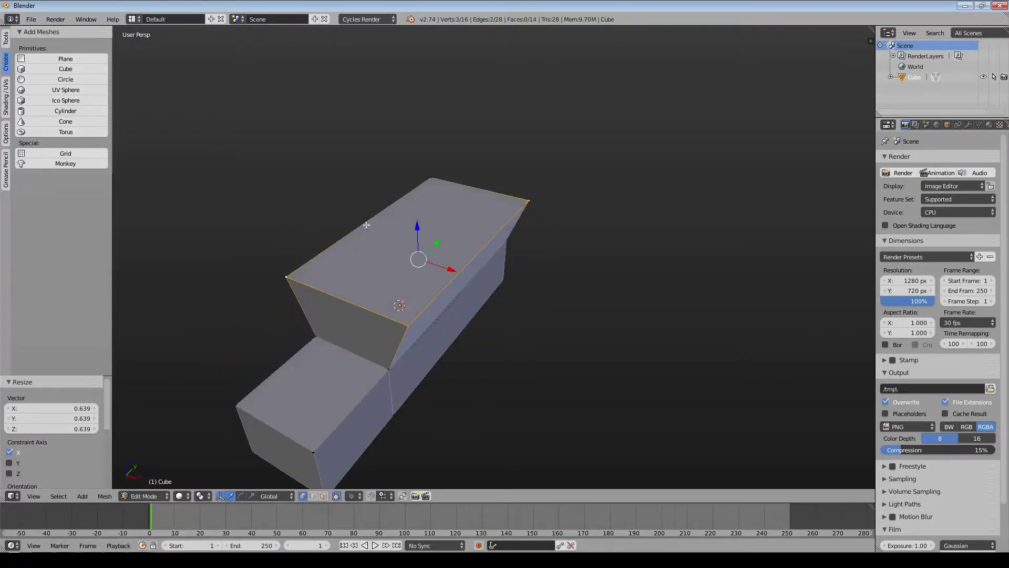
{"action": "right_click", "coordinate": [427, 173], "text": "shift"}
{"action": "key", "text": "s"}
{"action": "key", "text": "x"}
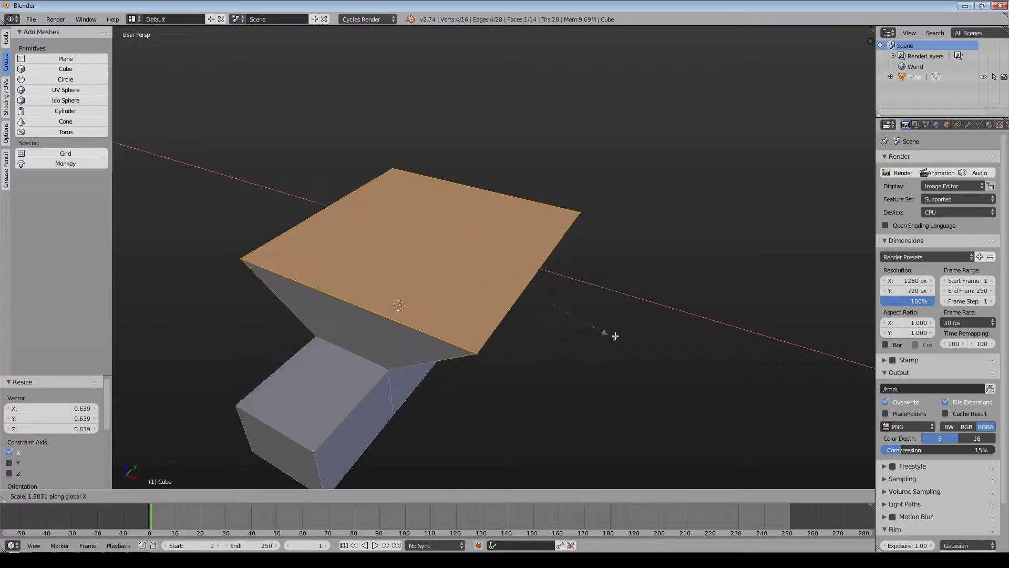
{"action": "left_click", "coordinate": [633, 336]}
Stretch the top face along Y so it overhangs the hull at both ends, and return to Object Mode.
{"action": "middle_click_drag", "start_coordinate": [633, 340], "coordinate": [411, 316]}
{"action": "key", "text": "s"}
{"action": "key", "text": "y"}
{"action": "left_click", "coordinate": [575, 335]}
{"action": "key", "text": "Tab"}
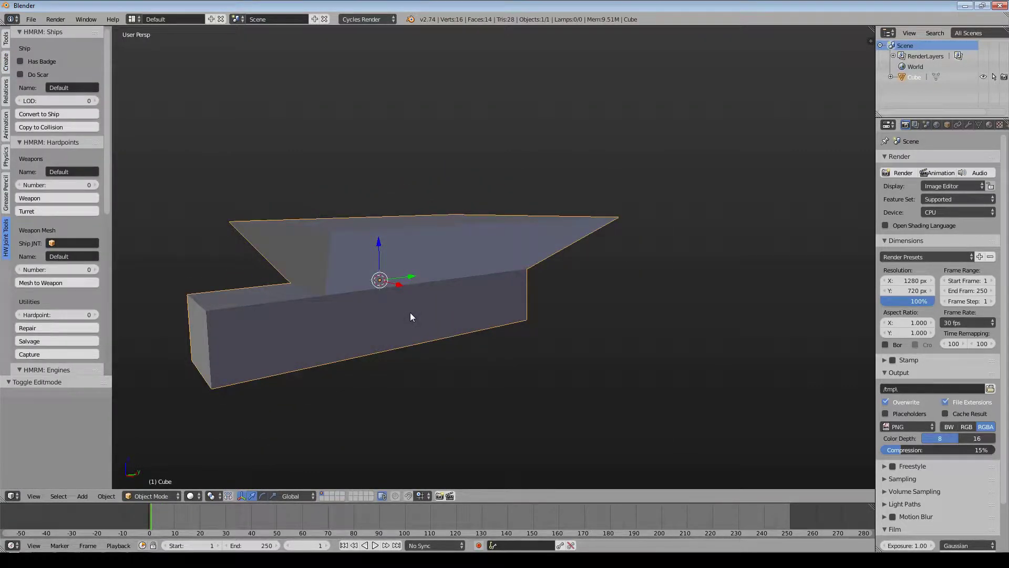
Apply smooth shading to the whole ship hull and check the shading from several sides.
{"action": "middle_click_drag", "start_coordinate": [415, 314], "coordinate": [439, 332]}
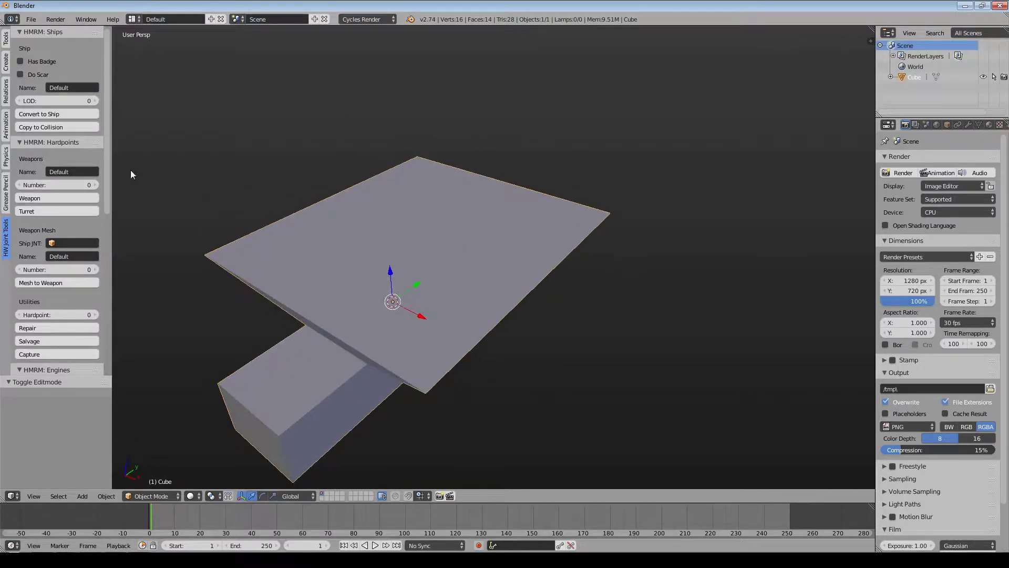
{"action": "left_click", "coordinate": [9, 40]}
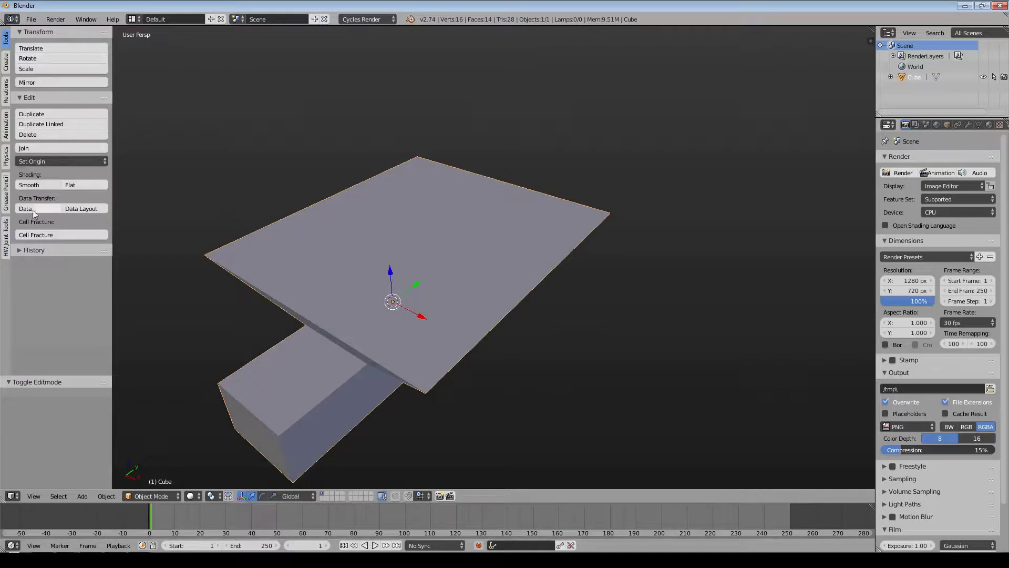
{"action": "left_click", "coordinate": [29, 185]}
{"action": "middle_click_drag", "start_coordinate": [310, 260], "coordinate": [355, 184]}
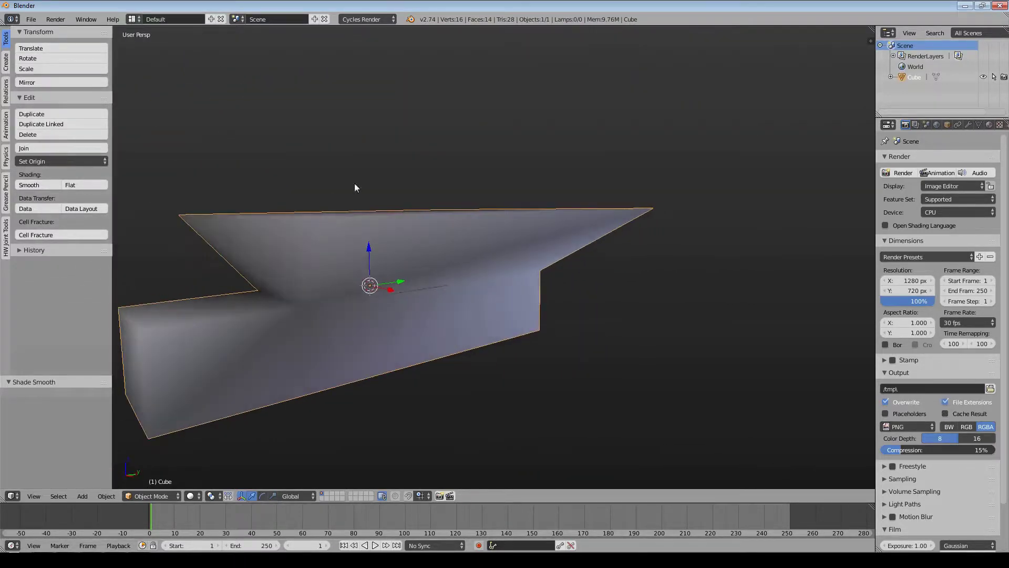
{"action": "middle_click_drag", "start_coordinate": [438, 222], "coordinate": [409, 238]}
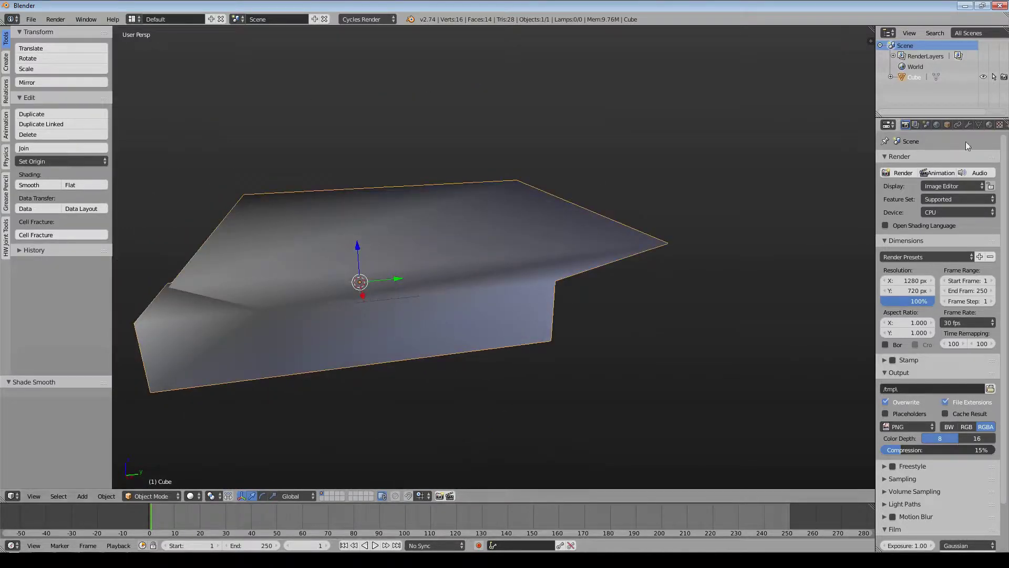
Select the edge line between the flared upper deck and the lower hull, and enable Auto Smooth for the mesh normals.
{"action": "left_click", "coordinate": [979, 125]}
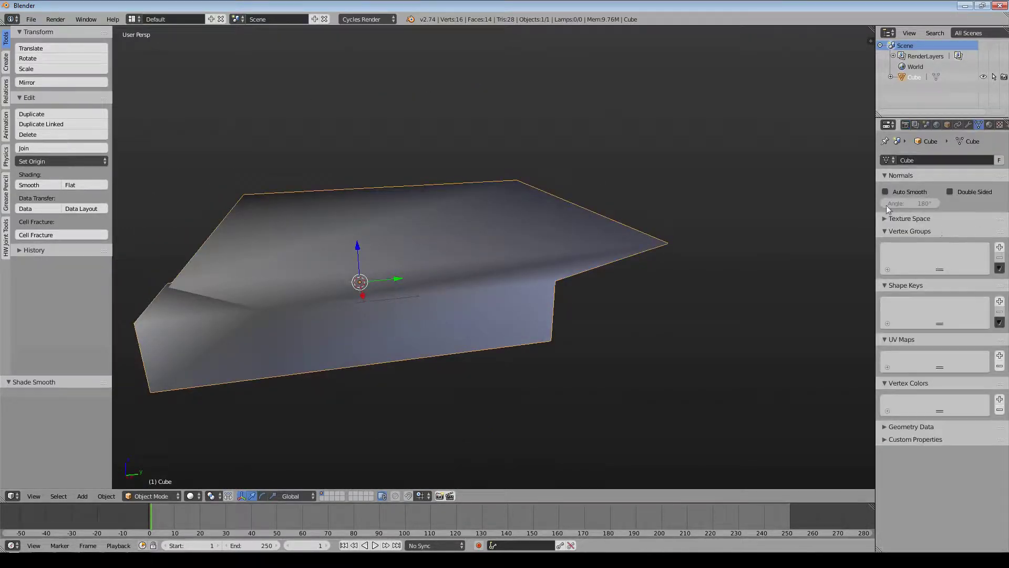
{"action": "middle_click_drag", "start_coordinate": [672, 167], "coordinate": [522, 159]}
{"action": "key", "text": "Tab"}
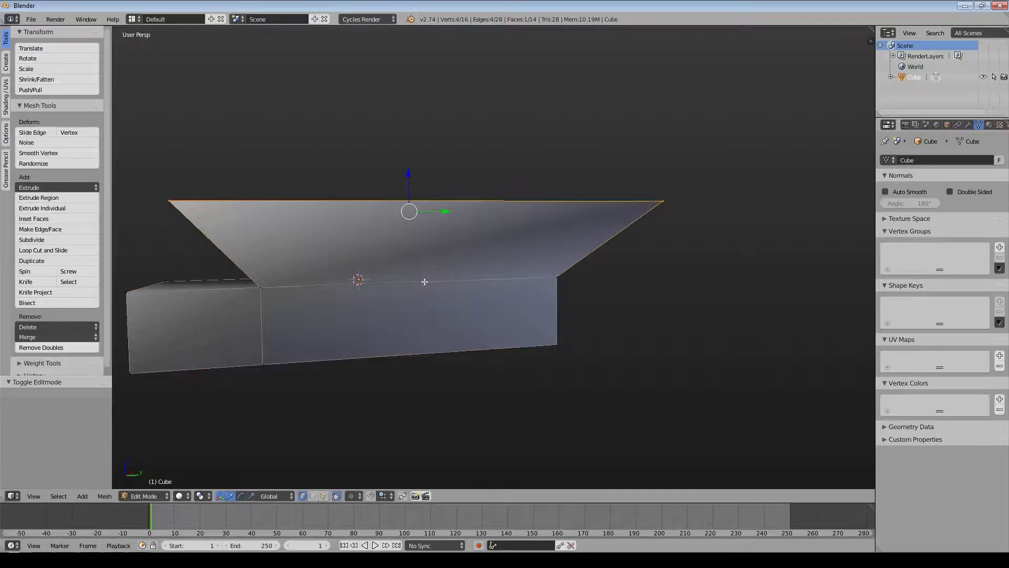
{"action": "key", "text": "a"}
{"action": "right_click", "coordinate": [349, 287], "text": "alt"}
{"action": "middle_click_drag", "start_coordinate": [351, 284], "coordinate": [320, 277]}
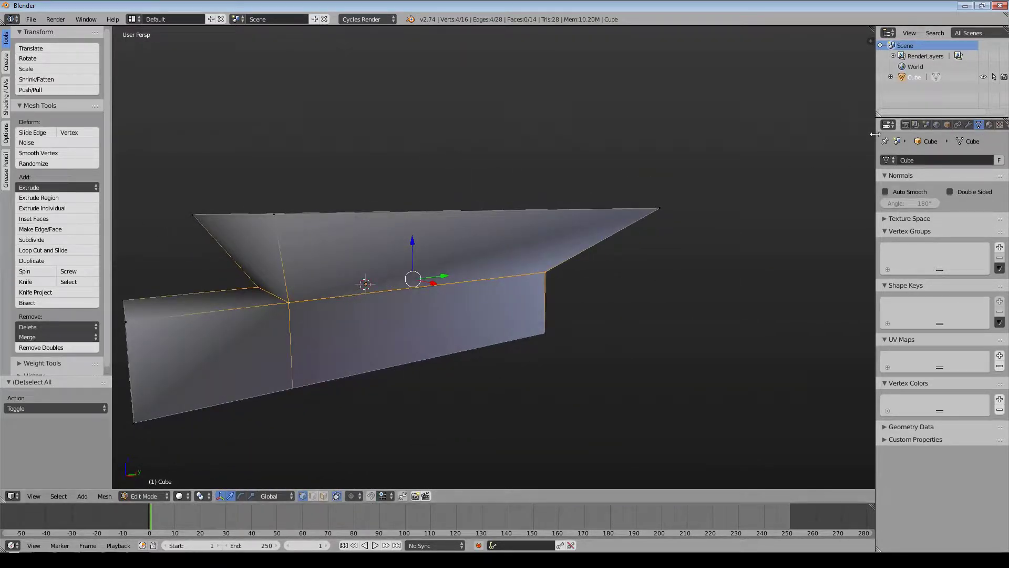
{"action": "key", "text": "ctrl+e"}
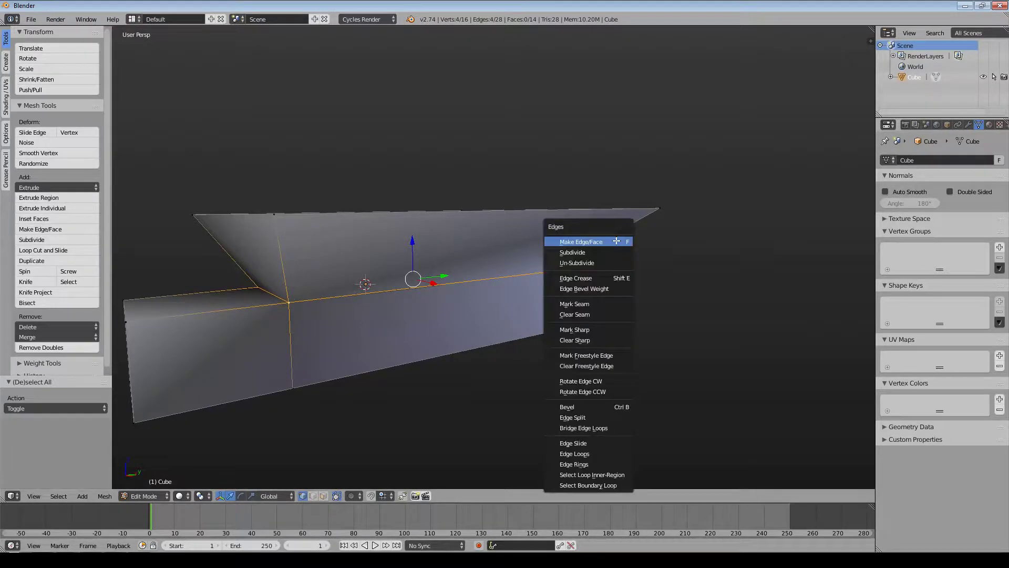
{"action": "left_click", "coordinate": [884, 192]}
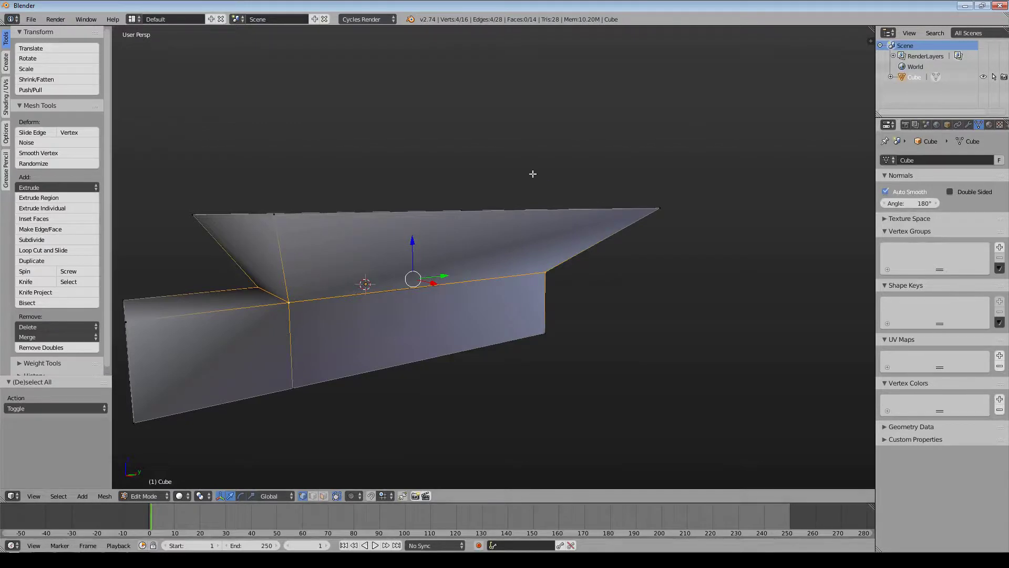
Mark the selected edge line as sharp, return to Object Mode and inspect the hull's shading.
{"action": "middle_click_drag", "start_coordinate": [532, 173], "coordinate": [524, 221]}
{"action": "key", "text": "ctrl+e"}
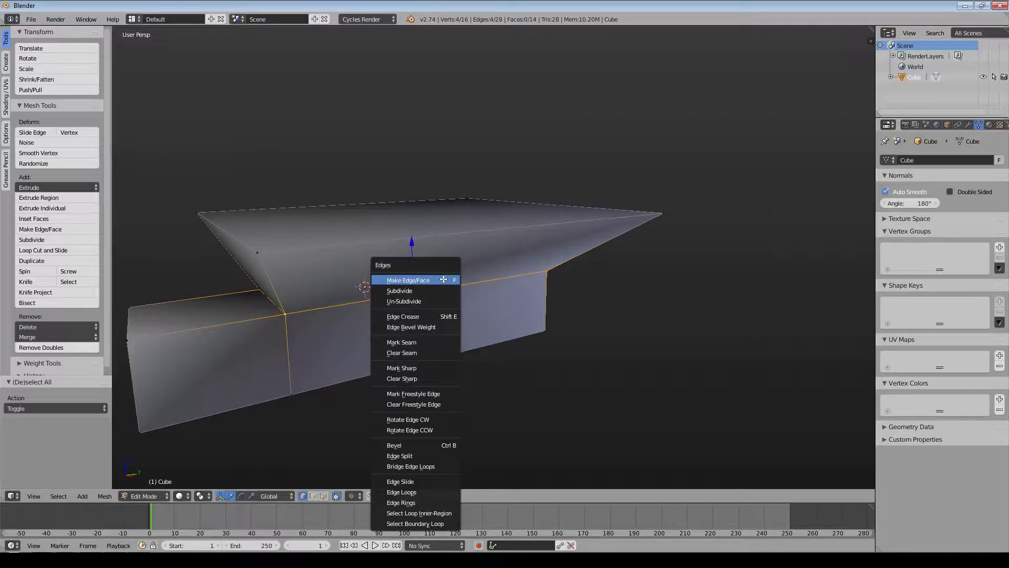
{"action": "left_click", "coordinate": [433, 367]}
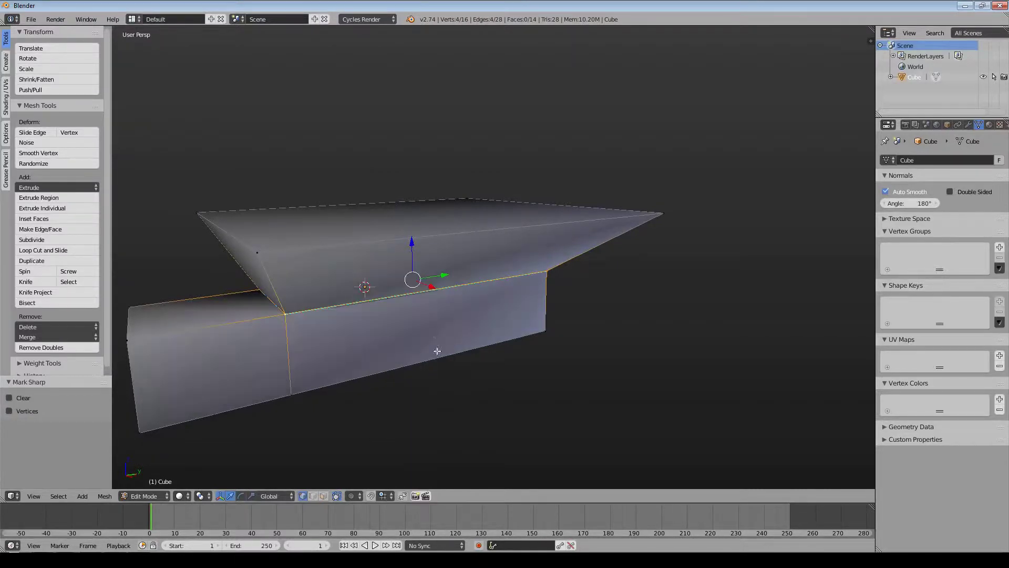
{"action": "key", "text": "Tab"}
{"action": "middle_click_drag", "start_coordinate": [440, 306], "coordinate": [542, 256]}
{"action": "scroll", "coordinate": [437, 258], "scroll_direction": "up", "scroll_amount": 5}
{"action": "scroll", "coordinate": [420, 252], "scroll_direction": "down", "scroll_amount": 1}
{"action": "scroll", "coordinate": [371, 271], "scroll_direction": "down", "scroll_amount": 4}
{"action": "scroll", "coordinate": [510, 318], "scroll_direction": "up", "scroll_amount": 2}
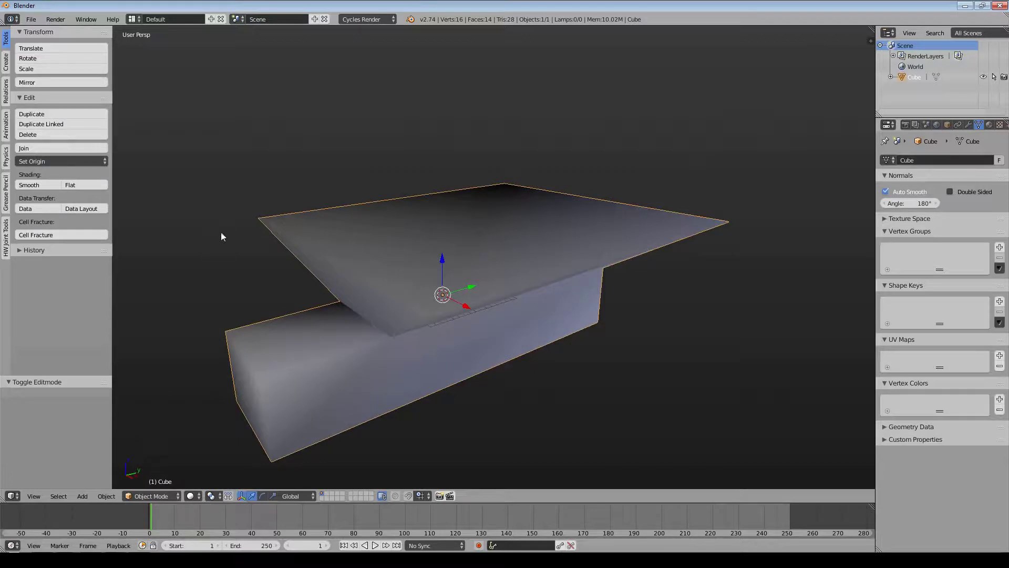
Enable Do Scar in the HMRM ship tools, enlarge the outliner, and convert the hull to a ship named Default at LOD 0.
{"action": "left_click", "coordinate": [5, 242]}
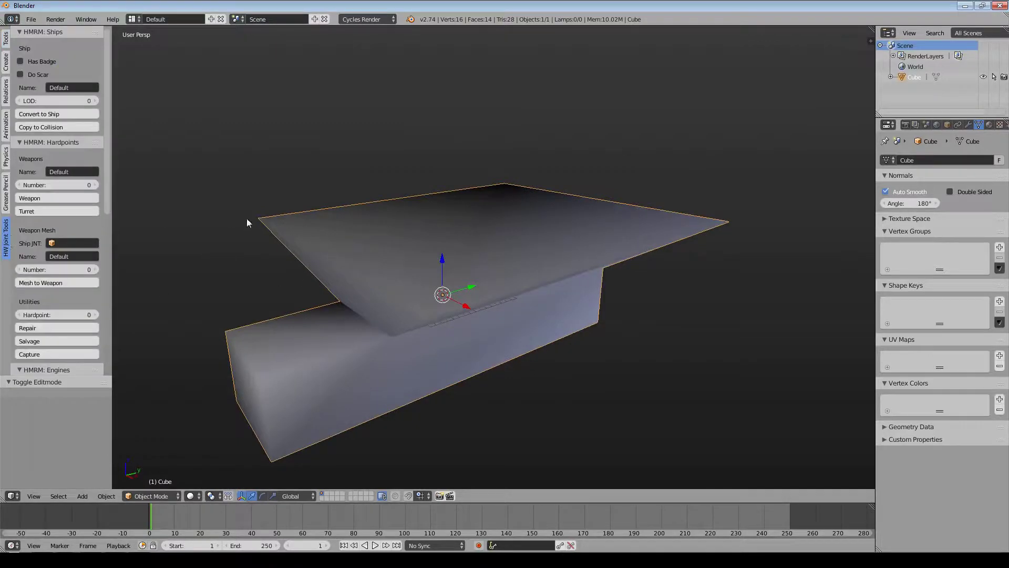
{"action": "left_click", "coordinate": [20, 75]}
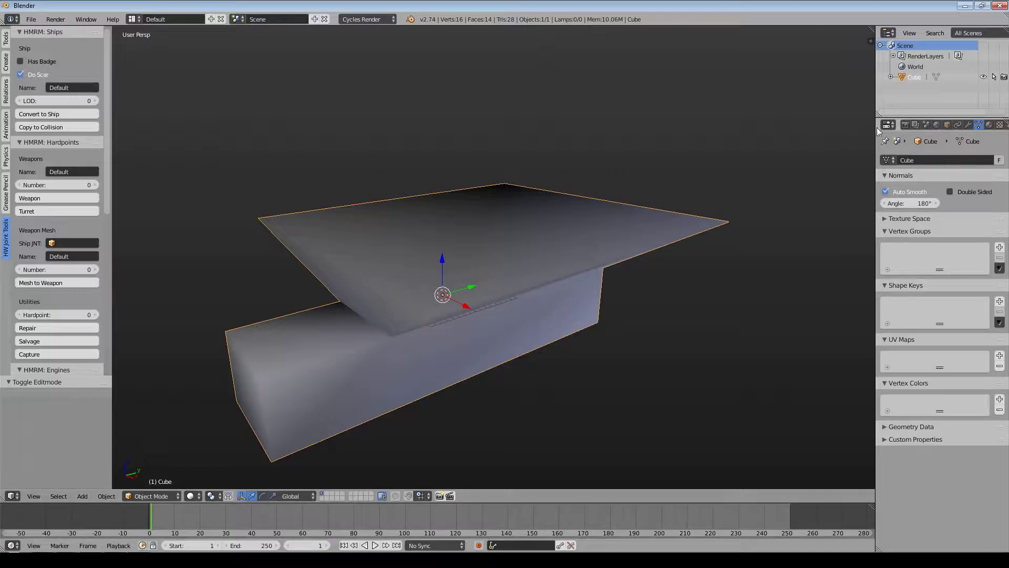
{"action": "left_click_drag", "start_coordinate": [876, 127], "coordinate": [833, 127]}
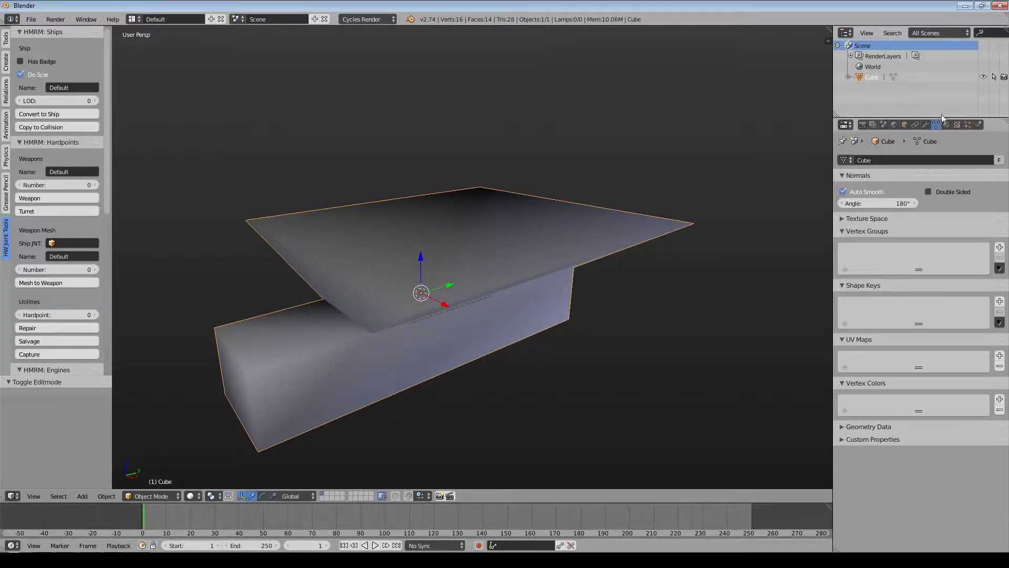
{"action": "left_click_drag", "start_coordinate": [935, 115], "coordinate": [935, 158]}
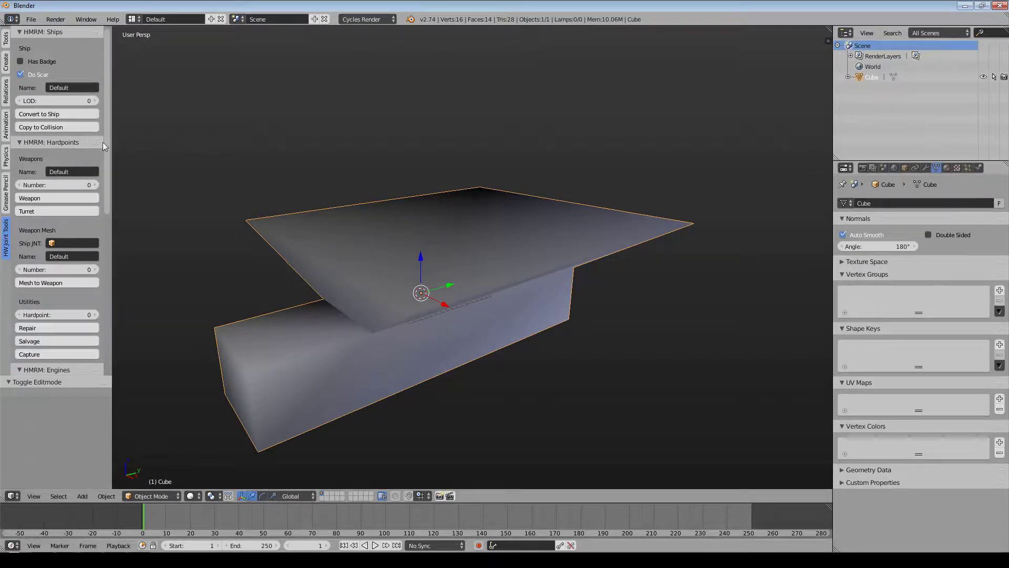
{"action": "left_click", "coordinate": [77, 113]}
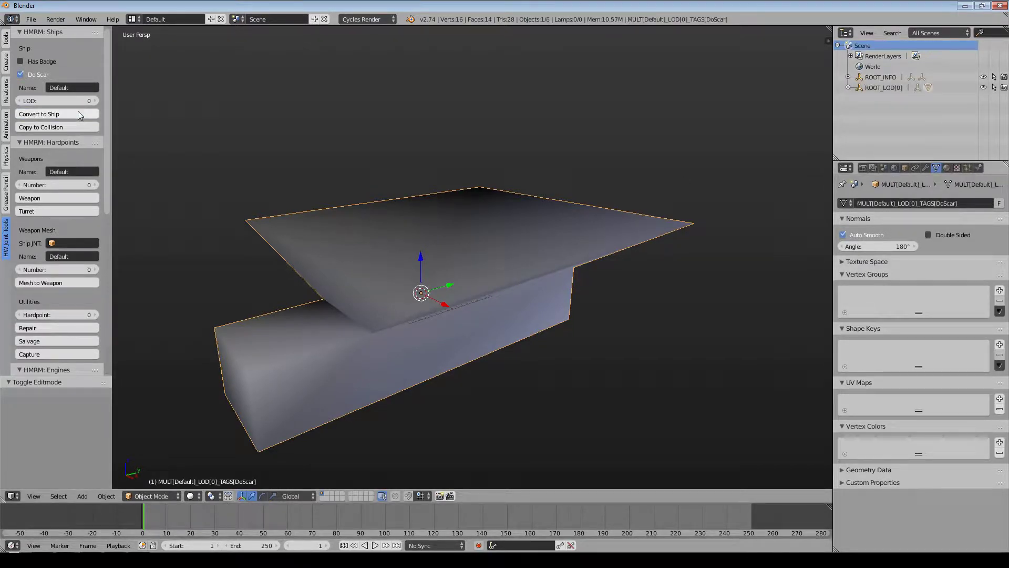
Expand the ROOT_LOD[0] hierarchy down to the mesh data and widen the outliner to examine its full names.
{"action": "left_click", "coordinate": [848, 88]}
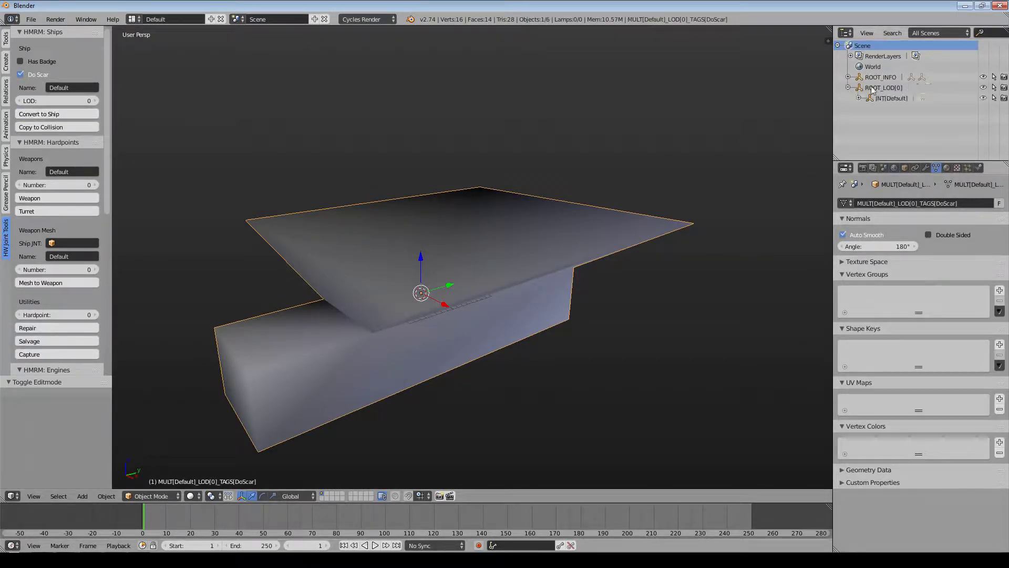
{"action": "left_click", "coordinate": [859, 98]}
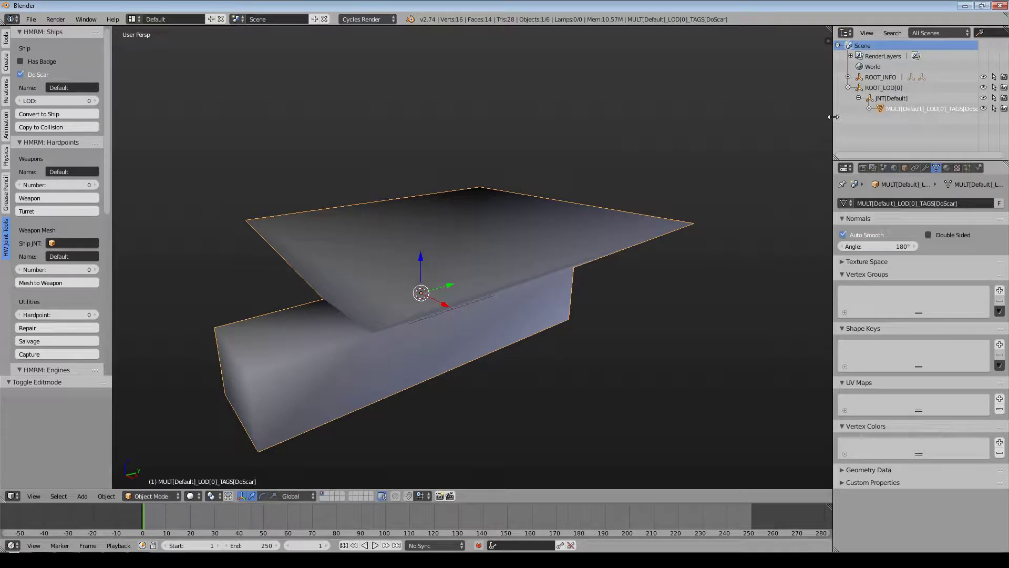
{"action": "left_click_drag", "start_coordinate": [833, 116], "coordinate": [783, 116]}
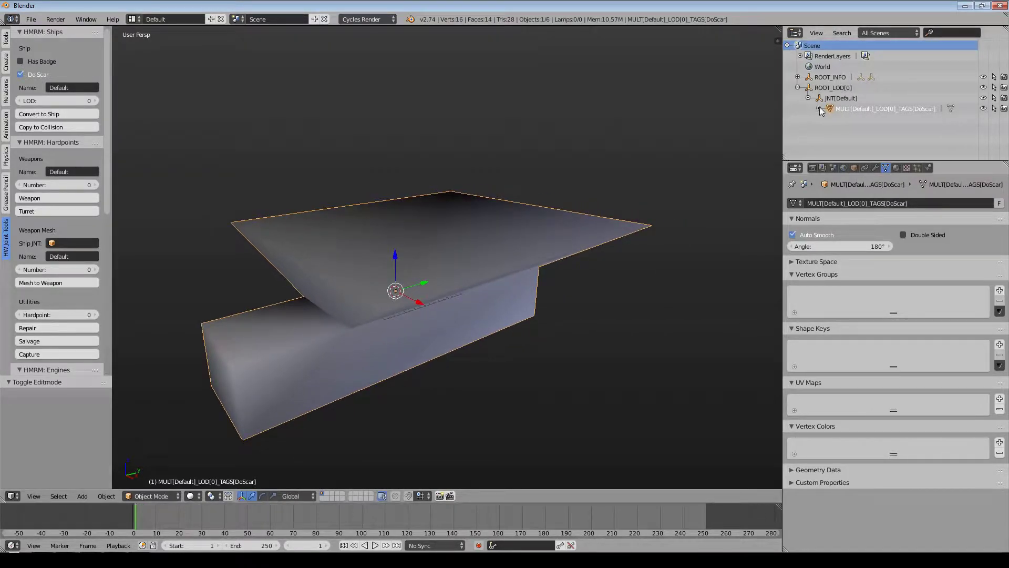
{"action": "left_click", "coordinate": [818, 109]}
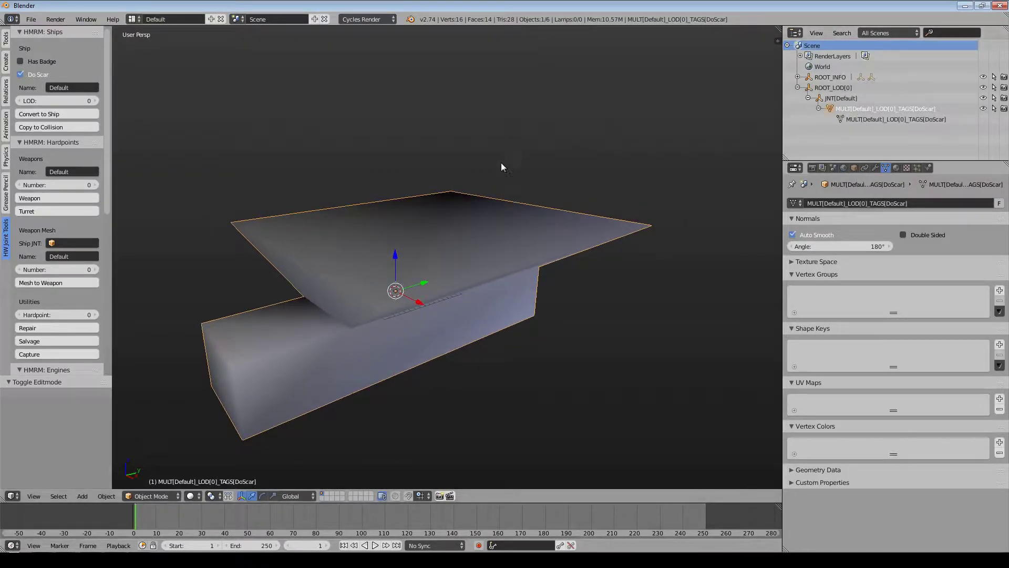
Place the 3D cursor in empty space beside the ship and create a collision copy of the ship mesh.
{"action": "middle_click_drag", "start_coordinate": [384, 187], "coordinate": [547, 261]}
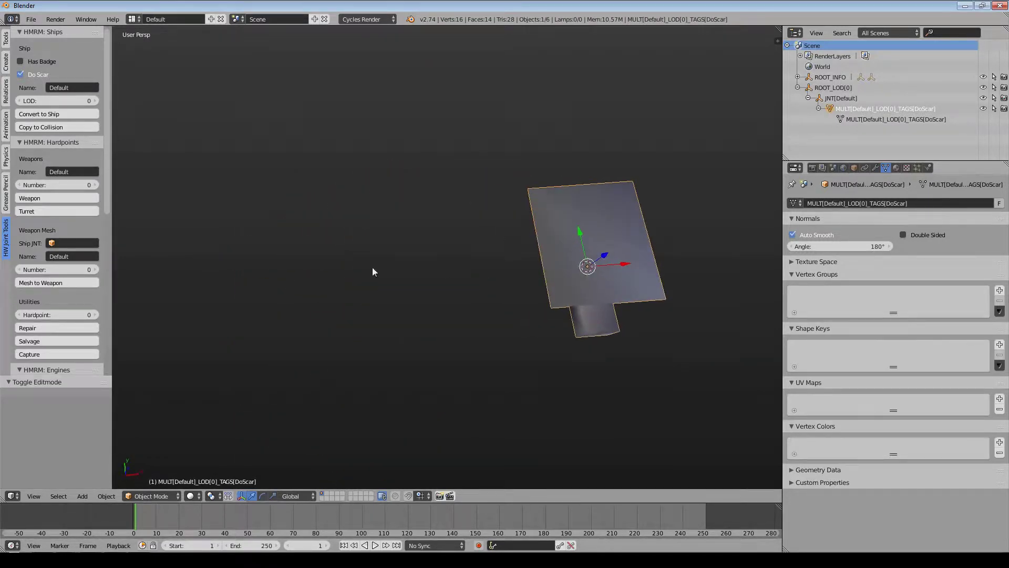
{"action": "left_click", "coordinate": [283, 279]}
{"action": "middle_click_drag", "start_coordinate": [300, 283], "coordinate": [597, 295]}
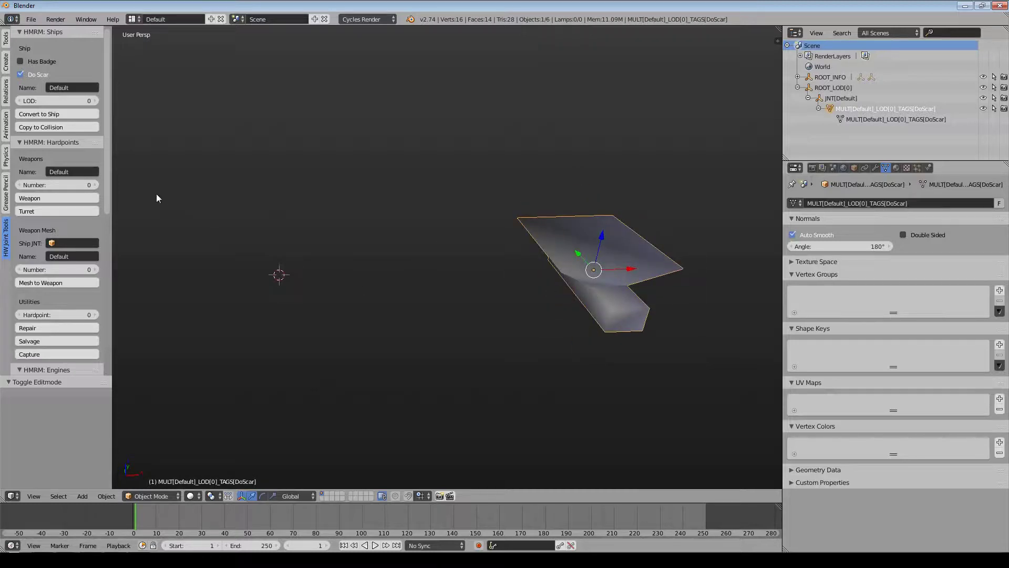
{"action": "left_click", "coordinate": [48, 129]}
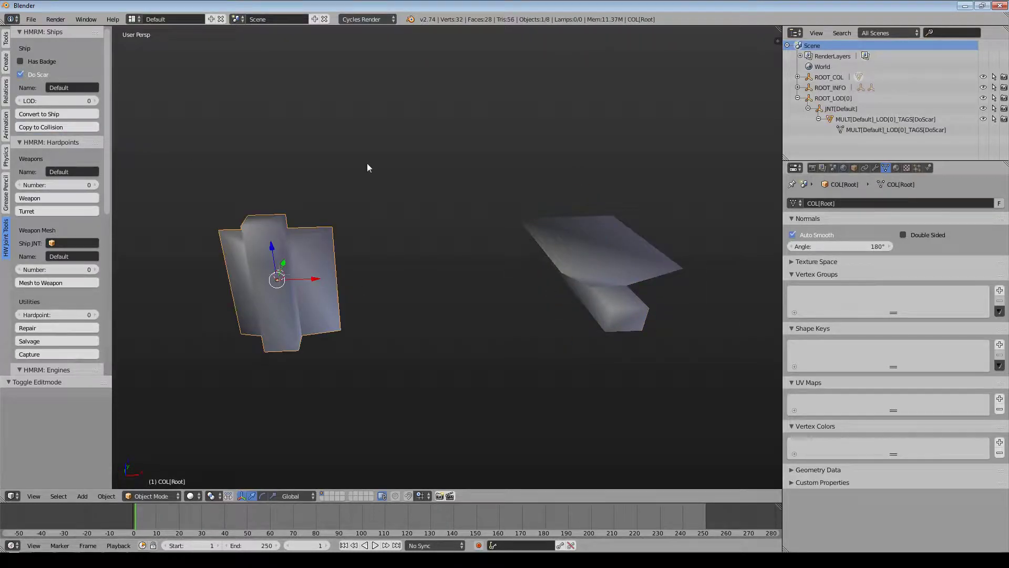
Compare the collision copy with the ship, reselect the ship mesh, and examine the contents of the ROOT_COL hierarchy.
{"action": "middle_click_drag", "start_coordinate": [367, 168], "coordinate": [306, 190]}
{"action": "middle_click_drag", "start_coordinate": [336, 234], "coordinate": [415, 294]}
{"action": "middle_click_drag", "start_coordinate": [313, 247], "coordinate": [624, 323]}
{"action": "right_click", "coordinate": [625, 323]}
{"action": "middle_click_drag", "start_coordinate": [631, 236], "coordinate": [699, 223]}
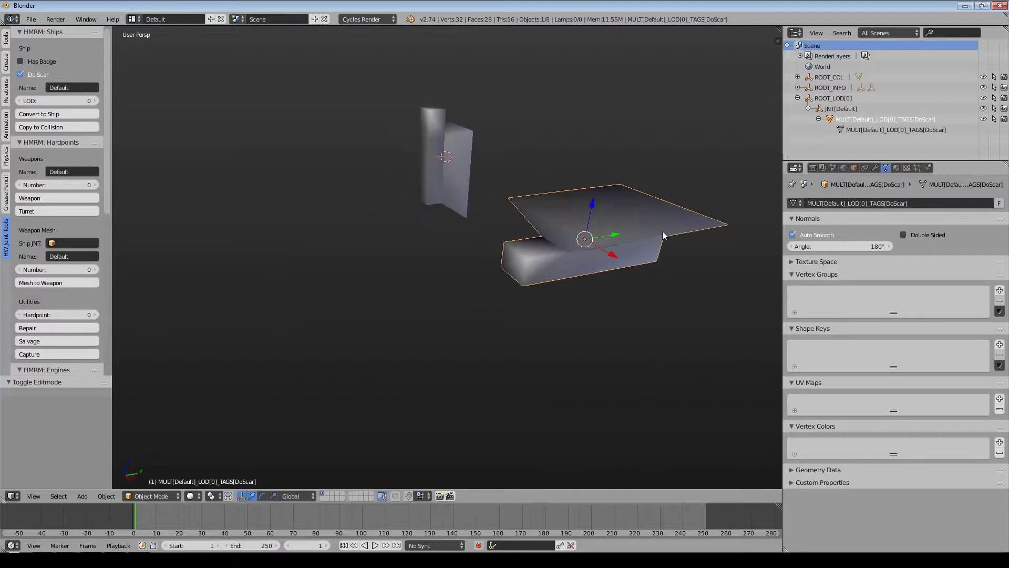
{"action": "left_click", "coordinate": [797, 77]}
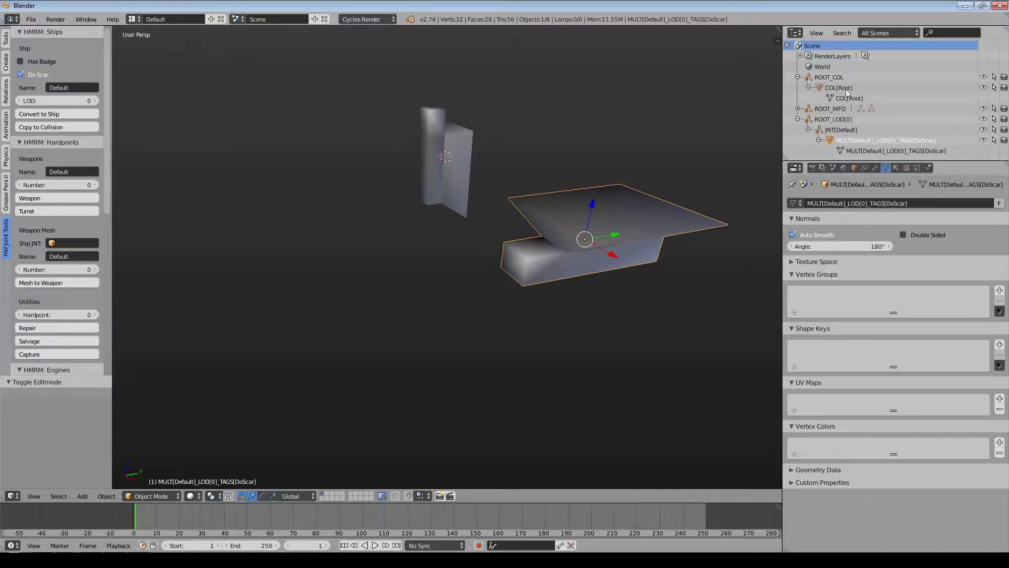
{"action": "left_click", "coordinate": [797, 77]}
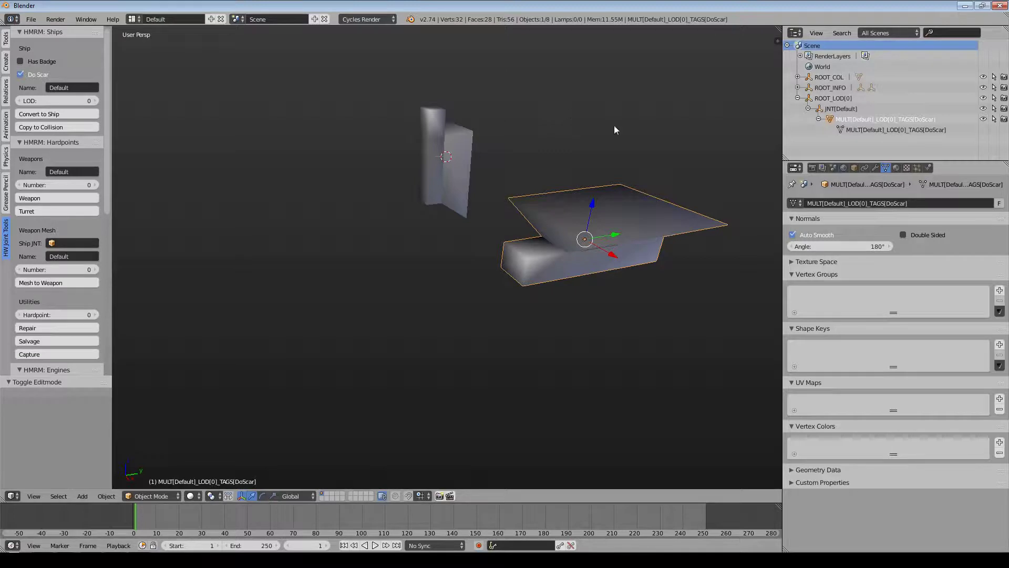
Place the 3D cursor on the hull's rear face and add engine 1 with 5 flame divisions there.
{"action": "middle_click_drag", "start_coordinate": [616, 130], "coordinate": [568, 156]}
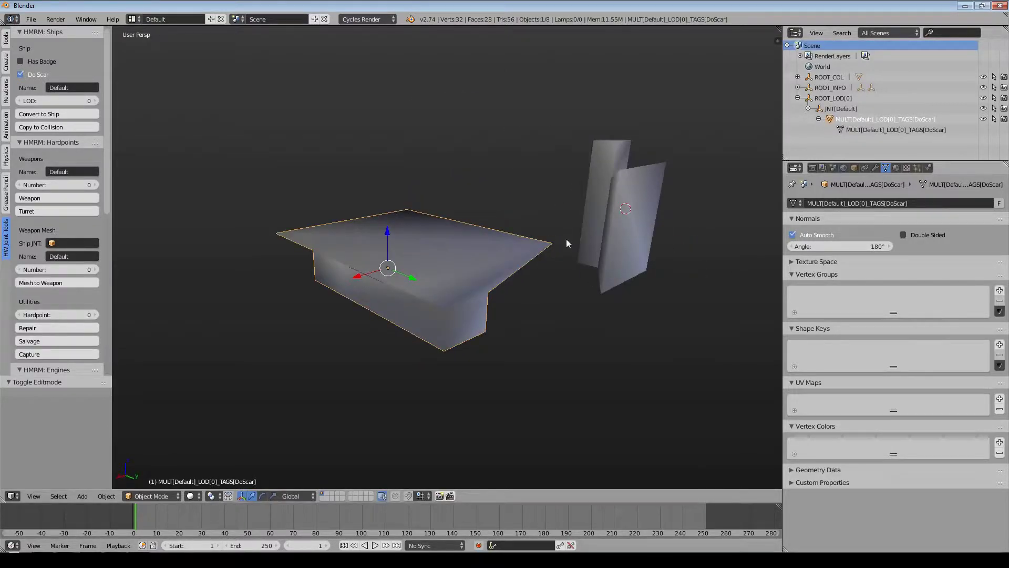
{"action": "middle_click_drag", "start_coordinate": [566, 240], "coordinate": [567, 220]}
{"action": "middle_click_drag", "start_coordinate": [505, 240], "coordinate": [503, 247]}
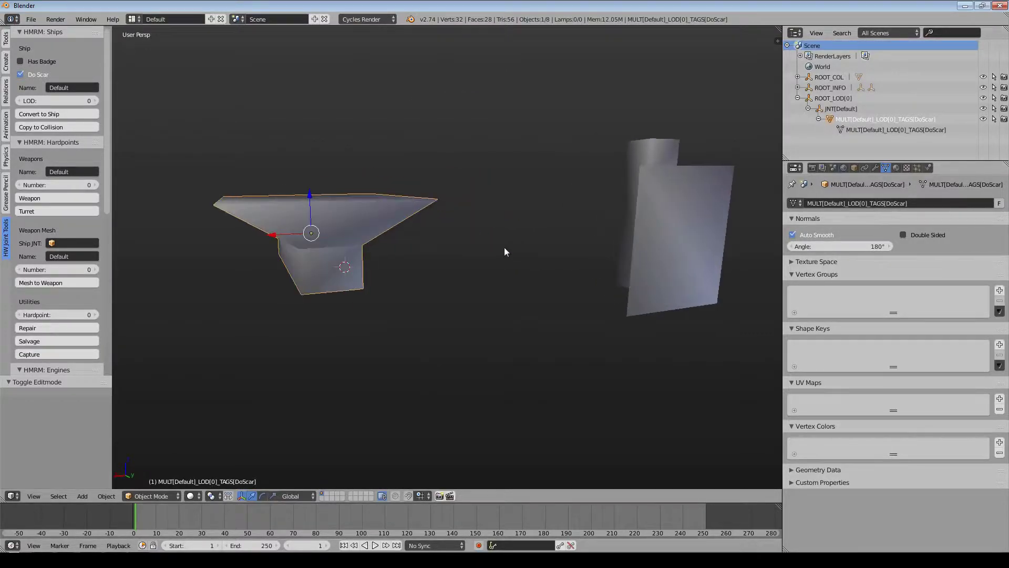
{"action": "left_click", "coordinate": [337, 266]}
{"action": "scroll", "coordinate": [37, 272], "scroll_direction": "down", "scroll_amount": 8}
{"action": "scroll", "coordinate": [37, 273], "scroll_direction": "down", "scroll_amount": 4}
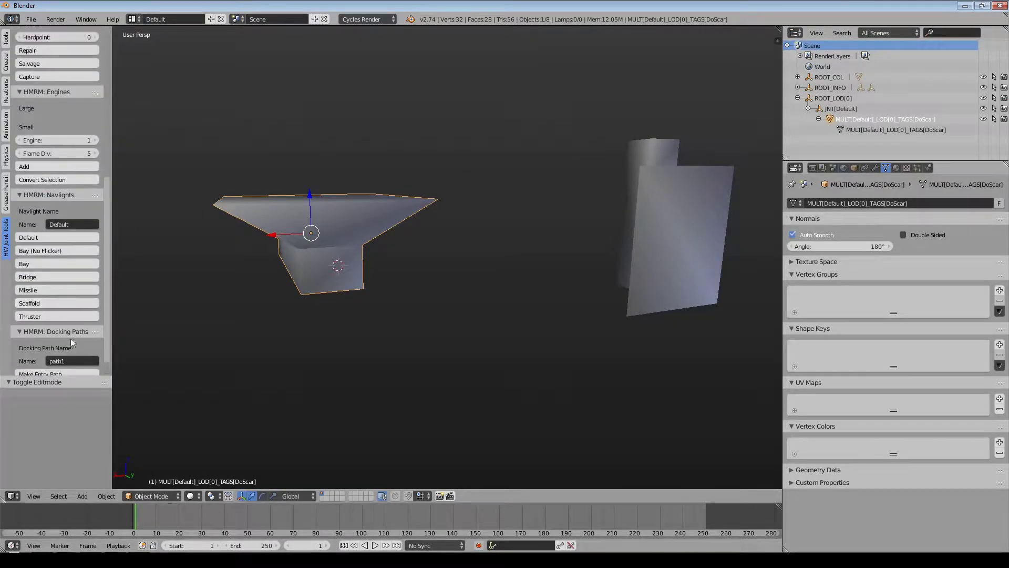
{"action": "scroll", "coordinate": [80, 216], "scroll_direction": "up", "scroll_amount": 2}
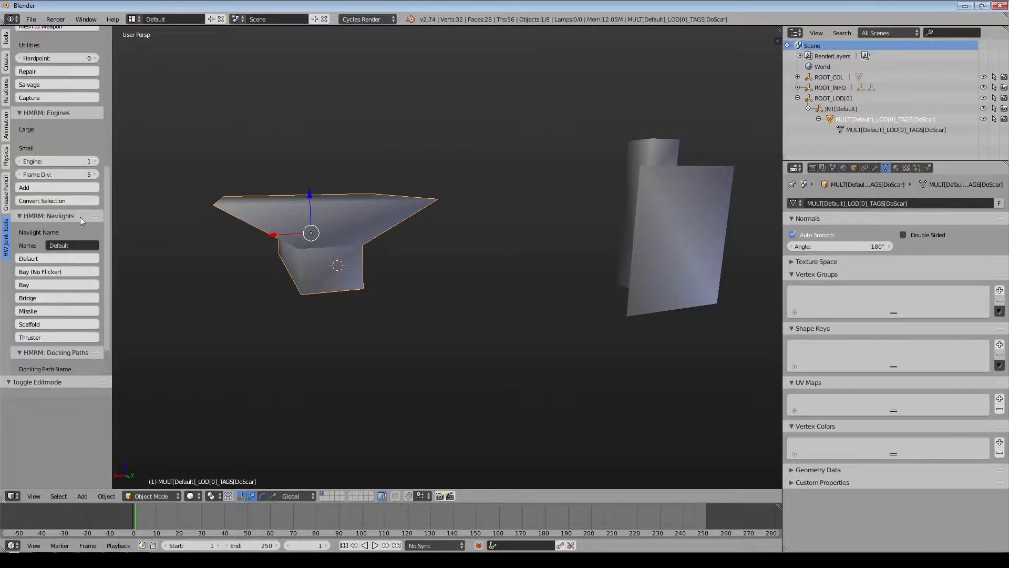
{"action": "left_click", "coordinate": [52, 187]}
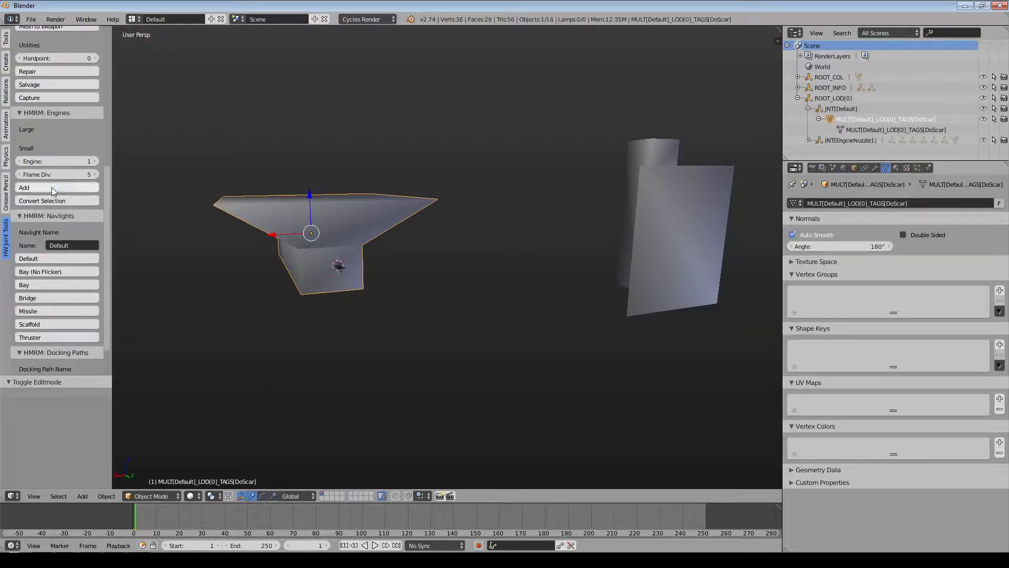
Select the EngineNozzle1 joint and move it about 5.6 units along Y so it sits behind the hull.
{"action": "middle_click_drag", "start_coordinate": [151, 295], "coordinate": [254, 317]}
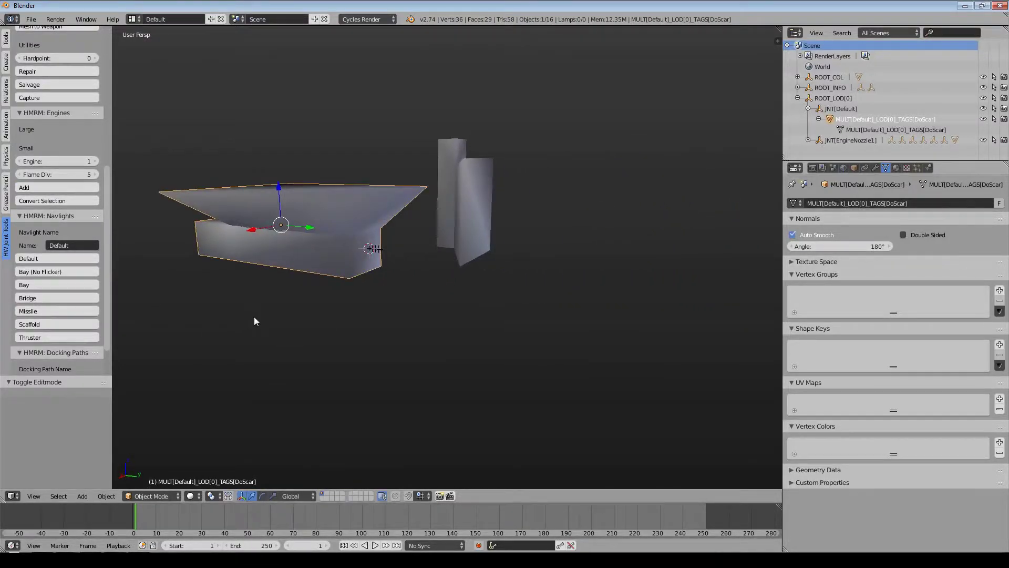
{"action": "scroll", "coordinate": [486, 250], "scroll_direction": "up", "scroll_amount": 4}
{"action": "left_click", "coordinate": [846, 140]}
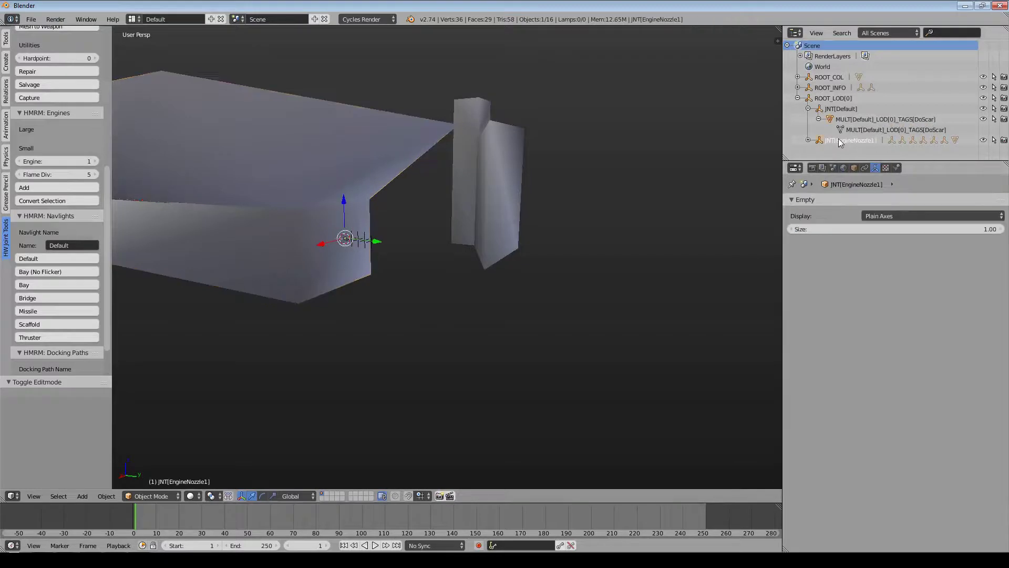
{"action": "left_click_drag", "start_coordinate": [378, 242], "coordinate": [415, 246]}
{"action": "scroll", "coordinate": [449, 271], "scroll_direction": "up", "scroll_amount": 4}
{"action": "scroll", "coordinate": [437, 250], "scroll_direction": "down", "scroll_amount": 2}
{"action": "scroll", "coordinate": [437, 253], "scroll_direction": "down", "scroll_amount": 4}
{"action": "scroll", "coordinate": [423, 241], "scroll_direction": "up", "scroll_amount": 6}
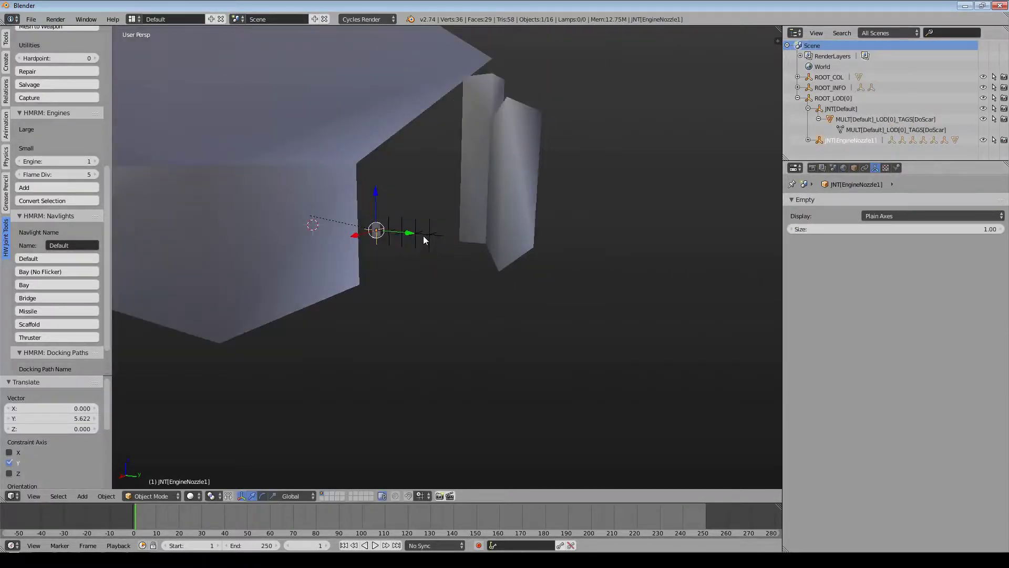
{"action": "scroll", "coordinate": [476, 268], "scroll_direction": "down", "scroll_amount": 3}
{"action": "middle_click_drag", "start_coordinate": [613, 263], "coordinate": [525, 279]}
Scale the engine nozzle joint up by about 5.06 and apply its scale.
{"action": "key", "text": "s"}
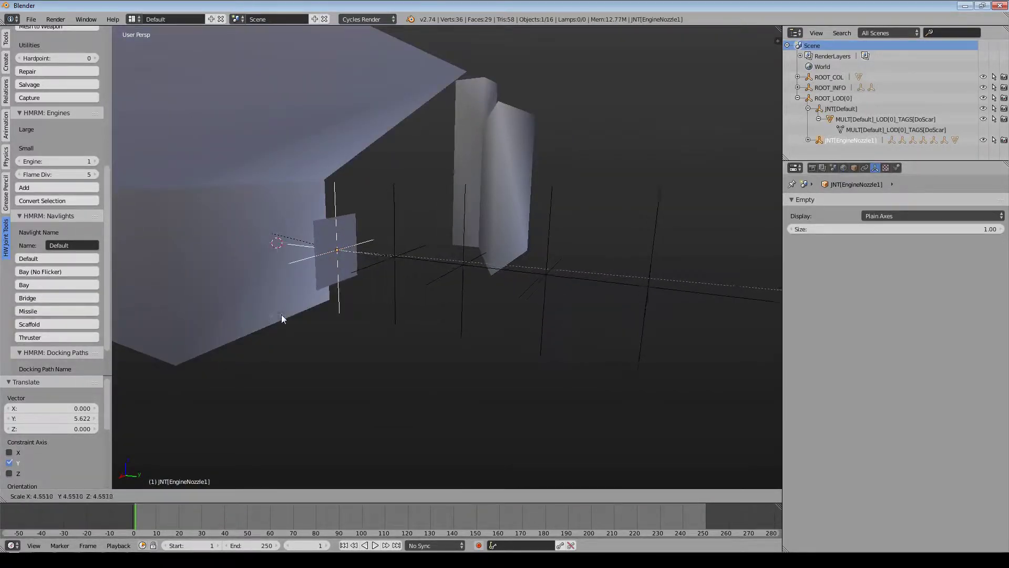
{"action": "left_click", "coordinate": [311, 318]}
{"action": "scroll", "coordinate": [321, 316], "scroll_direction": "down", "scroll_amount": 4}
{"action": "scroll", "coordinate": [382, 320], "scroll_direction": "up", "scroll_amount": 2}
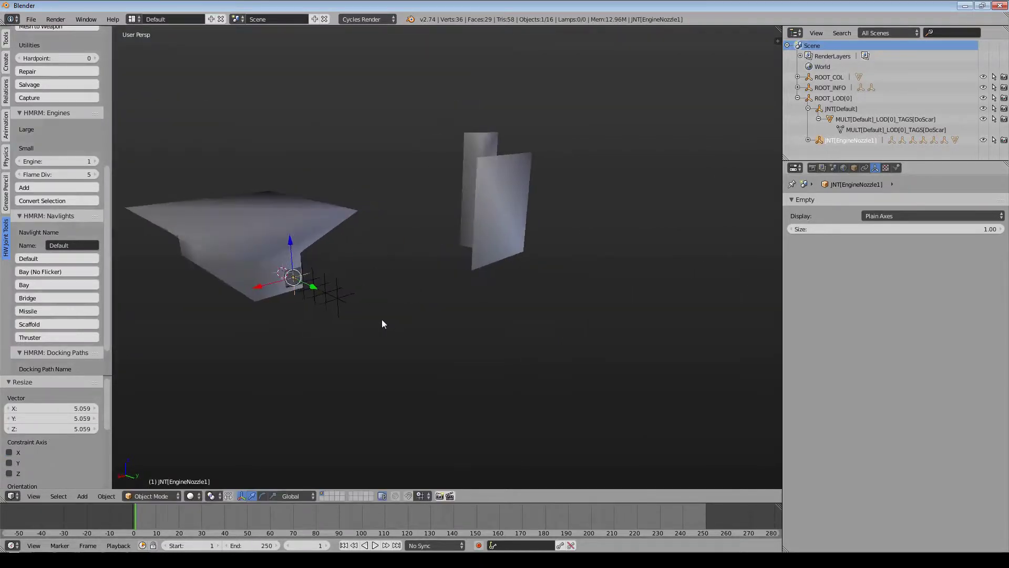
{"action": "key", "text": "ctrl+a"}
{"action": "left_click", "coordinate": [377, 340]}
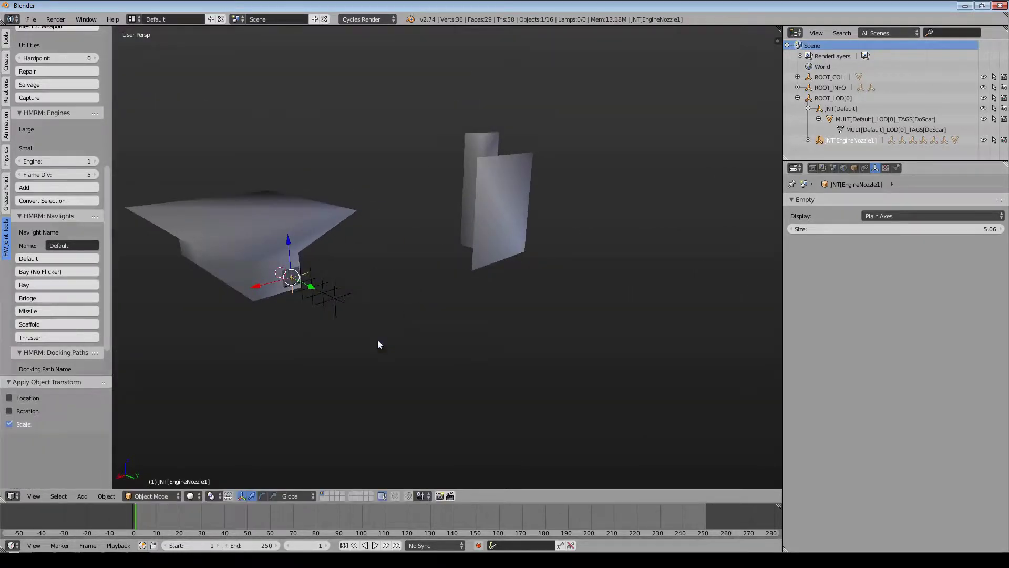
Select the EngineShape1 mesh plane and triangulate all of its faces.
{"action": "scroll", "coordinate": [306, 315], "scroll_direction": "up", "scroll_amount": 3}
{"action": "right_click", "coordinate": [324, 276]}
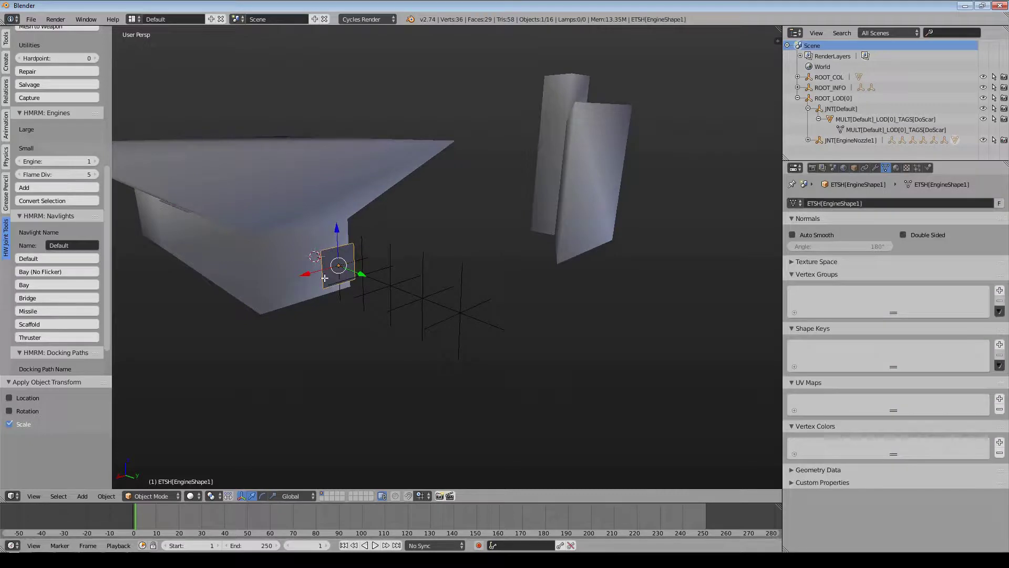
{"action": "key", "text": "Tab"}
{"action": "key", "text": "a"}
{"action": "key", "text": "ctrl+t"}
{"action": "key", "text": "Tab"}
Place the 3D cursor on the front face of the hull, ready for a weapon hardpoint.
{"action": "middle_click_drag", "start_coordinate": [323, 317], "coordinate": [400, 317]}
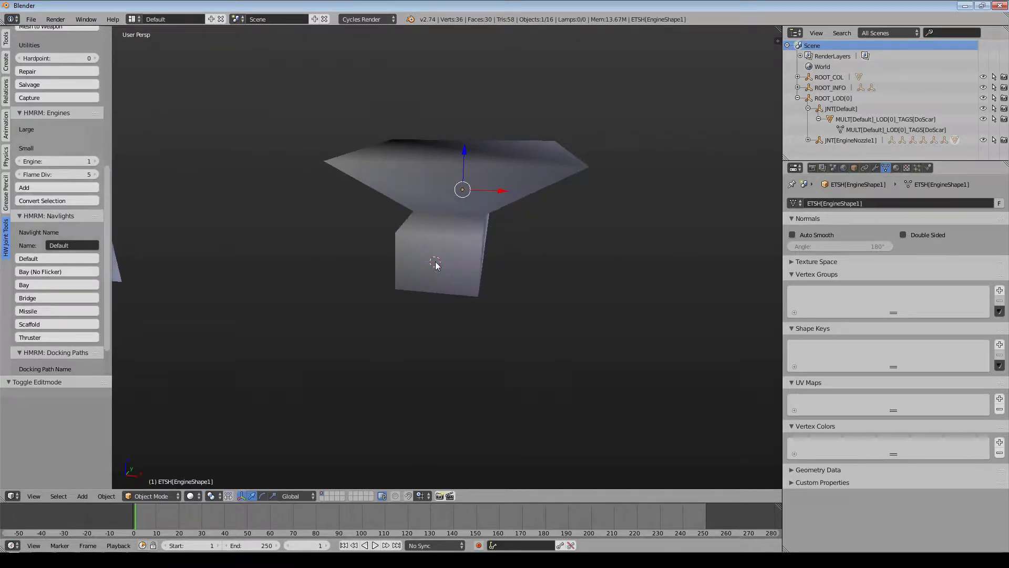
{"action": "left_click", "coordinate": [438, 270]}
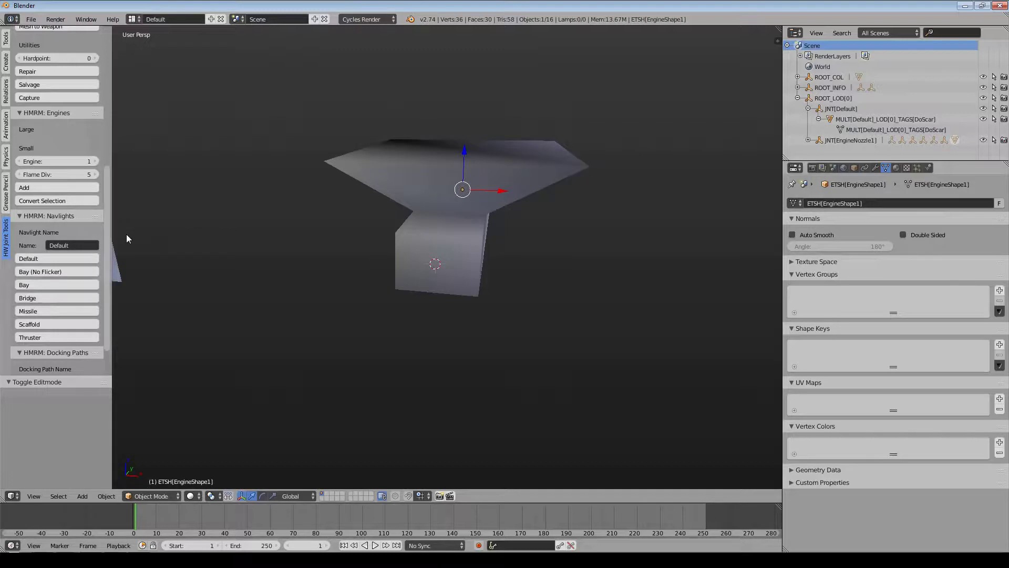
{"action": "scroll", "coordinate": [87, 202], "scroll_direction": "up", "scroll_amount": 4}
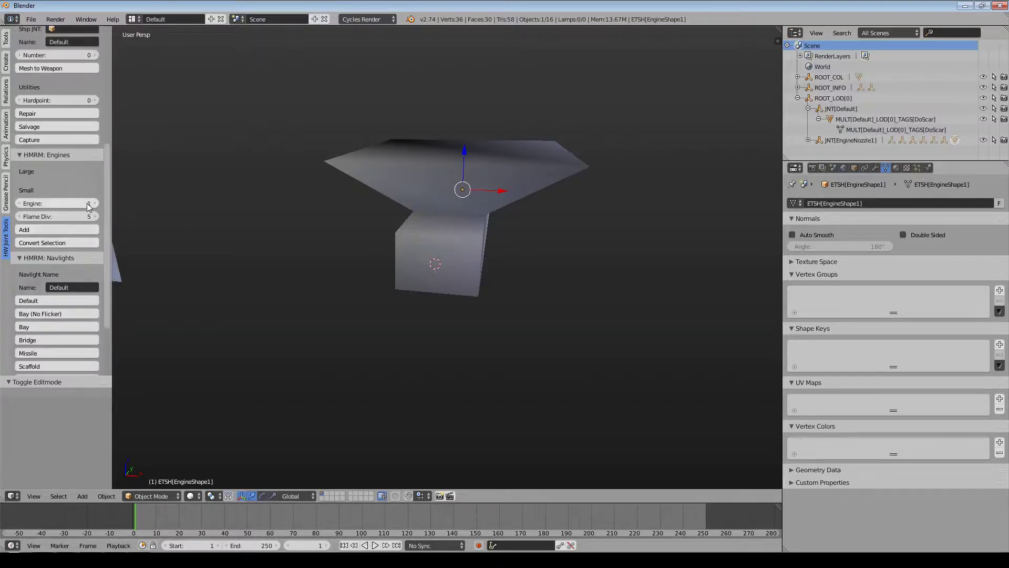
{"action": "scroll", "coordinate": [87, 202], "scroll_direction": "up", "scroll_amount": 4}
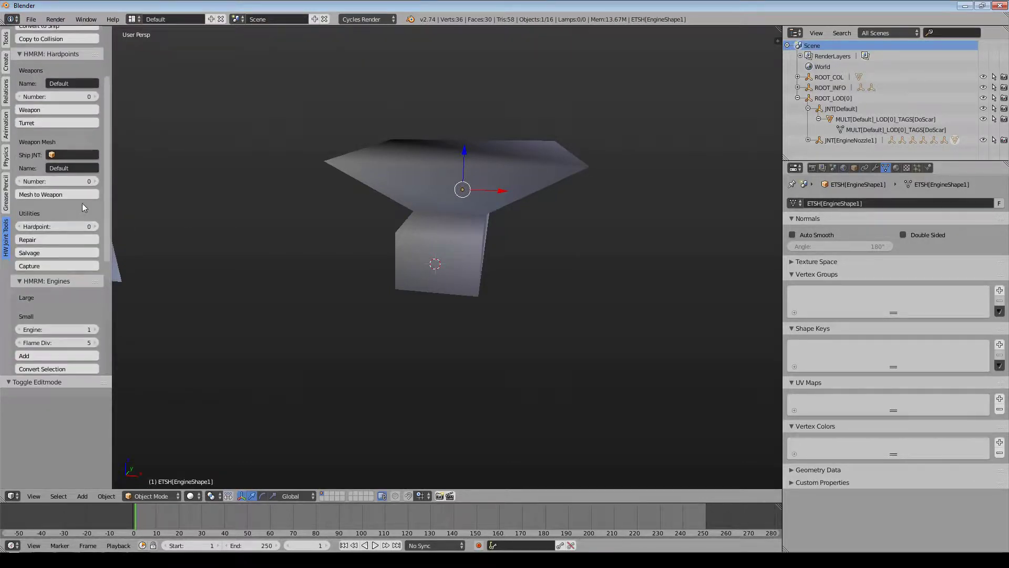
Add a weapon hardpoint named Gun0 with number 0 at the 3D cursor.
{"action": "left_click", "coordinate": [85, 84]}
{"action": "type", "text": "Gun9"}
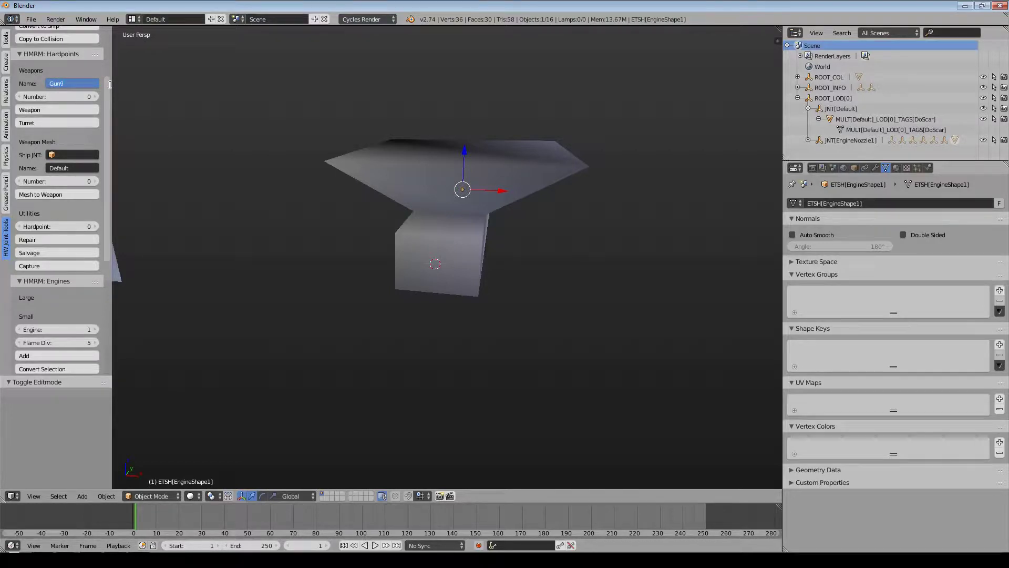
{"action": "key", "text": "Return"}
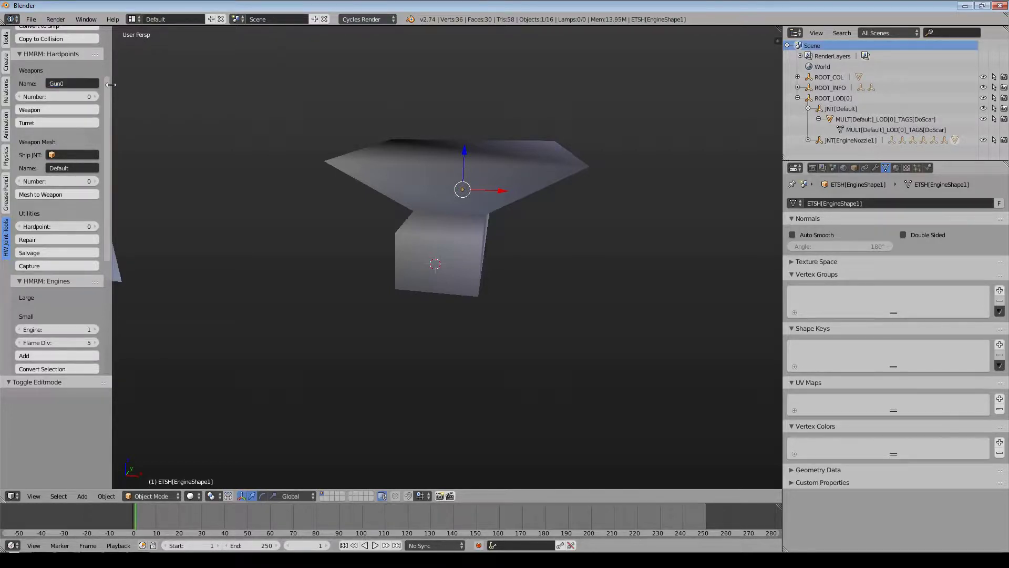
{"action": "left_click", "coordinate": [47, 109]}
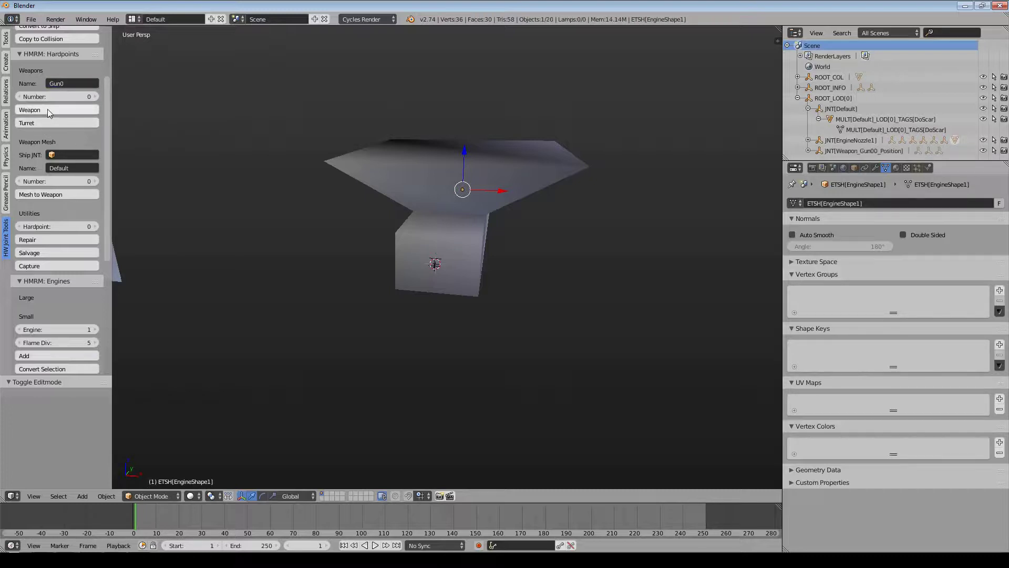
Check the new weapon joint's name, expand its hierarchy, and delete it together with its Direction, Muzzle and Rest joints.
{"action": "middle_click_drag", "start_coordinate": [327, 273], "coordinate": [270, 269]}
{"action": "scroll", "coordinate": [294, 268], "scroll_direction": "up", "scroll_amount": 2}
{"action": "middle_click_drag", "start_coordinate": [398, 249], "coordinate": [478, 265], "text": "shift"}
{"action": "left_click", "coordinate": [852, 151]}
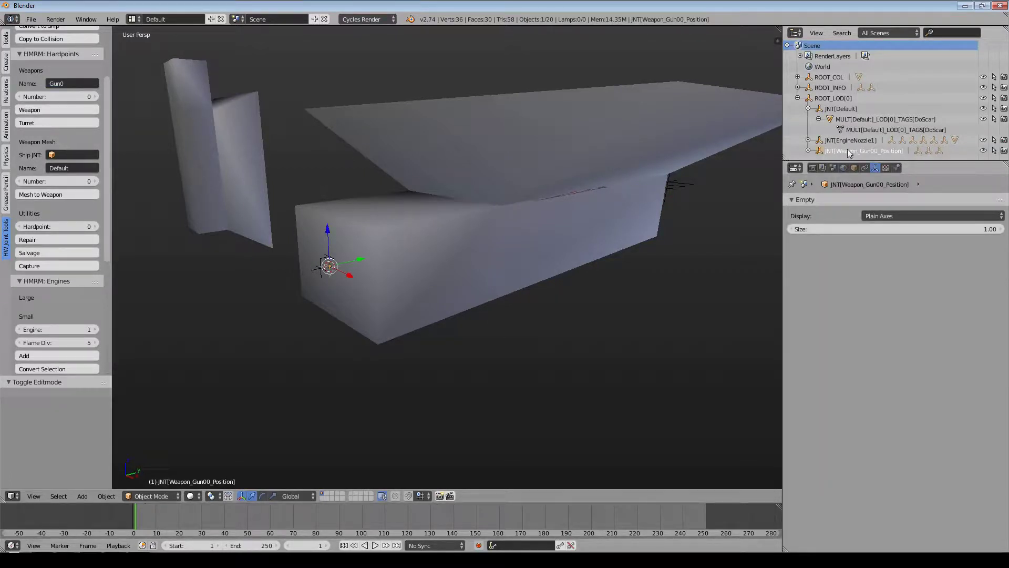
{"action": "double_click", "coordinate": [862, 151]}
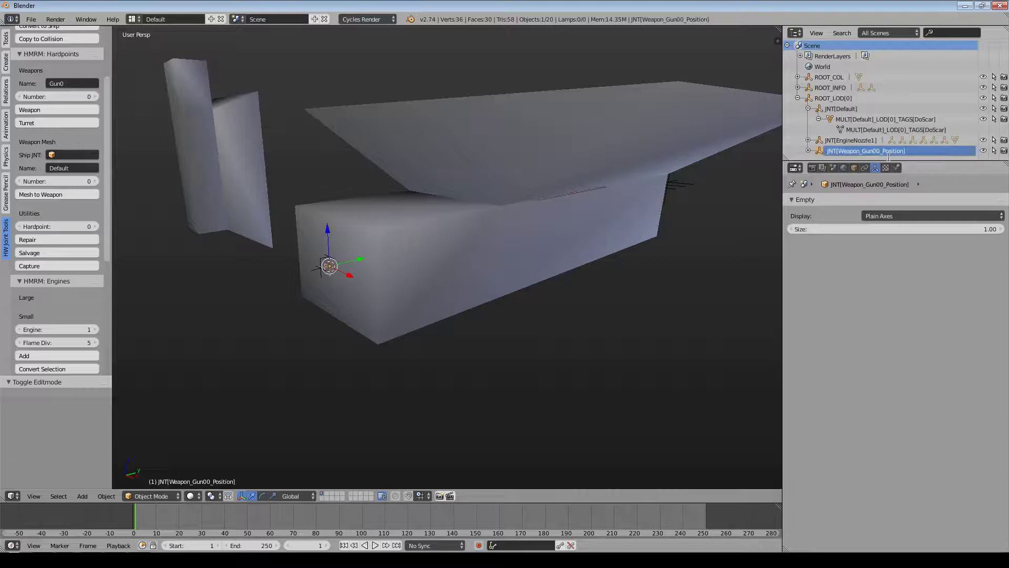
{"action": "key", "text": "Return"}
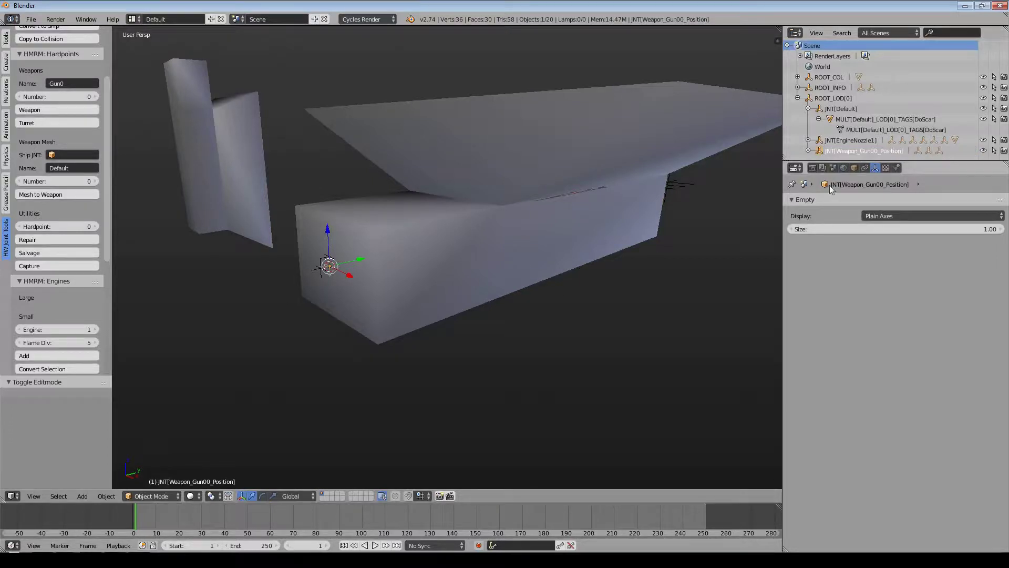
{"action": "left_click", "coordinate": [808, 151]}
{"action": "scroll", "coordinate": [902, 127], "scroll_direction": "down", "scroll_amount": 2}
{"action": "left_click", "coordinate": [864, 134], "text": "shift"}
{"action": "left_click", "coordinate": [865, 145], "text": "shift"}
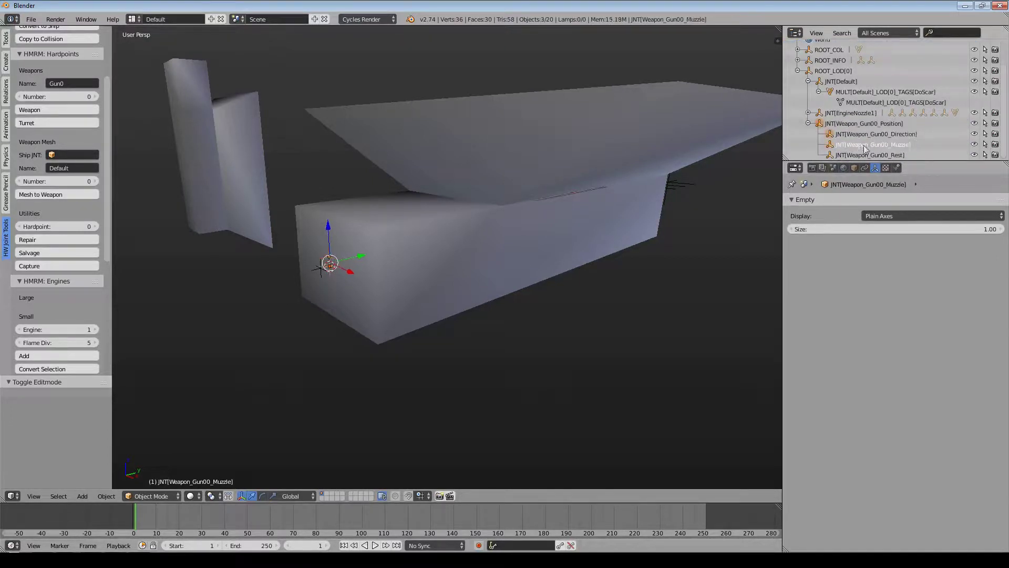
{"action": "left_click", "coordinate": [866, 155], "text": "shift"}
{"action": "key", "text": "x"}
{"action": "left_click", "coordinate": [602, 311]}
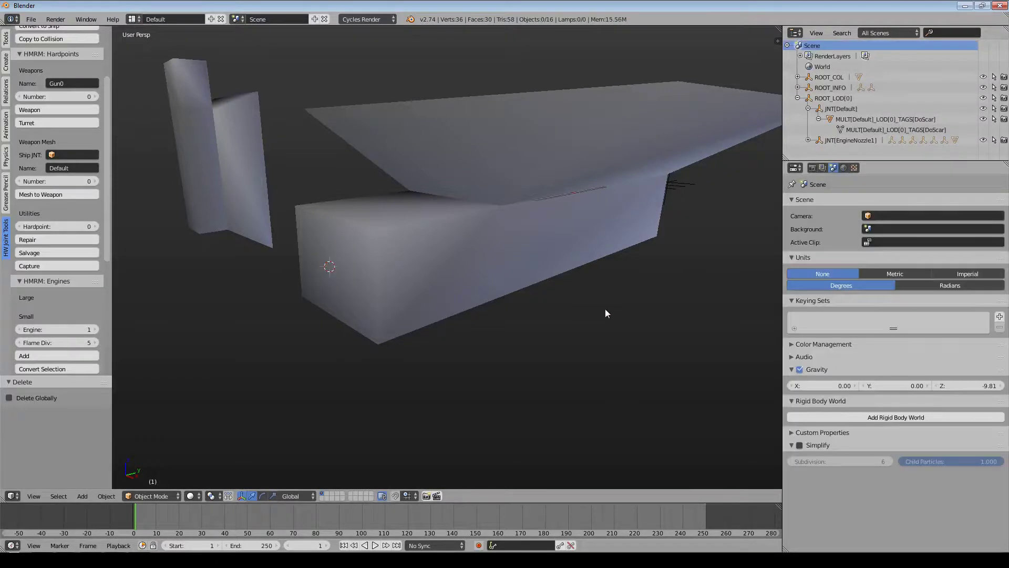
Set the weapon name to Gun and add a weapon hardpoint with number 0 at the 3D cursor.
{"action": "left_click", "coordinate": [80, 83]}
{"action": "key", "text": "Return"}
{"action": "left_click", "coordinate": [54, 108]}
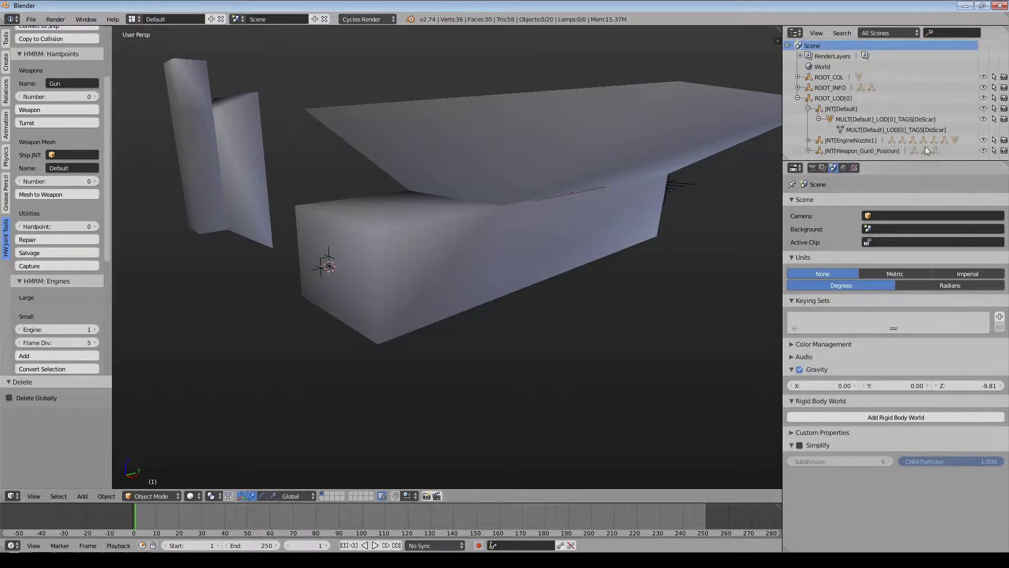
Select the Weapon_Gun0_Position joint, scale it up by about 5.1, and apply its scale.
{"action": "left_click", "coordinate": [887, 151]}
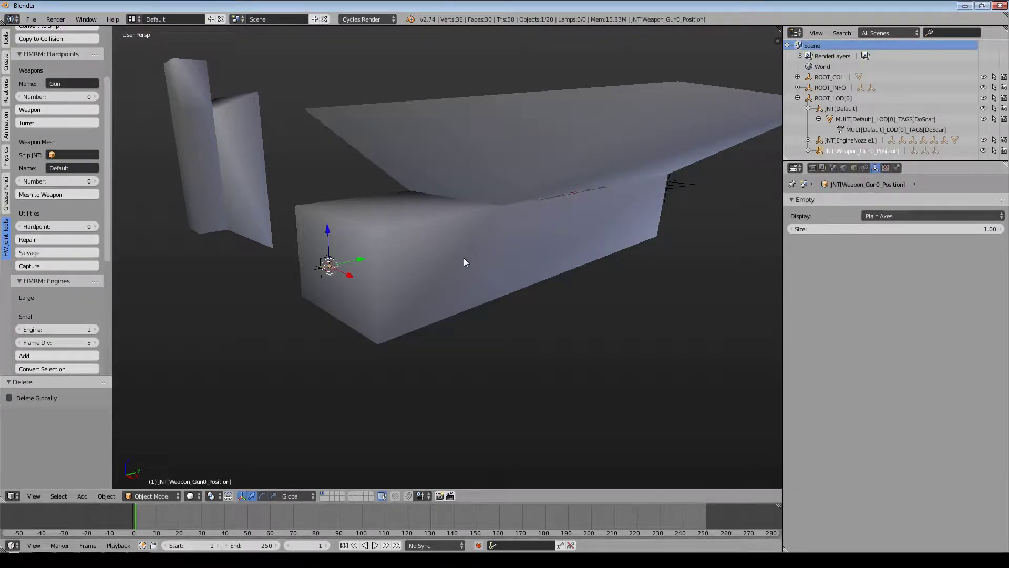
{"action": "key", "text": "s"}
{"action": "left_click", "coordinate": [226, 351]}
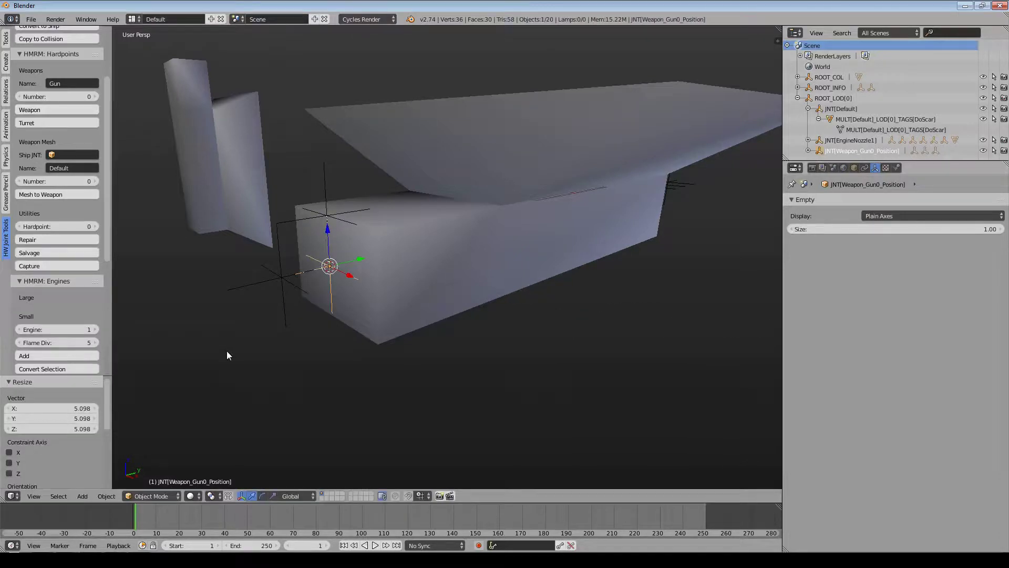
{"action": "middle_click_drag", "start_coordinate": [294, 311], "coordinate": [399, 270], "text": "shift"}
{"action": "scroll", "coordinate": [365, 318], "scroll_direction": "up", "scroll_amount": 2}
{"action": "key", "text": "ctrl+a"}
{"action": "left_click", "coordinate": [392, 328]}
Select the ship mesh and examine the engine and gun joints at both ends of the hull.
{"action": "right_click", "coordinate": [400, 268]}
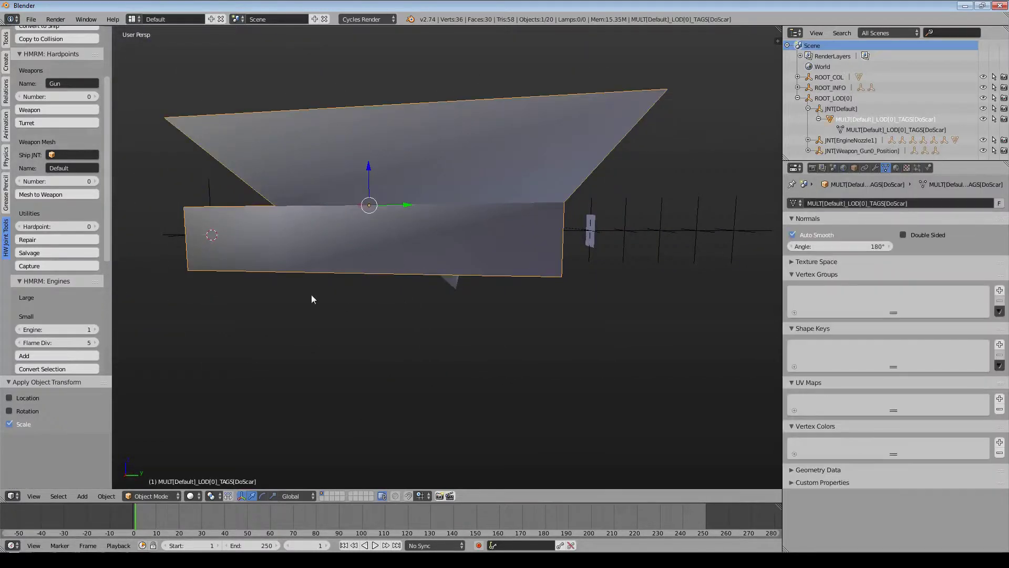
{"action": "middle_click_drag", "start_coordinate": [311, 294], "coordinate": [399, 314]}
{"action": "scroll", "coordinate": [336, 313], "scroll_direction": "down", "scroll_amount": 2}
{"action": "middle_click_drag", "start_coordinate": [293, 240], "coordinate": [239, 251]}
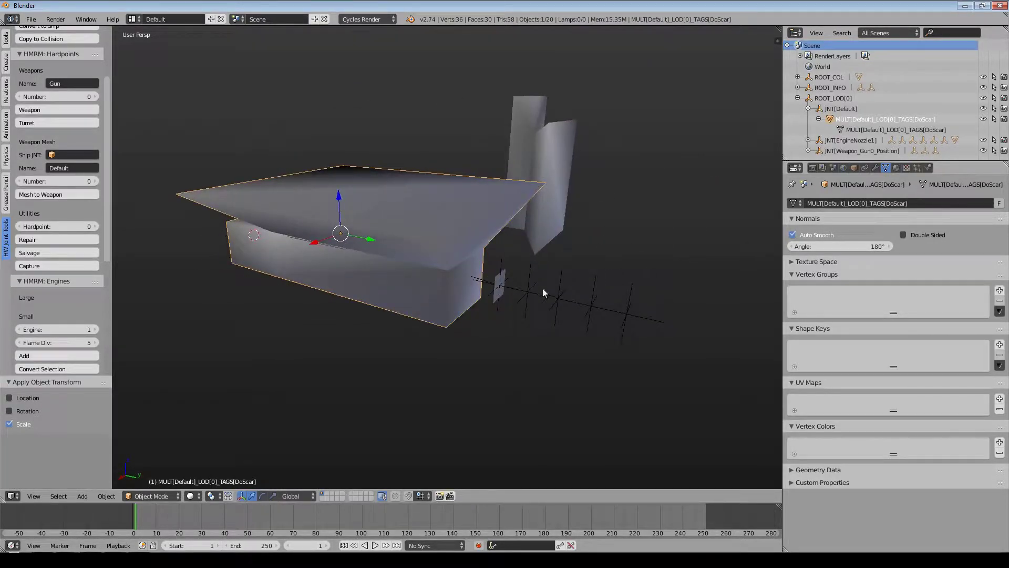
{"action": "middle_click_drag", "start_coordinate": [542, 288], "coordinate": [316, 271]}
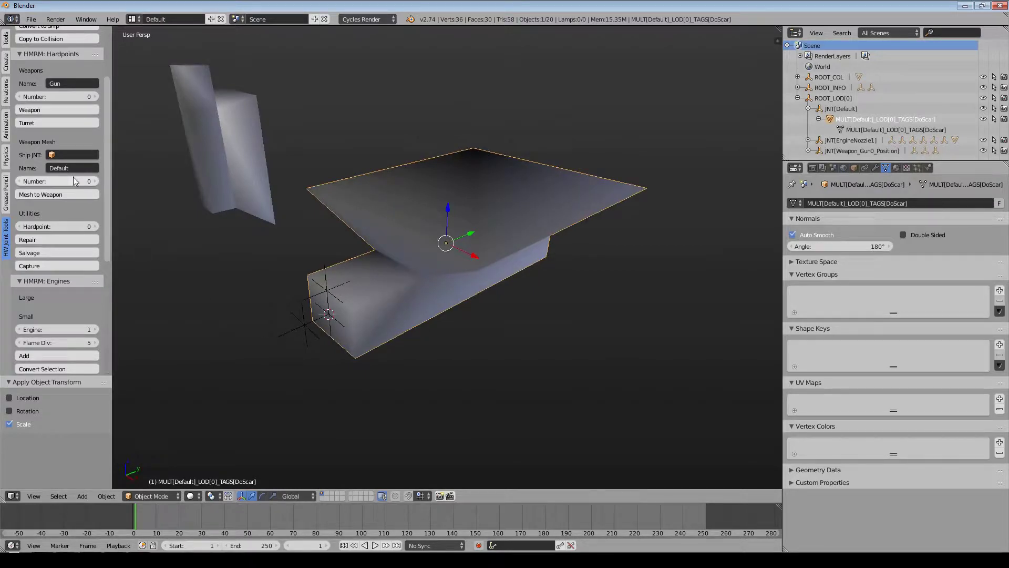
Place the 3D cursor on the hull's flat upper deck and deselect the ship mesh.
{"action": "scroll", "coordinate": [73, 179], "scroll_direction": "down", "scroll_amount": 10}
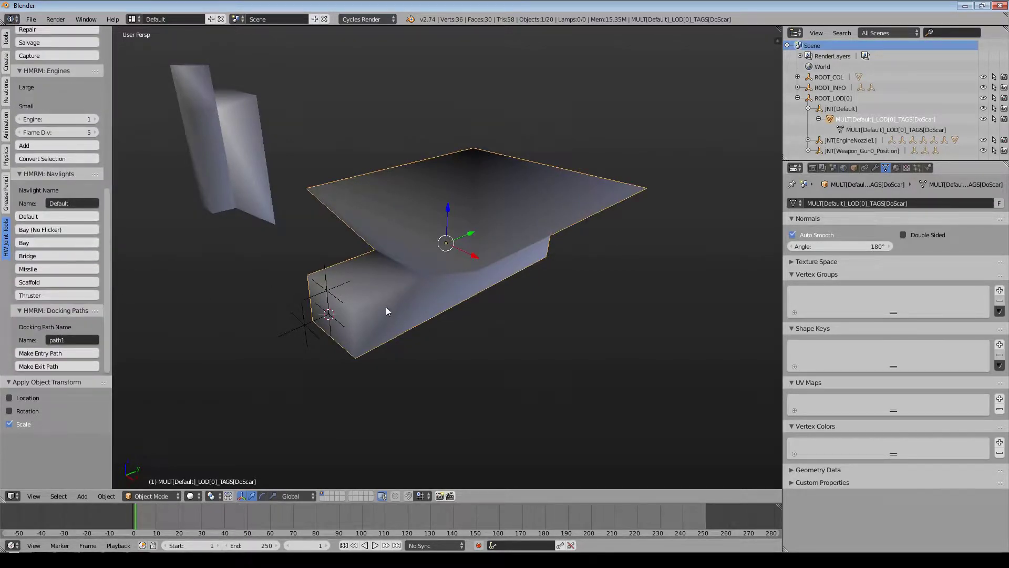
{"action": "middle_click_drag", "start_coordinate": [386, 307], "coordinate": [321, 370]}
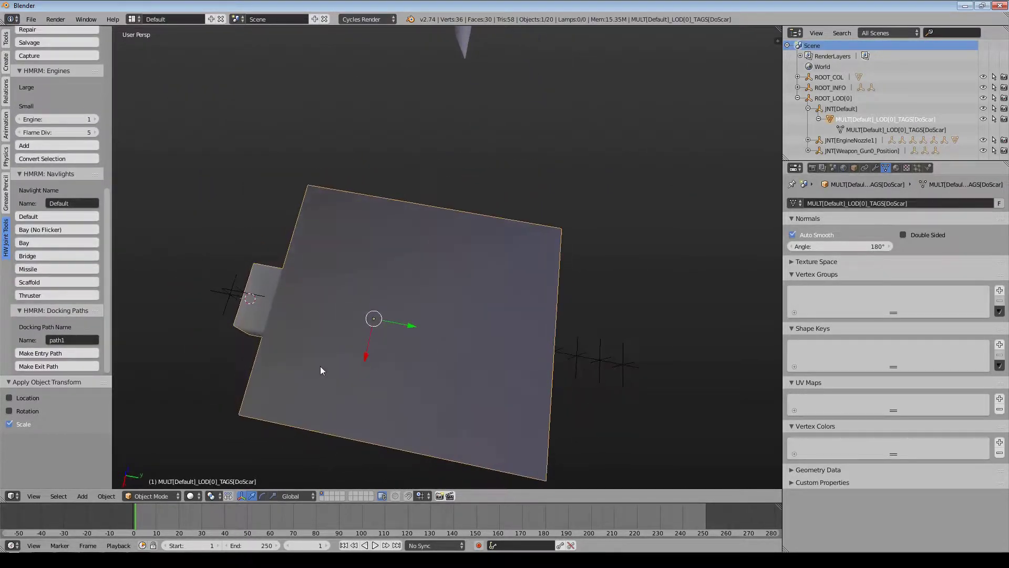
{"action": "left_click", "coordinate": [371, 315]}
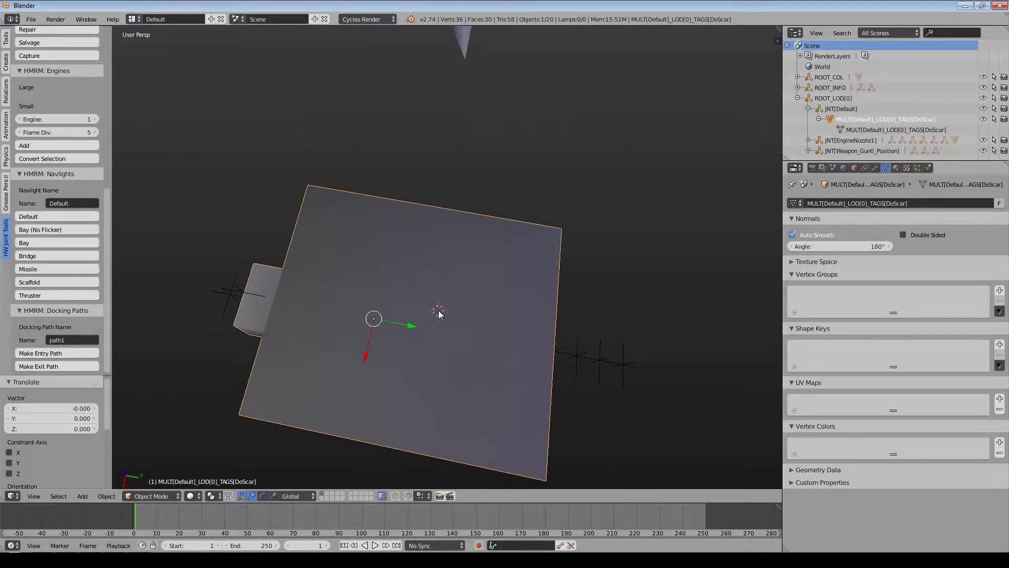
{"action": "key", "text": "a"}
{"action": "mouse_move", "coordinate": [405, 364]}
{"action": "middle_mouse_down"}
{"action": "mouse_move", "coordinate": [412, 302]}
{"action": "mouse_move", "coordinate": [425, 360]}
{"action": "middle_mouse_up"}
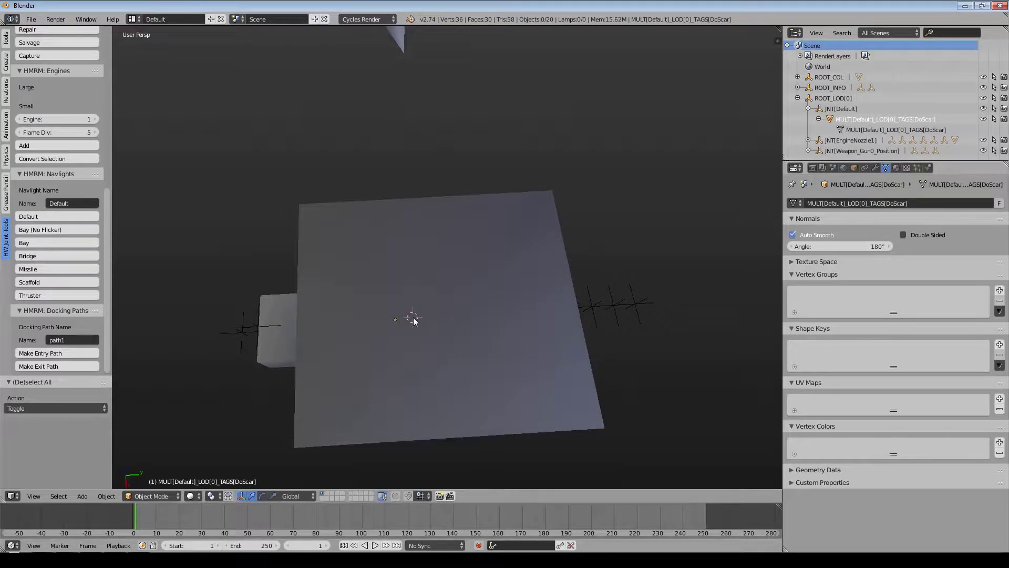
{"action": "middle_click_drag", "start_coordinate": [438, 345], "coordinate": [404, 297]}
Select the whole ship mesh in Edit Mode and move it up about 15.5 units along Z.
{"action": "key", "text": "Tab"}
{"action": "key", "text": "a"}
{"action": "key", "text": "a"}
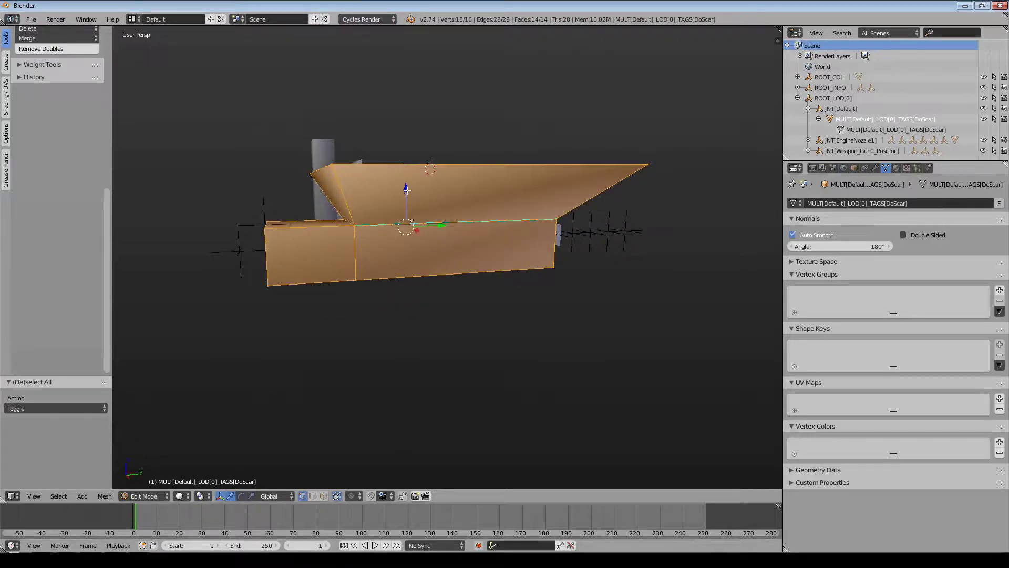
{"action": "left_click_drag", "start_coordinate": [406, 190], "coordinate": [406, 117]}
{"action": "middle_click_drag", "start_coordinate": [406, 267], "coordinate": [403, 219]}
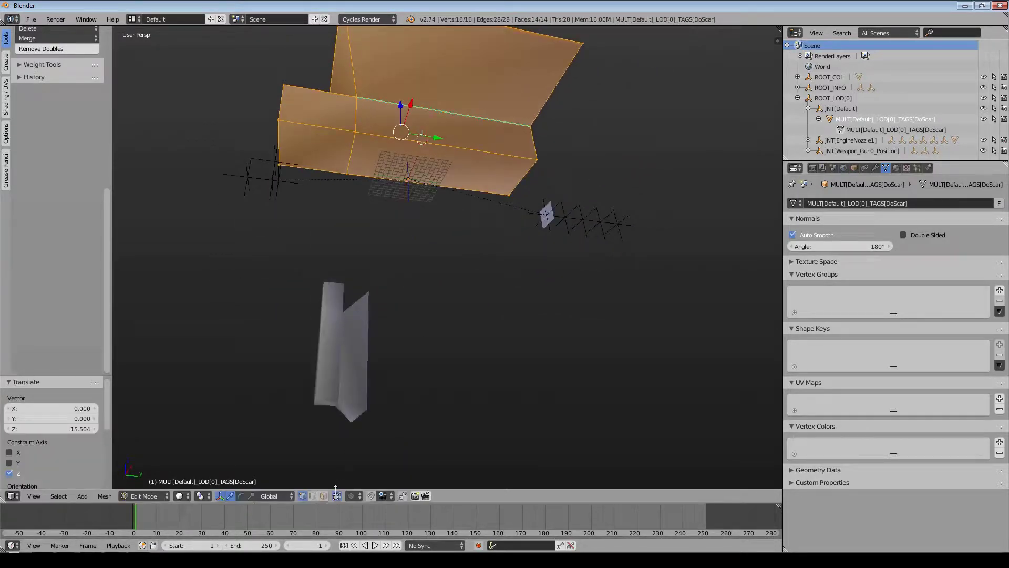
Delete the two faces on the underside of the ship's lower hull.
{"action": "key", "text": "a"}
{"action": "right_click", "coordinate": [301, 158]}
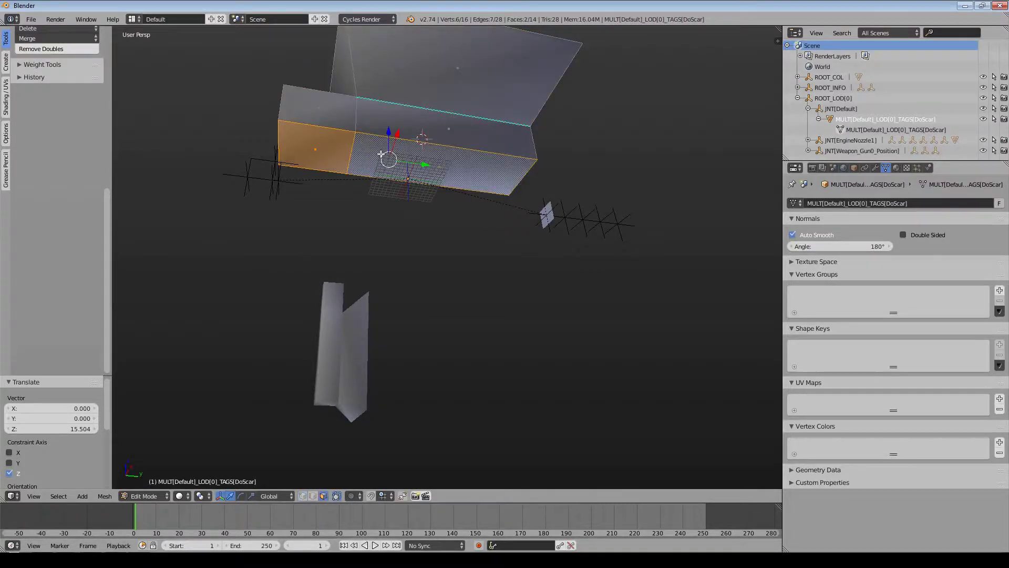
{"action": "key", "text": "x"}
{"action": "left_click", "coordinate": [380, 174]}
{"action": "middle_click_drag", "start_coordinate": [381, 175], "coordinate": [415, 237]}
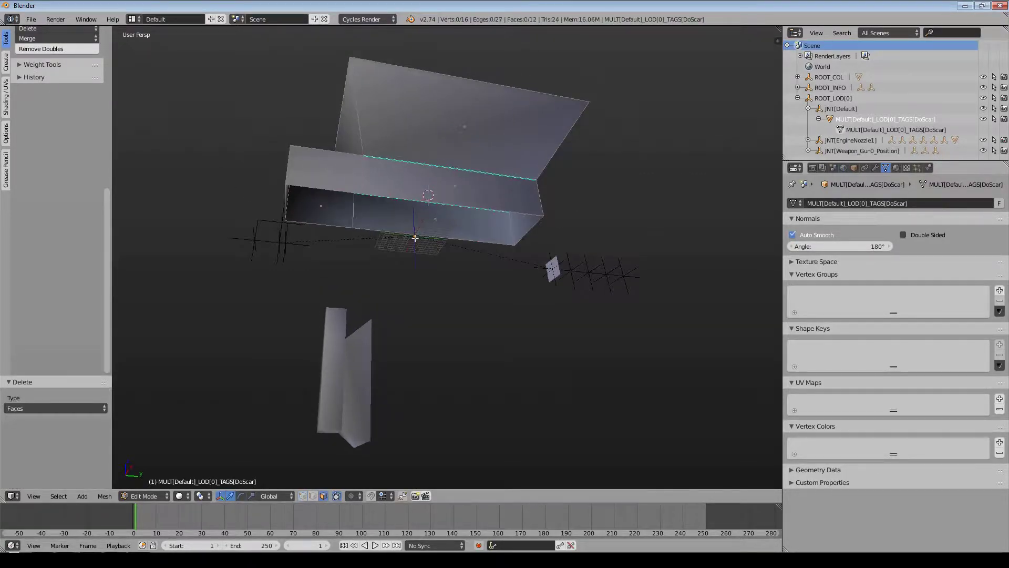
Add a Mirror modifier to the ship mesh, mirroring on the Z axis only with Clipping enabled.
{"action": "left_click", "coordinate": [875, 168]}
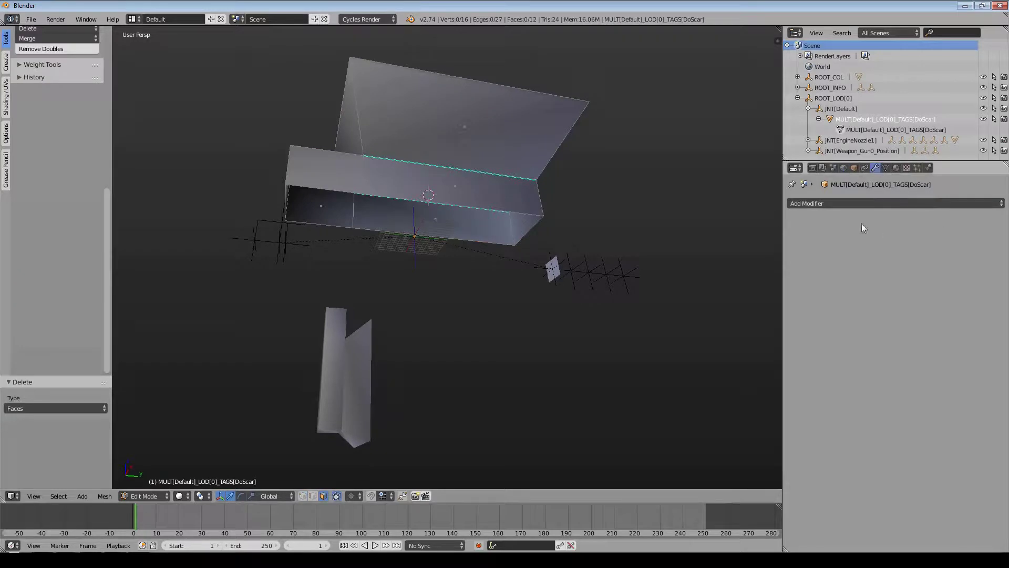
{"action": "left_click", "coordinate": [847, 203]}
{"action": "left_click", "coordinate": [809, 308]}
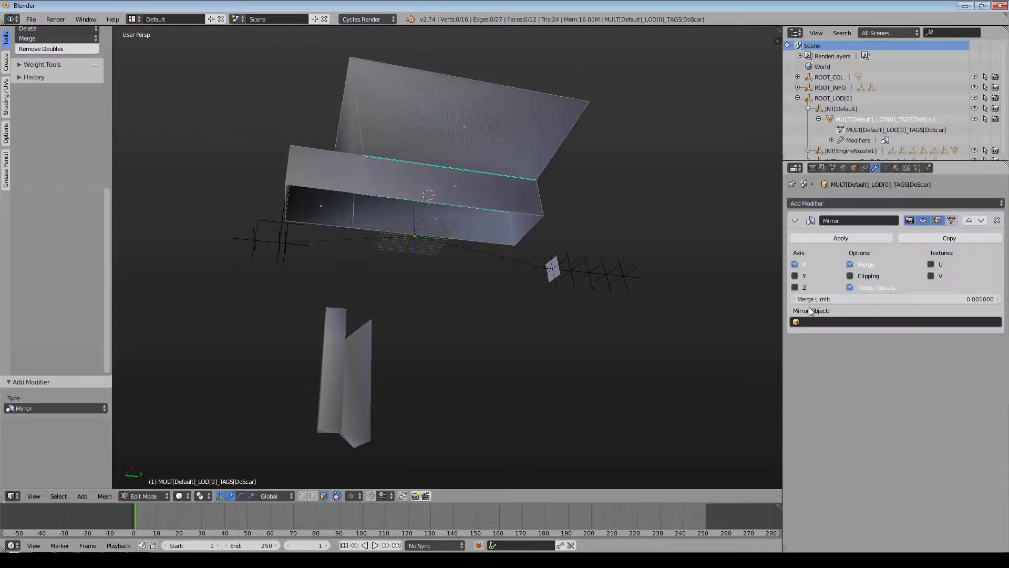
{"action": "left_click", "coordinate": [796, 288]}
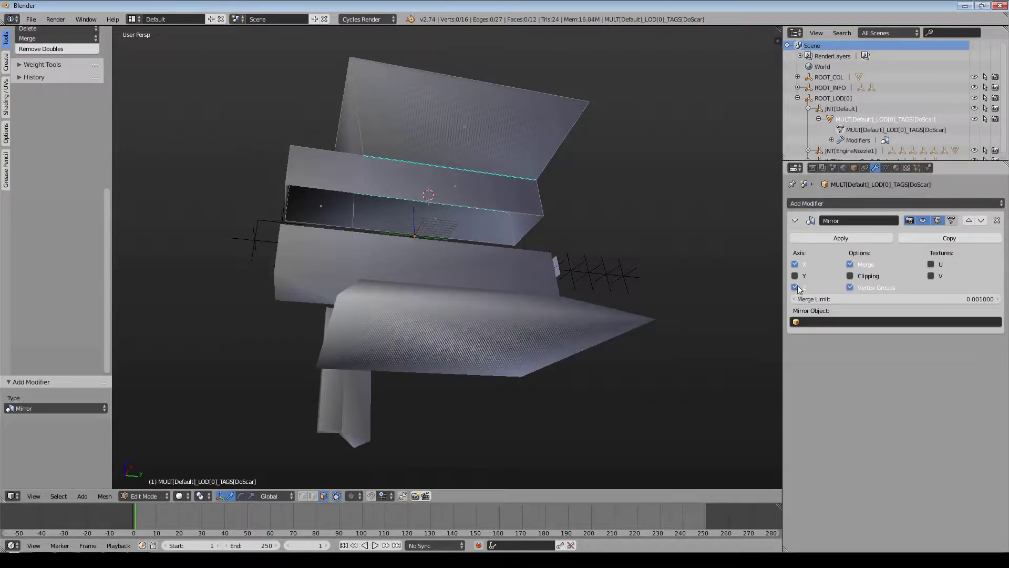
{"action": "left_click", "coordinate": [795, 264]}
{"action": "middle_click_drag", "start_coordinate": [556, 268], "coordinate": [536, 270]}
{"action": "left_click", "coordinate": [850, 276]}
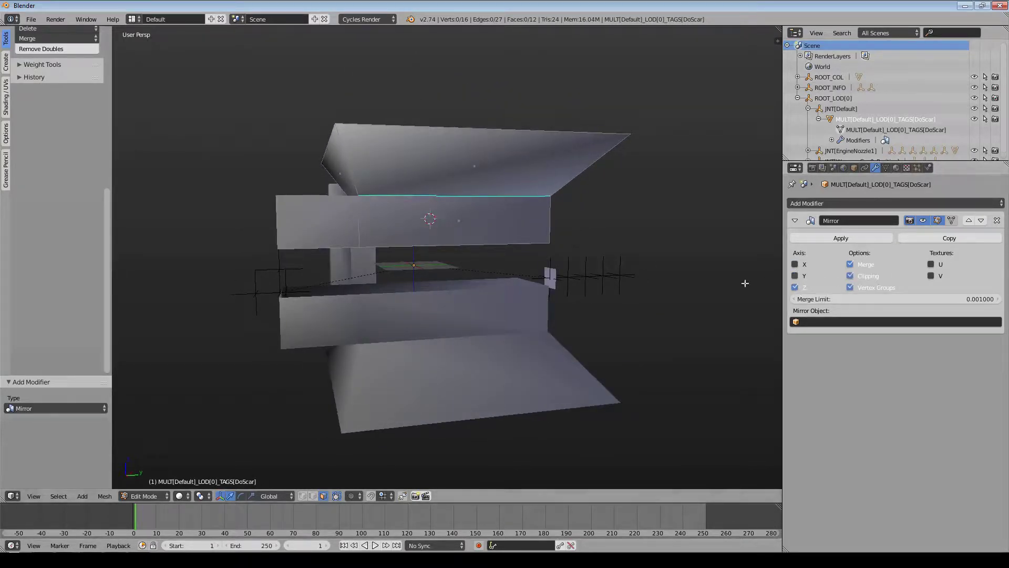
Lower the whole mesh about 10.2 units along Z to meet its mirrored half and return to Object Mode.
{"action": "key", "text": "a"}
{"action": "key", "text": "g"}
{"action": "key", "text": "z"}
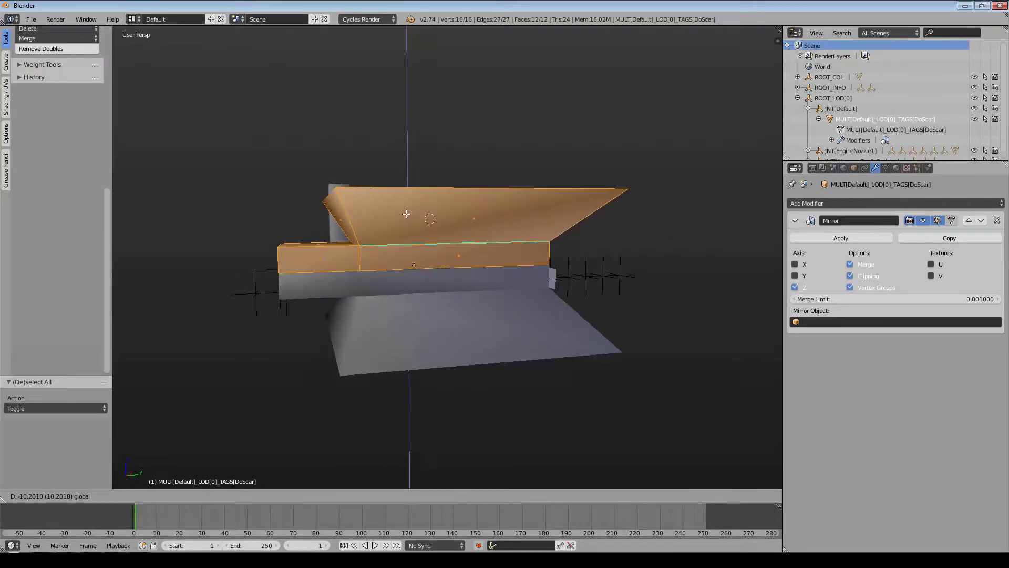
{"action": "left_click", "coordinate": [406, 214]}
{"action": "middle_click_drag", "start_coordinate": [406, 214], "coordinate": [585, 249]}
{"action": "key", "text": "Tab"}
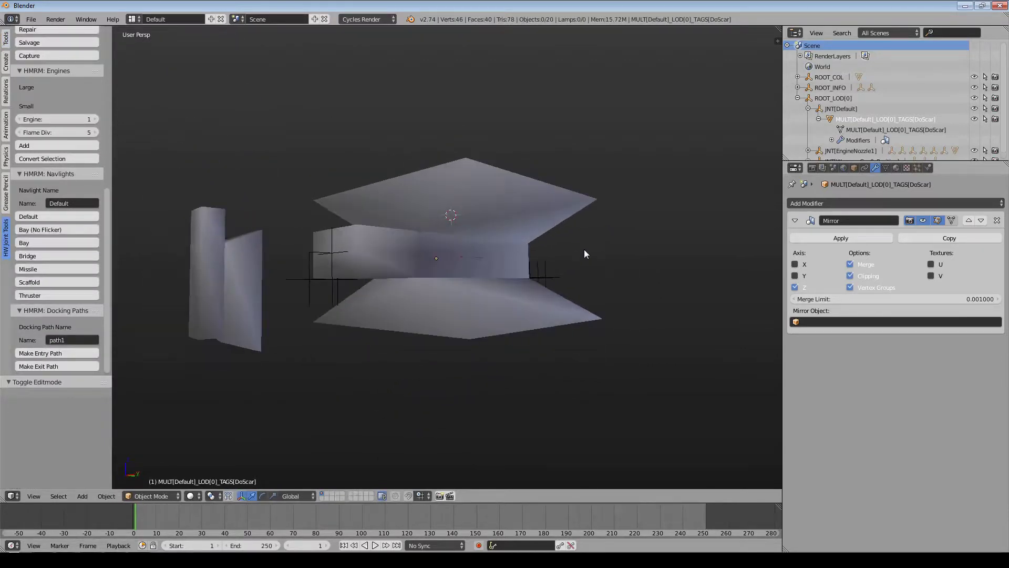
Move the Weapon_Gun0_Position joint up about 5.17 units along Z.
{"action": "scroll", "coordinate": [878, 126], "scroll_direction": "down", "scroll_amount": 1}
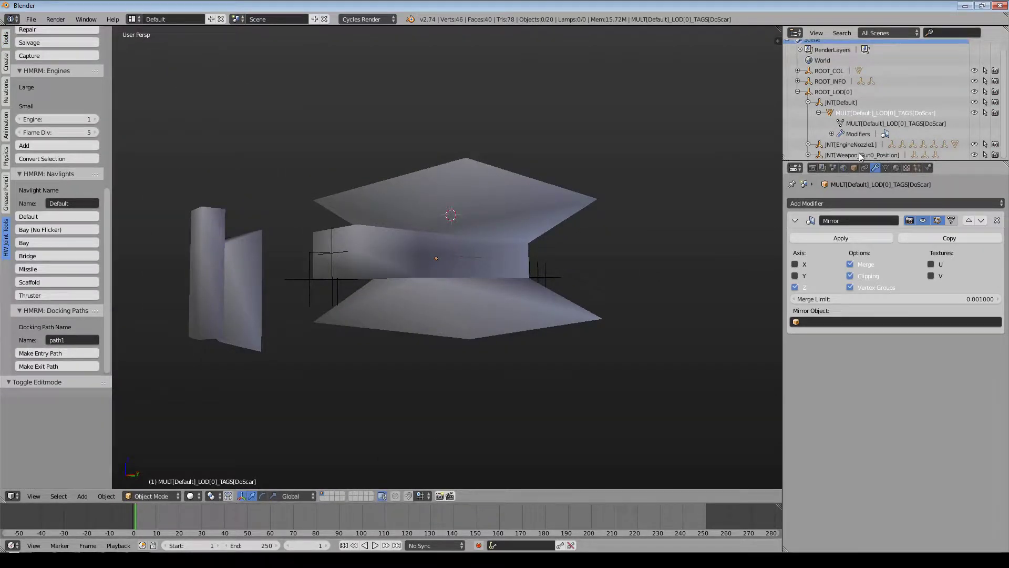
{"action": "left_click", "coordinate": [862, 154]}
{"action": "scroll", "coordinate": [637, 183], "scroll_direction": "up", "scroll_amount": 2}
{"action": "key", "text": "g"}
{"action": "key", "text": "z"}
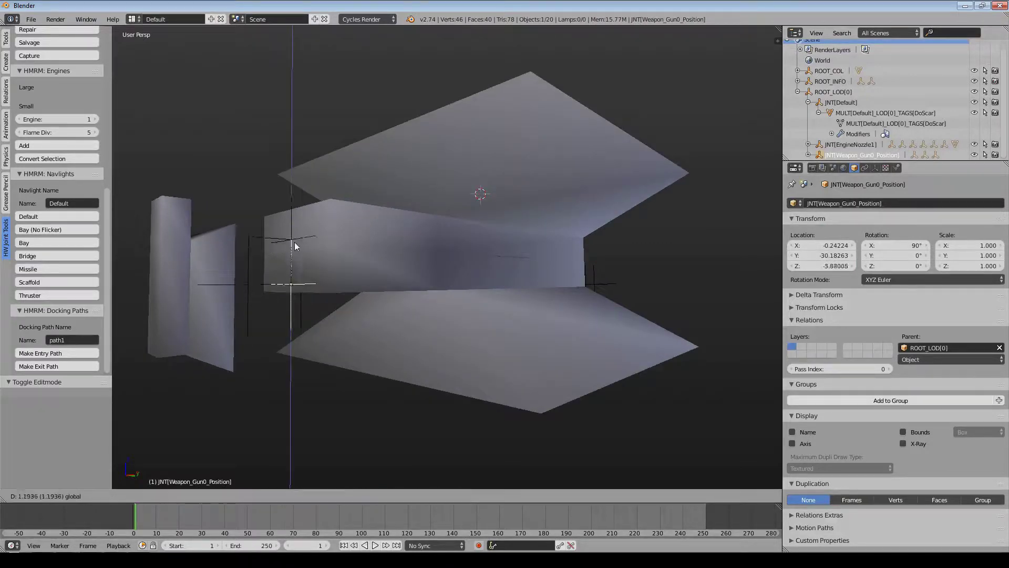
{"action": "left_click", "coordinate": [294, 213]}
Place the 3D cursor near the centre of the upper deck and create an entry docking path named path1 there.
{"action": "middle_click_drag", "start_coordinate": [501, 192], "coordinate": [444, 228]}
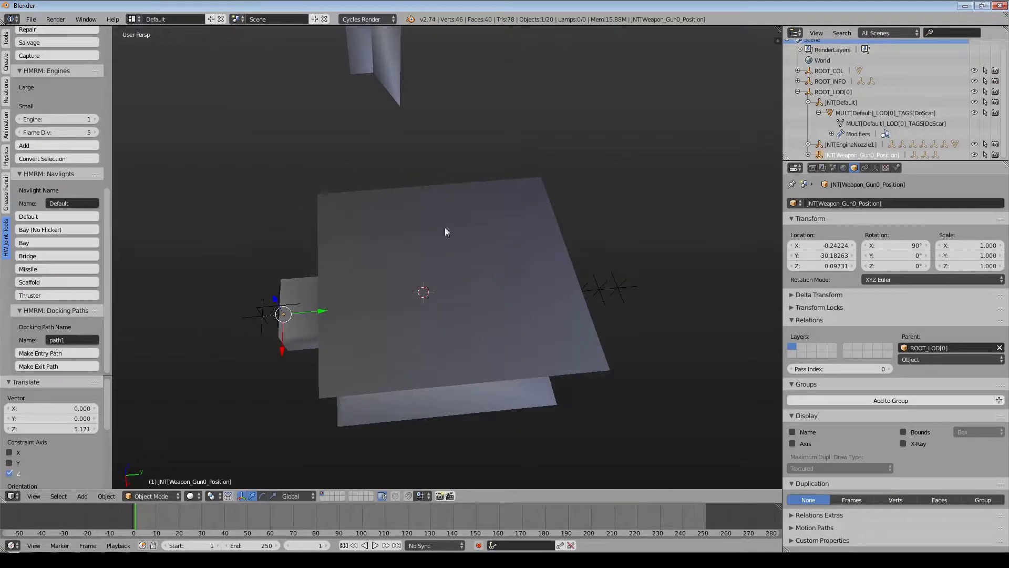
{"action": "middle_click_drag", "start_coordinate": [503, 333], "coordinate": [443, 156]}
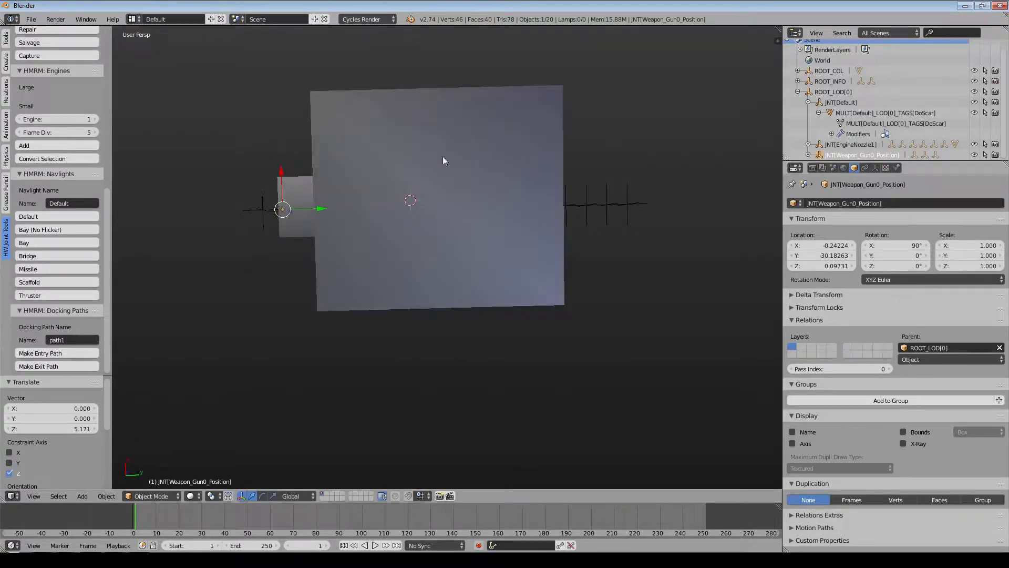
{"action": "middle_click_drag", "start_coordinate": [430, 91], "coordinate": [421, 320]}
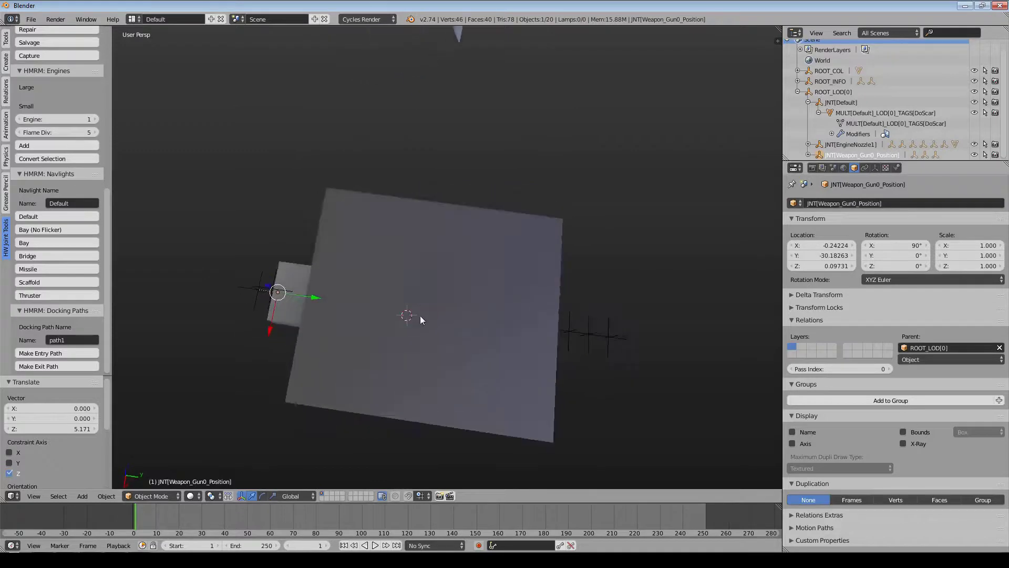
{"action": "middle_click_drag", "start_coordinate": [481, 317], "coordinate": [451, 321]}
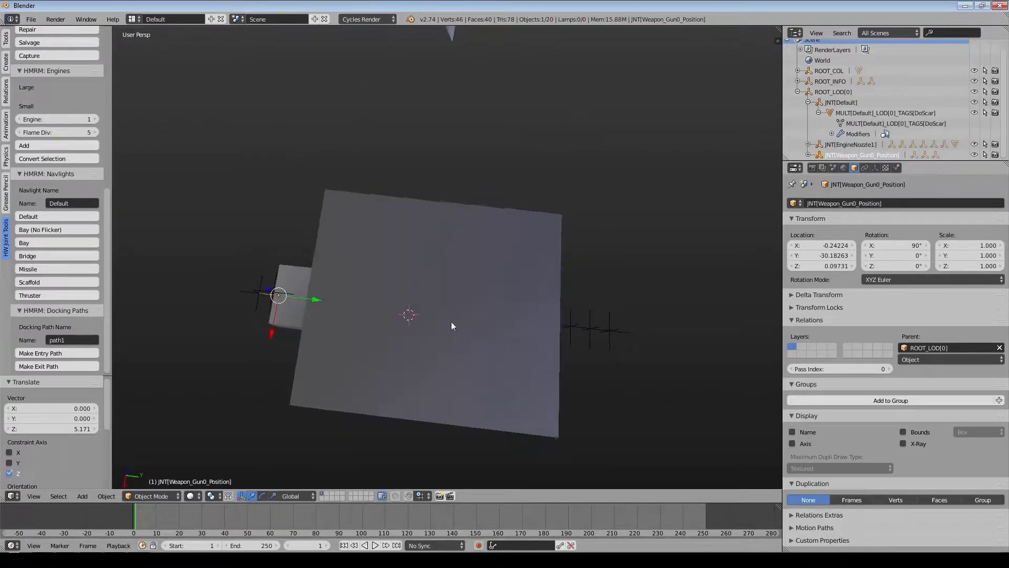
{"action": "left_click", "coordinate": [425, 312]}
{"action": "middle_click_drag", "start_coordinate": [458, 346], "coordinate": [489, 234]}
{"action": "middle_click_drag", "start_coordinate": [522, 270], "coordinate": [464, 363]}
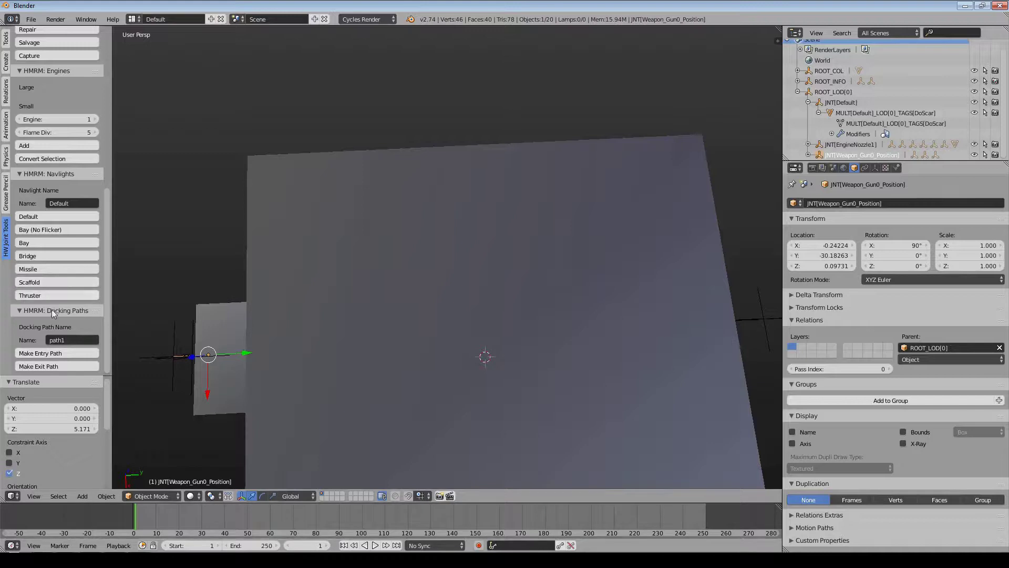
{"action": "left_click", "coordinate": [46, 354]}
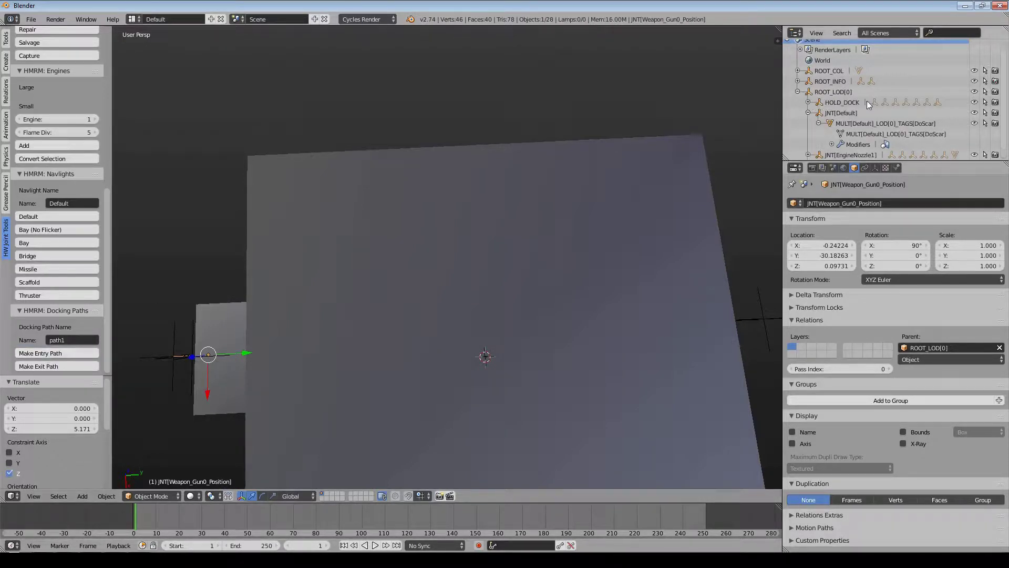
Select the DOCK[path1] joint under HOLD_DOCK and show its custom properties.
{"action": "left_click", "coordinate": [808, 103]}
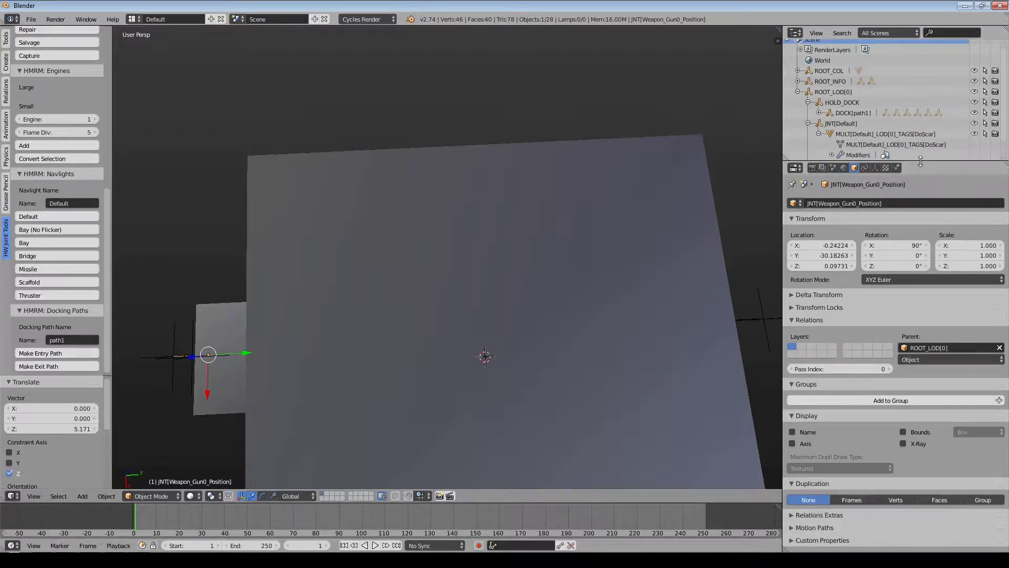
{"action": "left_click_drag", "start_coordinate": [919, 160], "coordinate": [912, 230]}
{"action": "left_click", "coordinate": [848, 120]}
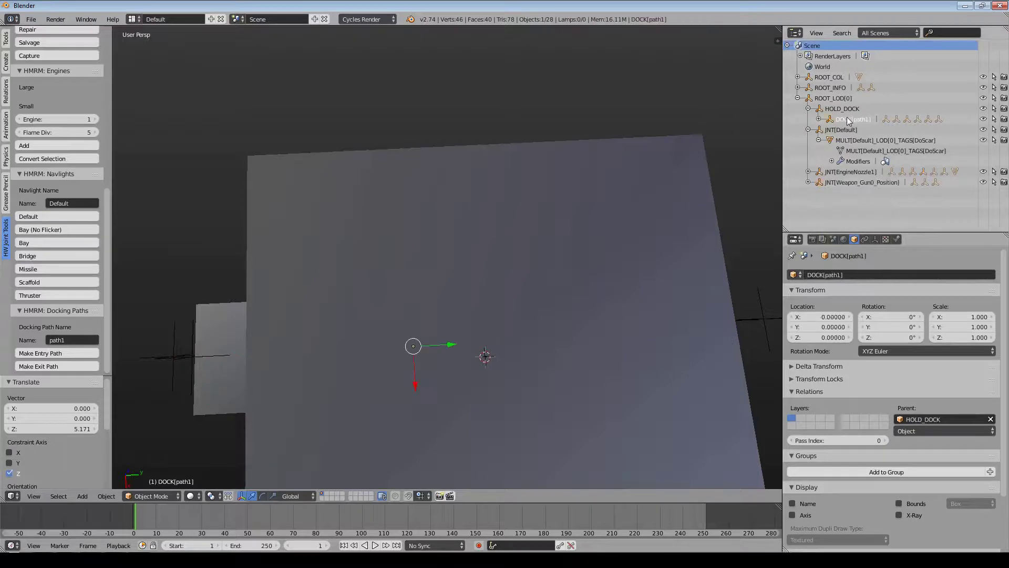
{"action": "scroll", "coordinate": [902, 375], "scroll_direction": "down", "scroll_amount": 3}
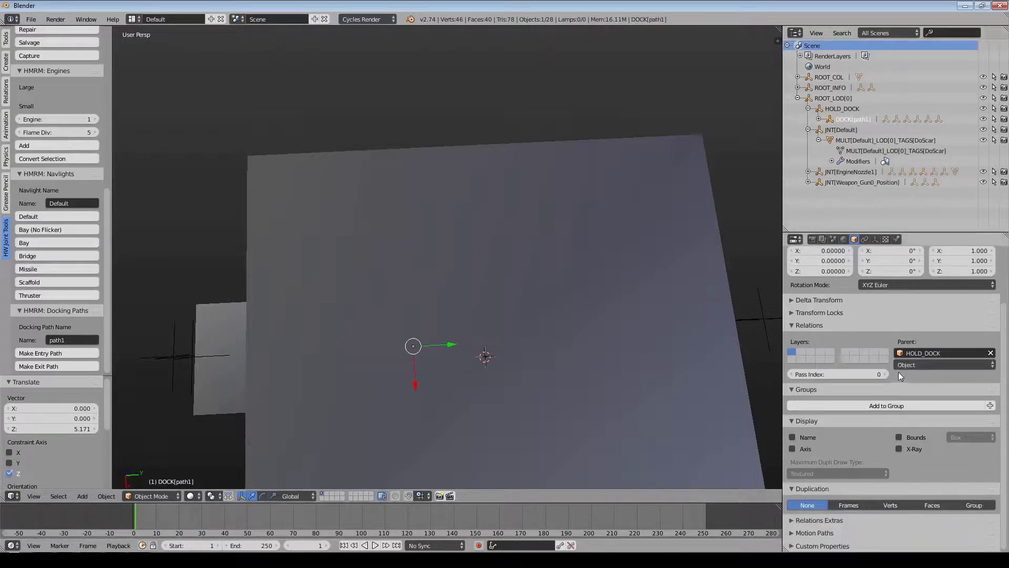
{"action": "left_click", "coordinate": [793, 546]}
{"action": "scroll", "coordinate": [820, 515], "scroll_direction": "down", "scroll_amount": 4}
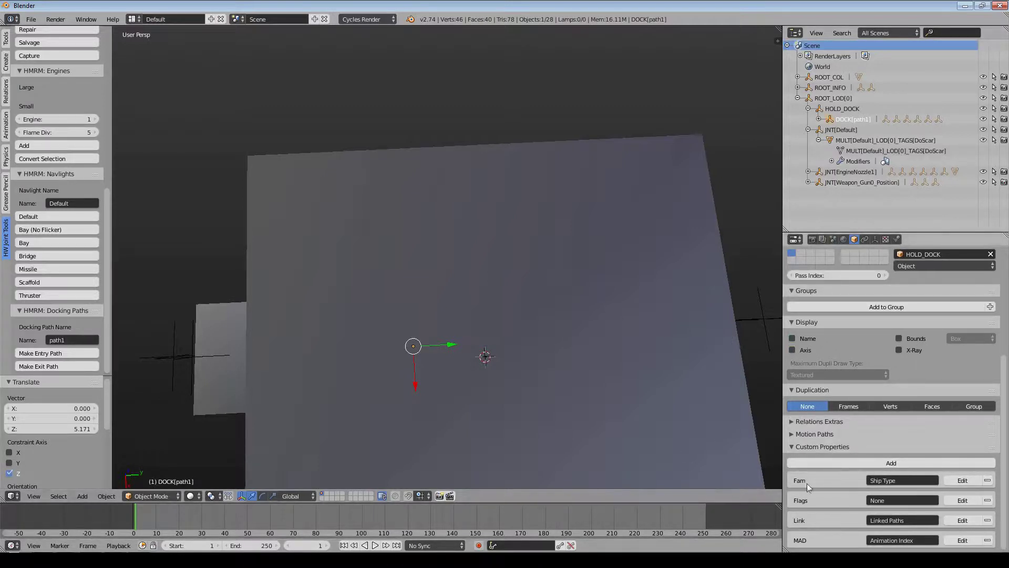
Set the Fam property of DOCK[path1] to Corvette.
{"action": "left_click", "coordinate": [913, 478]}
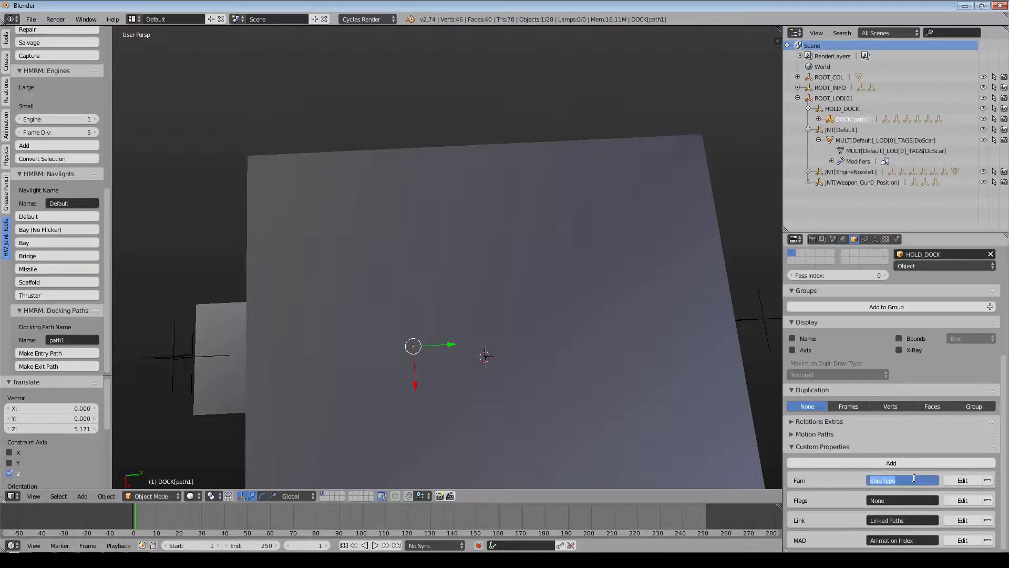
{"action": "type", "text": "Cor"}
{"action": "key", "text": "BackSpace"}
{"action": "type", "text": "C"}
{"action": "key", "text": "Return"}
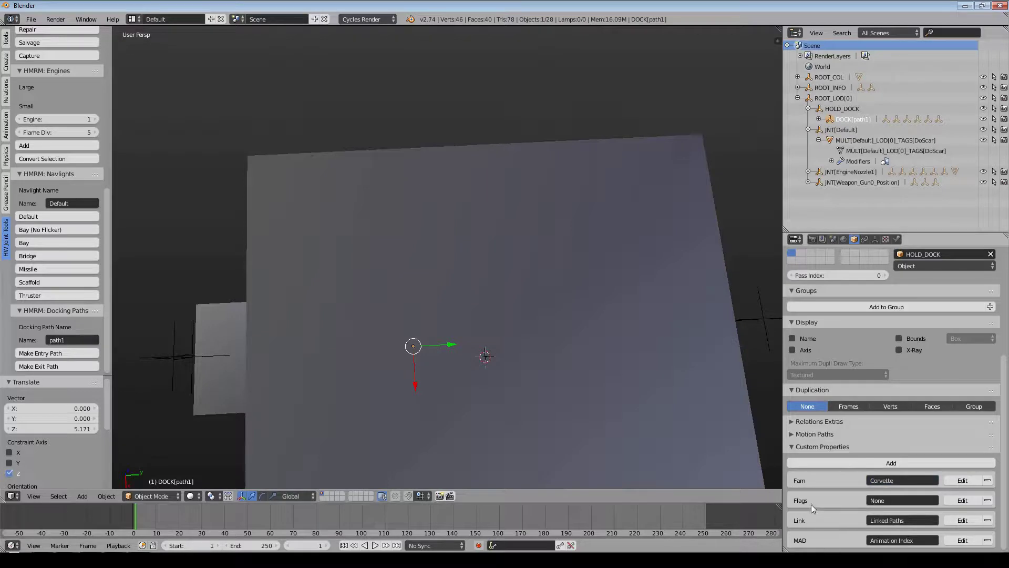
Set the Flags property of DOCK[path1] to Latch and remove its MAD property.
{"action": "left_click", "coordinate": [903, 500]}
{"action": "type", "text": "Latch"}
{"action": "left_click", "coordinate": [905, 523]}
{"action": "left_click", "coordinate": [906, 520]}
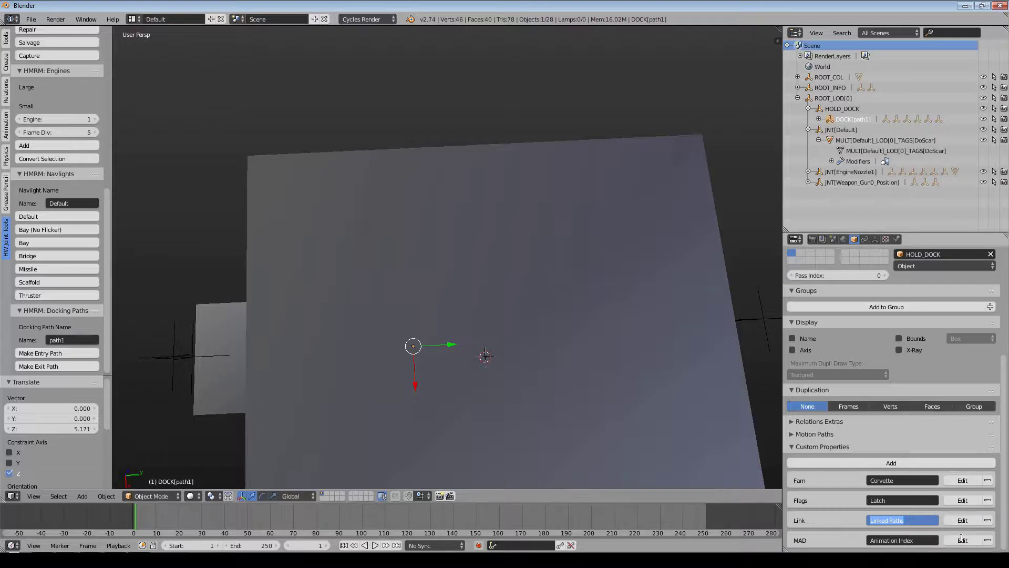
{"action": "left_click", "coordinate": [988, 540]}
{"action": "left_click", "coordinate": [988, 540]}
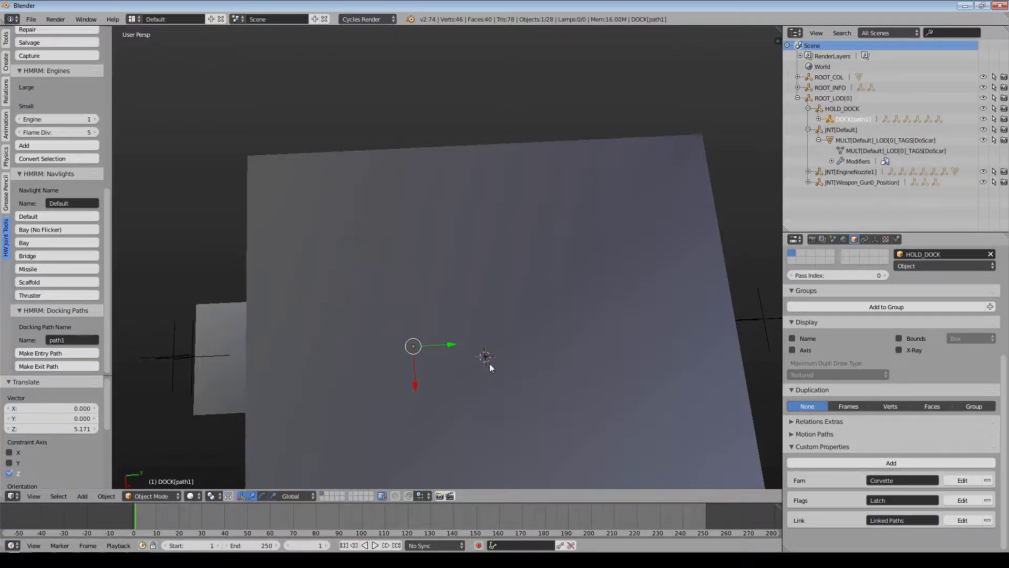
Expand DOCK[path1] to list its path segments and select SEG[5].
{"action": "middle_click_drag", "start_coordinate": [490, 363], "coordinate": [486, 297]}
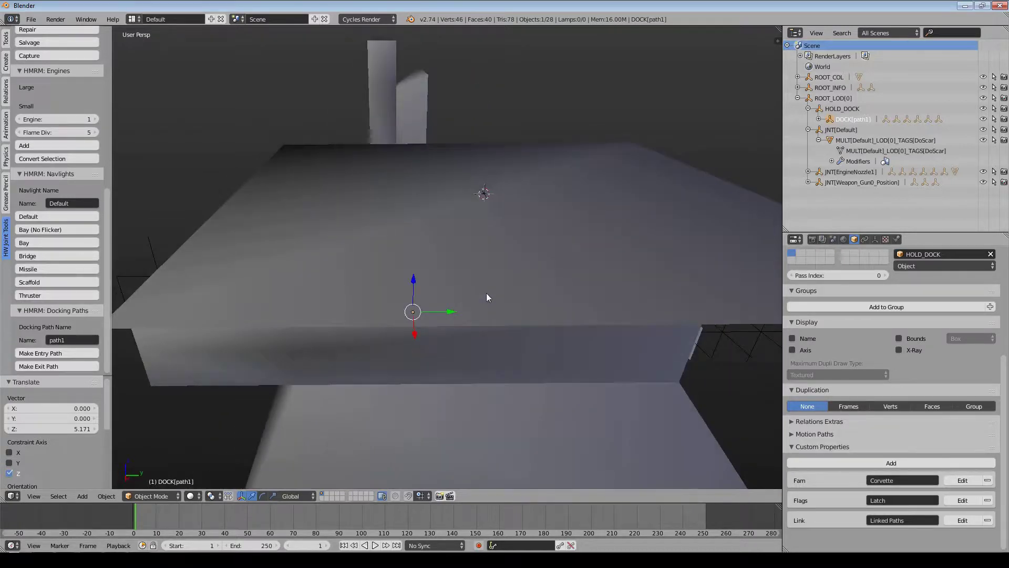
{"action": "middle_click_drag", "start_coordinate": [522, 258], "coordinate": [561, 324]}
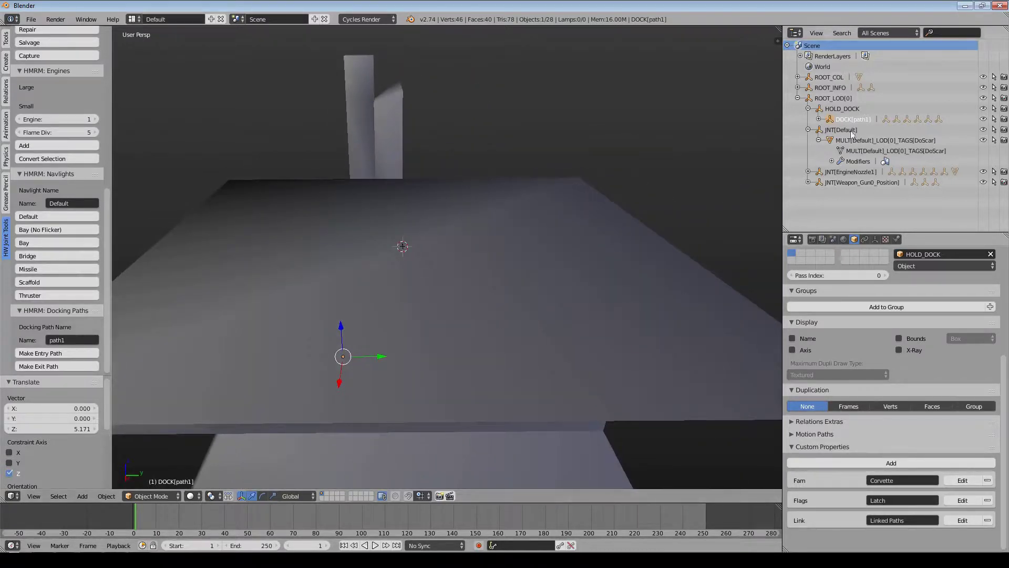
{"action": "left_click", "coordinate": [818, 119]}
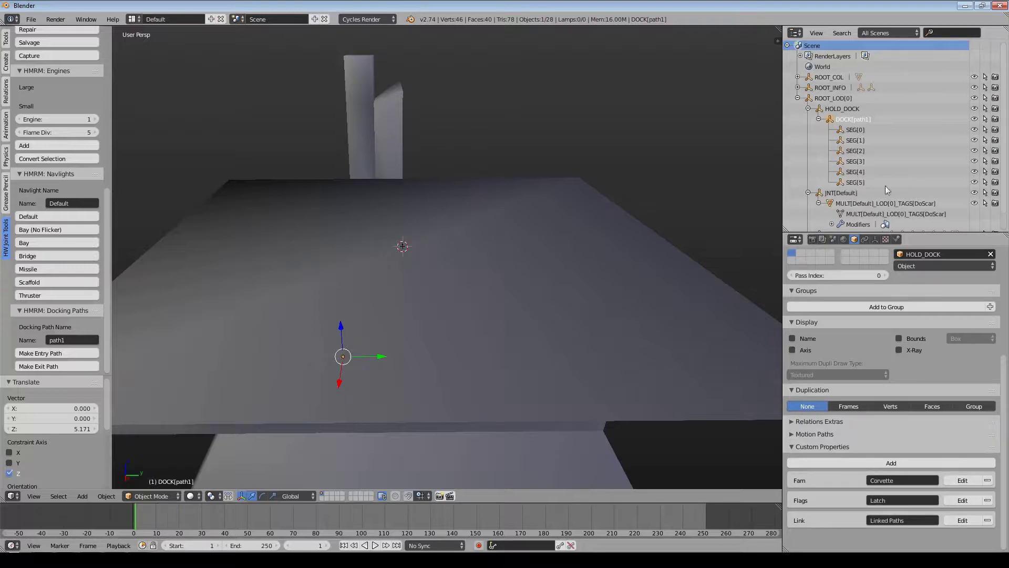
{"action": "left_click", "coordinate": [868, 184]}
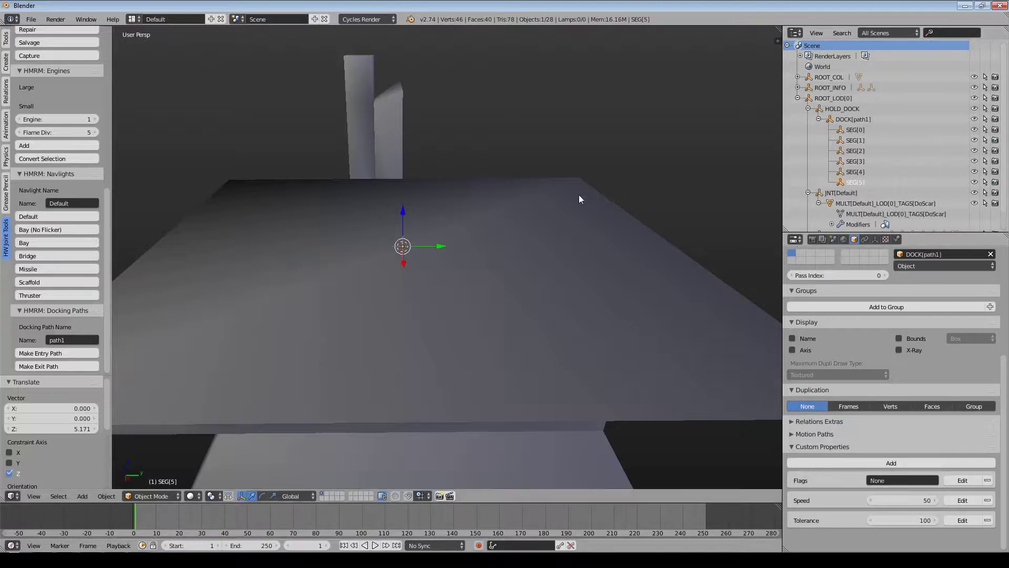
Duplicate SEG[5] in place and rename the copy SEG[6].
{"action": "key", "text": "shift+d"}
{"action": "right_click", "coordinate": [674, 190]}
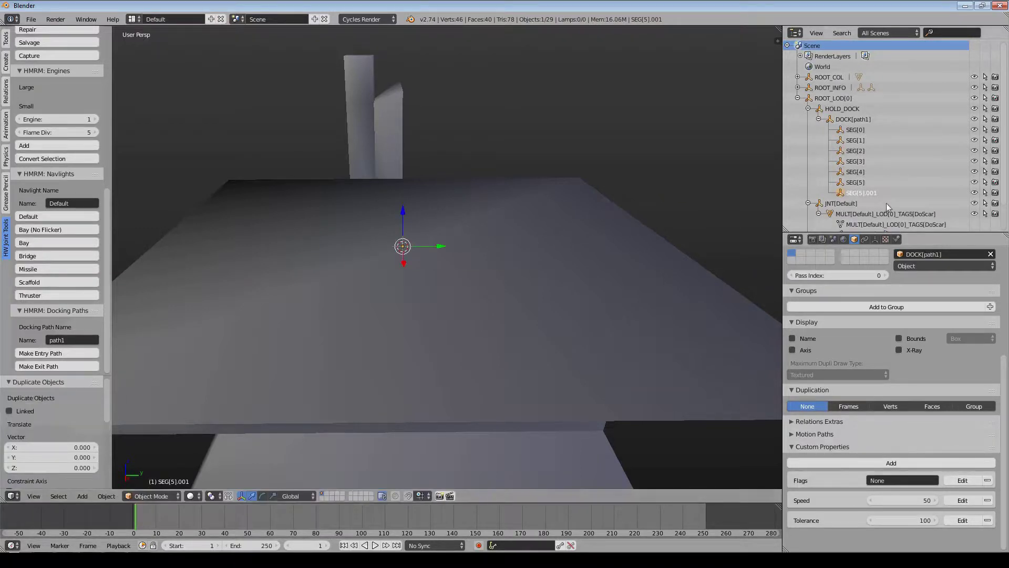
{"action": "double_click", "coordinate": [868, 194]}
{"action": "left_click_drag", "start_coordinate": [859, 193], "coordinate": [902, 193]}
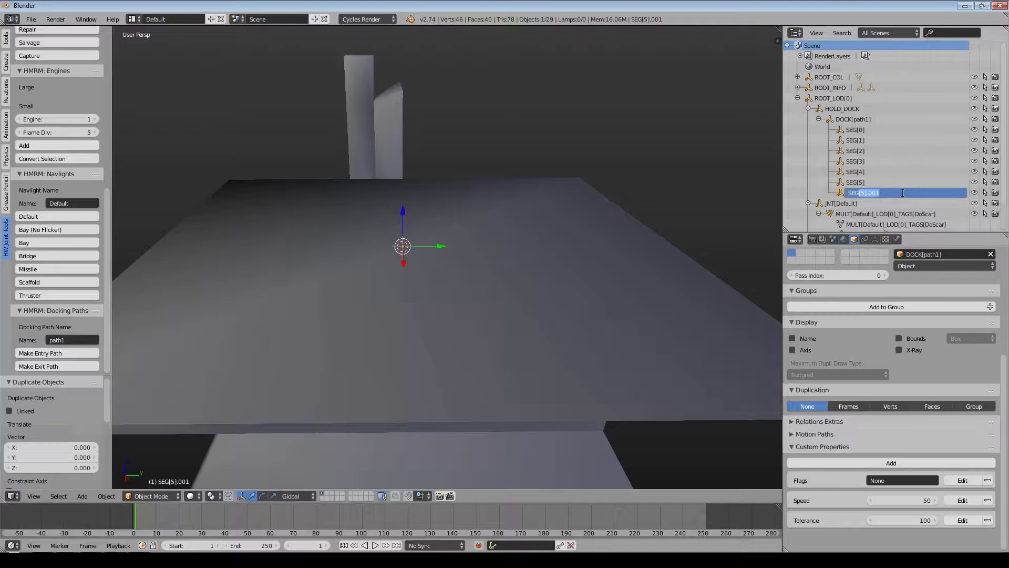
{"action": "type", "text": "6"}
{"action": "key", "text": "Return"}
{"action": "key", "text": "BackSpace"}
{"action": "key", "text": "Return"}
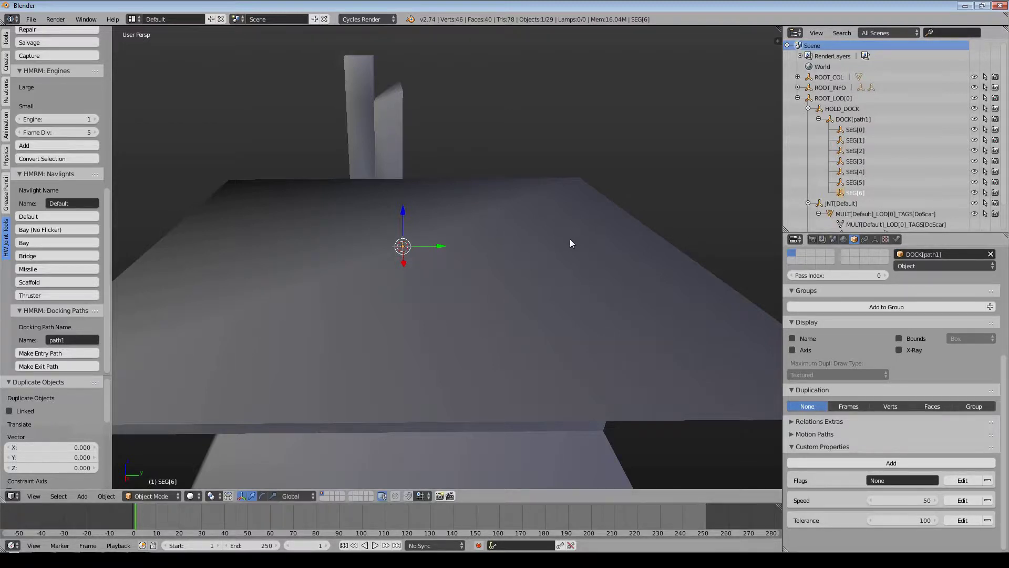
Delete the duplicated segment SEG[6] from the docking path.
{"action": "scroll", "coordinate": [570, 239], "scroll_direction": "down", "scroll_amount": 3}
{"action": "mouse_move", "coordinate": [556, 252]}
{"action": "middle_mouse_down"}
{"action": "mouse_move", "coordinate": [558, 211]}
{"action": "mouse_move", "coordinate": [551, 255]}
{"action": "middle_mouse_up"}
{"action": "scroll", "coordinate": [558, 254], "scroll_direction": "up", "scroll_amount": 2}
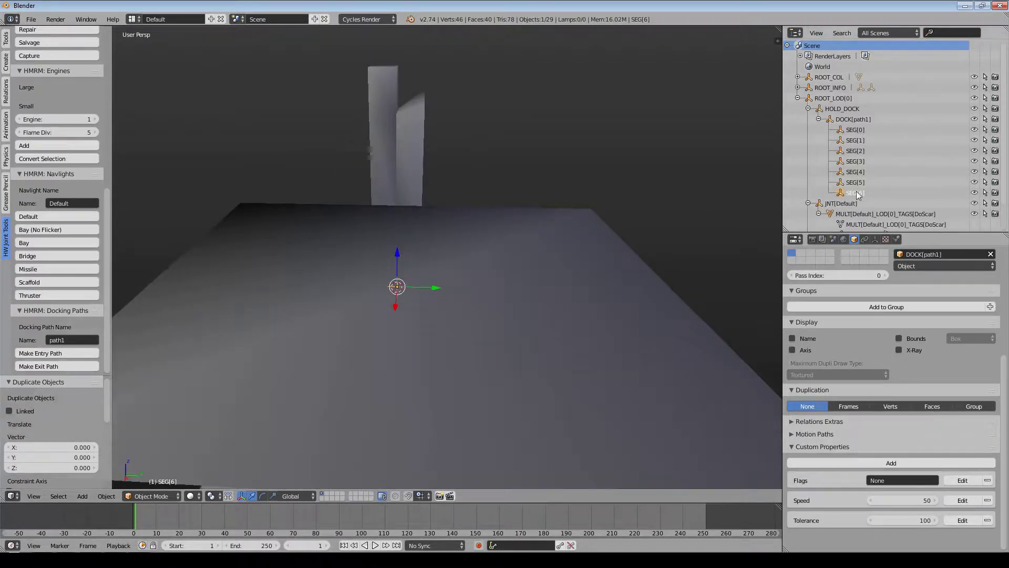
{"action": "key", "text": "x"}
{"action": "left_click", "coordinate": [603, 198]}
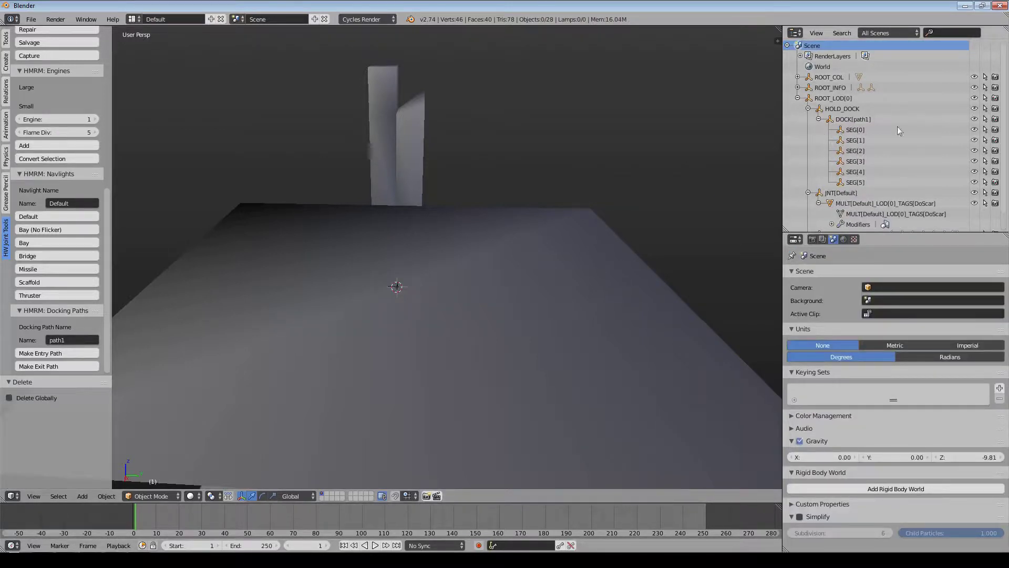
Move the docking path's SEG[0] about 302 units along the positive Y axis, far away from the ship.
{"action": "left_click", "coordinate": [852, 184]}
{"action": "middle_click_drag", "start_coordinate": [465, 283], "coordinate": [477, 288]}
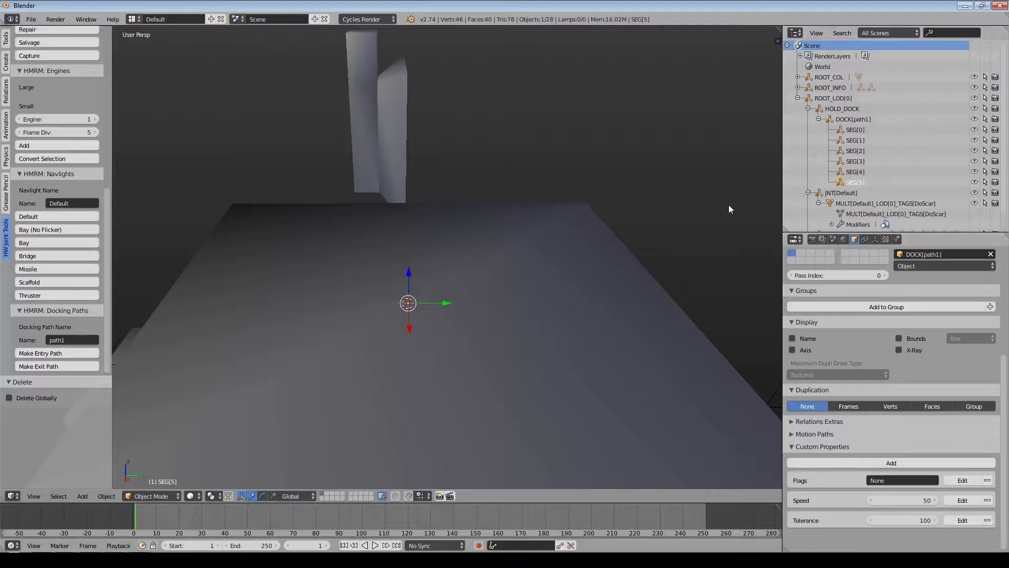
{"action": "middle_click_drag", "start_coordinate": [728, 205], "coordinate": [552, 245]}
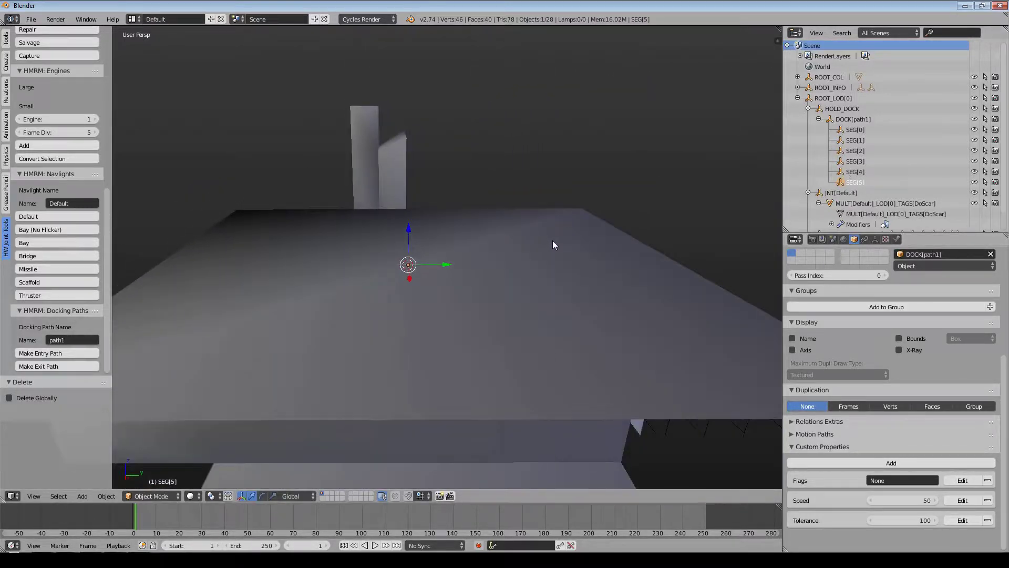
{"action": "left_click", "coordinate": [854, 130]}
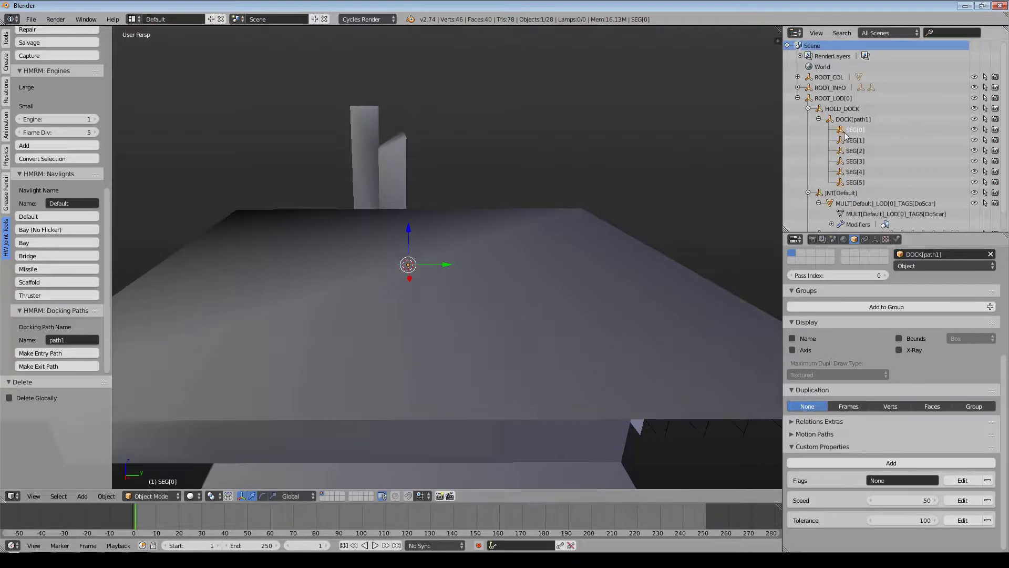
{"action": "scroll", "coordinate": [574, 289], "scroll_direction": "down", "scroll_amount": 7}
{"action": "middle_click_drag", "start_coordinate": [574, 288], "coordinate": [478, 257]}
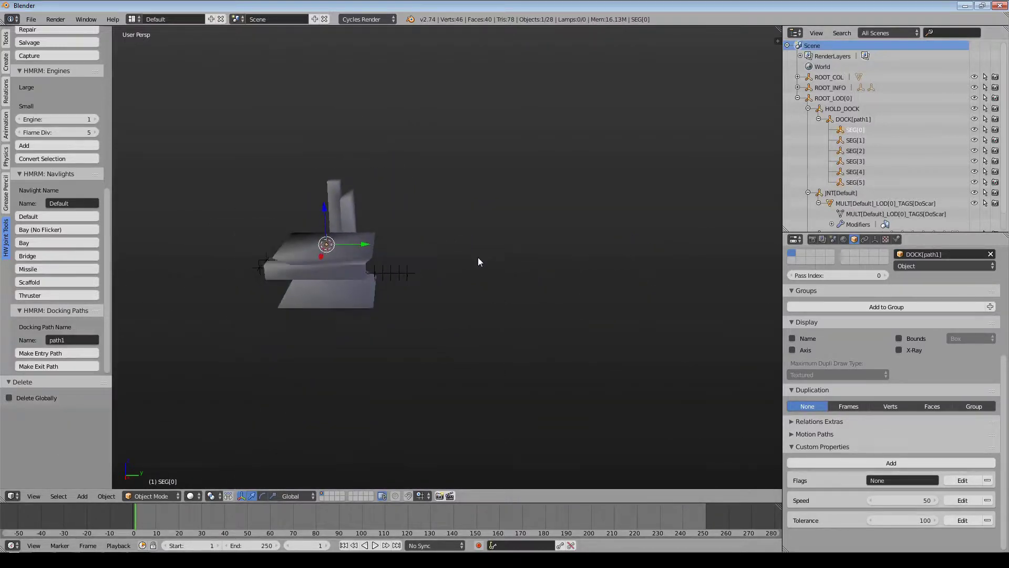
{"action": "left_click_drag", "start_coordinate": [363, 247], "coordinate": [732, 255]}
{"action": "middle_click_drag", "start_coordinate": [603, 269], "coordinate": [556, 287]}
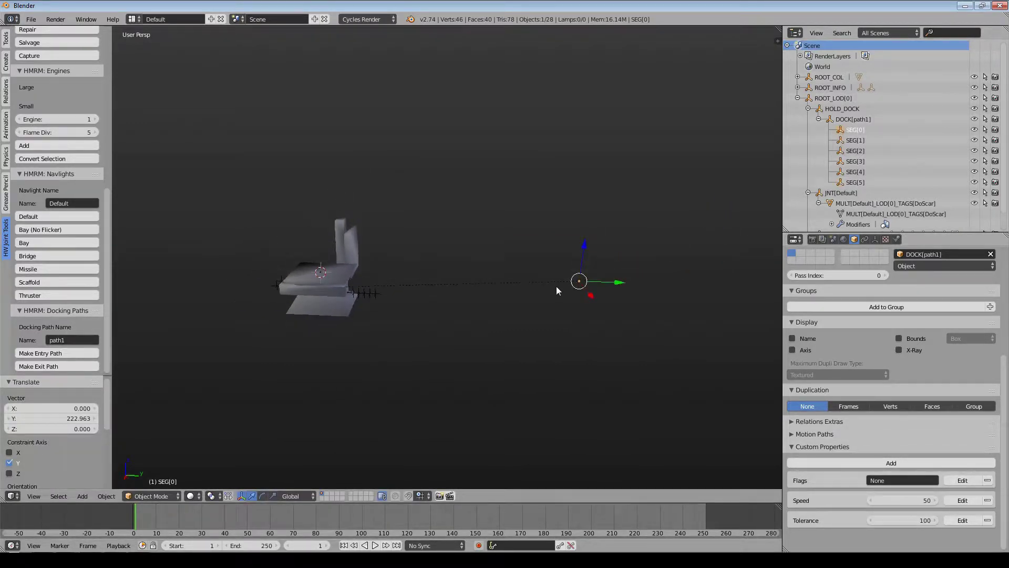
{"action": "left_click_drag", "start_coordinate": [624, 283], "coordinate": [724, 287]}
Move SEG[1] about 214 units along the positive Y axis, between the ship and SEG[0].
{"action": "left_click", "coordinate": [853, 140]}
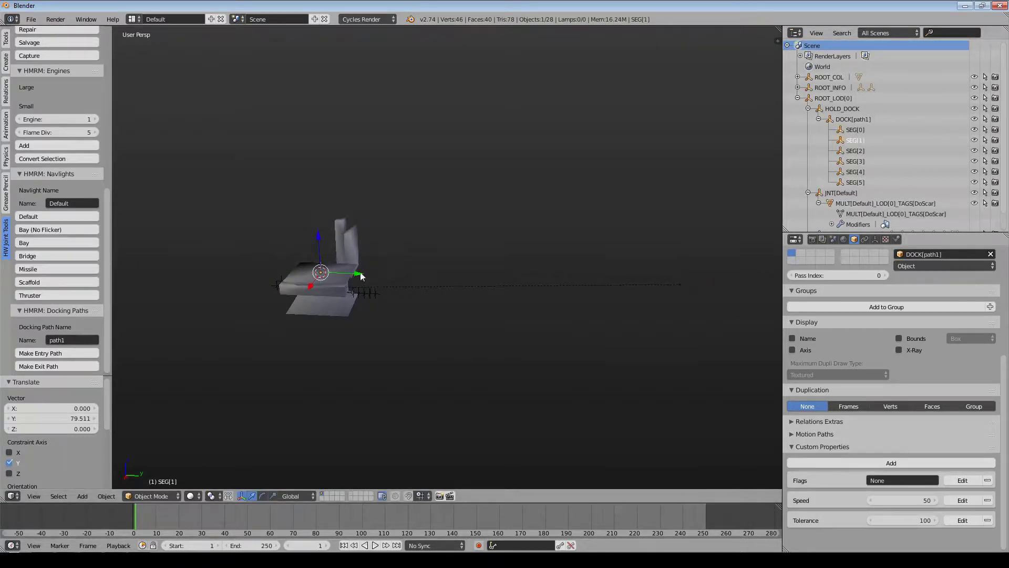
{"action": "left_click_drag", "start_coordinate": [361, 276], "coordinate": [625, 282]}
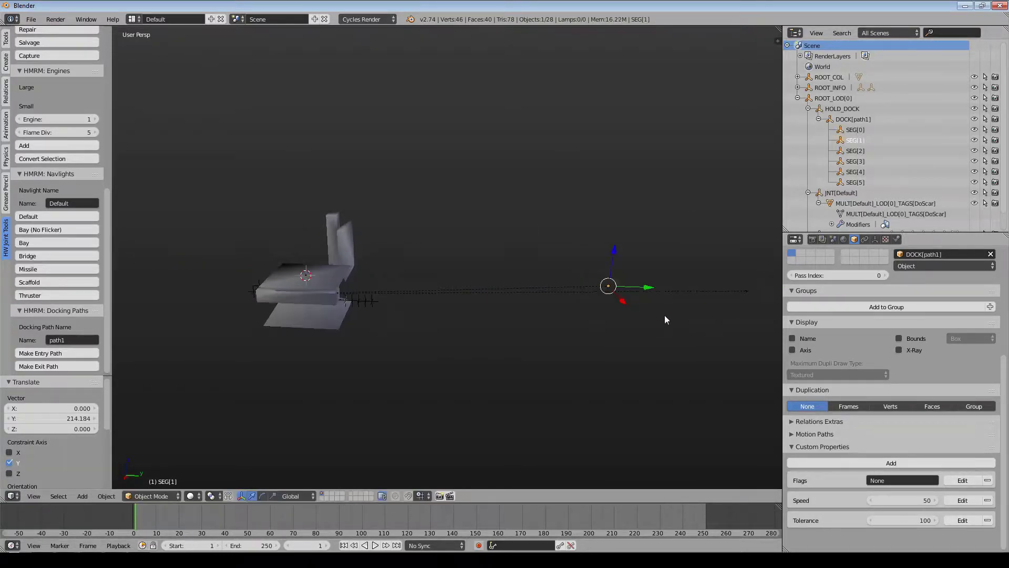
{"action": "middle_click_drag", "start_coordinate": [665, 314], "coordinate": [572, 305]}
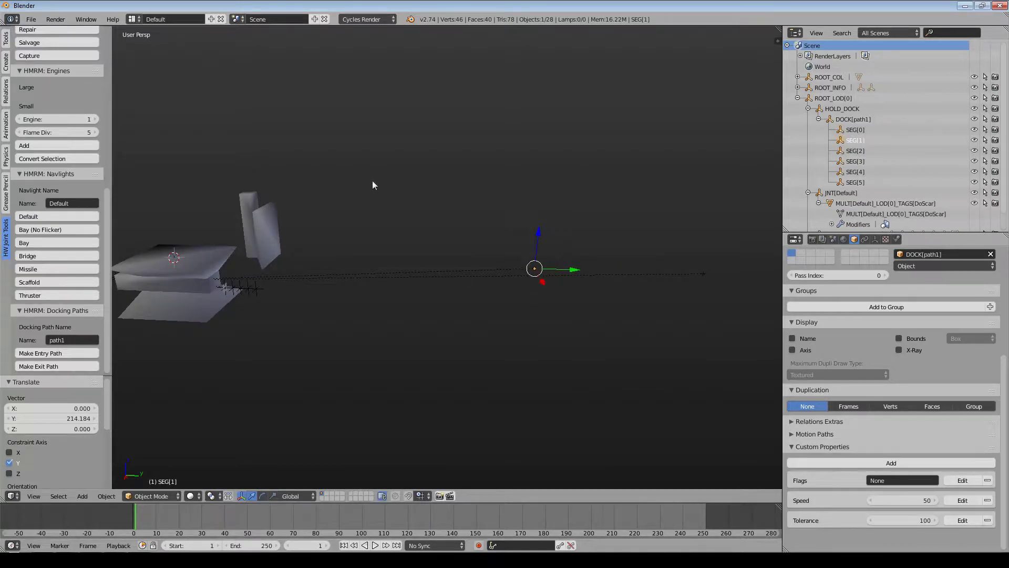
In the user preferences, lighten the Gradient Low background color of the 3D View theme to grey.
{"action": "left_click", "coordinate": [31, 19]}
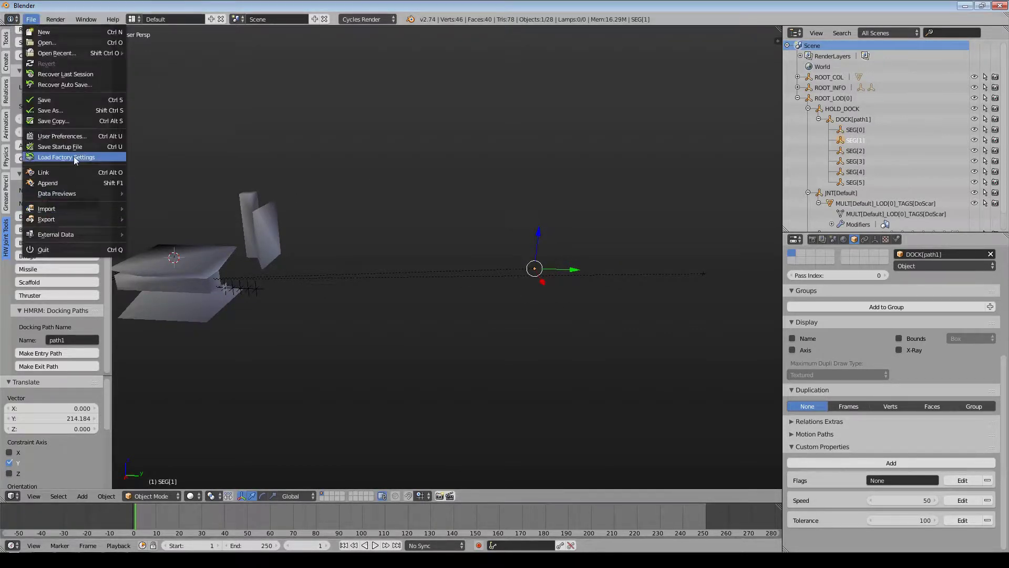
{"action": "left_click", "coordinate": [69, 137]}
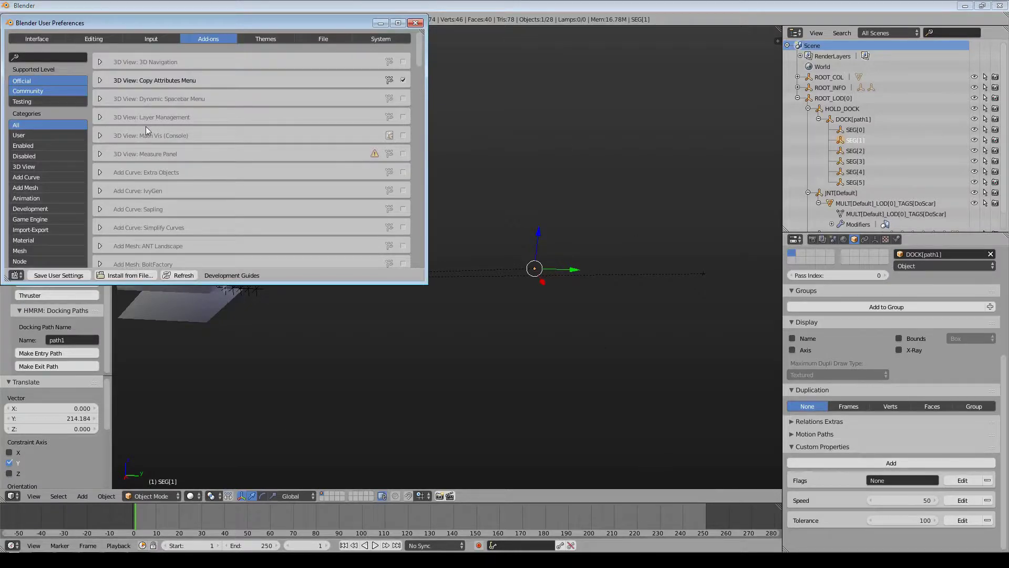
{"action": "left_click", "coordinate": [263, 40]}
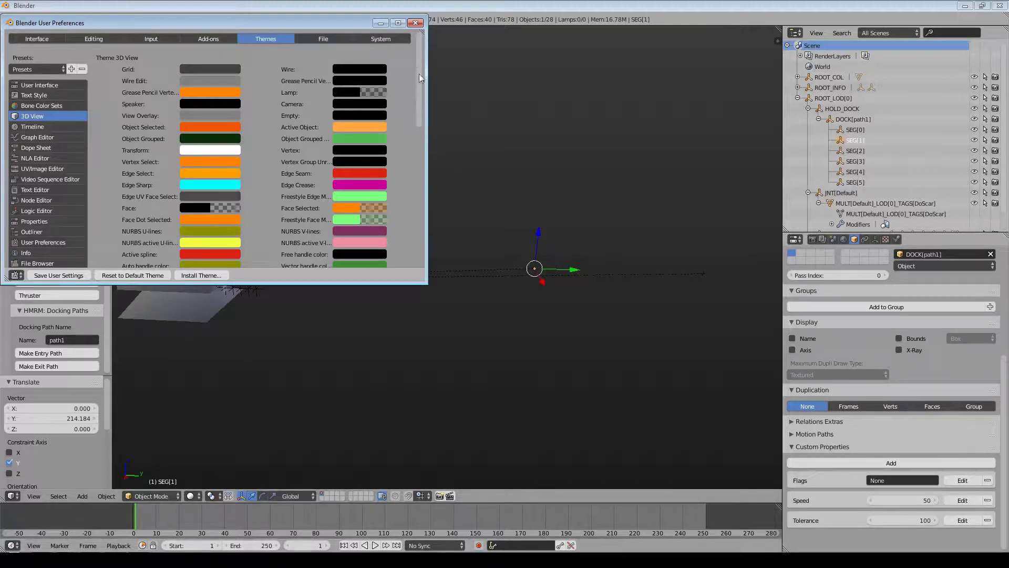
{"action": "scroll", "coordinate": [393, 147], "scroll_direction": "down", "scroll_amount": 1}
{"action": "scroll", "coordinate": [393, 147], "scroll_direction": "down", "scroll_amount": 12}
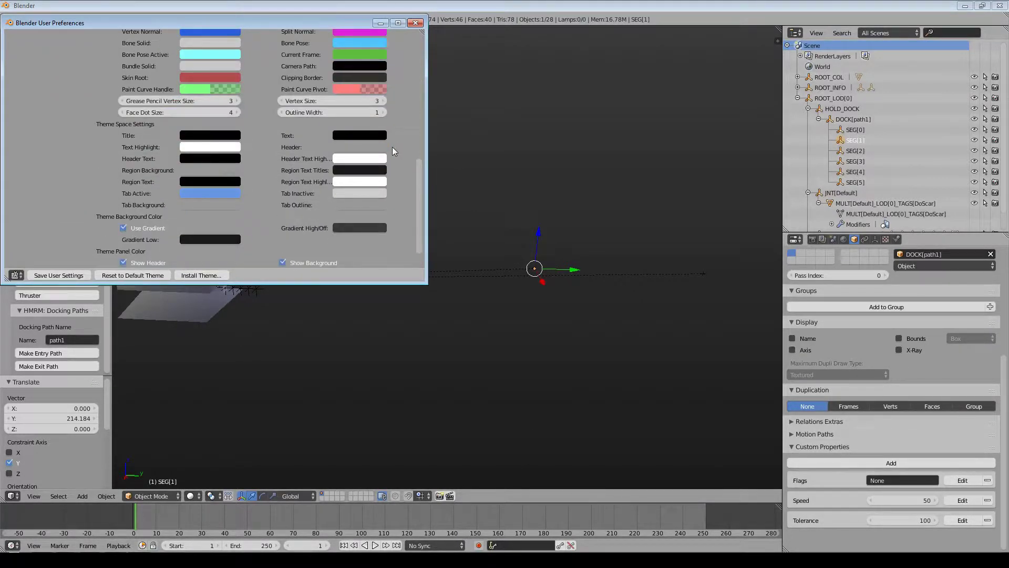
{"action": "scroll", "coordinate": [391, 148], "scroll_direction": "down", "scroll_amount": 2}
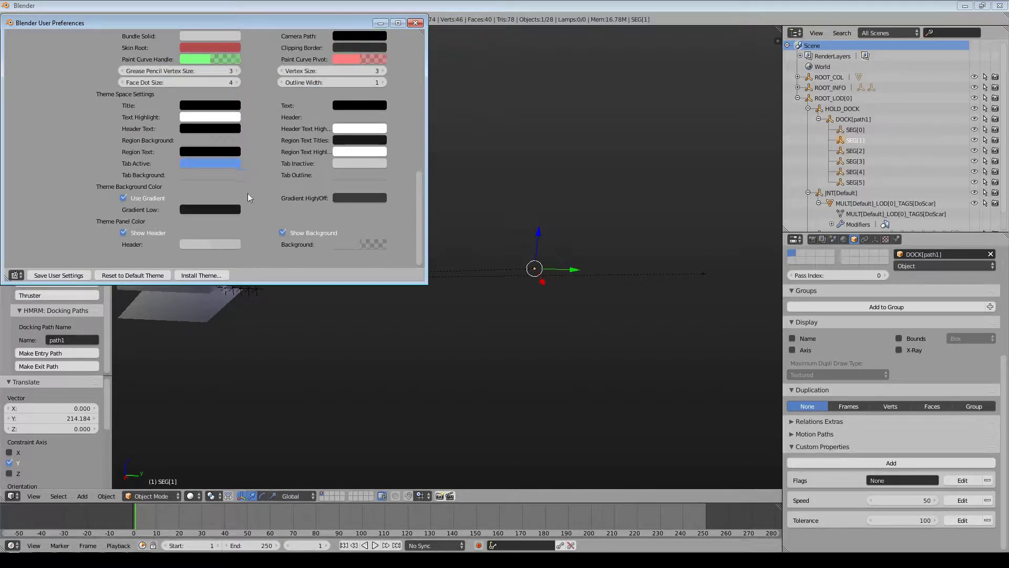
{"action": "left_click", "coordinate": [222, 209]}
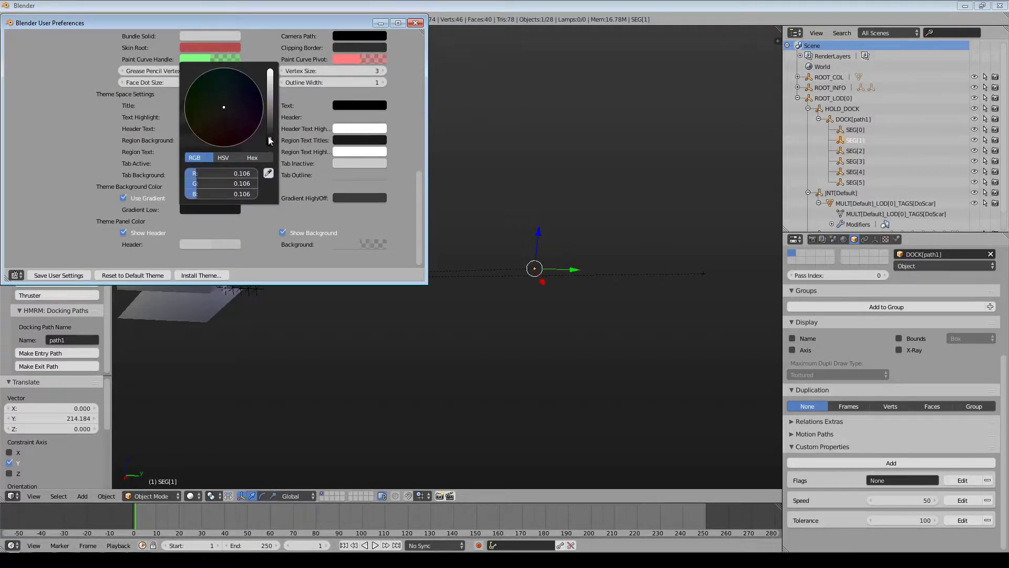
{"action": "left_click_drag", "start_coordinate": [270, 140], "coordinate": [270, 102]}
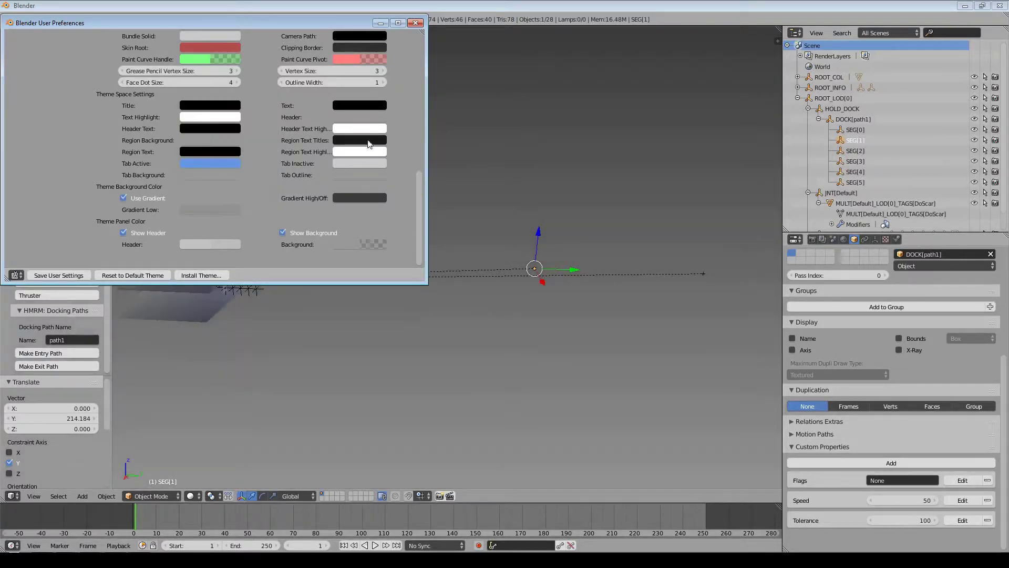
Set the 3D View theme's Gradient High/Off background color to a grey of 0.561 and return to the viewport.
{"action": "left_click", "coordinate": [357, 197]}
{"action": "left_click_drag", "start_coordinate": [379, 118], "coordinate": [378, 91]}
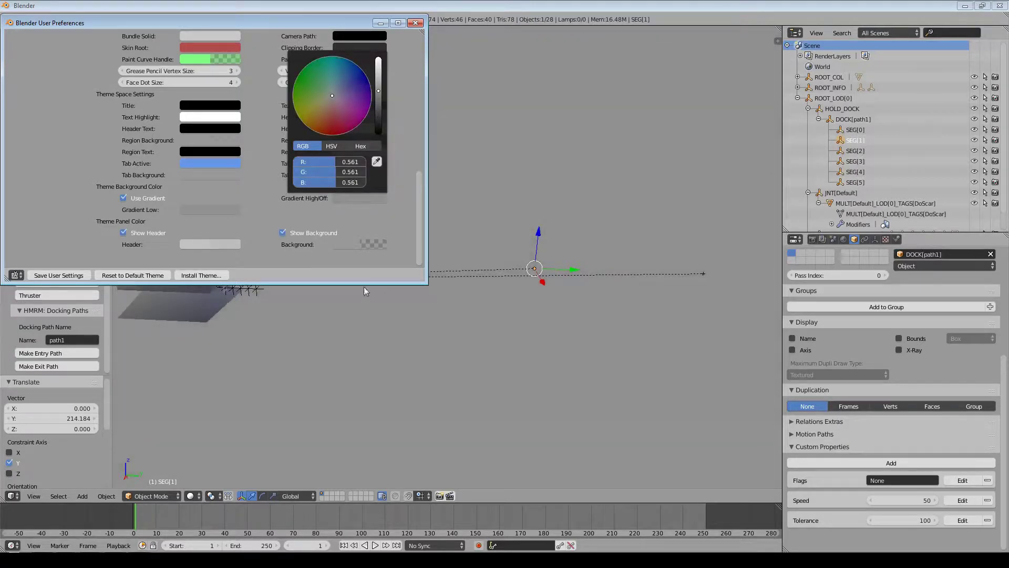
{"action": "left_click", "coordinate": [552, 355]}
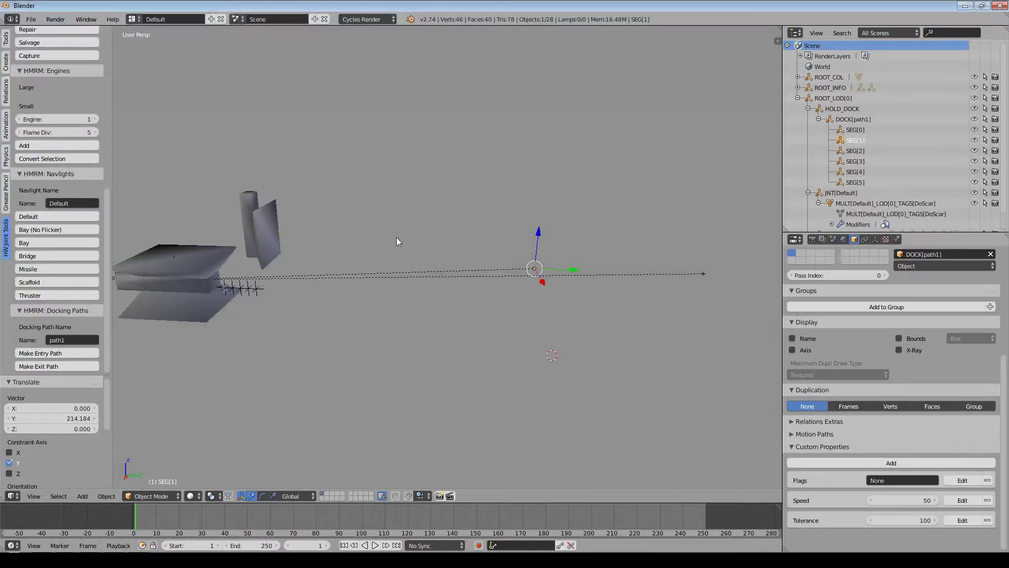
Raise SEG[1] along Z above the level of SEG[0] and nudge it further out along Y.
{"action": "middle_click_drag", "start_coordinate": [398, 242], "coordinate": [593, 288]}
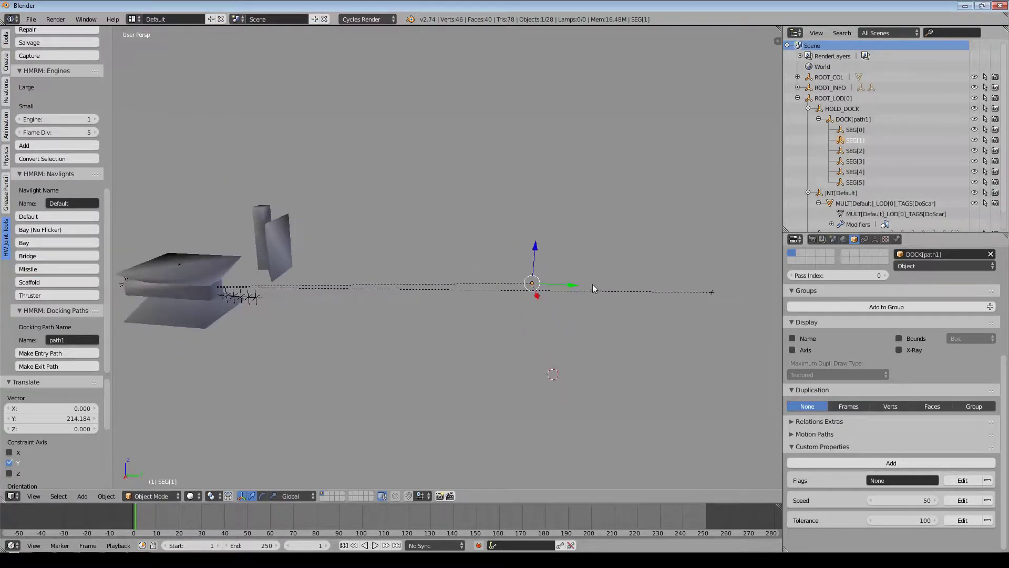
{"action": "left_click_drag", "start_coordinate": [571, 287], "coordinate": [598, 286]}
{"action": "left_click_drag", "start_coordinate": [564, 255], "coordinate": [613, 227]}
{"action": "middle_click_drag", "start_coordinate": [513, 257], "coordinate": [495, 262]}
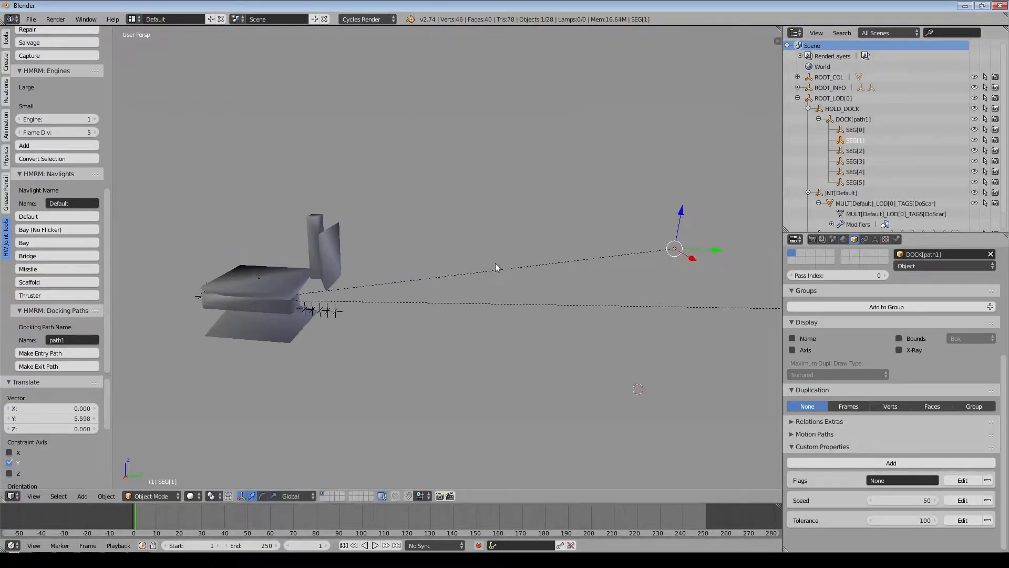
Move SEG[2] out along Y, closer to the ship than SEG[1], and raise it about 53 units along Z.
{"action": "left_click", "coordinate": [855, 151]}
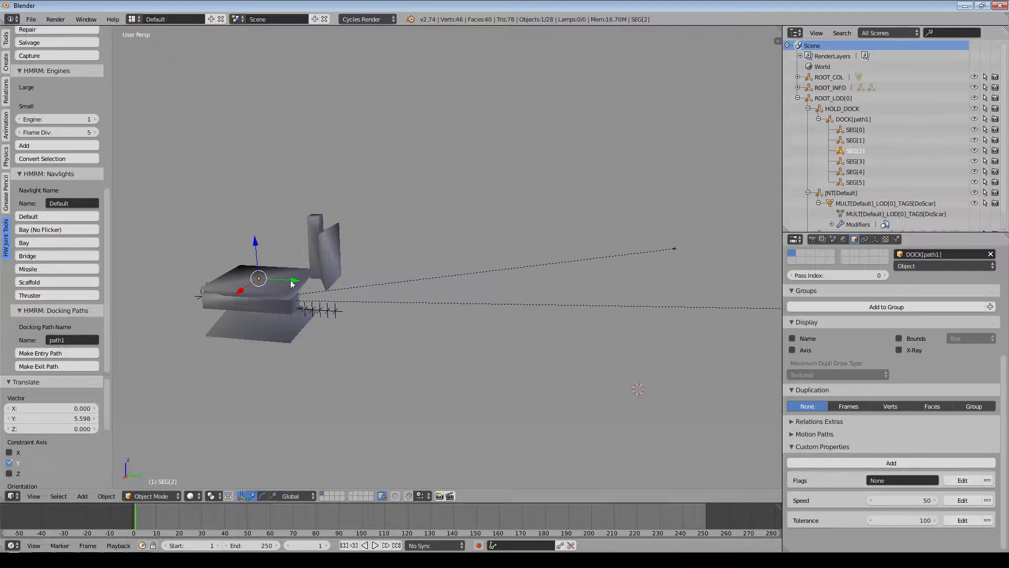
{"action": "left_click_drag", "start_coordinate": [293, 283], "coordinate": [537, 294]}
{"action": "left_click_drag", "start_coordinate": [511, 263], "coordinate": [499, 164]}
{"action": "middle_click_drag", "start_coordinate": [472, 231], "coordinate": [494, 234]}
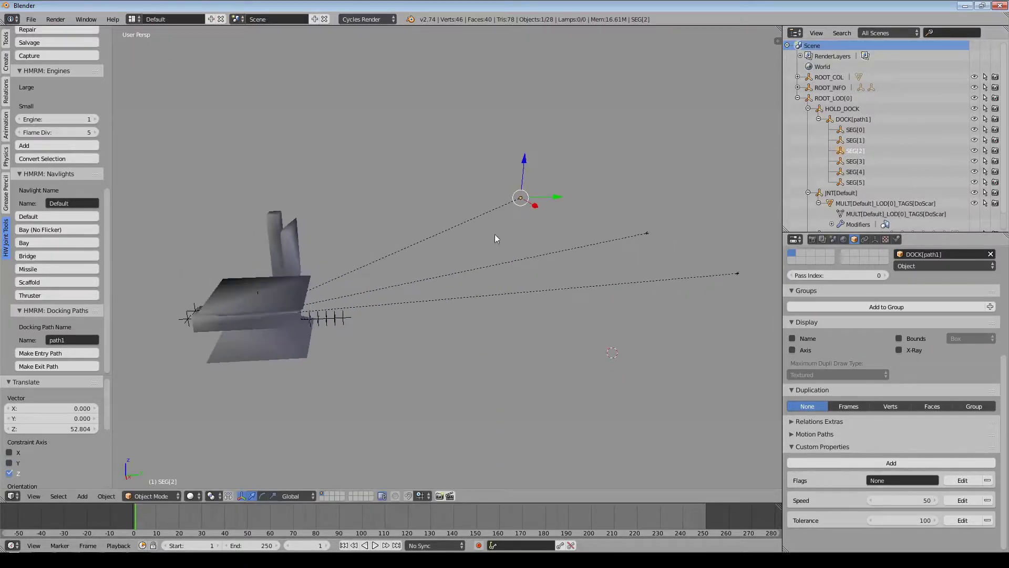
Move SEG[3] about 88 units along Y and raise it about 52 units along Z.
{"action": "left_click", "coordinate": [857, 162]}
{"action": "left_click_drag", "start_coordinate": [297, 290], "coordinate": [441, 288]}
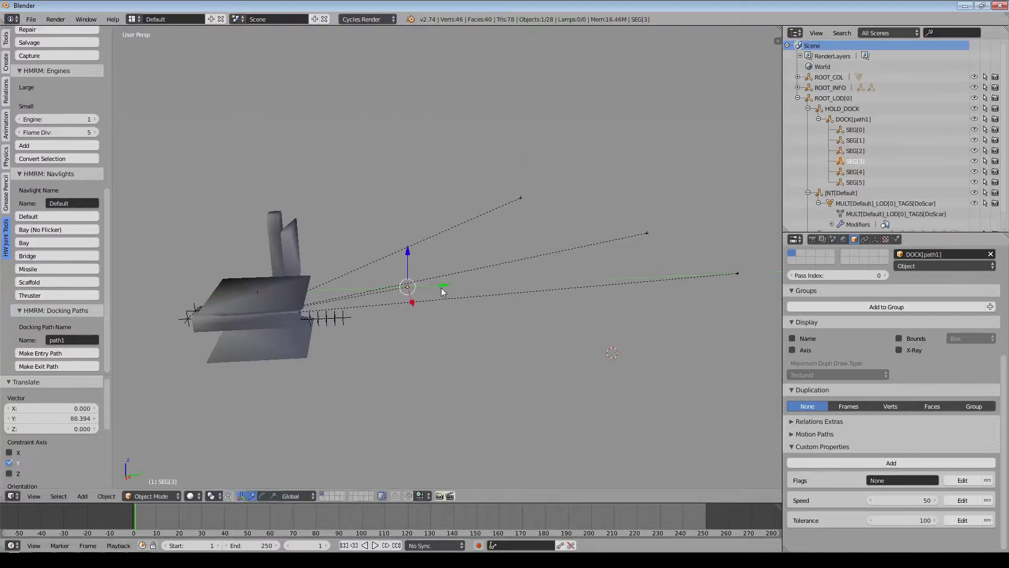
{"action": "left_click_drag", "start_coordinate": [410, 256], "coordinate": [412, 166]}
{"action": "middle_click_drag", "start_coordinate": [413, 170], "coordinate": [332, 279]}
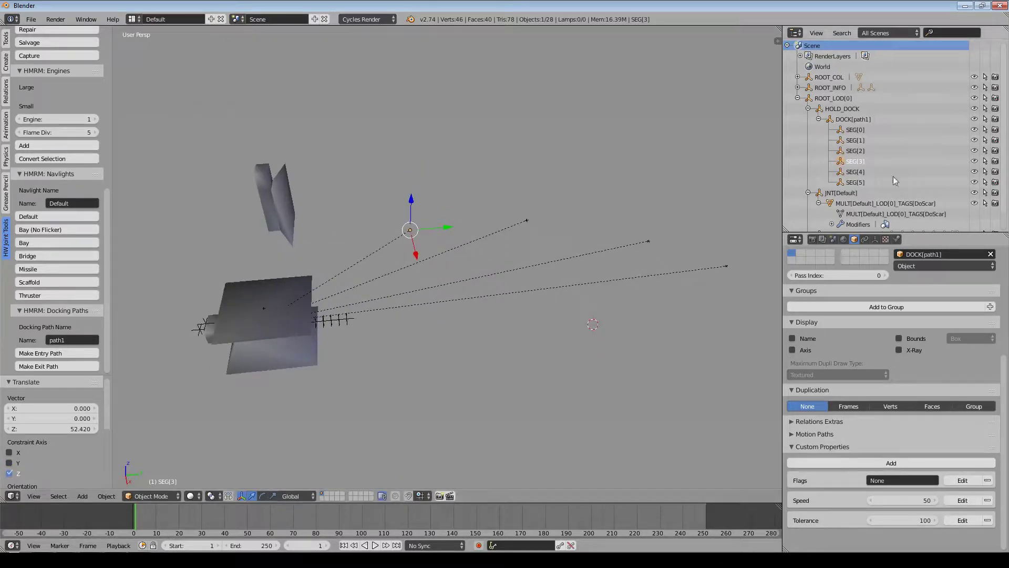
Try to place SEG[4] by moving it about 40 units along Y and about 35 units up along Z.
{"action": "left_click", "coordinate": [855, 172]}
{"action": "left_click_drag", "start_coordinate": [309, 309], "coordinate": [351, 300]}
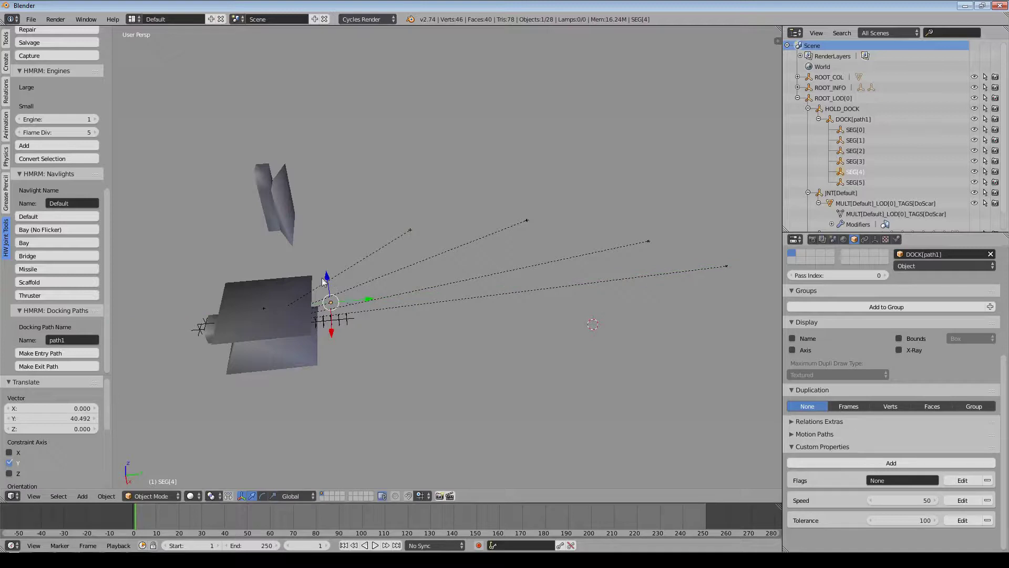
{"action": "key", "text": "g"}
{"action": "key", "text": "z"}
{"action": "left_click", "coordinate": [317, 235]}
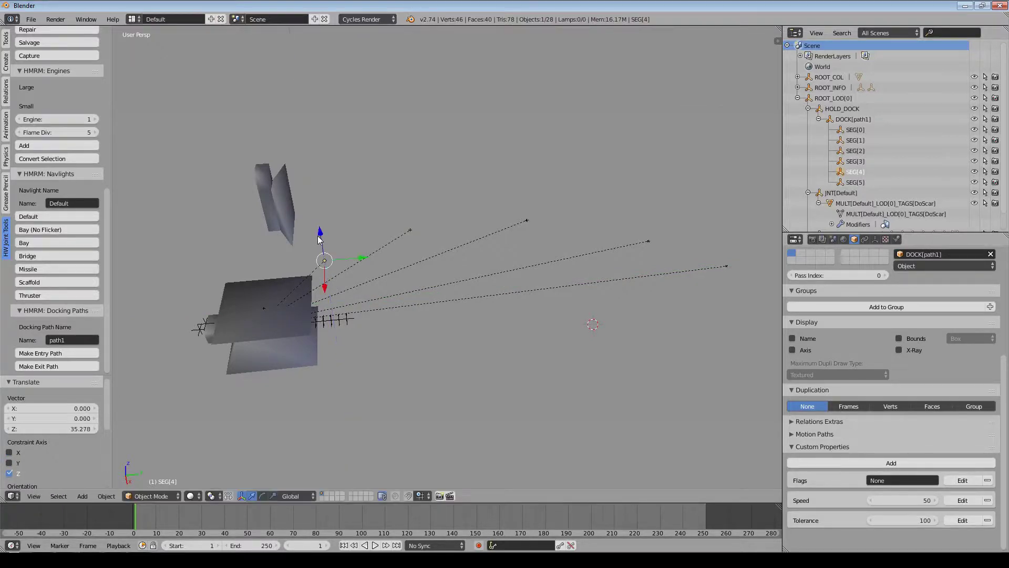
{"action": "key", "text": "g"}
{"action": "key", "text": "y"}
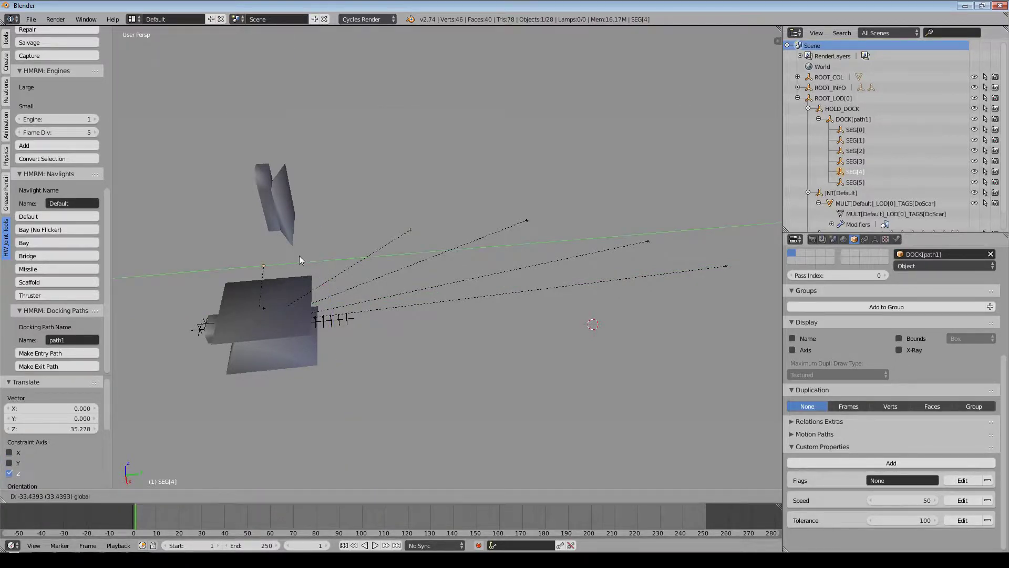
{"action": "key", "text": "Escape"}
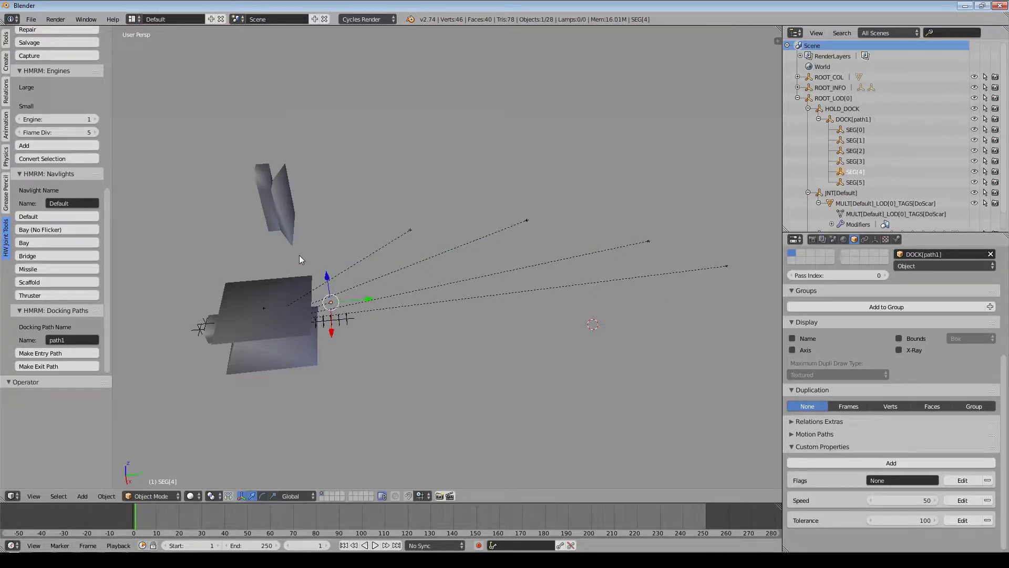
Clear SEG[4]'s location and raise it about 49 units along Z, straight above the ship's hull.
{"action": "key", "text": "alt+g"}
{"action": "key", "text": "g"}
{"action": "key", "text": "z"}
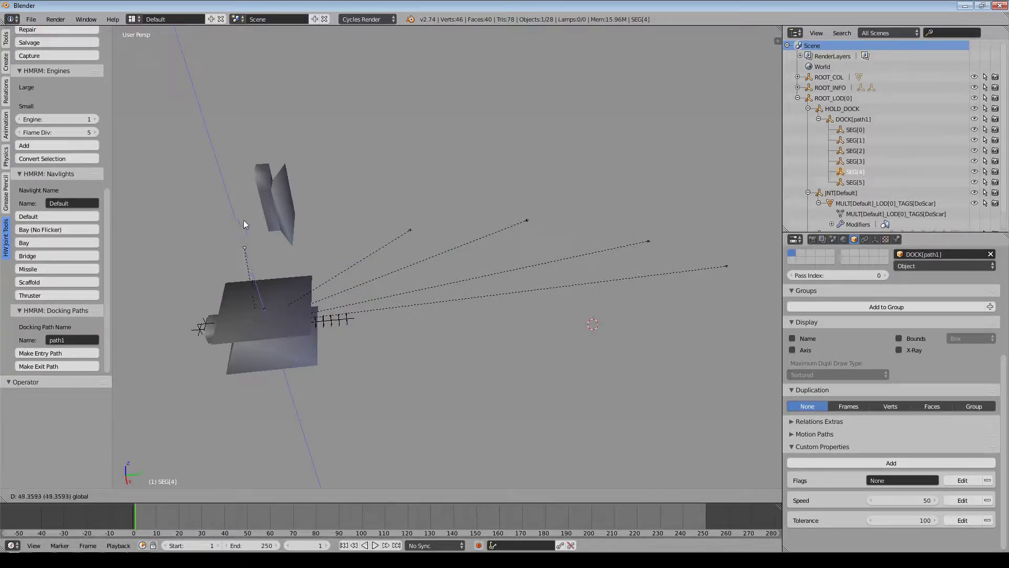
{"action": "left_click", "coordinate": [244, 220]}
{"action": "middle_click_drag", "start_coordinate": [379, 243], "coordinate": [349, 203]}
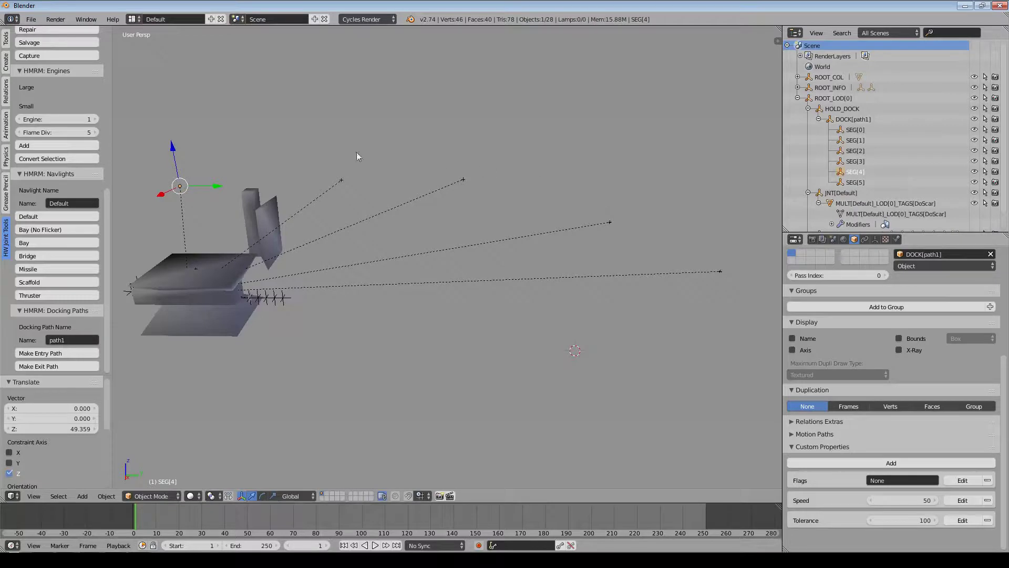
Raise SEG[5] about 13 units along Z so it sits just above the hull, below SEG[4].
{"action": "middle_click_drag", "start_coordinate": [221, 247], "coordinate": [371, 287]}
{"action": "right_click", "coordinate": [298, 318]}
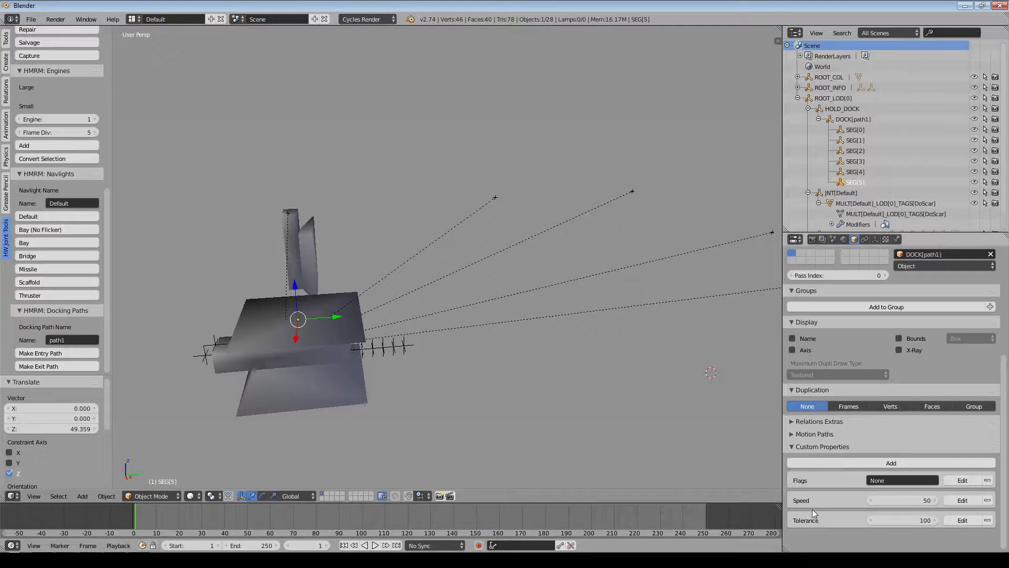
{"action": "scroll", "coordinate": [477, 364], "scroll_direction": "up", "scroll_amount": 4}
{"action": "middle_click_drag", "start_coordinate": [534, 398], "coordinate": [516, 368]}
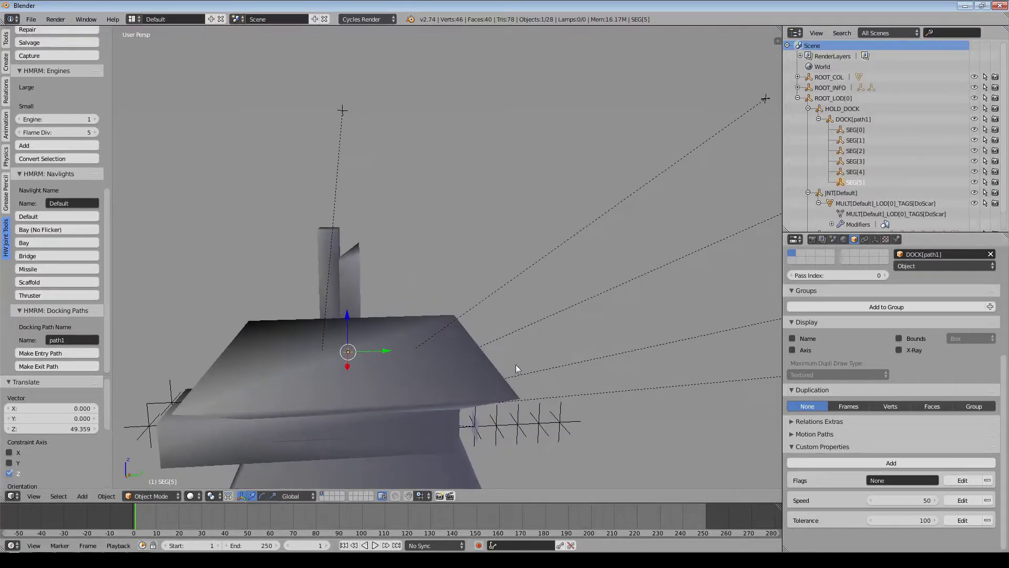
{"action": "left_click_drag", "start_coordinate": [348, 318], "coordinate": [343, 255]}
{"action": "middle_click_drag", "start_coordinate": [349, 383], "coordinate": [527, 322]}
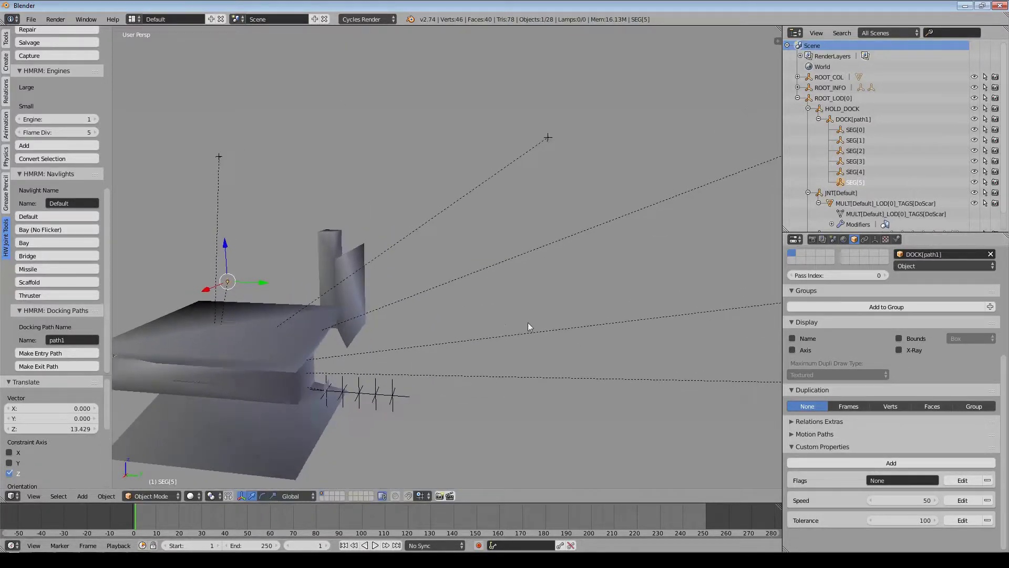
Select all six docking path segments, SEG[0] to SEG[5], with SEG[5] as the active object.
{"action": "scroll", "coordinate": [536, 360], "scroll_direction": "down", "scroll_amount": 2}
{"action": "middle_click_drag", "start_coordinate": [541, 360], "coordinate": [513, 362]}
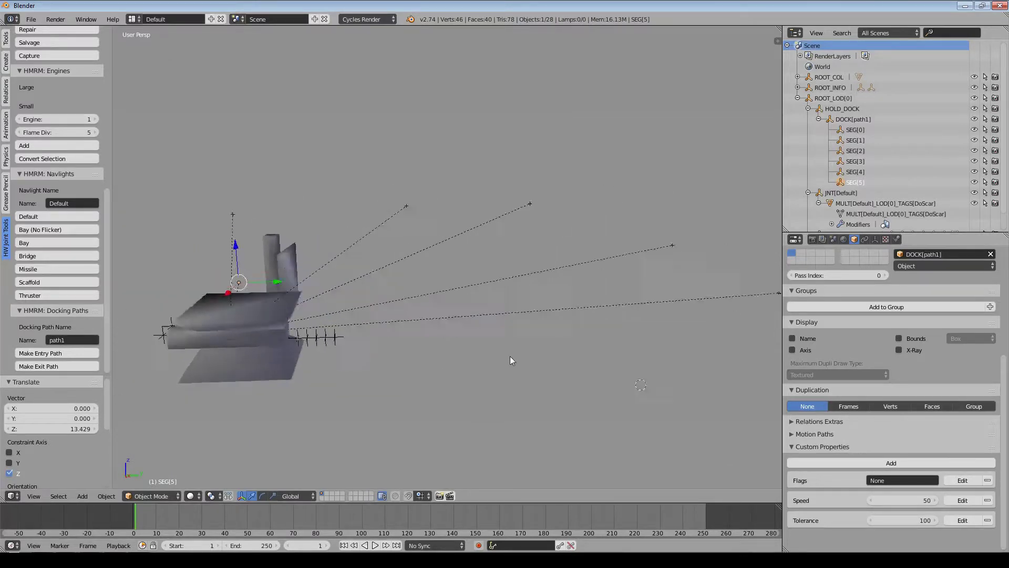
{"action": "scroll", "coordinate": [537, 340], "scroll_direction": "down", "scroll_amount": 2}
{"action": "right_click", "coordinate": [290, 229], "text": "shift"}
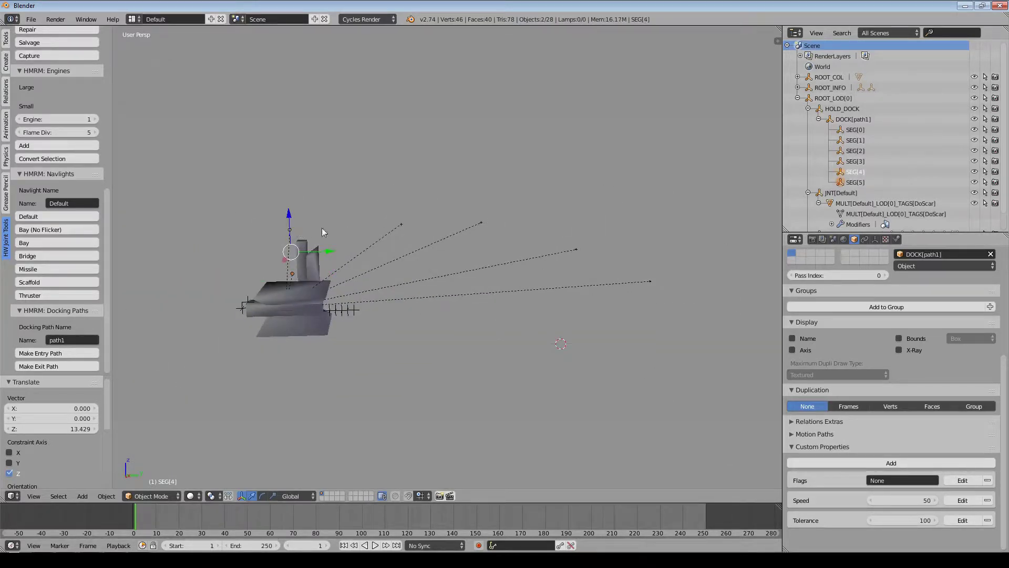
{"action": "right_click", "coordinate": [401, 224], "text": "shift"}
{"action": "right_click", "coordinate": [481, 223], "text": "shift"}
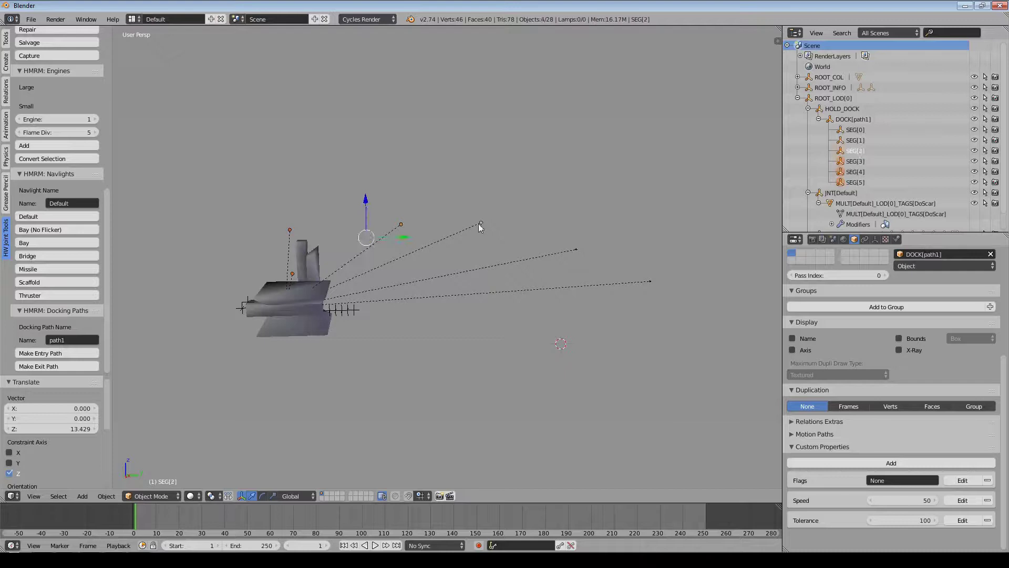
{"action": "right_click", "coordinate": [581, 250], "text": "shift"}
{"action": "right_click", "coordinate": [652, 283], "text": "shift"}
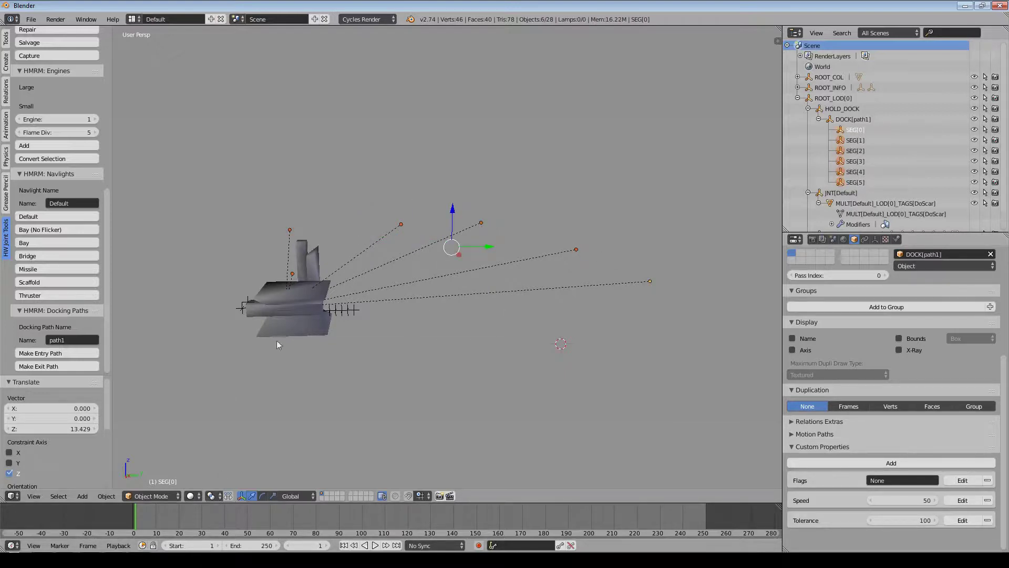
{"action": "left_click", "coordinate": [855, 182], "text": "ctrl"}
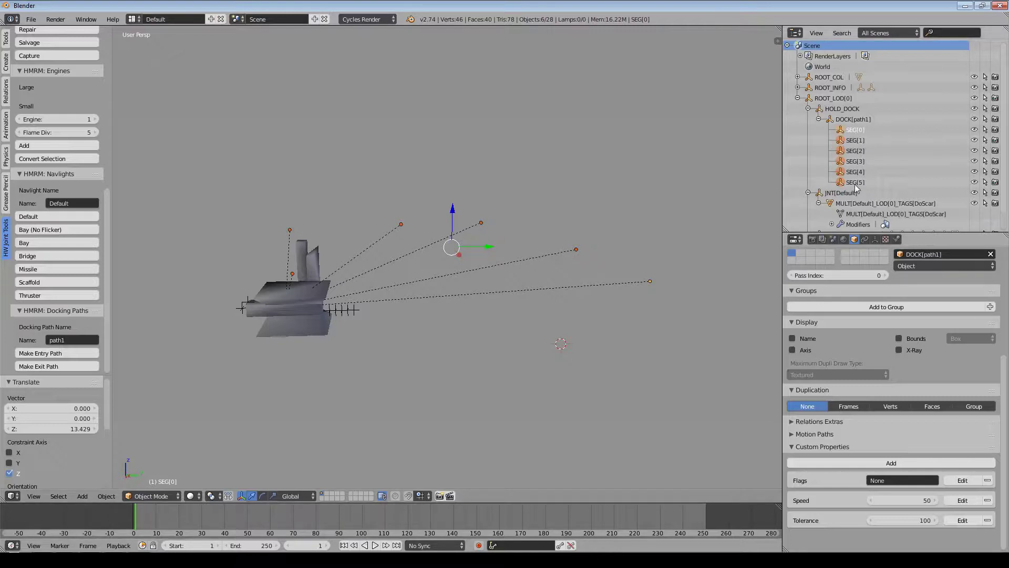
{"action": "left_click", "coordinate": [855, 184], "text": "shift"}
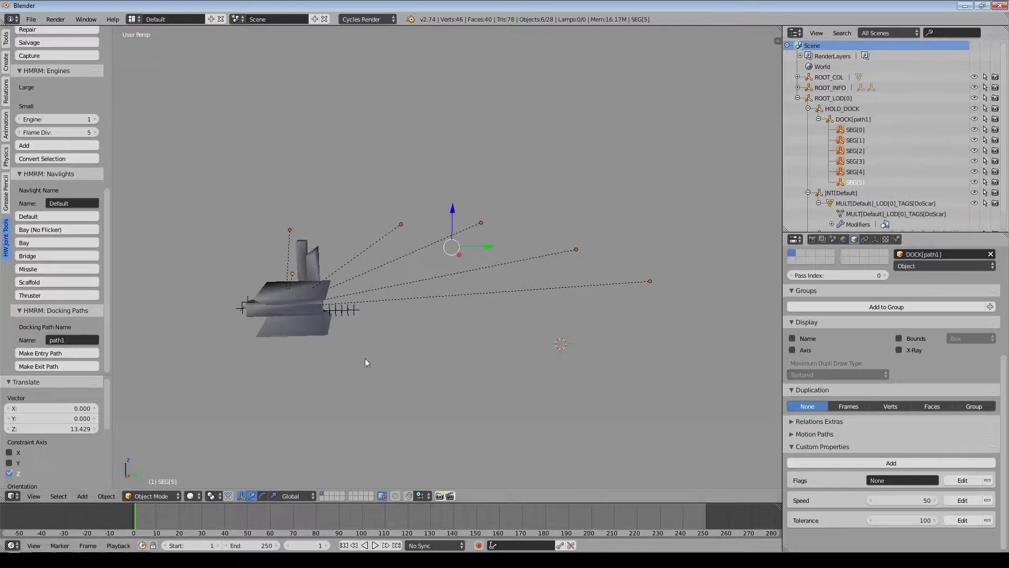
Set the pivot to the active element, scale the selected segments by about 1.91 around SEG[5], and deselect everything.
{"action": "left_click", "coordinate": [220, 497]}
{"action": "left_click", "coordinate": [240, 434]}
{"action": "key", "text": "s"}
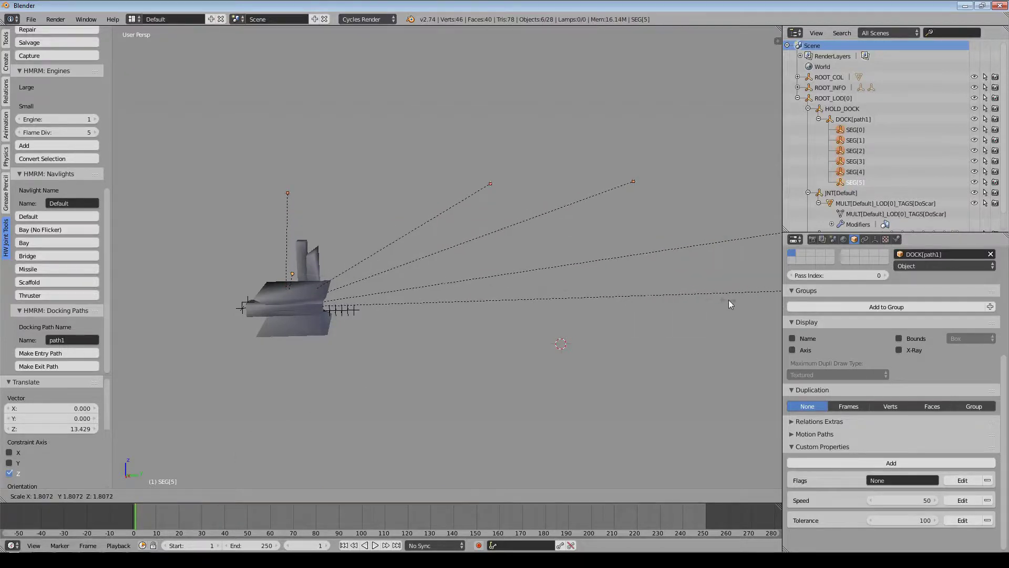
{"action": "left_click", "coordinate": [754, 302]}
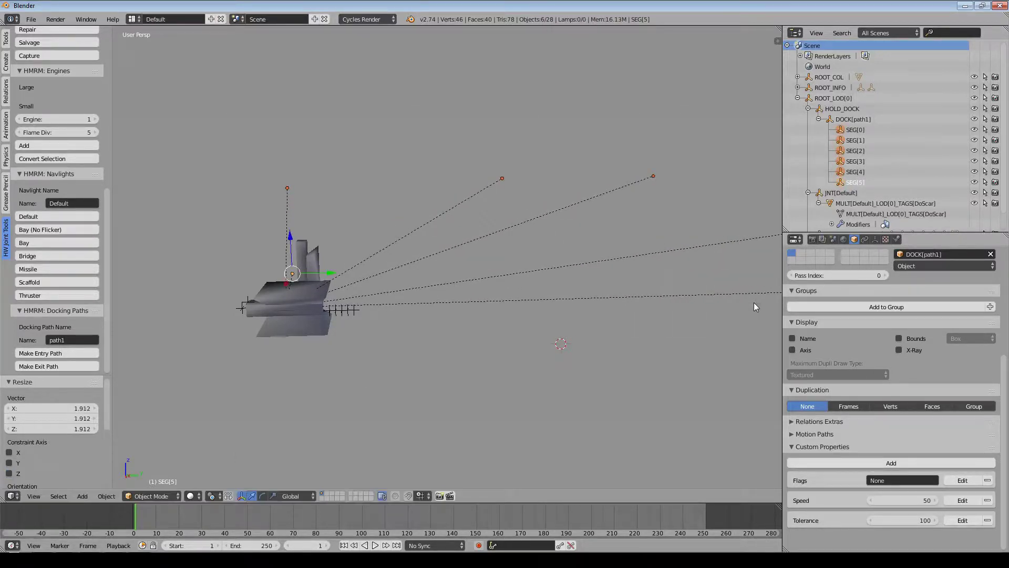
{"action": "middle_click_drag", "start_coordinate": [644, 332], "coordinate": [522, 323]}
{"action": "key", "text": "a"}
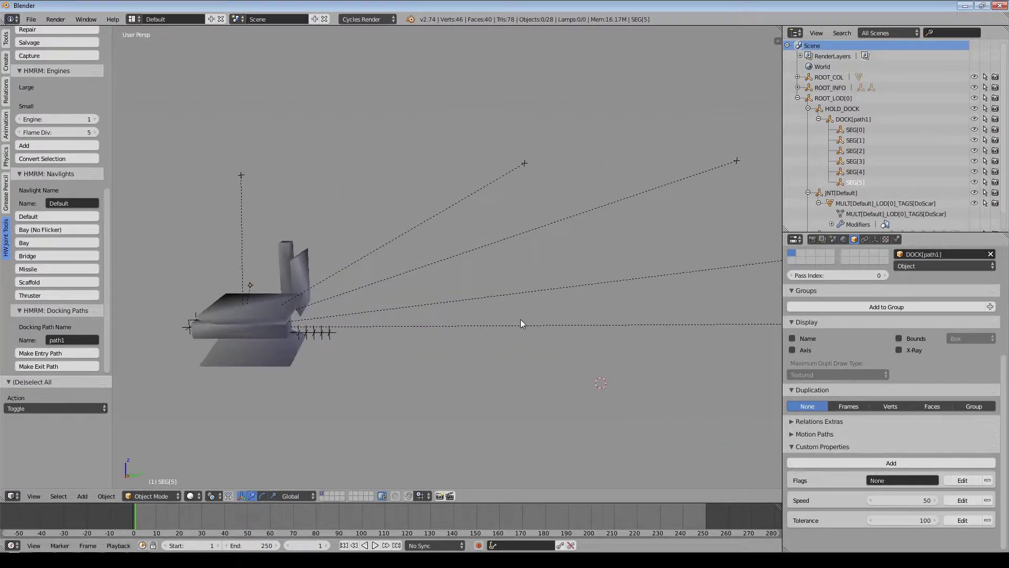
Set the Flags custom property of SEG[5], the segment just above the hull, to UseRot.
{"action": "scroll", "coordinate": [517, 318], "scroll_direction": "down", "scroll_amount": 1}
{"action": "scroll", "coordinate": [530, 318], "scroll_direction": "up", "scroll_amount": 1}
{"action": "middle_click_drag", "start_coordinate": [478, 399], "coordinate": [431, 344]}
{"action": "right_click", "coordinate": [335, 307]}
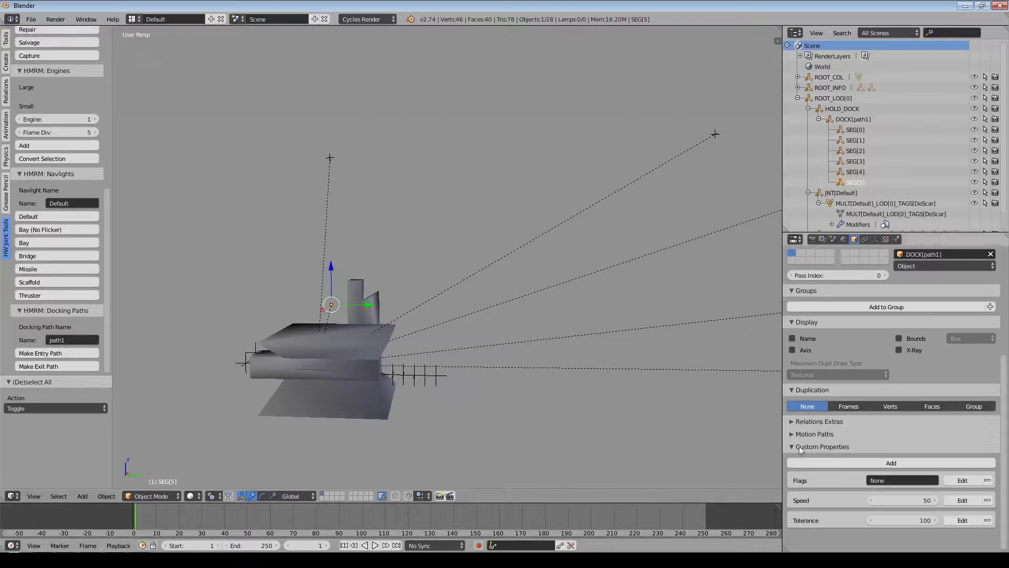
{"action": "left_click", "coordinate": [905, 480]}
{"action": "type", "text": "UseRot"}
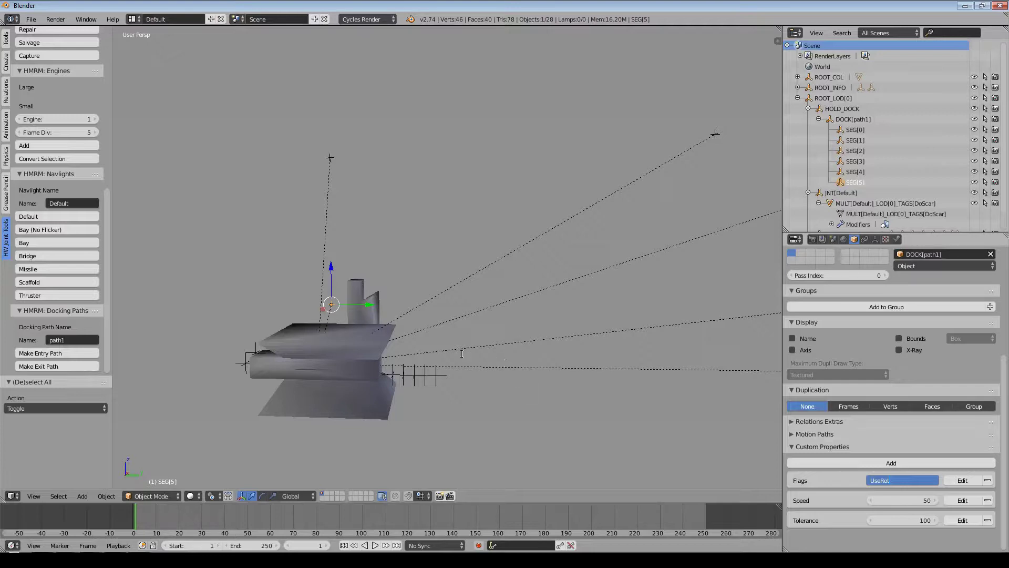
{"action": "type", "text": "None"}
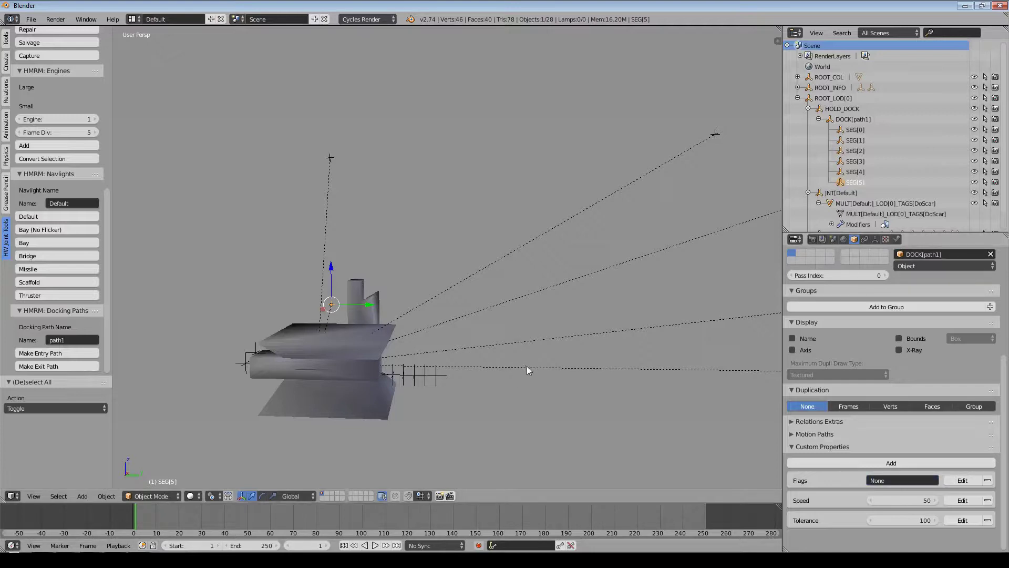
{"action": "key", "text": "Return"}
{"action": "left_click", "coordinate": [913, 481]}
{"action": "type", "text": "UseRot"}
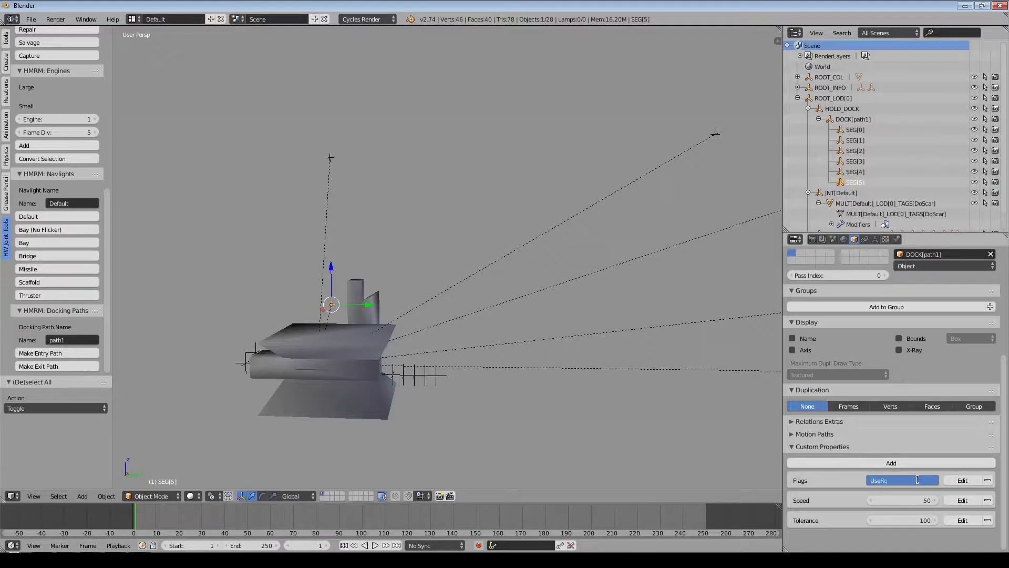
{"action": "key", "text": "Return"}
Raise the JNT[EngineNozzle1] joint about 4.5 units along Z at the ship's stern.
{"action": "middle_click_drag", "start_coordinate": [597, 405], "coordinate": [469, 333]}
{"action": "scroll", "coordinate": [441, 393], "scroll_direction": "up", "scroll_amount": 1}
{"action": "scroll", "coordinate": [470, 336], "scroll_direction": "up", "scroll_amount": 3}
{"action": "middle_click_drag", "start_coordinate": [489, 380], "coordinate": [478, 378]}
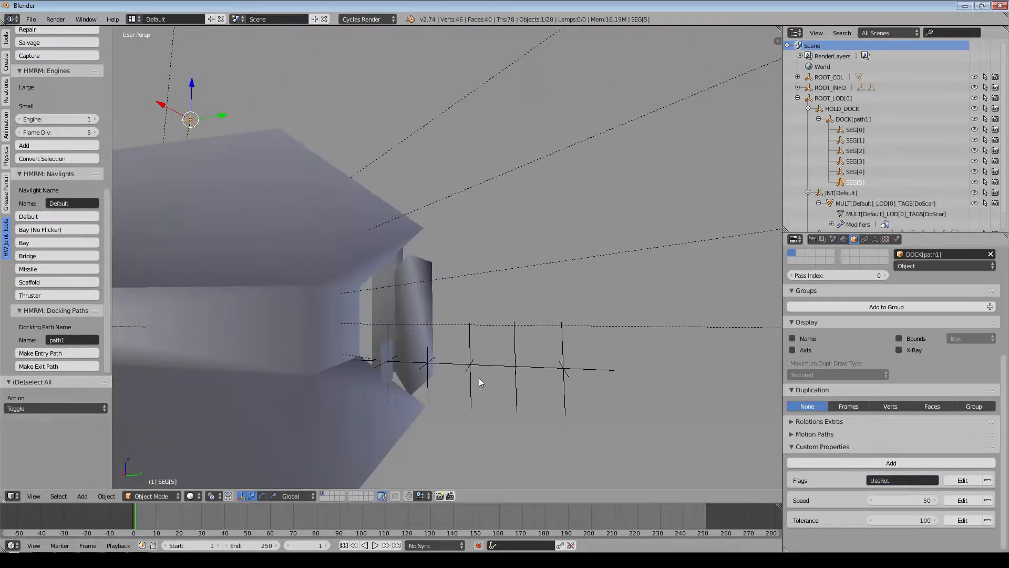
{"action": "scroll", "coordinate": [878, 153], "scroll_direction": "down", "scroll_amount": 2}
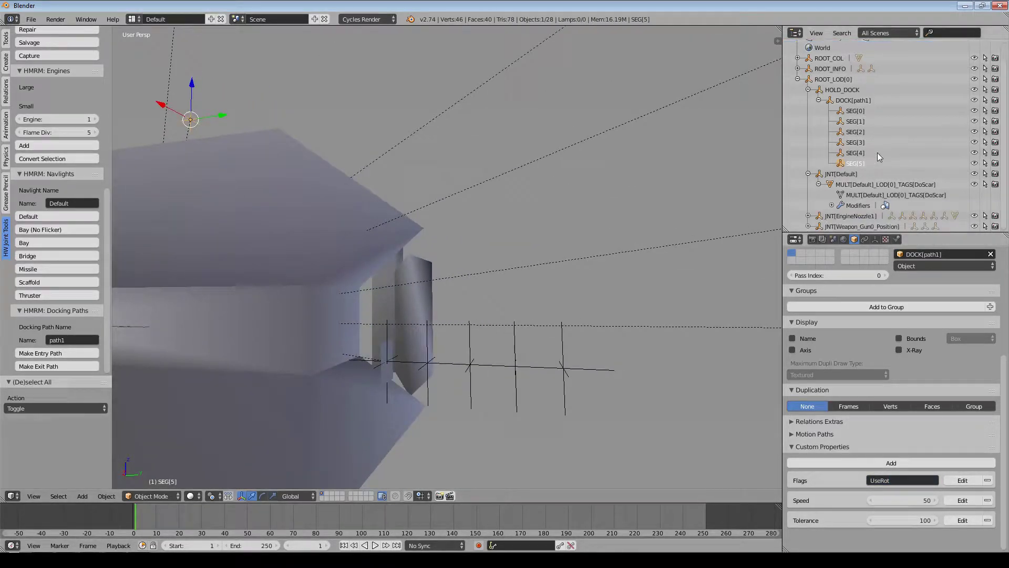
{"action": "left_click", "coordinate": [848, 215]}
{"action": "key", "text": "g"}
{"action": "key", "text": "z"}
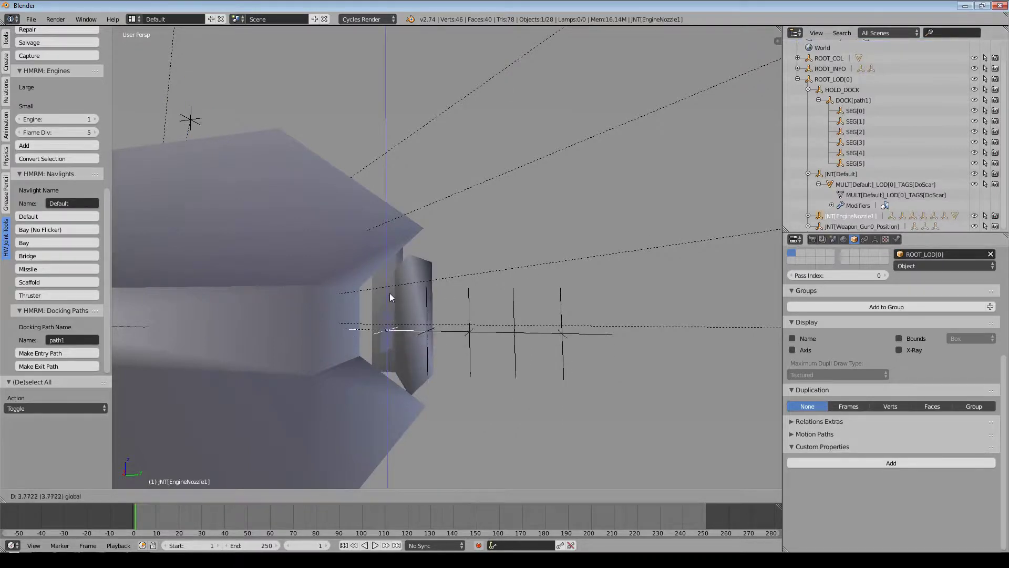
{"action": "left_click", "coordinate": [389, 289]}
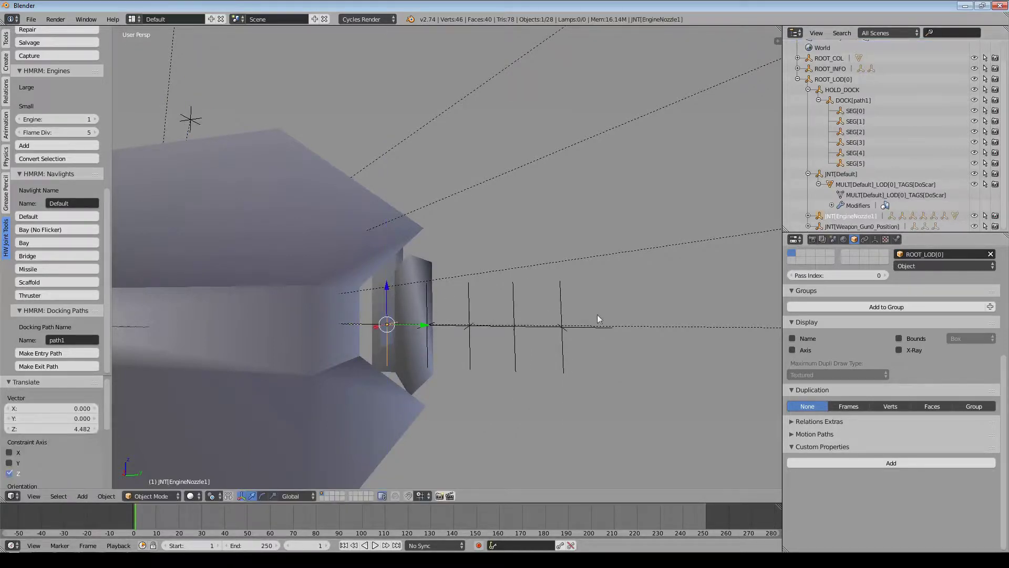
Set the Flags custom property of SEG[4], the segment high above the hull, to UseRot.
{"action": "middle_click_drag", "start_coordinate": [597, 315], "coordinate": [432, 333]}
{"action": "right_click", "coordinate": [298, 316]}
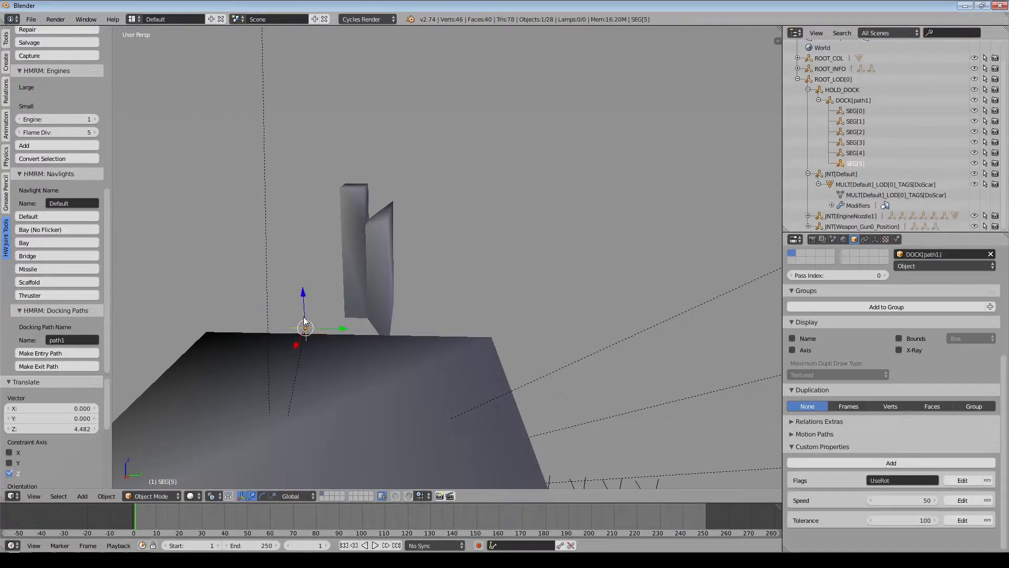
{"action": "middle_click_drag", "start_coordinate": [302, 318], "coordinate": [496, 324]}
{"action": "scroll", "coordinate": [496, 326], "scroll_direction": "up", "scroll_amount": 2}
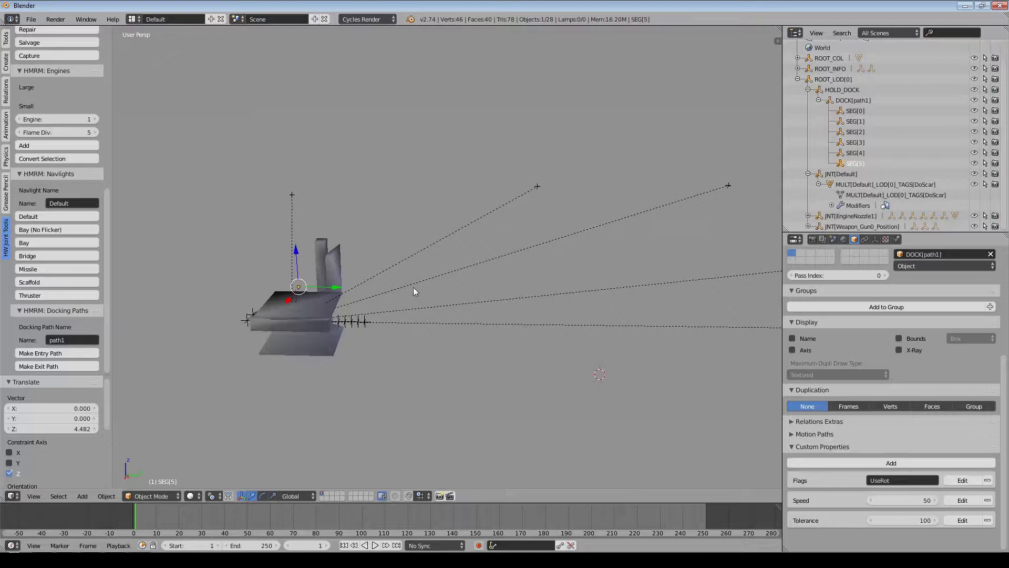
{"action": "middle_click_drag", "start_coordinate": [415, 286], "coordinate": [504, 315]}
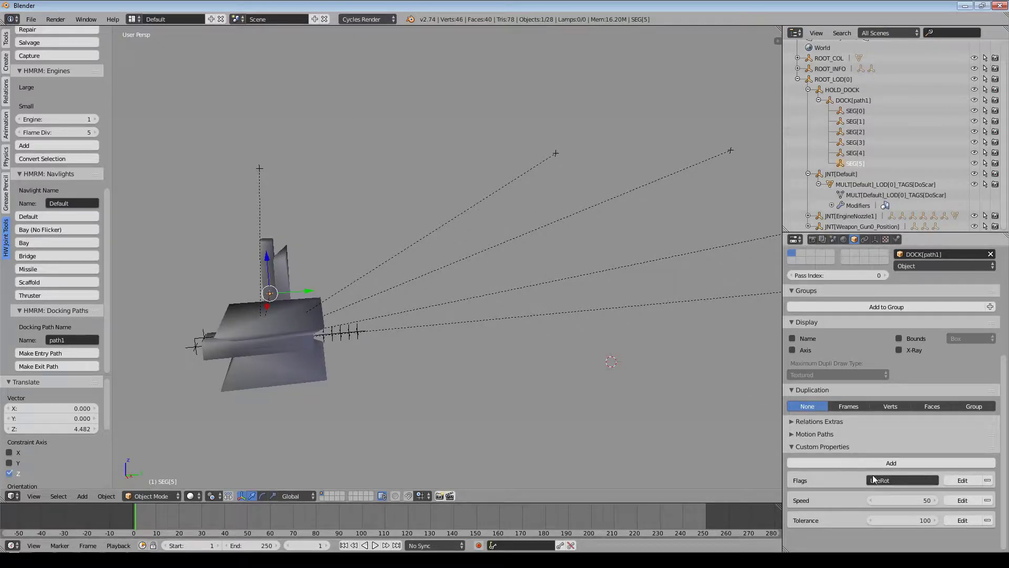
{"action": "right_click", "coordinate": [260, 169]}
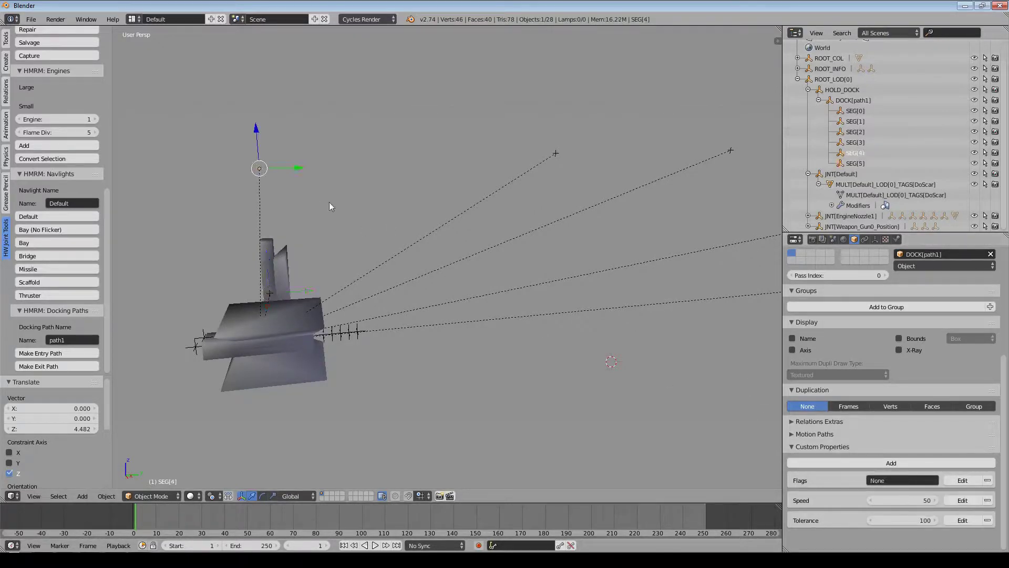
{"action": "left_click", "coordinate": [915, 479]}
{"action": "type", "text": "use"}
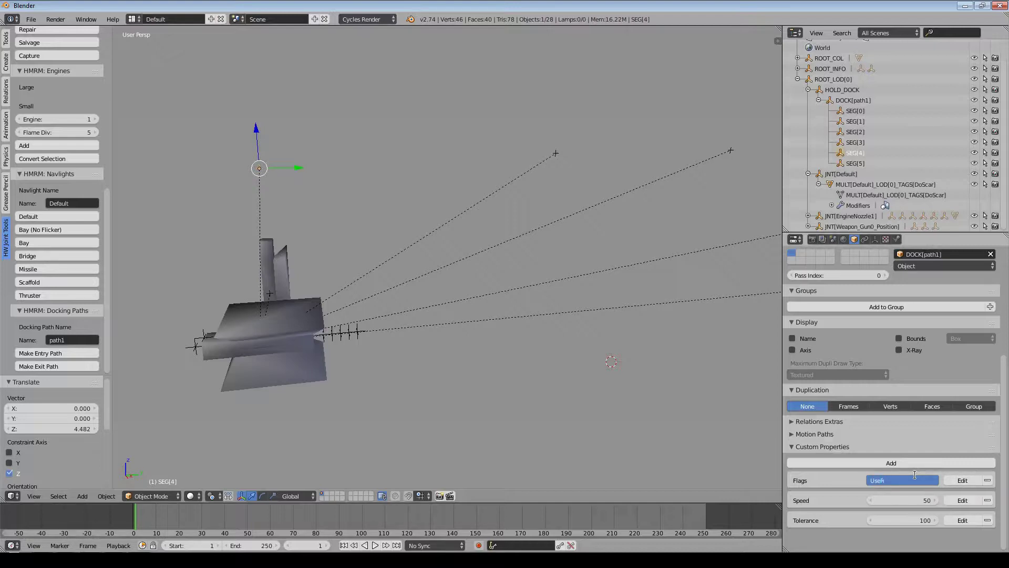
{"action": "key", "text": "Return"}
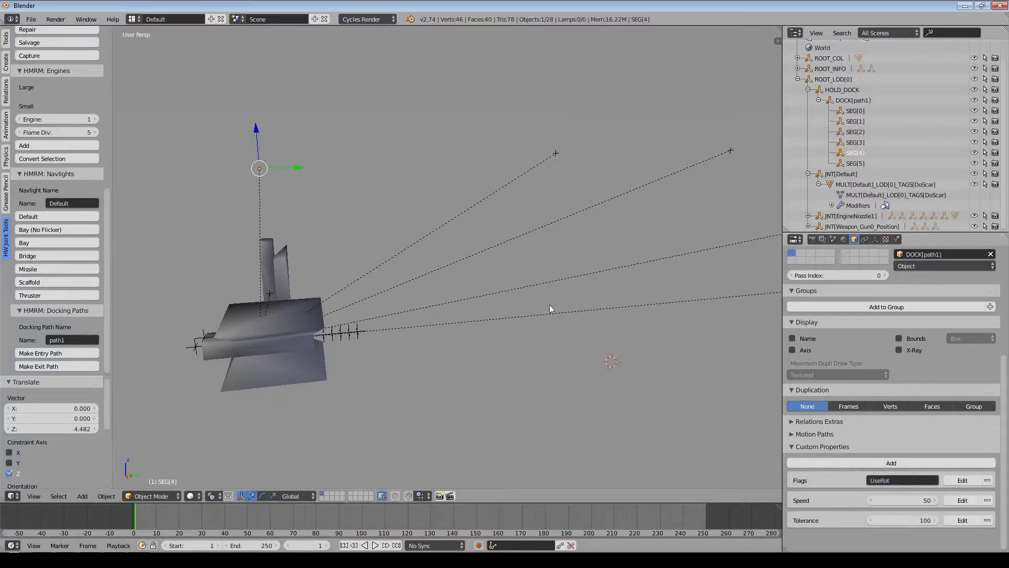
Set SEG[5]'s Tolerance to 5 and its Speed to 5.
{"action": "middle_click_drag", "start_coordinate": [550, 305], "coordinate": [521, 314]}
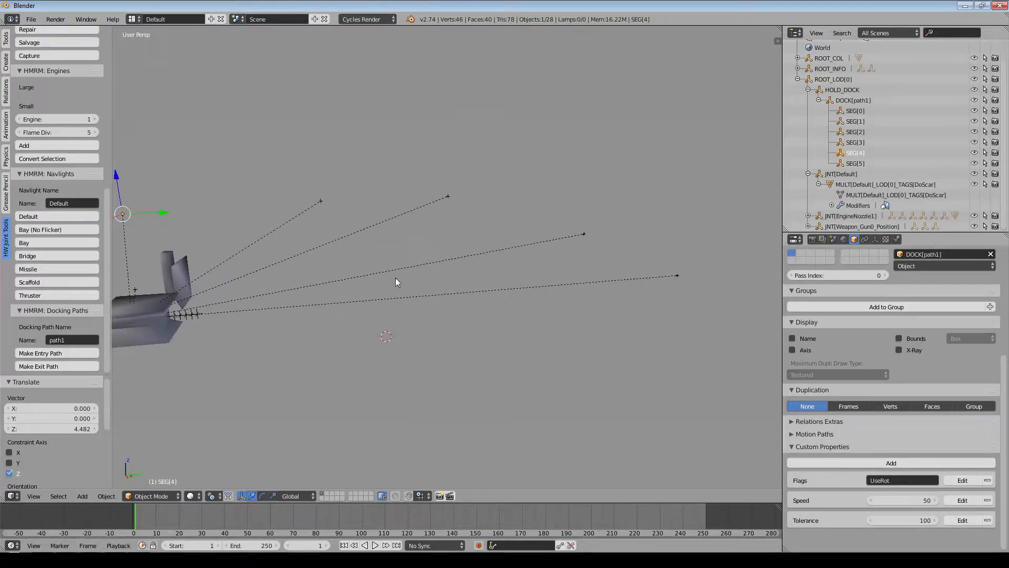
{"action": "middle_click_drag", "start_coordinate": [755, 288], "coordinate": [223, 188]}
{"action": "mouse_move", "coordinate": [314, 324]}
{"action": "middle_mouse_down"}
{"action": "mouse_move", "coordinate": [465, 307]}
{"action": "mouse_move", "coordinate": [482, 336]}
{"action": "mouse_move", "coordinate": [464, 313]}
{"action": "mouse_move", "coordinate": [321, 319]}
{"action": "middle_mouse_up"}
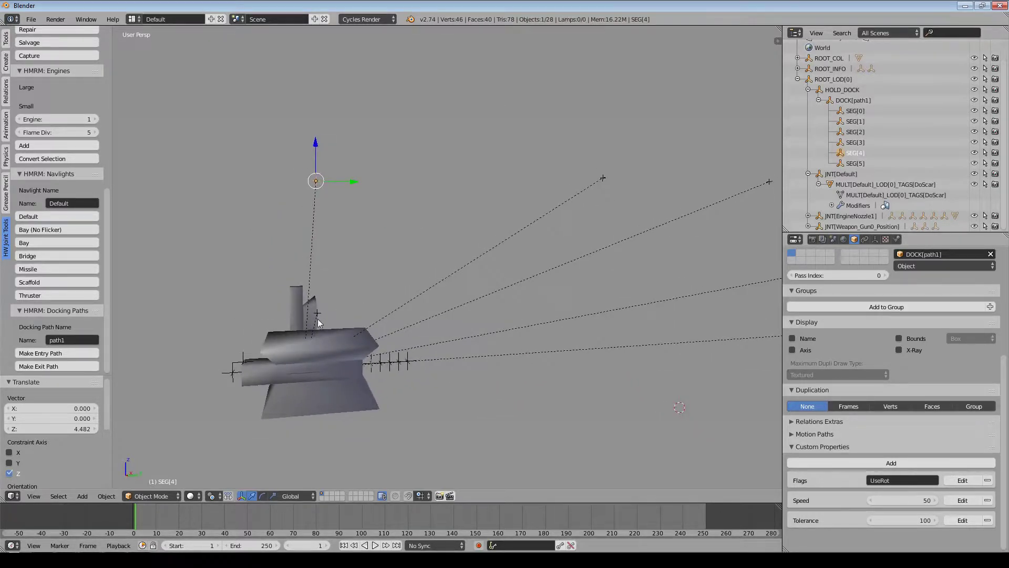
{"action": "right_click", "coordinate": [317, 314]}
{"action": "mouse_move", "coordinate": [591, 377]}
{"action": "middle_mouse_down"}
{"action": "mouse_move", "coordinate": [560, 339]}
{"action": "mouse_move", "coordinate": [598, 377]}
{"action": "middle_mouse_up"}
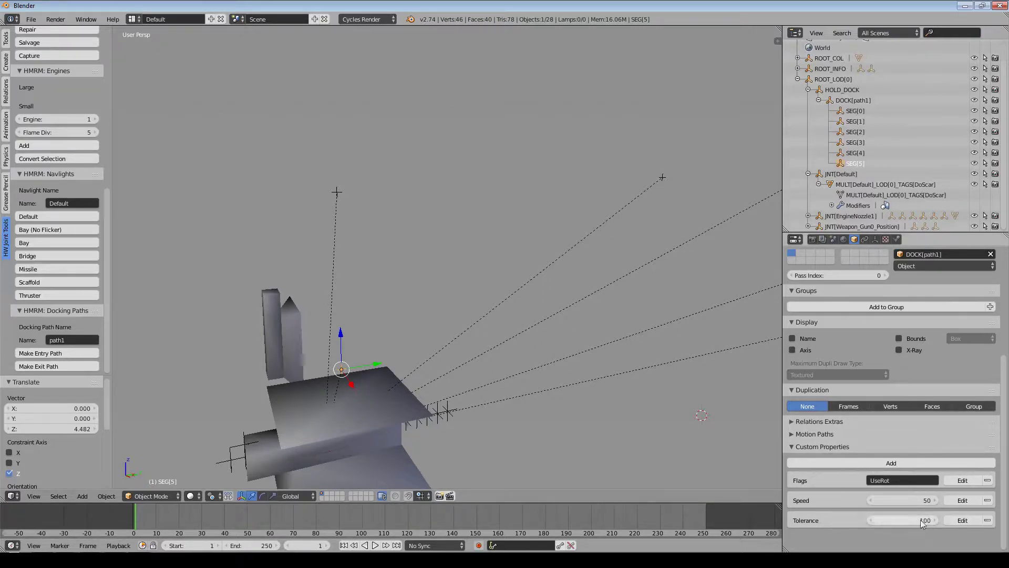
{"action": "left_click_drag", "start_coordinate": [910, 521], "coordinate": [933, 530]}
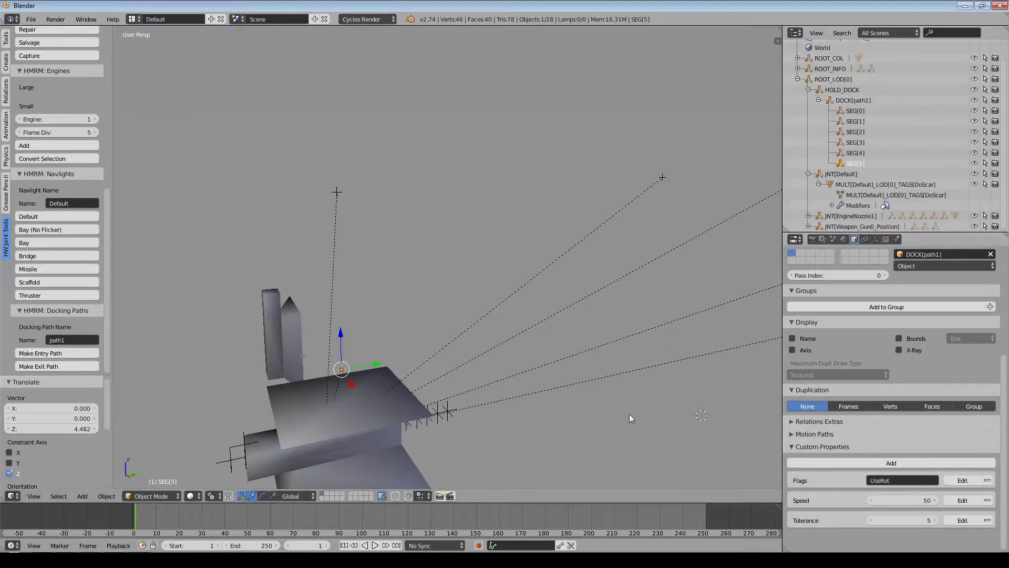
{"action": "middle_click_drag", "start_coordinate": [629, 414], "coordinate": [614, 393]}
{"action": "left_click", "coordinate": [891, 500]}
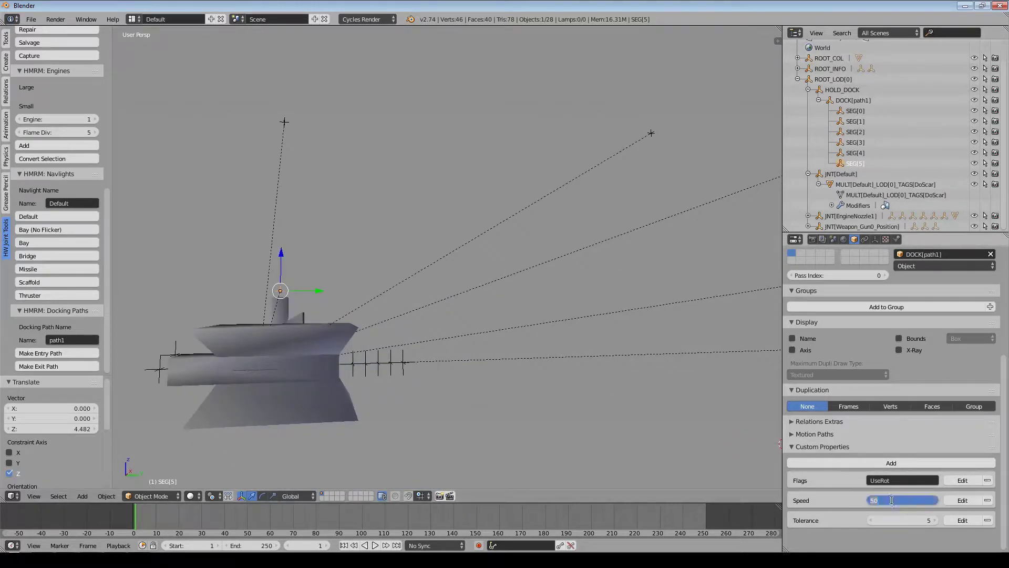
{"action": "type", "text": "5"}
{"action": "key", "text": "Return"}
Set both the Tolerance and the Speed of SEG[4] to 5.
{"action": "right_click", "coordinate": [289, 123]}
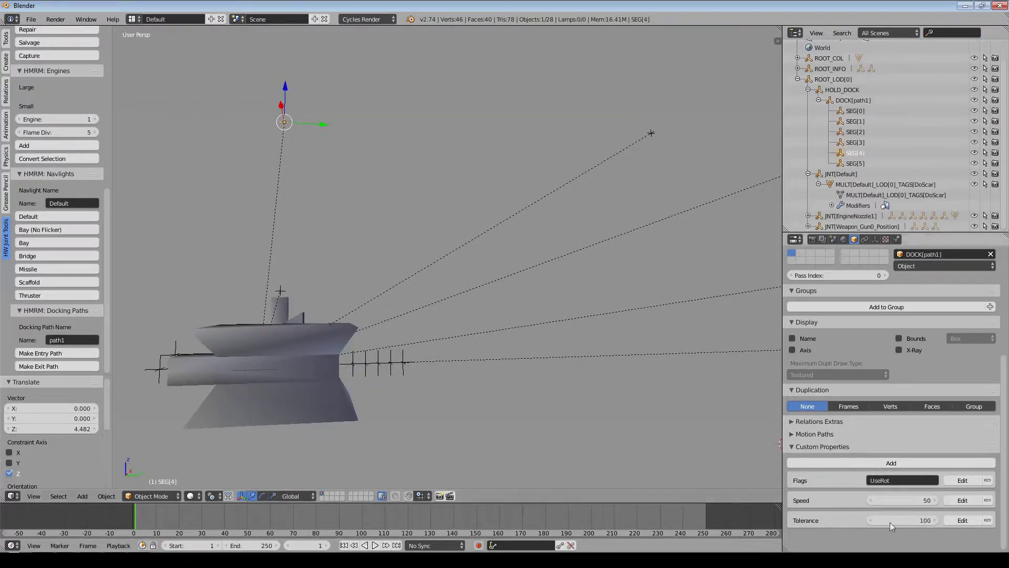
{"action": "left_click", "coordinate": [910, 520]}
{"action": "type", "text": "5"}
{"action": "left_click", "coordinate": [918, 500]}
{"action": "type", "text": "5"}
{"action": "key", "text": "Return"}
Set the Tolerance of SEG[3] to 10.
{"action": "scroll", "coordinate": [731, 371], "scroll_direction": "down", "scroll_amount": 3}
{"action": "middle_click_drag", "start_coordinate": [712, 344], "coordinate": [300, 223], "text": "shift"}
{"action": "right_click", "coordinate": [342, 207]}
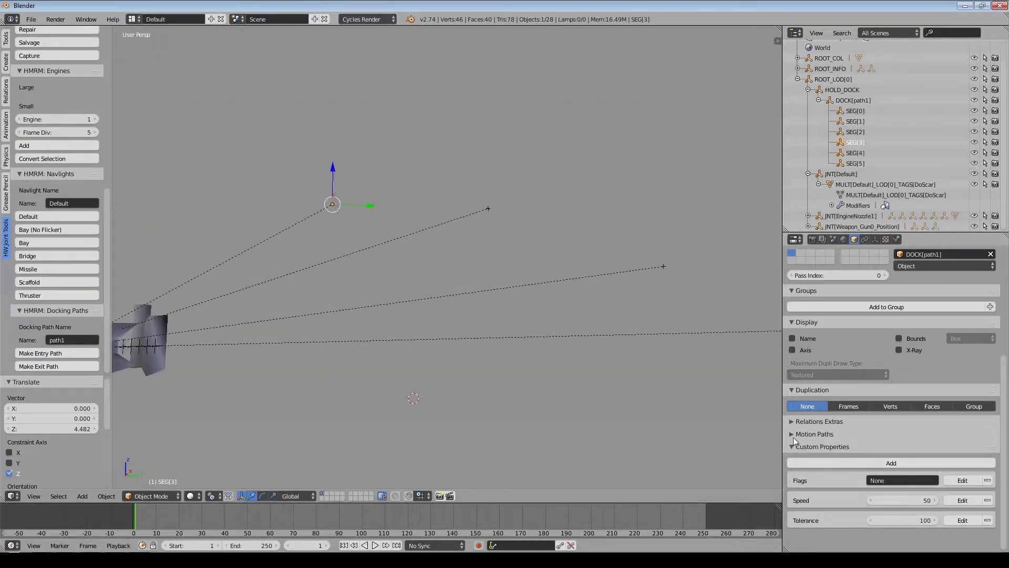
{"action": "left_click", "coordinate": [900, 519]}
{"action": "type", "text": "10"}
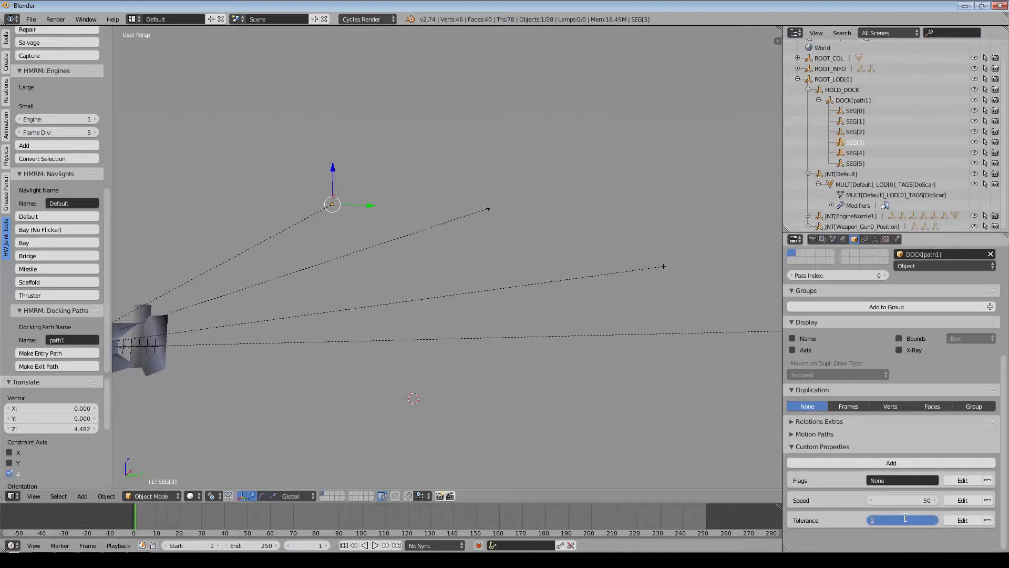
{"action": "key", "text": "Return"}
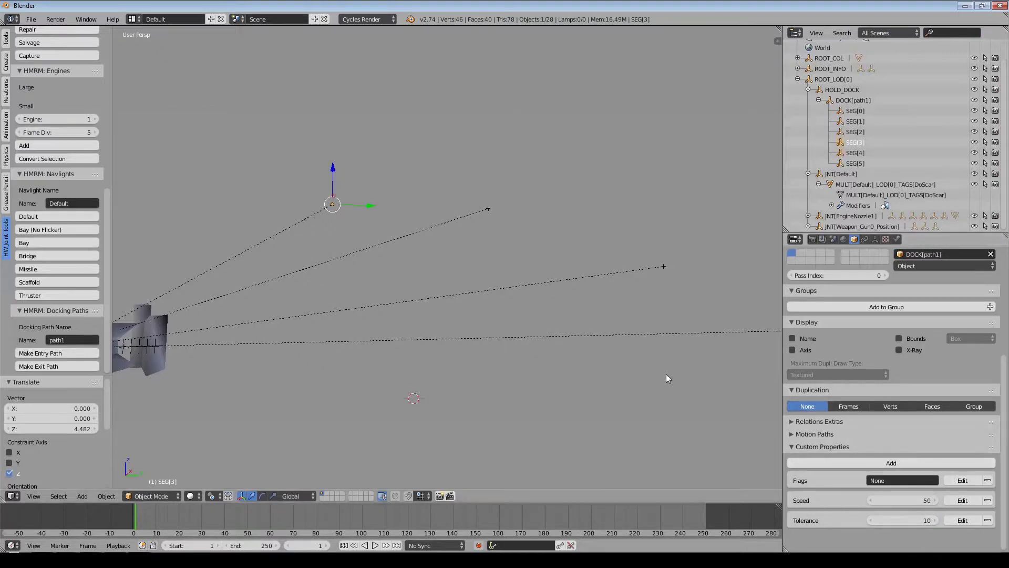
Edit the Tolerance custom property of SEG[2].
{"action": "middle_click_drag", "start_coordinate": [665, 374], "coordinate": [524, 397], "text": "shift"}
{"action": "right_click", "coordinate": [335, 236]}
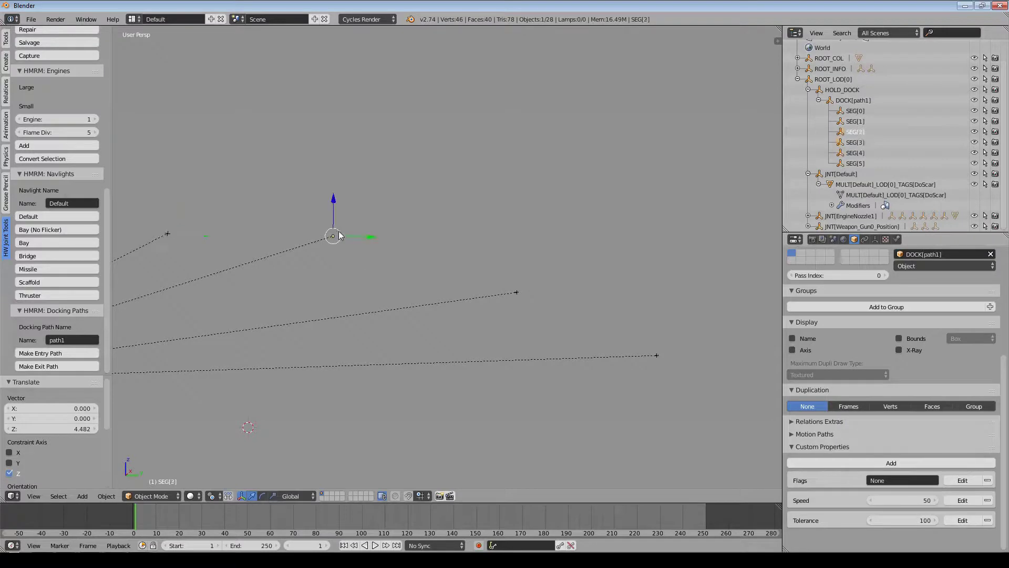
{"action": "left_click", "coordinate": [911, 520]}
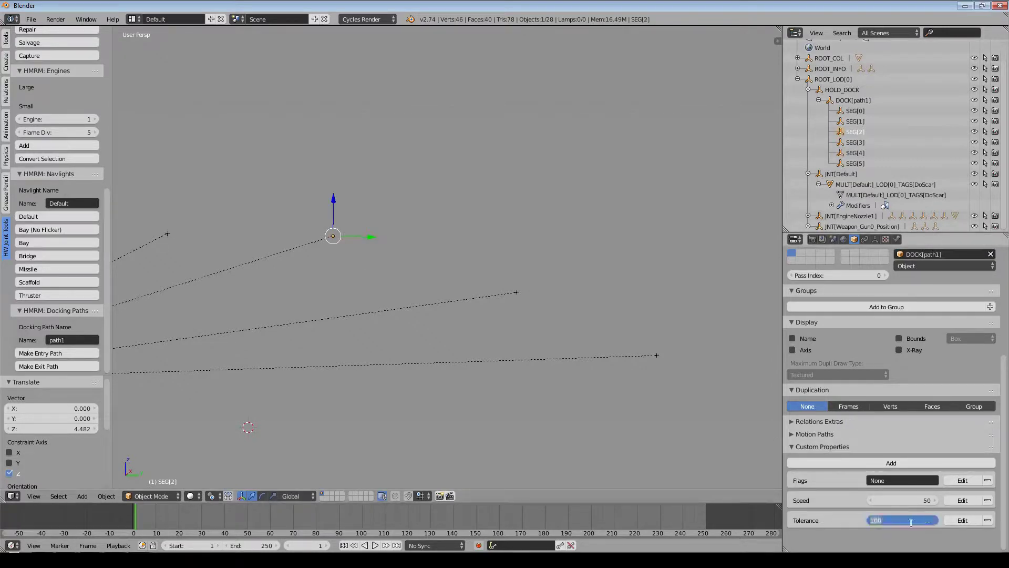
{"action": "key", "text": "Return"}
Set the Tolerance of SEG[1] to 30 and the Tolerance of SEG[0] to 40.
{"action": "right_click", "coordinate": [512, 292]}
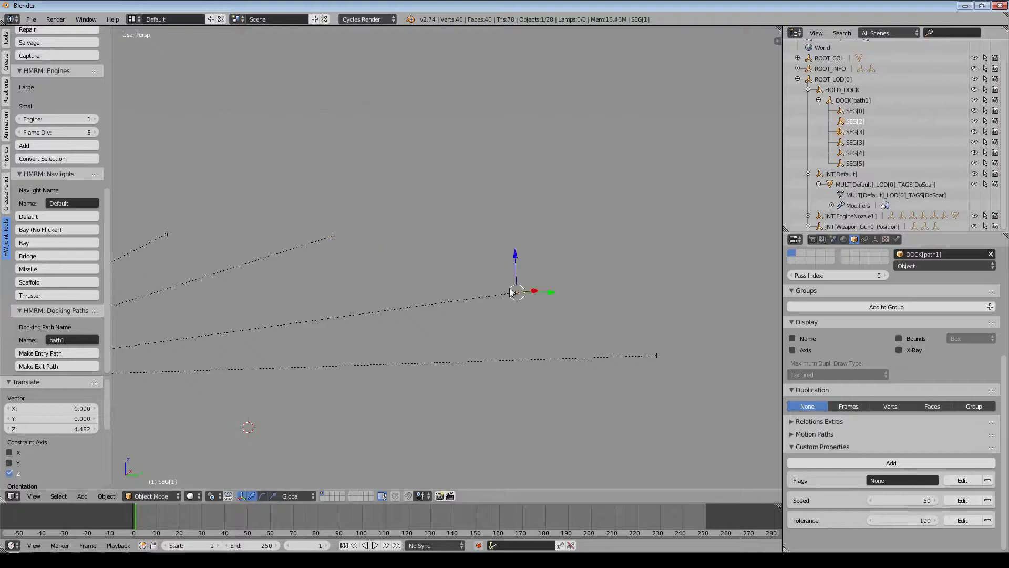
{"action": "left_click", "coordinate": [909, 520]}
{"action": "type", "text": "30"}
{"action": "key", "text": "Return"}
{"action": "right_click", "coordinate": [656, 355]}
{"action": "left_click", "coordinate": [909, 522]}
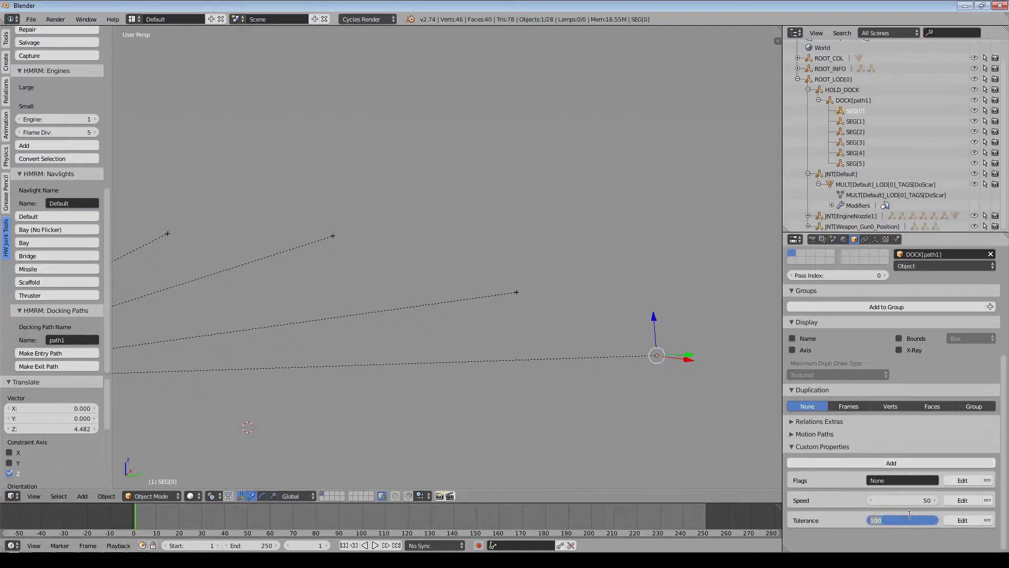
{"action": "type", "text": "40"}
{"action": "key", "text": "Return"}
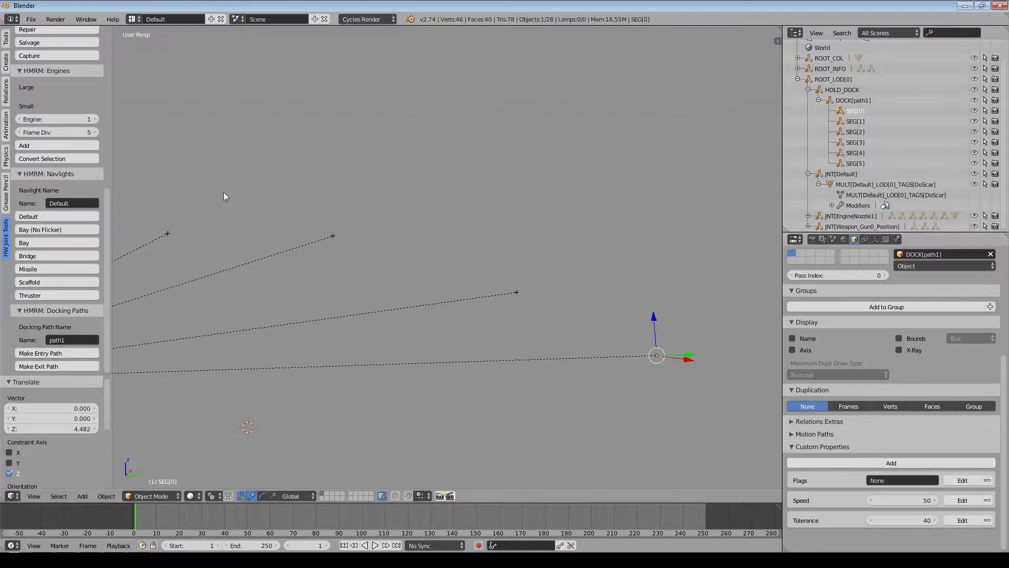
Remove the Flags custom property from docking segments SEG[3] and SEG[2].
{"action": "middle_click_drag", "start_coordinate": [367, 339], "coordinate": [446, 363]}
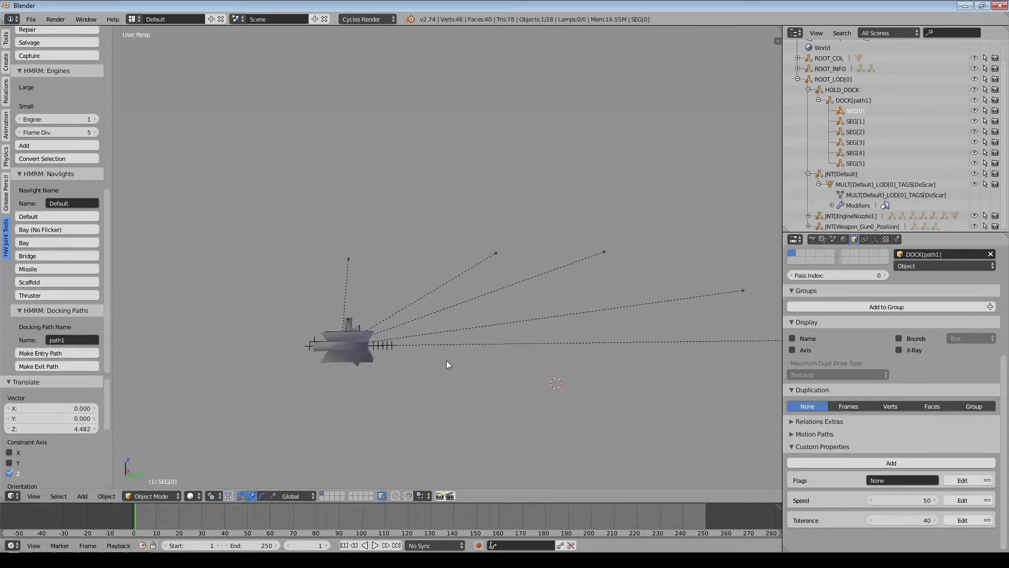
{"action": "scroll", "coordinate": [442, 363], "scroll_direction": "up", "scroll_amount": 2}
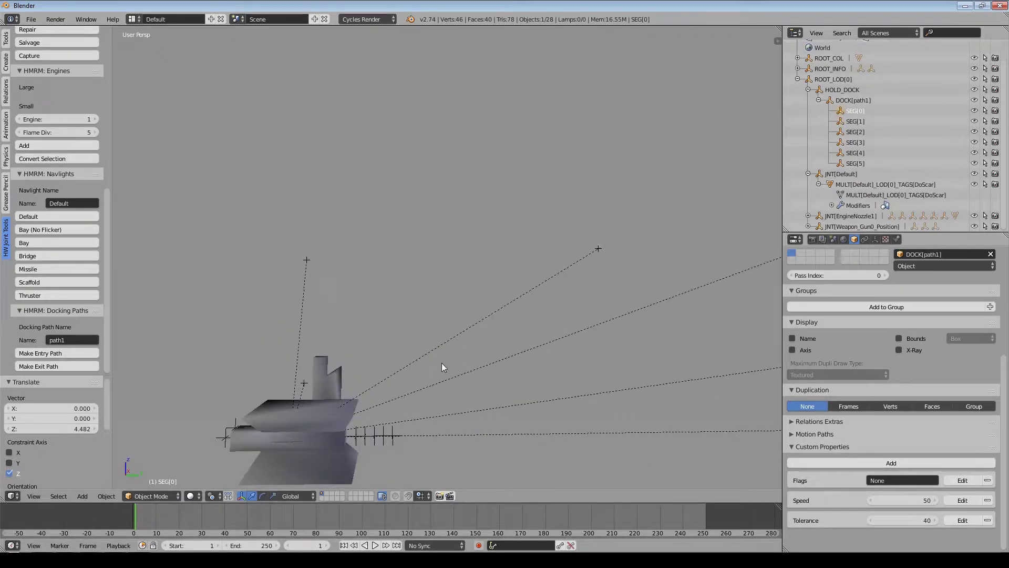
{"action": "right_click", "coordinate": [309, 385]}
{"action": "right_click", "coordinate": [306, 261]}
{"action": "right_click", "coordinate": [597, 249]}
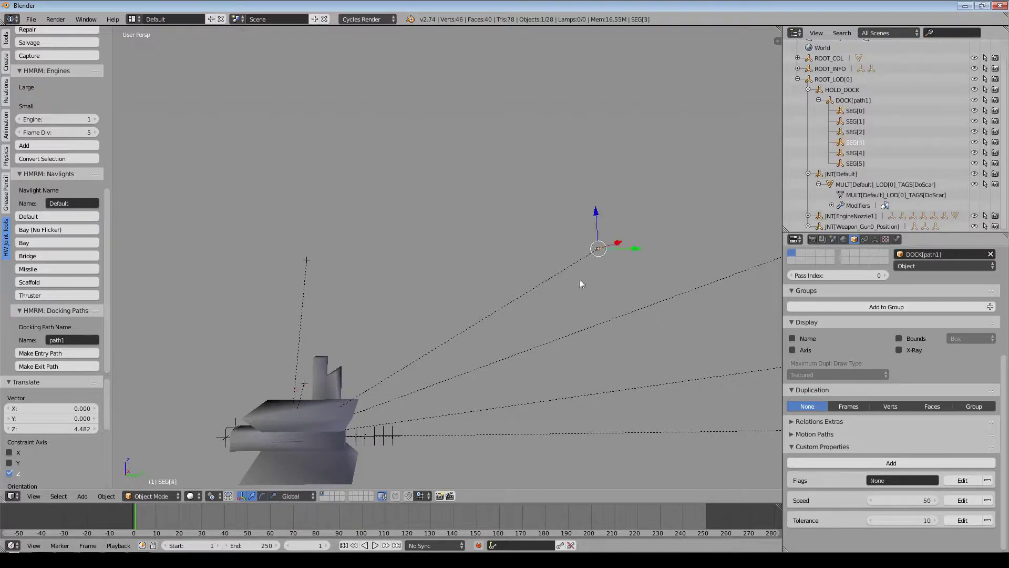
{"action": "left_click", "coordinate": [987, 479]}
{"action": "middle_click_drag", "start_coordinate": [568, 349], "coordinate": [345, 298]}
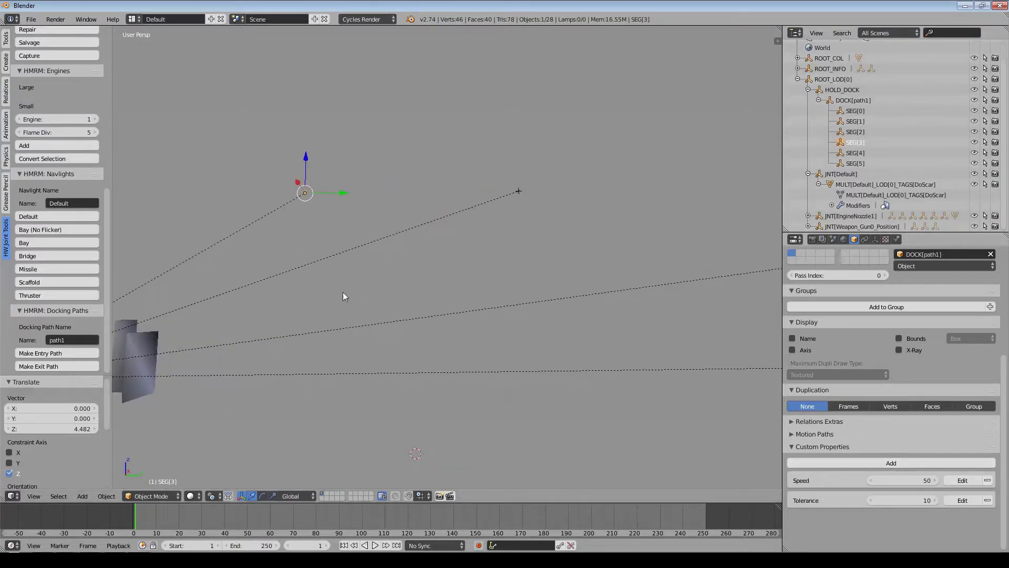
{"action": "right_click", "coordinate": [536, 195]}
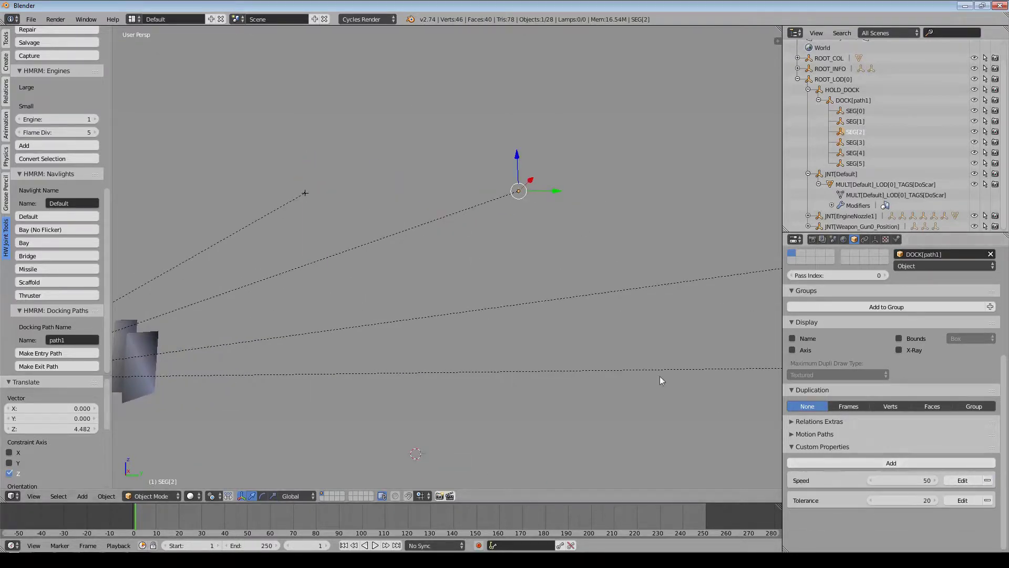
Remove the Flags custom property from the two outermost docking segments, SEG[1] and SEG[0].
{"action": "middle_click_drag", "start_coordinate": [661, 380], "coordinate": [489, 247]}
{"action": "right_click", "coordinate": [490, 227]}
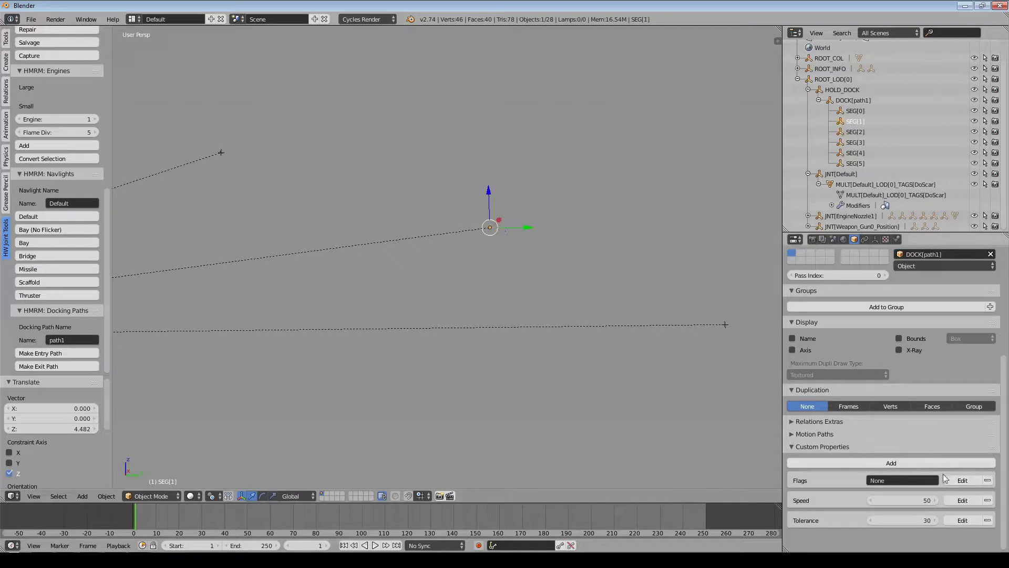
{"action": "left_click", "coordinate": [987, 480]}
{"action": "middle_click_drag", "start_coordinate": [656, 336], "coordinate": [585, 327]}
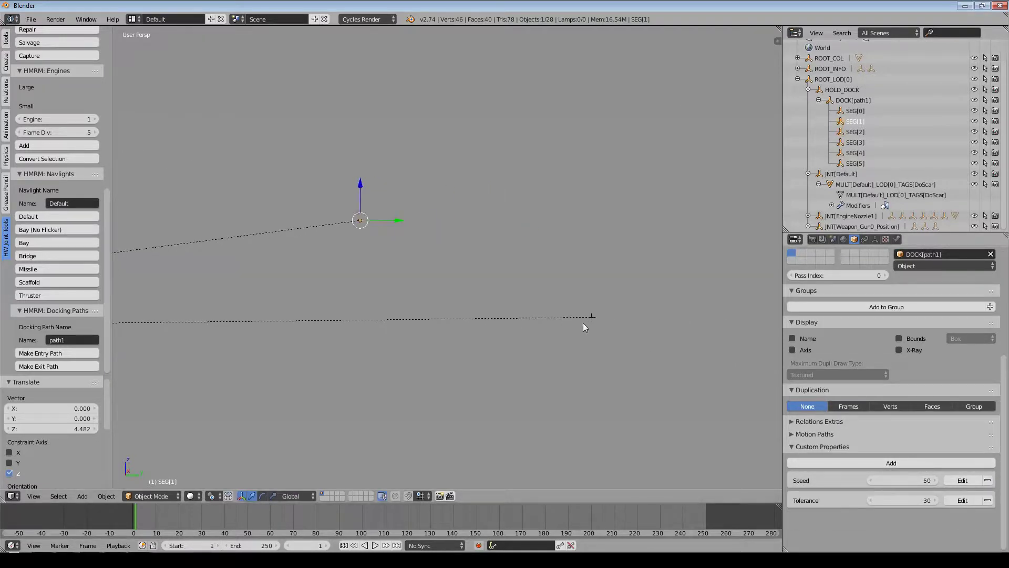
{"action": "right_click", "coordinate": [587, 324]}
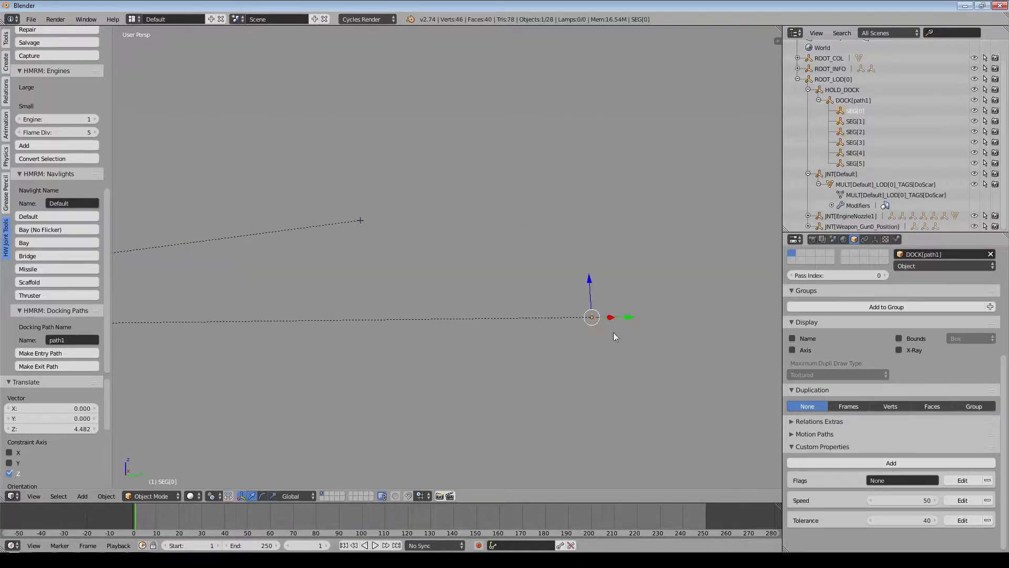
{"action": "left_click", "coordinate": [987, 479]}
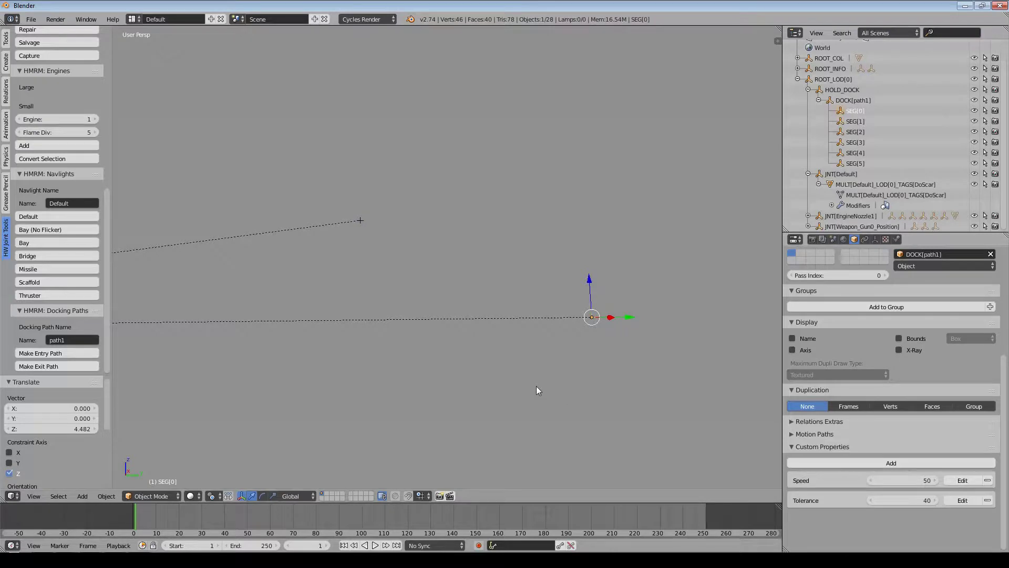
Snap the 3D cursor to docking segment SEG[5] and create an exit path for path1 there.
{"action": "scroll", "coordinate": [453, 327], "scroll_direction": "down", "scroll_amount": 5}
{"action": "middle_click_drag", "start_coordinate": [453, 326], "coordinate": [599, 362], "text": "shift"}
{"action": "middle_click_drag", "start_coordinate": [479, 330], "coordinate": [565, 383]}
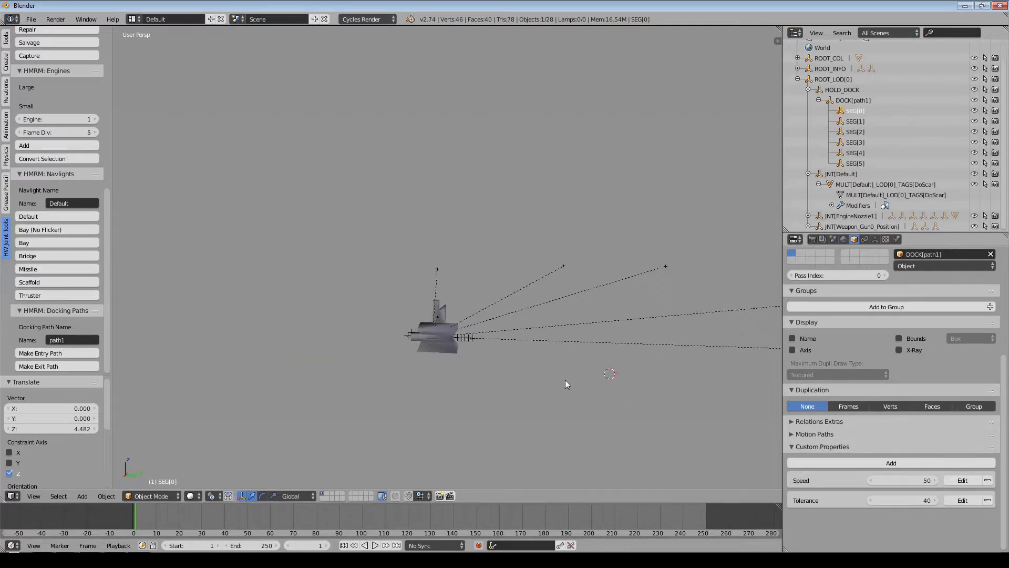
{"action": "left_click", "coordinate": [853, 101]}
{"action": "middle_click_drag", "start_coordinate": [568, 341], "coordinate": [620, 385]}
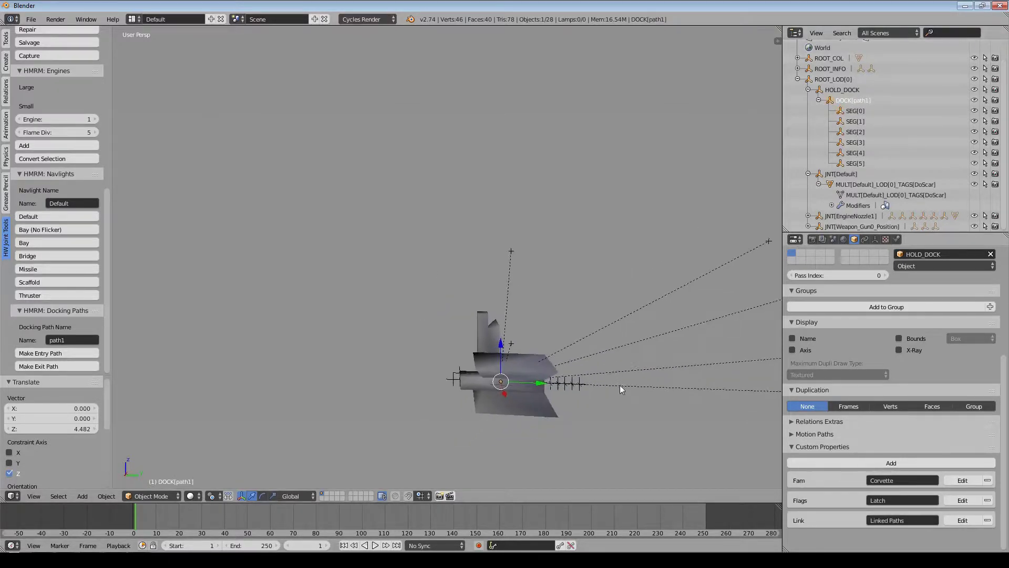
{"action": "scroll", "coordinate": [619, 385], "scroll_direction": "up", "scroll_amount": 3}
{"action": "right_click", "coordinate": [452, 313]}
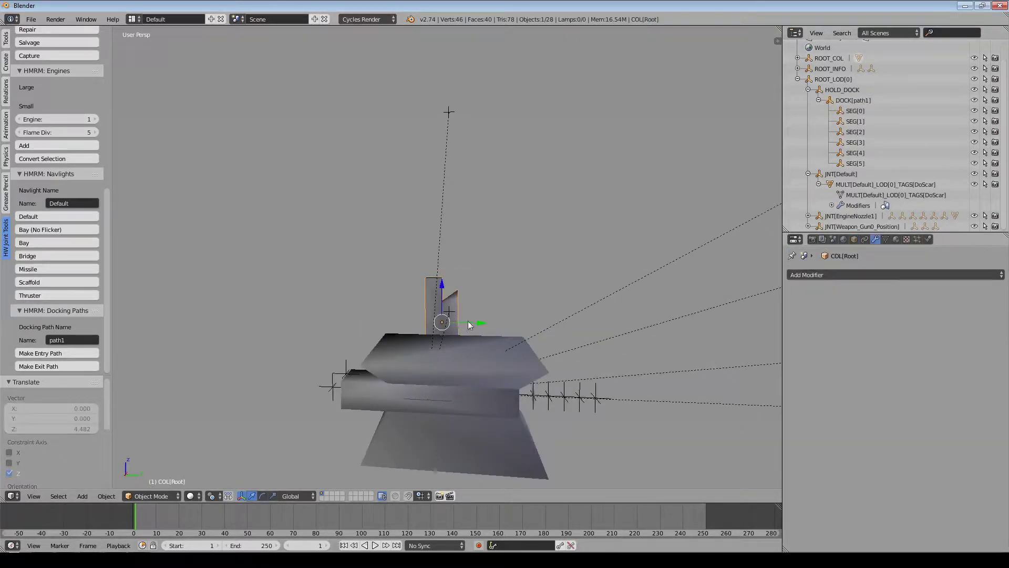
{"action": "left_click", "coordinate": [854, 163]}
{"action": "key", "text": "shift+s"}
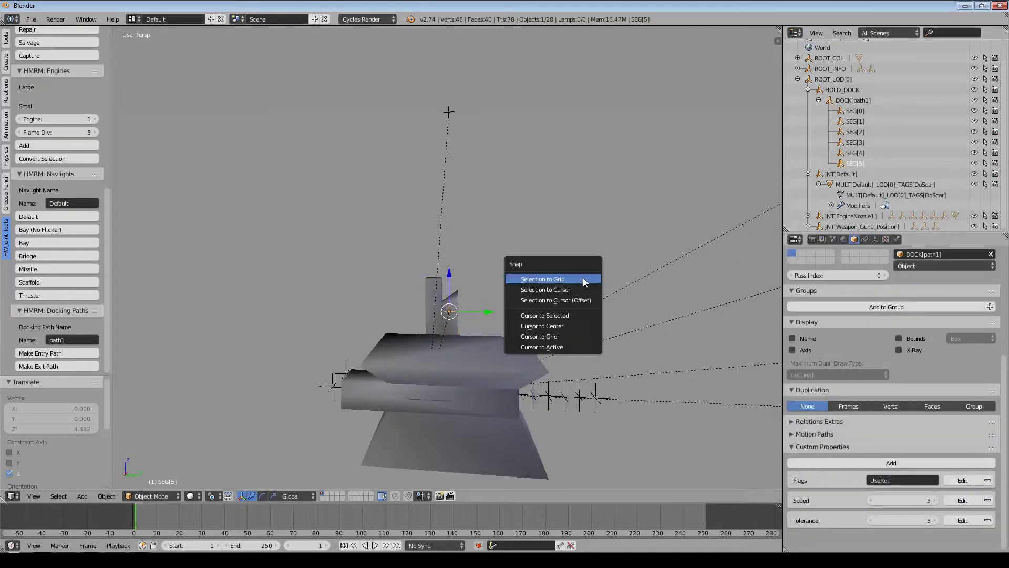
{"action": "left_click", "coordinate": [581, 315]}
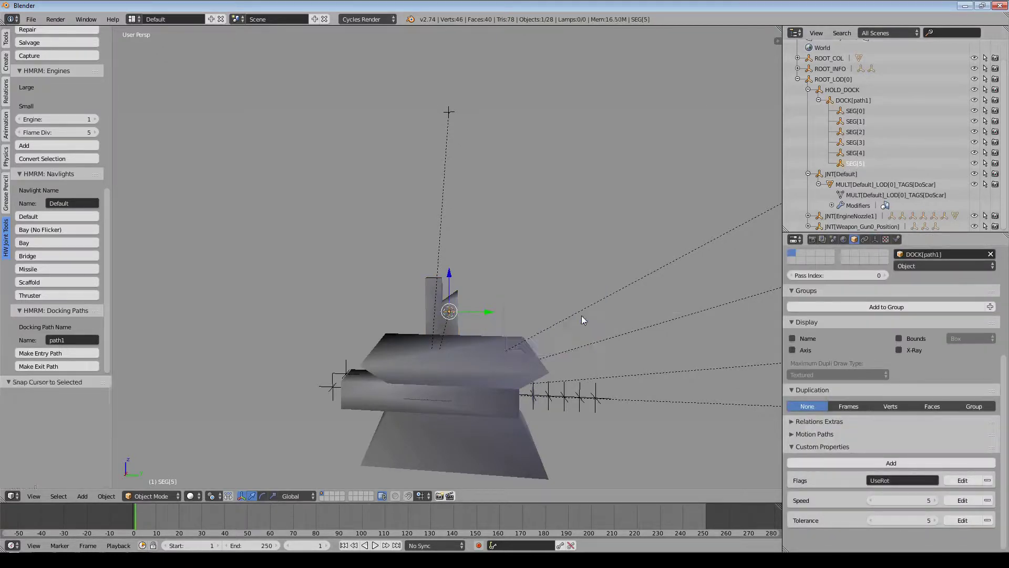
{"action": "left_click", "coordinate": [46, 367]}
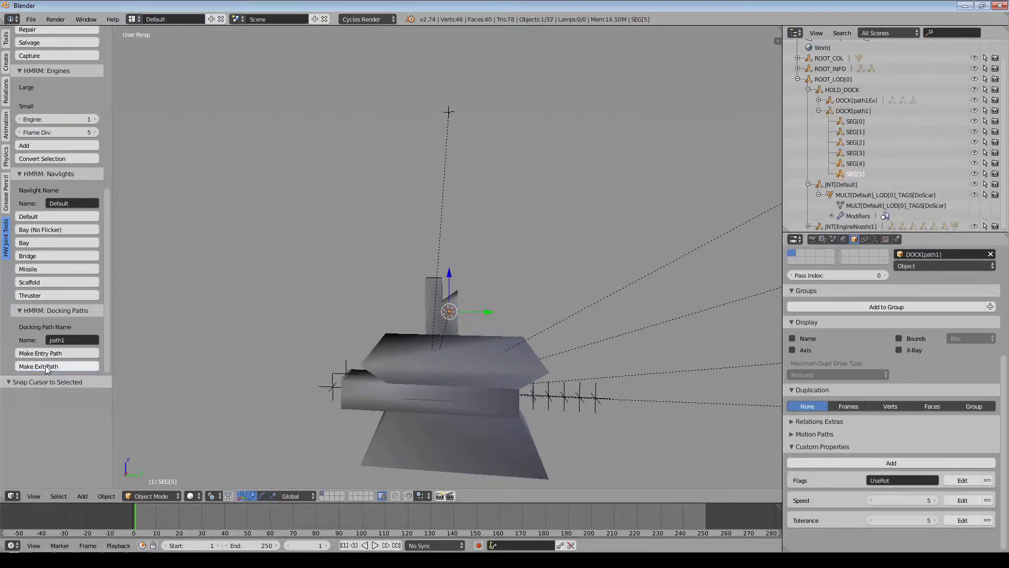
Set the Link custom property of the exit path DOCK[path1Ex] to path1.
{"action": "left_click", "coordinate": [847, 101]}
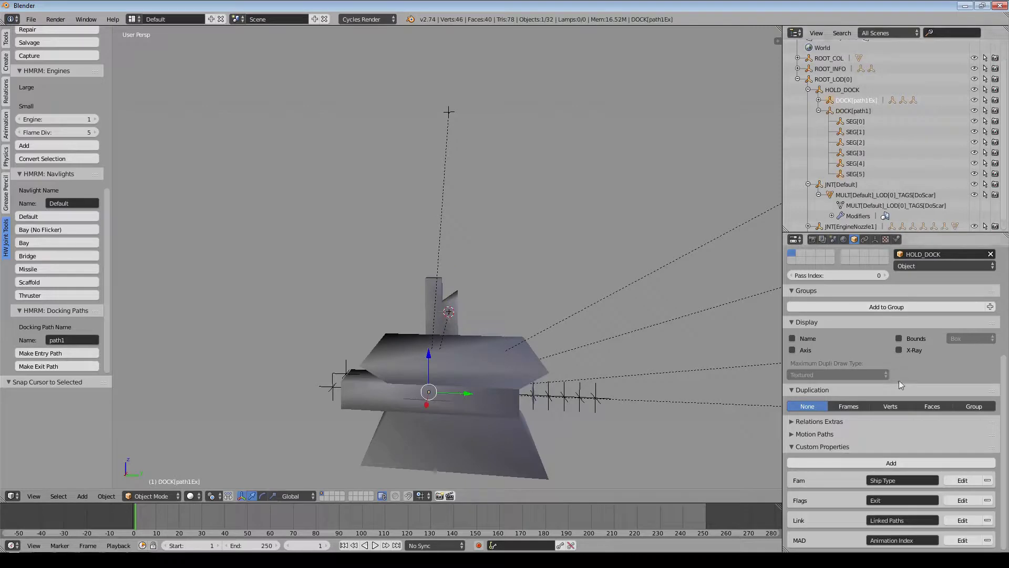
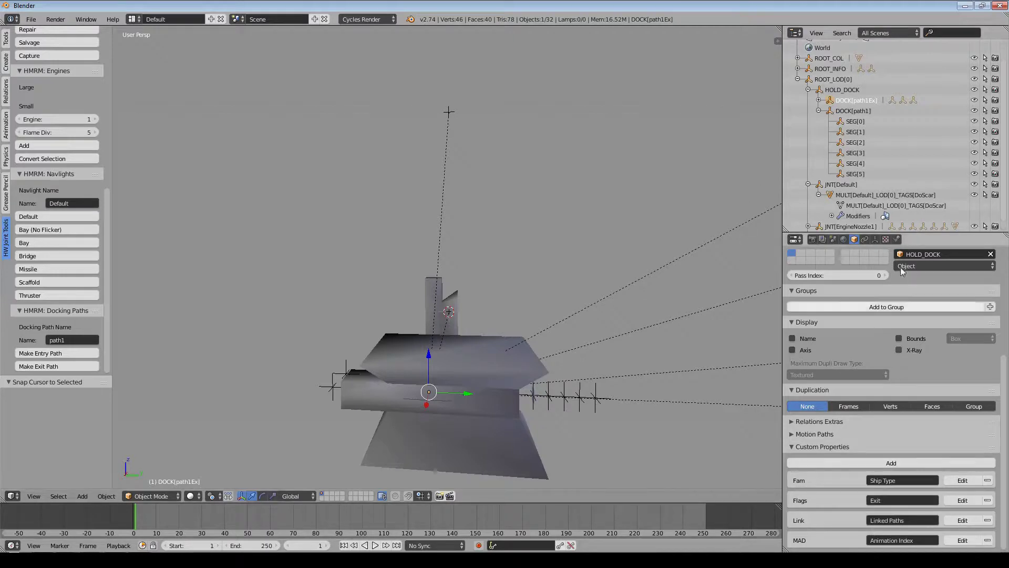
{"action": "left_click", "coordinate": [909, 517]}
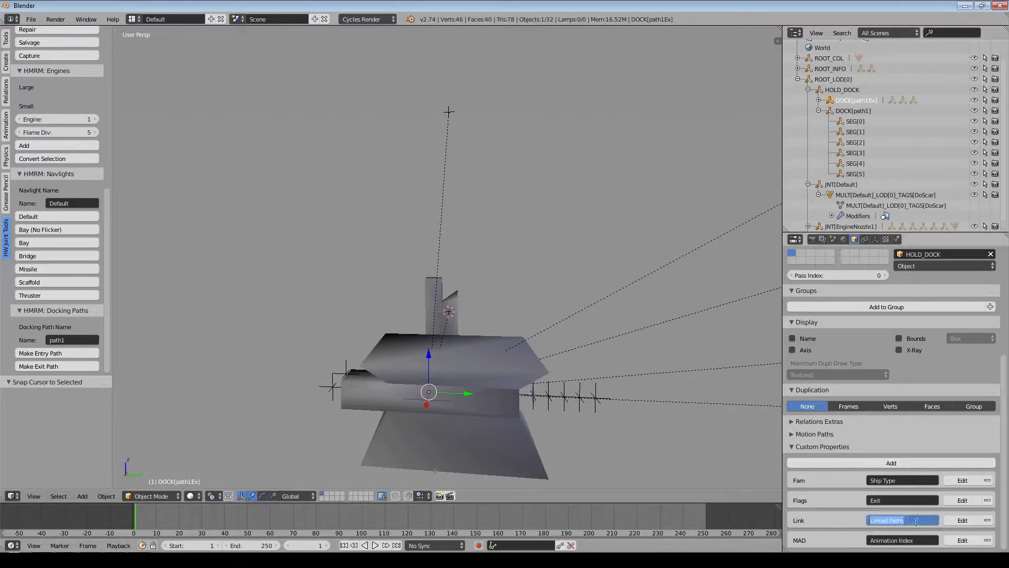
{"action": "type", "text": "path1"}
{"action": "key", "text": "Return"}
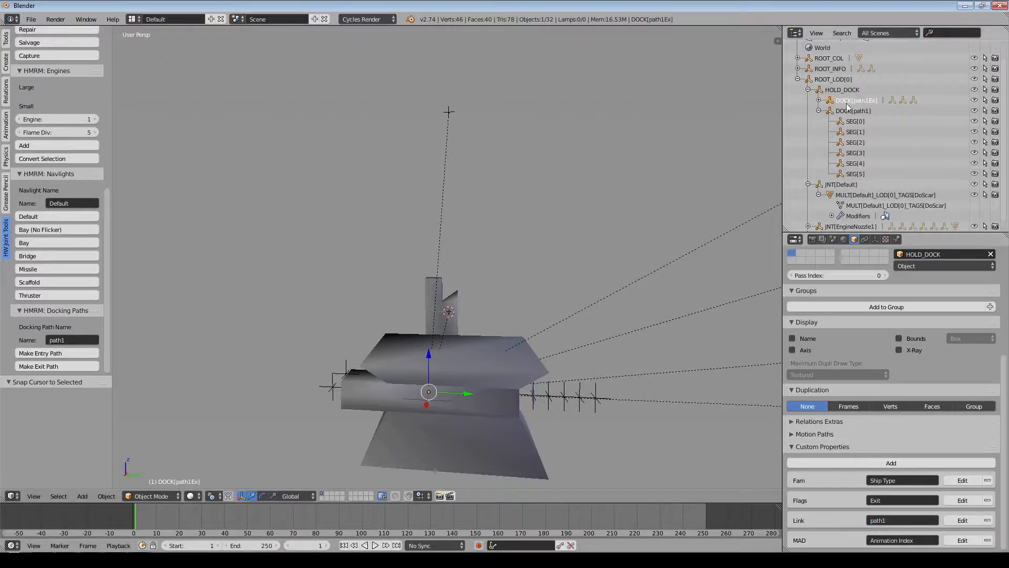
Set the Link custom property of the entry path DOCK[path1] to path1.
{"action": "left_click", "coordinate": [847, 112]}
{"action": "left_click", "coordinate": [905, 520]}
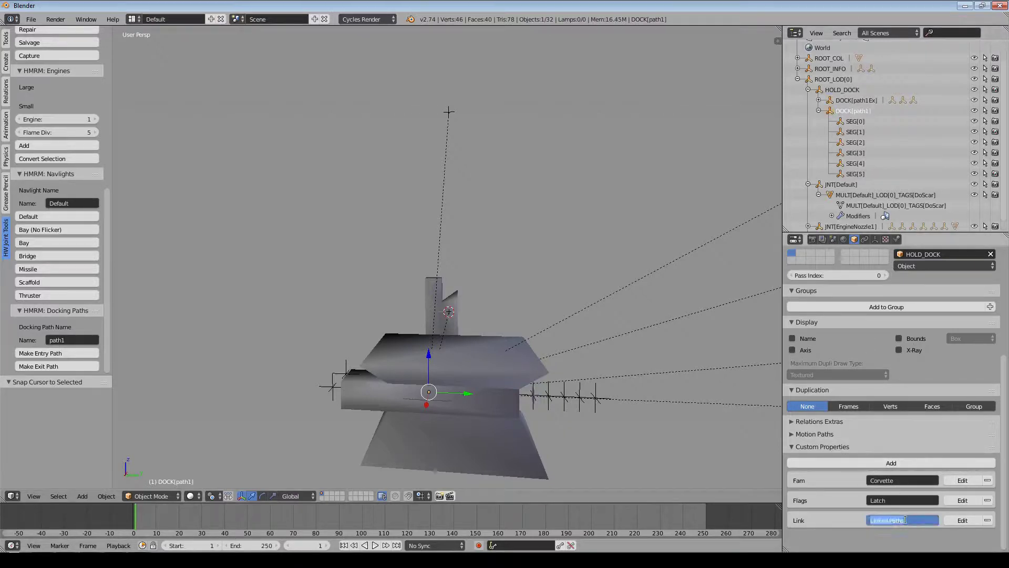
{"action": "type", "text": "path1"}
{"action": "key", "text": "Return"}
Expand DOCK[path1Ex], move its SEG[1].001 about 113 units along negative Y and raise it above the ship along Z.
{"action": "left_click", "coordinate": [863, 100]}
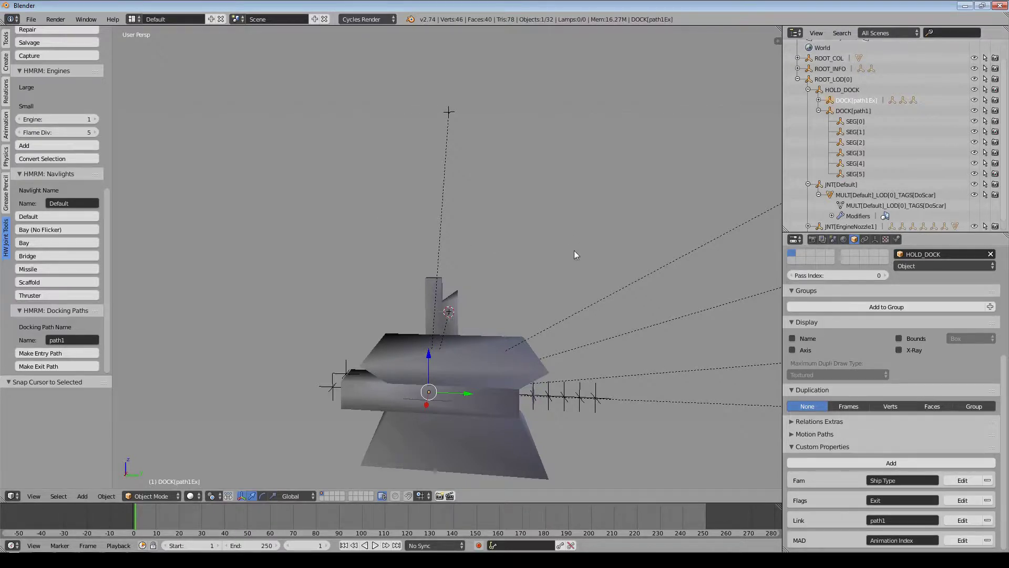
{"action": "scroll", "coordinate": [585, 234], "scroll_direction": "down", "scroll_amount": 3}
{"action": "middle_click_drag", "start_coordinate": [573, 254], "coordinate": [523, 283], "text": "shift"}
{"action": "middle_click_drag", "start_coordinate": [523, 283], "coordinate": [544, 275]}
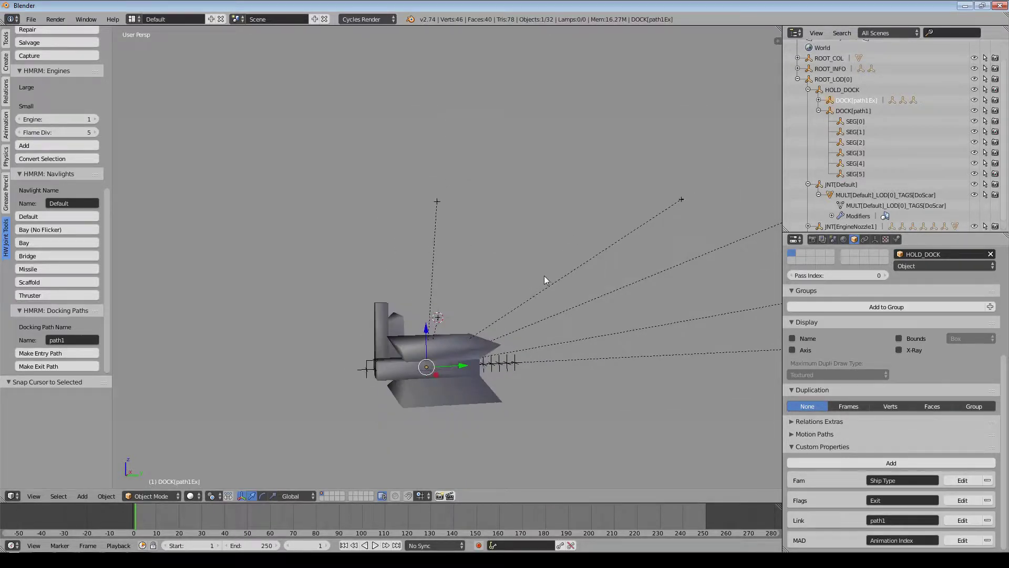
{"action": "left_click", "coordinate": [818, 99]}
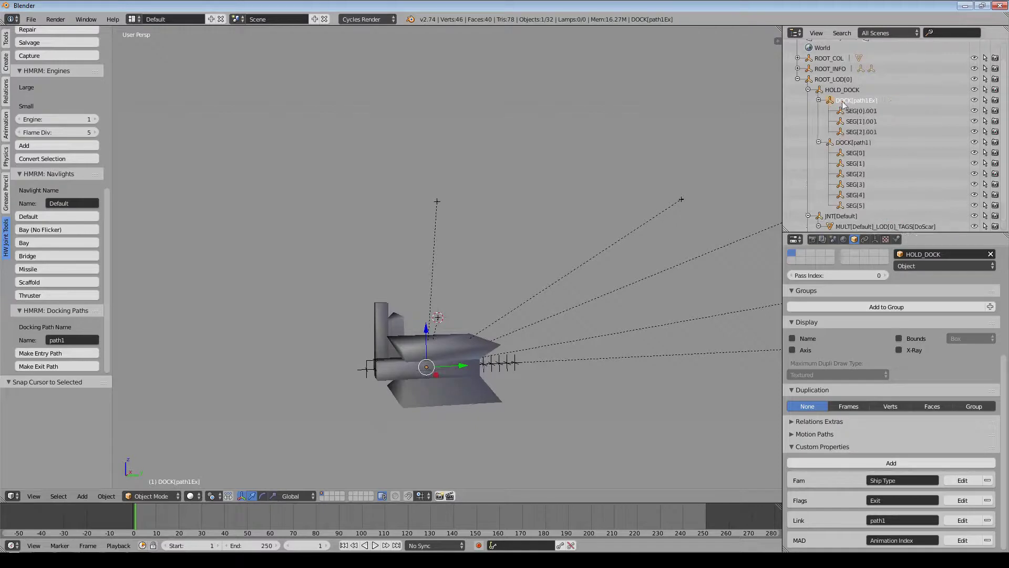
{"action": "left_click", "coordinate": [864, 111]}
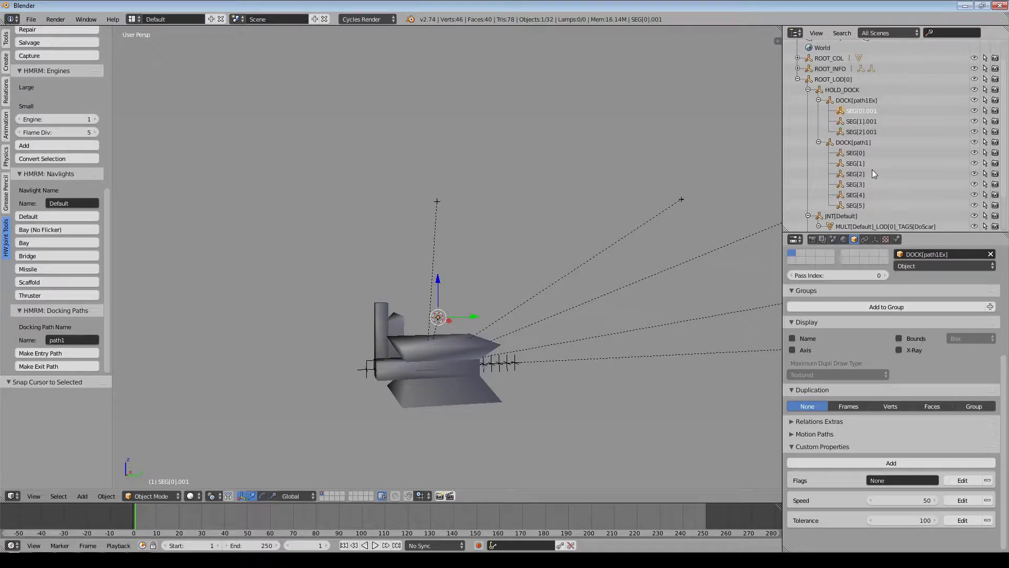
{"action": "middle_click_drag", "start_coordinate": [613, 291], "coordinate": [607, 294]}
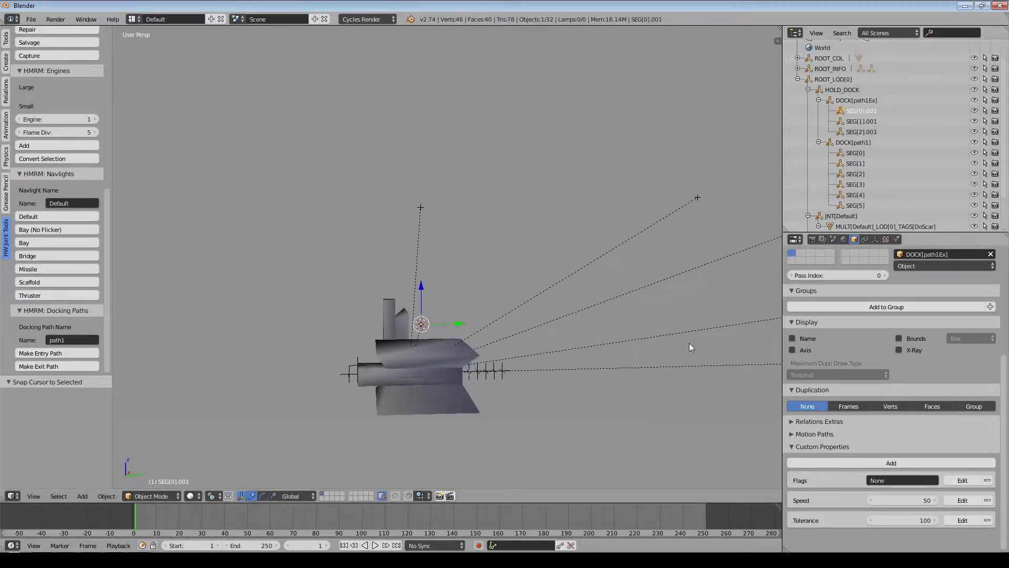
{"action": "left_click", "coordinate": [861, 122]}
{"action": "left_click_drag", "start_coordinate": [460, 324], "coordinate": [231, 326]}
{"action": "middle_click_drag", "start_coordinate": [248, 313], "coordinate": [376, 312], "text": "shift"}
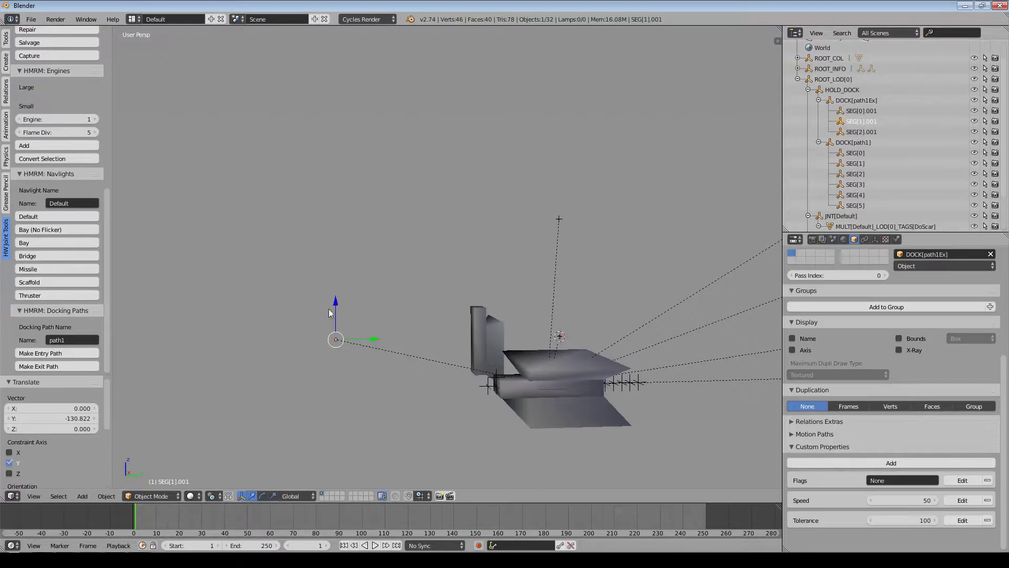
{"action": "left_click_drag", "start_coordinate": [329, 312], "coordinate": [391, 197]}
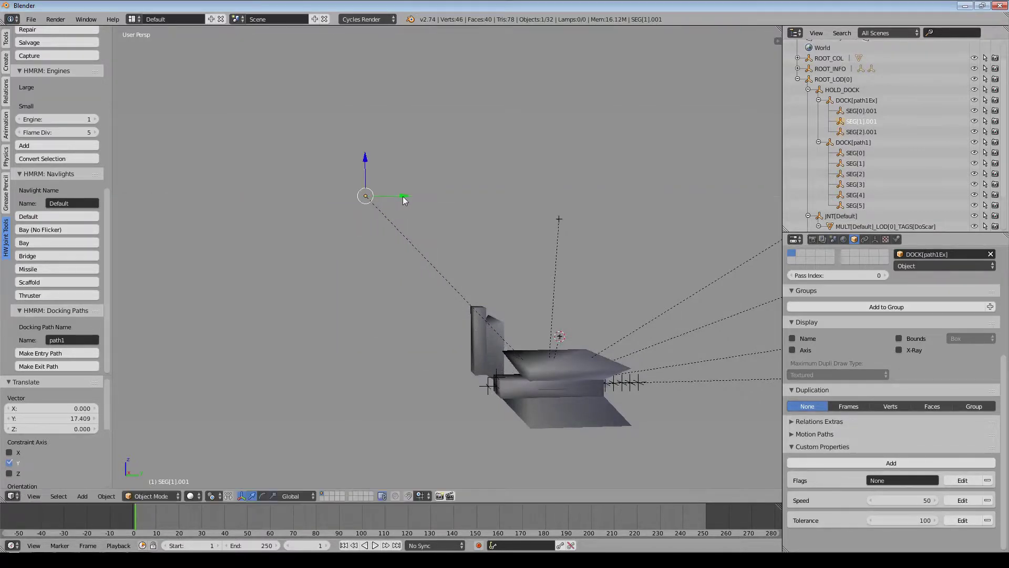
Move exit segment SEG[2].001 upward and along negative Y, placing it higher and farther out than SEG[1].001.
{"action": "left_click", "coordinate": [868, 132]}
{"action": "left_click_drag", "start_coordinate": [587, 339], "coordinate": [231, 93]}
{"action": "left_click_drag", "start_coordinate": [277, 132], "coordinate": [231, 131]}
{"action": "scroll", "coordinate": [510, 320], "scroll_direction": "down", "scroll_amount": 4}
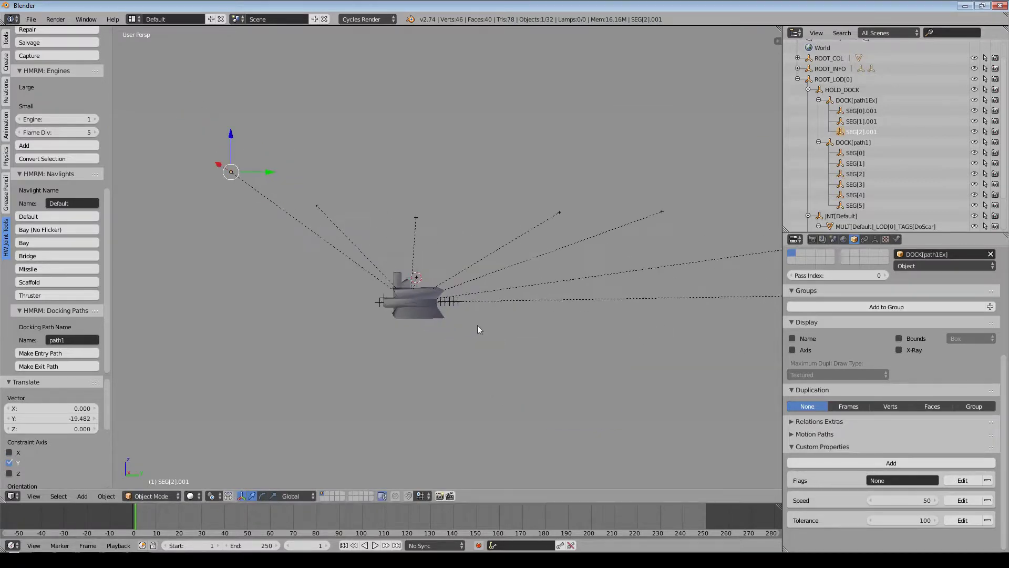
Shift SEG[2].001 much farther from the ship along negative Y and raise it further along Z.
{"action": "middle_click_drag", "start_coordinate": [616, 335], "coordinate": [439, 331], "text": "shift"}
{"action": "scroll", "coordinate": [442, 331], "scroll_direction": "down", "scroll_amount": 2}
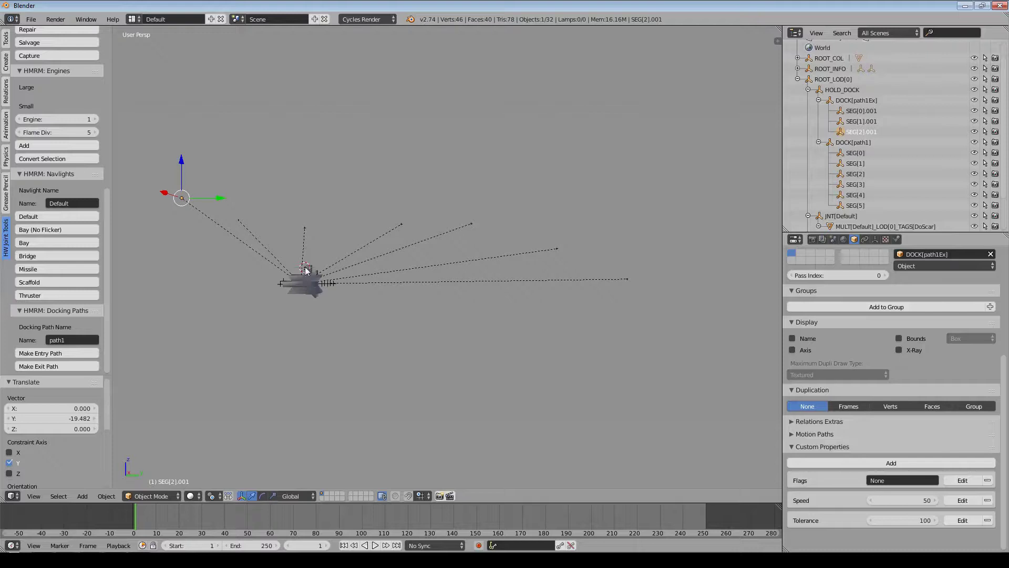
{"action": "middle_click_drag", "start_coordinate": [321, 281], "coordinate": [466, 374], "text": "shift"}
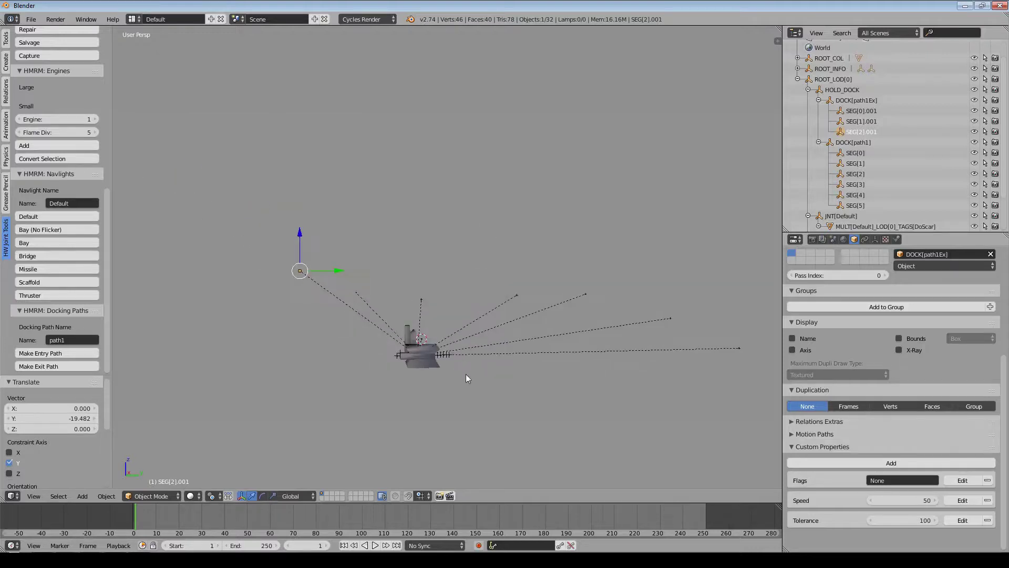
{"action": "scroll", "coordinate": [465, 374], "scroll_direction": "up", "scroll_amount": 2}
{"action": "left_click_drag", "start_coordinate": [285, 273], "coordinate": [154, 273]}
{"action": "middle_click_drag", "start_coordinate": [281, 344], "coordinate": [430, 360], "text": "shift"}
{"action": "left_click_drag", "start_coordinate": [269, 253], "coordinate": [268, 193]}
{"action": "left_click_drag", "start_coordinate": [318, 234], "coordinate": [291, 231]}
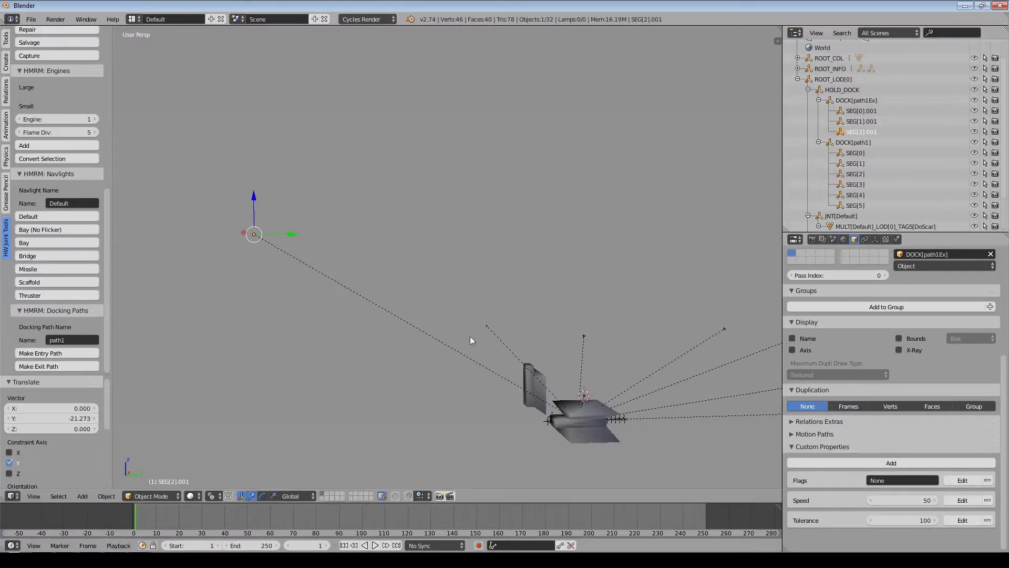
Move SEG[1].001 farther out along negative Y and raise it about 55 units along Z.
{"action": "right_click", "coordinate": [487, 322]}
{"action": "left_click_drag", "start_coordinate": [514, 324], "coordinate": [402, 237]}
{"action": "middle_click_drag", "start_coordinate": [491, 351], "coordinate": [429, 306], "text": "shift"}
{"action": "scroll", "coordinate": [488, 371], "scroll_direction": "up", "scroll_amount": 3}
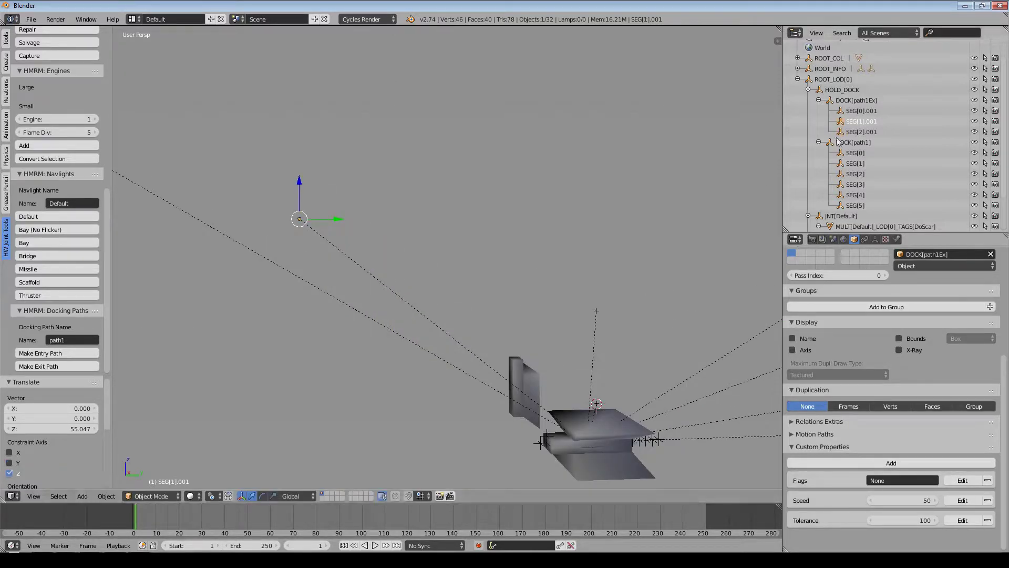
Set exit segment SEG[0].001's Flags to UseRot, and its Tolerance and Speed both to 5.
{"action": "left_click", "coordinate": [879, 110]}
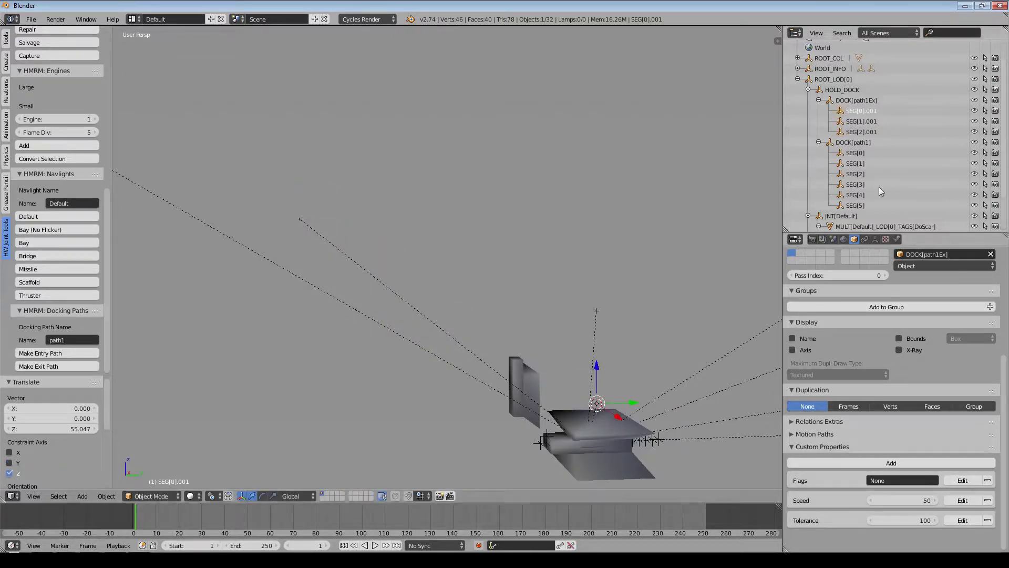
{"action": "left_click", "coordinate": [900, 480]}
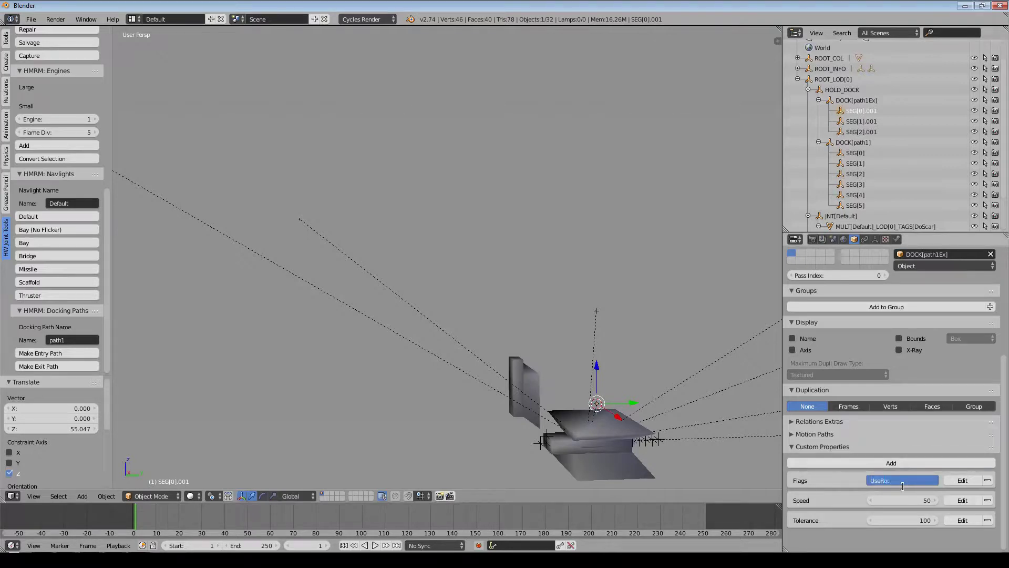
{"action": "type", "text": "UseRot"}
{"action": "key", "text": "Return"}
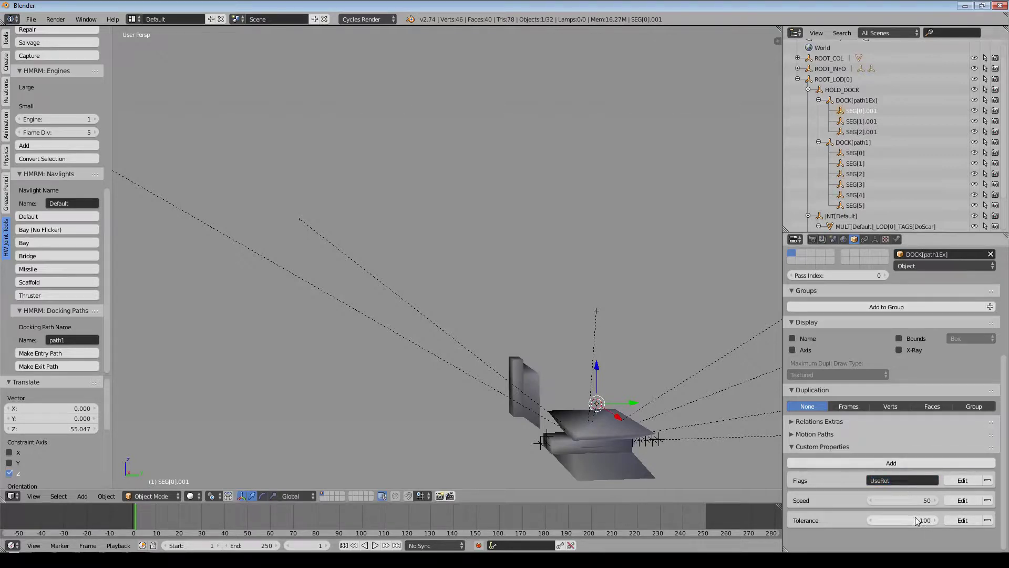
{"action": "left_click", "coordinate": [915, 520]}
{"action": "type", "text": "5"}
{"action": "key", "text": "Return"}
{"action": "left_click", "coordinate": [913, 497]}
{"action": "type", "text": "5"}
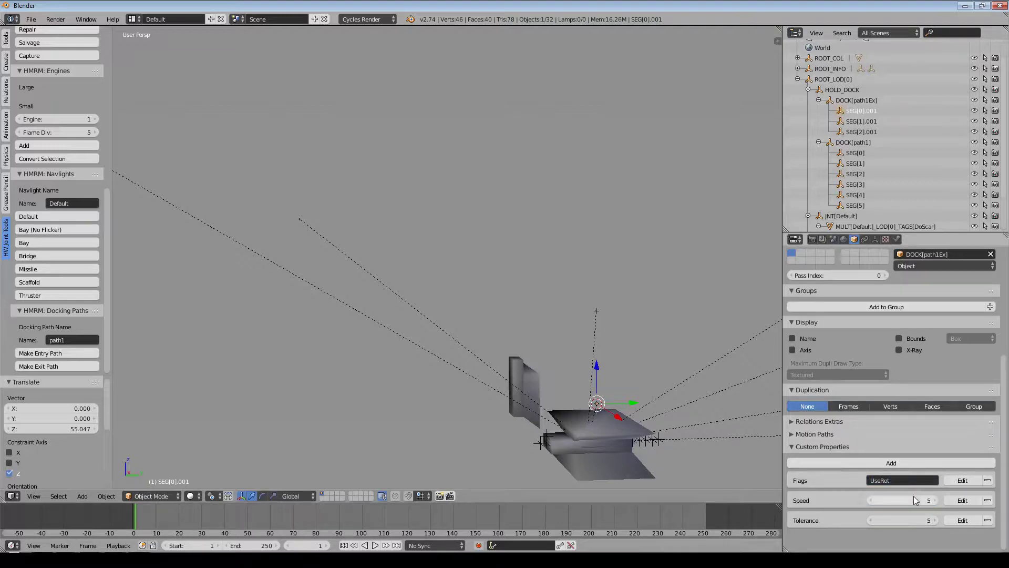
{"action": "key", "text": "Return"}
Set exit segment SEG[1].001's Flags to UseRot.
{"action": "right_click", "coordinate": [299, 219]}
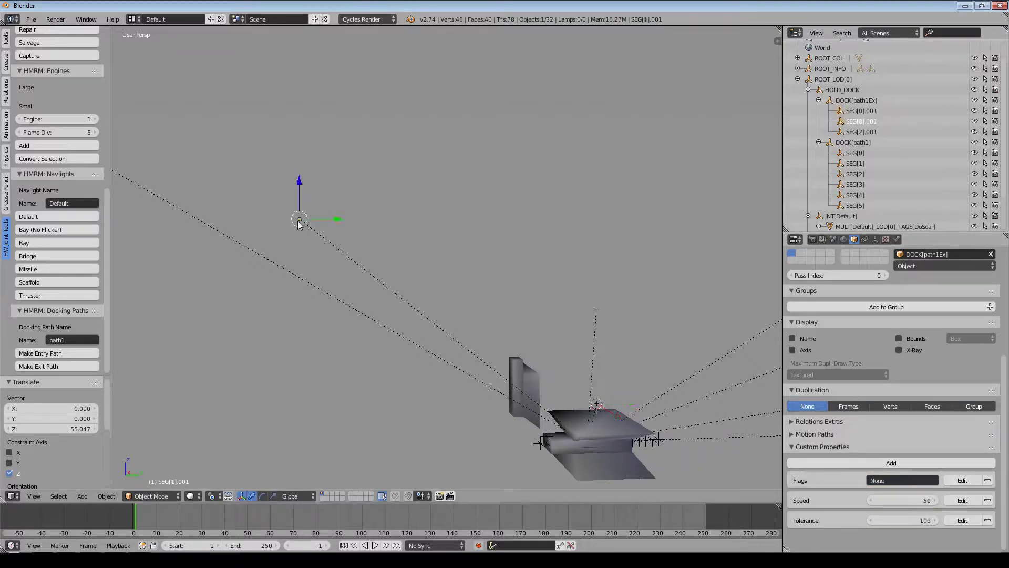
{"action": "left_click", "coordinate": [907, 480]}
{"action": "type", "text": "Use"}
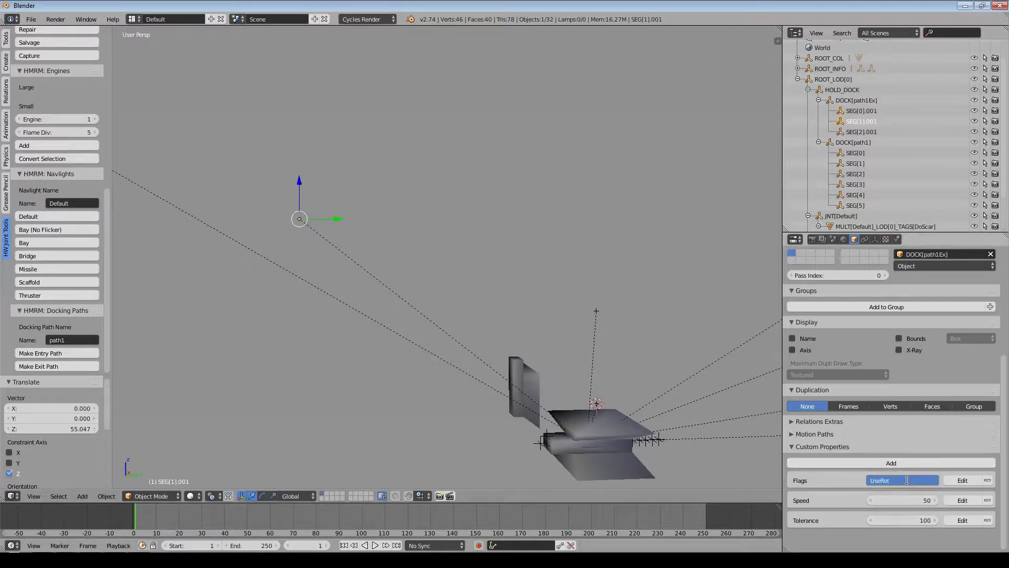
{"action": "type", "text": "Rot"}
{"action": "key", "text": "Return"}
Set exit segment SEG[2].001's Flags to UseRot and its Tolerance to 15.
{"action": "scroll", "coordinate": [500, 289], "scroll_direction": "down", "scroll_amount": 2}
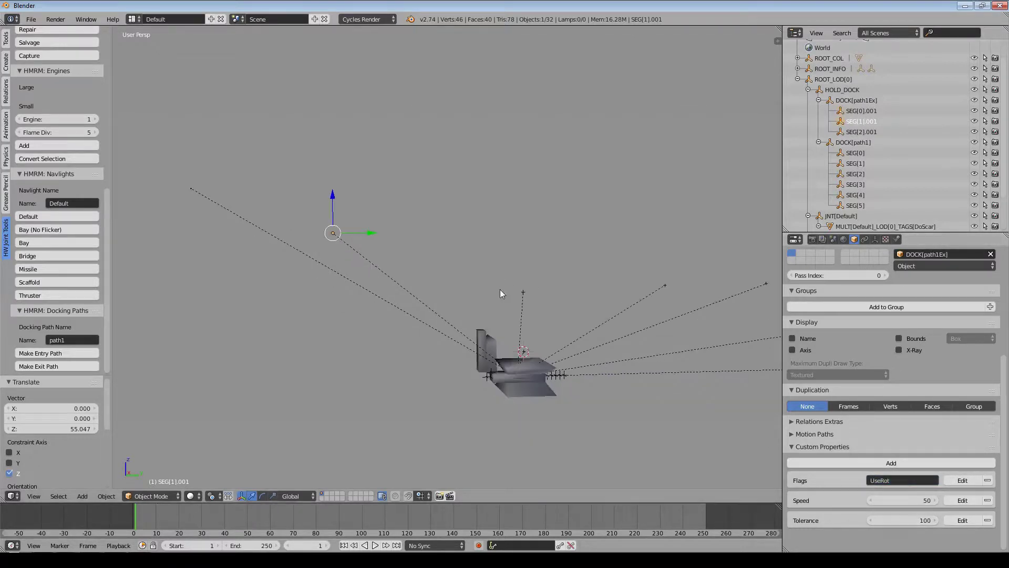
{"action": "right_click", "coordinate": [200, 191]}
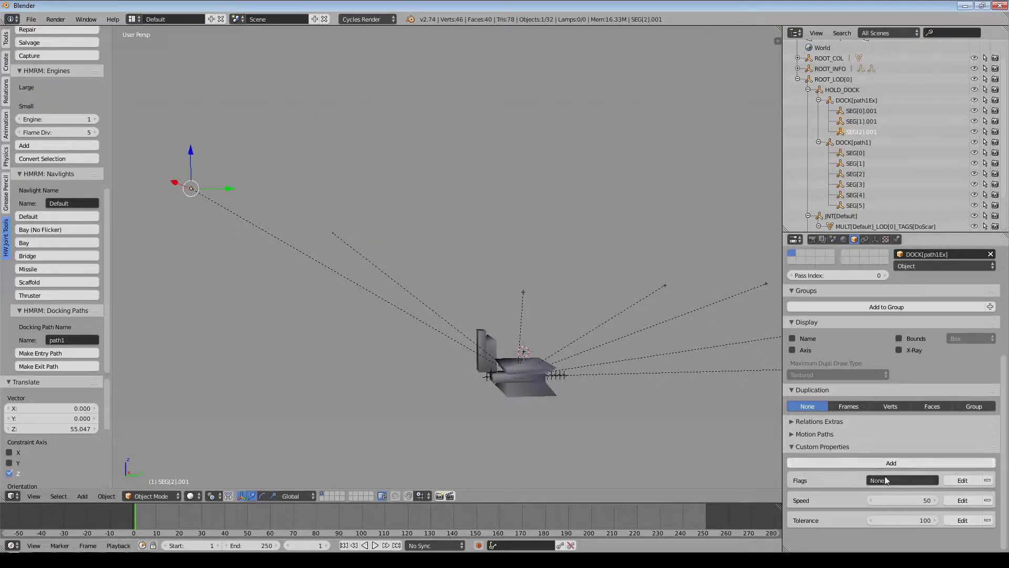
{"action": "left_click", "coordinate": [898, 480]}
{"action": "type", "text": "UseRot"}
{"action": "key", "text": "Return"}
{"action": "left_click", "coordinate": [911, 522]}
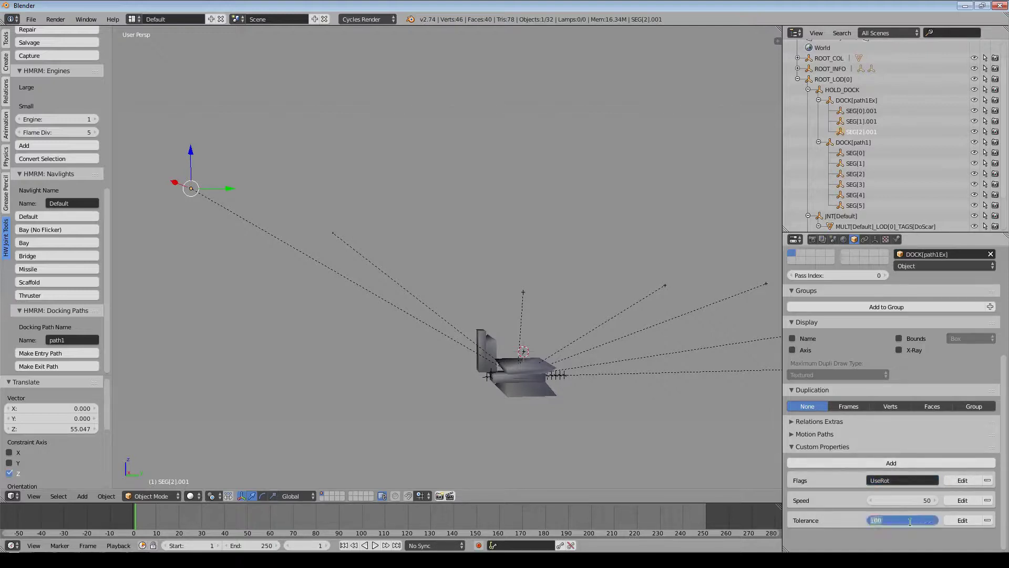
{"action": "type", "text": "14"}
{"action": "key", "text": "BackSpace"}
{"action": "type", "text": "5"}
{"action": "key", "text": "Return"}
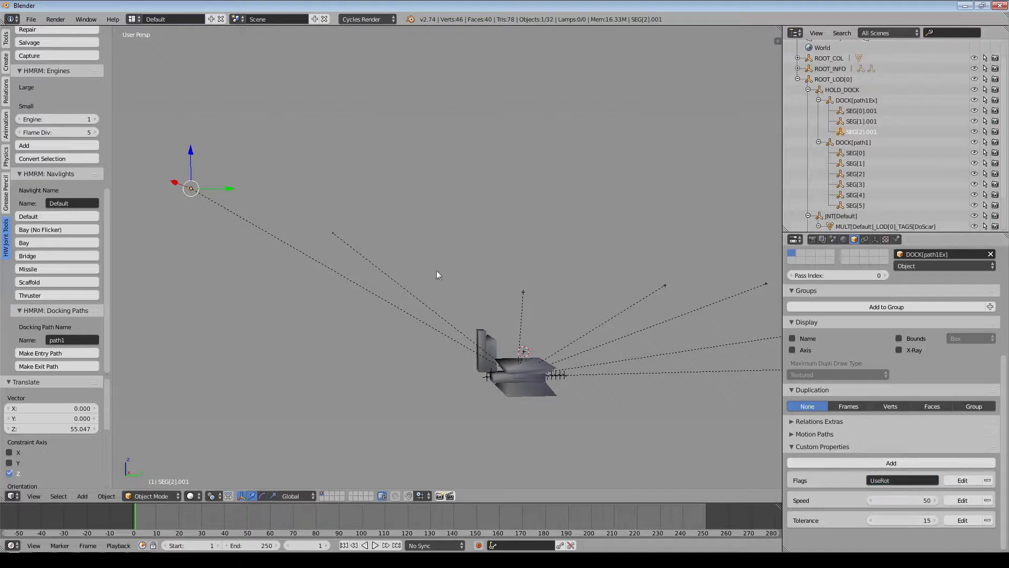
Set exit segment SEG[1].001's Tolerance to 10.
{"action": "right_click", "coordinate": [342, 234]}
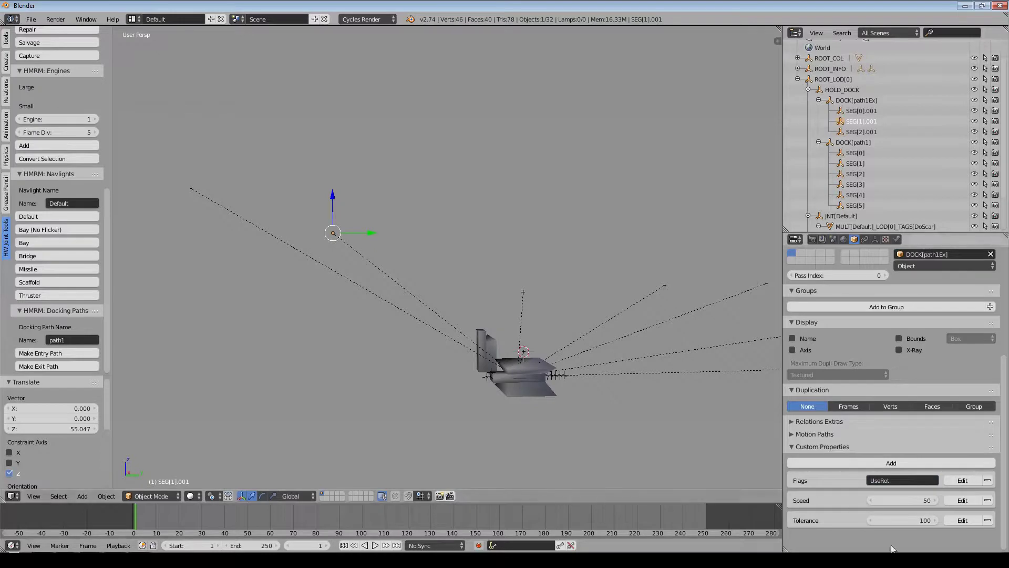
{"action": "left_click", "coordinate": [914, 520]}
{"action": "type", "text": "10"}
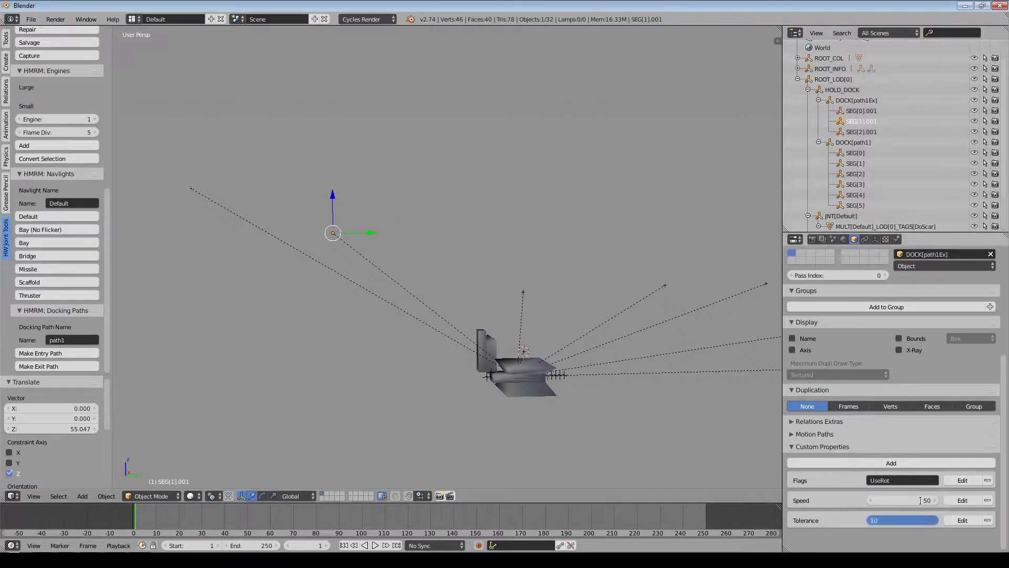
{"action": "key", "text": "Return"}
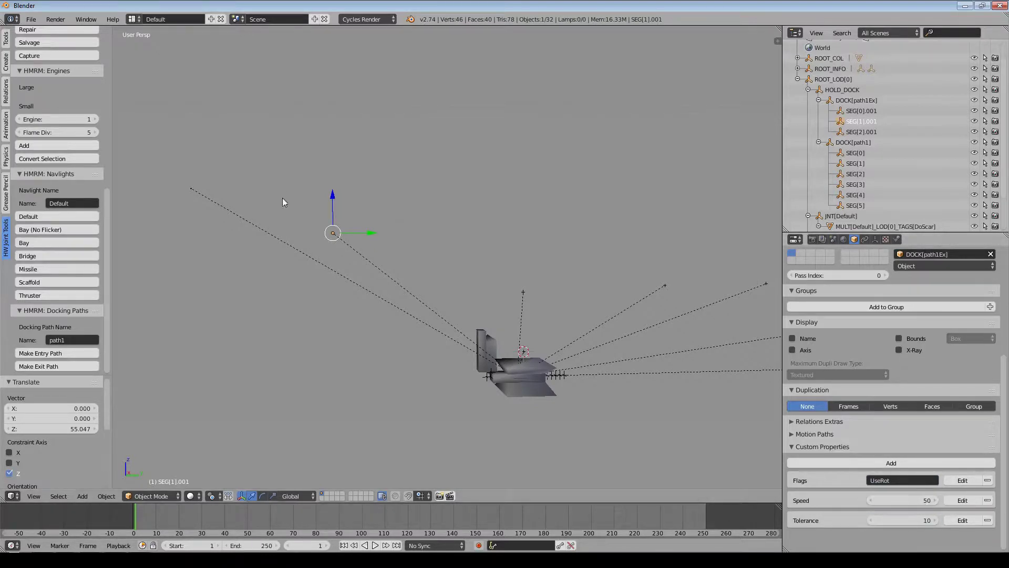
Set the exit path DOCK[path1Ex]'s Fam property to Corvette and remove its MAD property.
{"action": "middle_click_drag", "start_coordinate": [282, 202], "coordinate": [453, 266]}
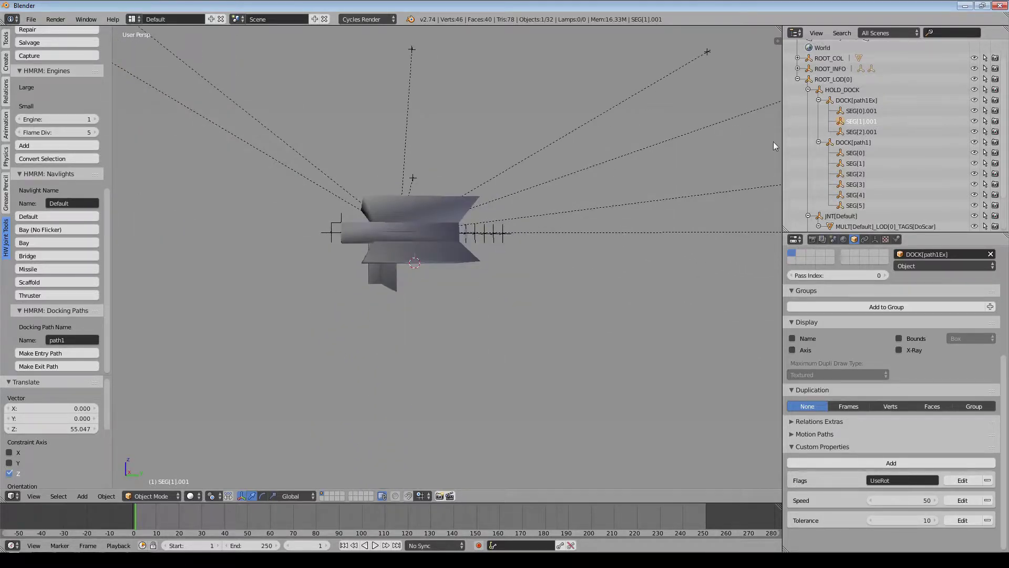
{"action": "left_click", "coordinate": [868, 100]}
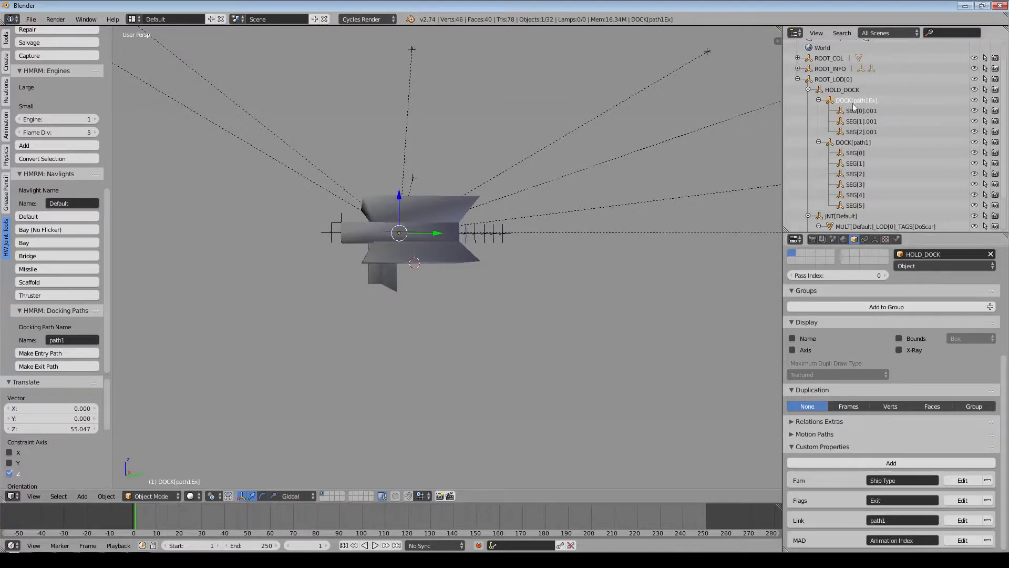
{"action": "left_click", "coordinate": [904, 480]}
{"action": "type", "text": "Corvette"}
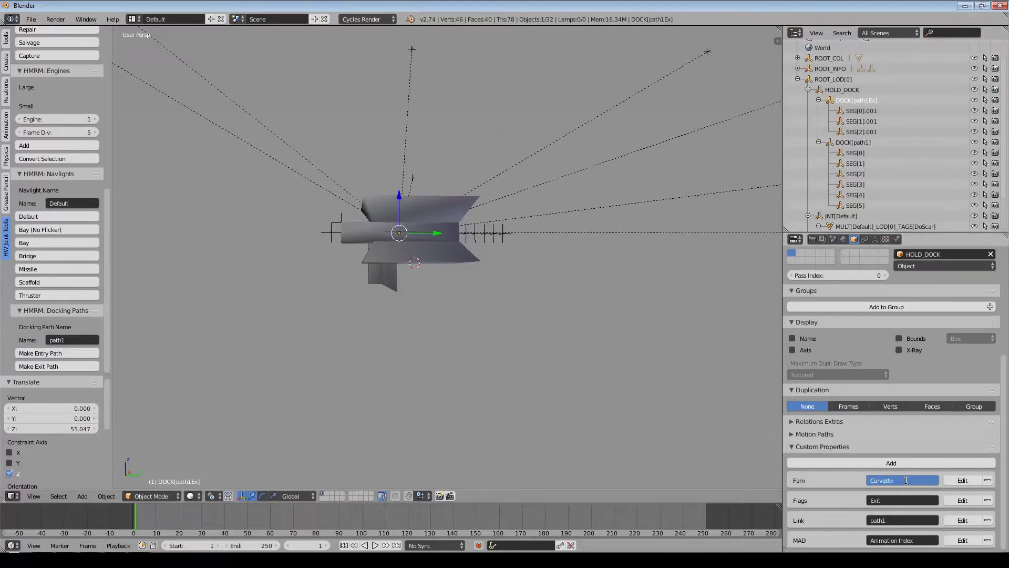
{"action": "key", "text": "Return"}
{"action": "left_click", "coordinate": [987, 540]}
Create a second docking entry path named path2.
{"action": "middle_click_drag", "start_coordinate": [488, 271], "coordinate": [483, 348]}
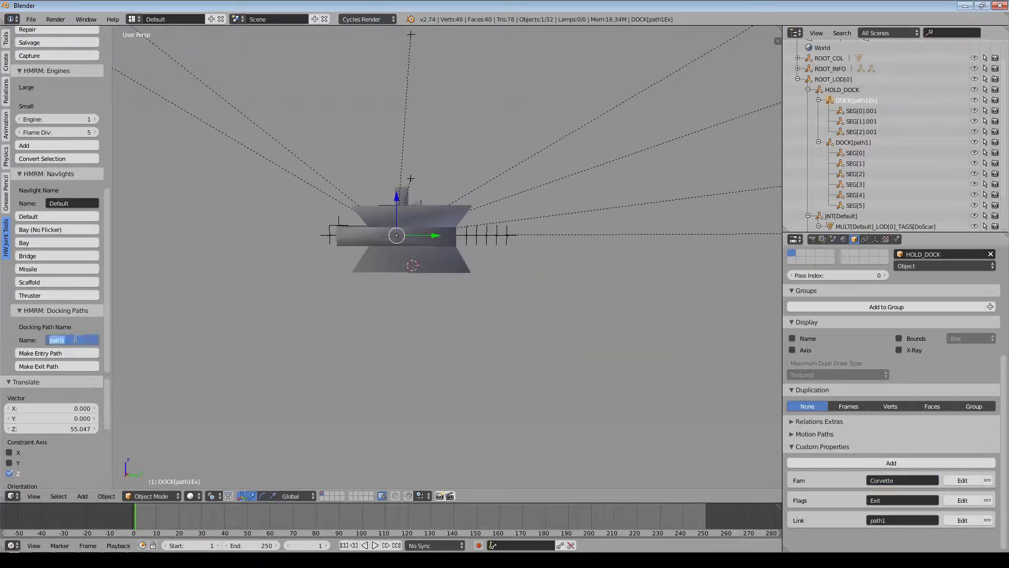
{"action": "left_click", "coordinate": [77, 339]}
{"action": "key", "text": "Return"}
{"action": "middle_click_drag", "start_coordinate": [335, 390], "coordinate": [388, 341]}
{"action": "scroll", "coordinate": [360, 333], "scroll_direction": "up", "scroll_amount": 2}
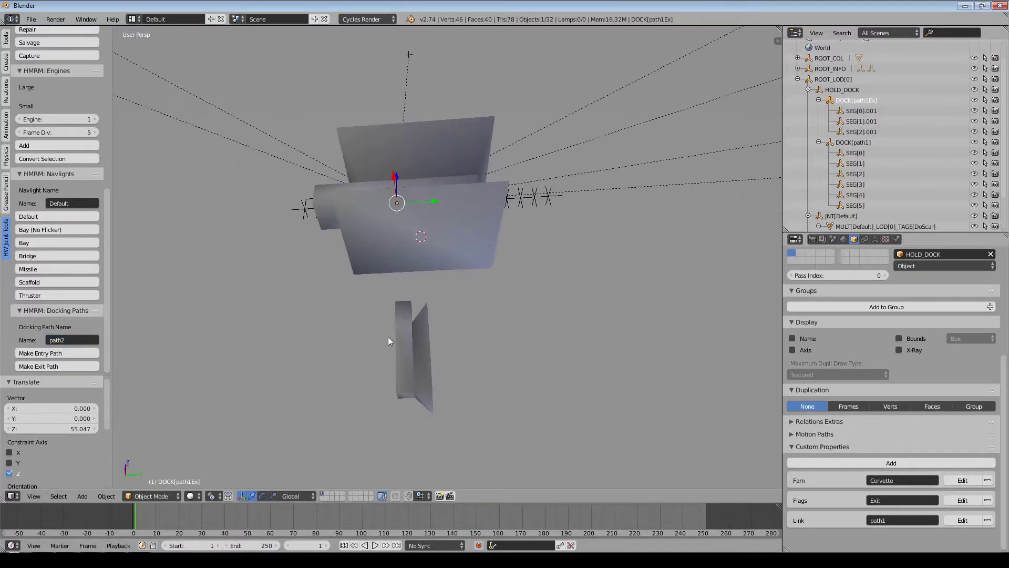
{"action": "left_click", "coordinate": [45, 353]}
Set DOCK[path2]'s Fam property to Fighter and its Flags to Latch, and remove its MAD property.
{"action": "mouse_move", "coordinate": [406, 263]}
{"action": "middle_mouse_down"}
{"action": "mouse_move", "coordinate": [444, 242]}
{"action": "mouse_move", "coordinate": [415, 271]}
{"action": "middle_mouse_up"}
{"action": "middle_click_drag", "start_coordinate": [476, 264], "coordinate": [584, 273]}
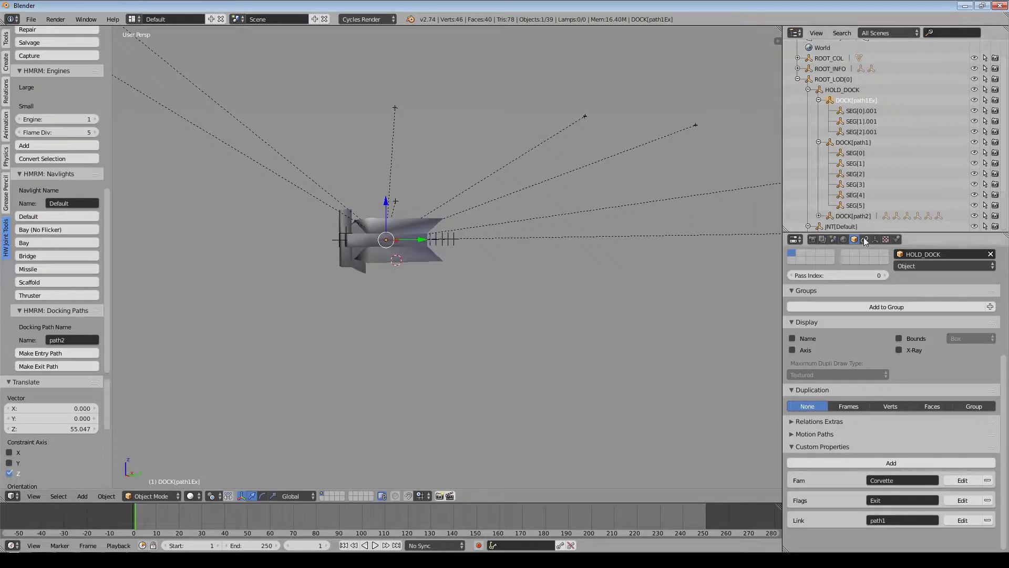
{"action": "left_click", "coordinate": [858, 219]}
{"action": "left_click", "coordinate": [915, 480]}
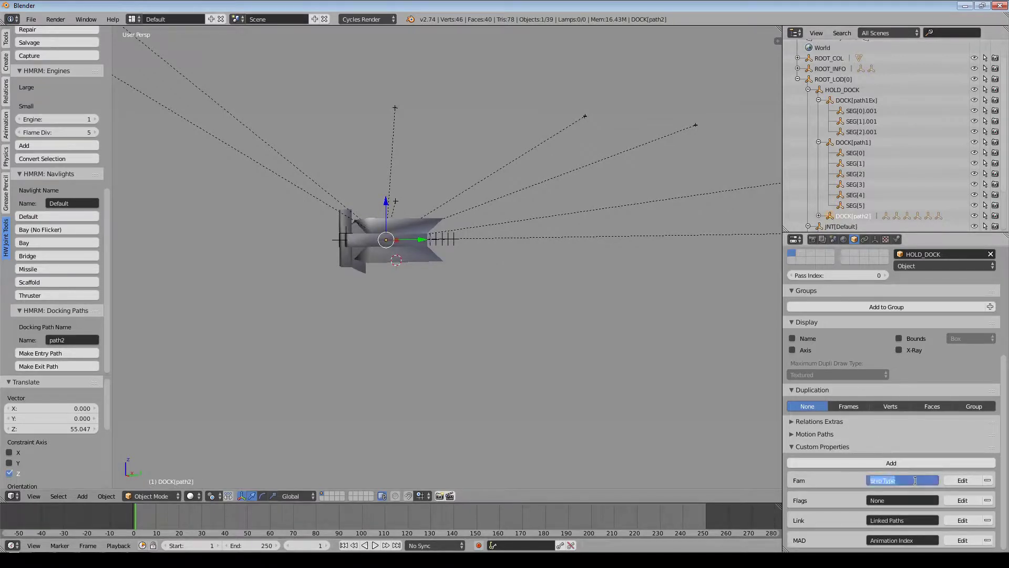
{"action": "type", "text": "Fighter"}
{"action": "key", "text": "Return"}
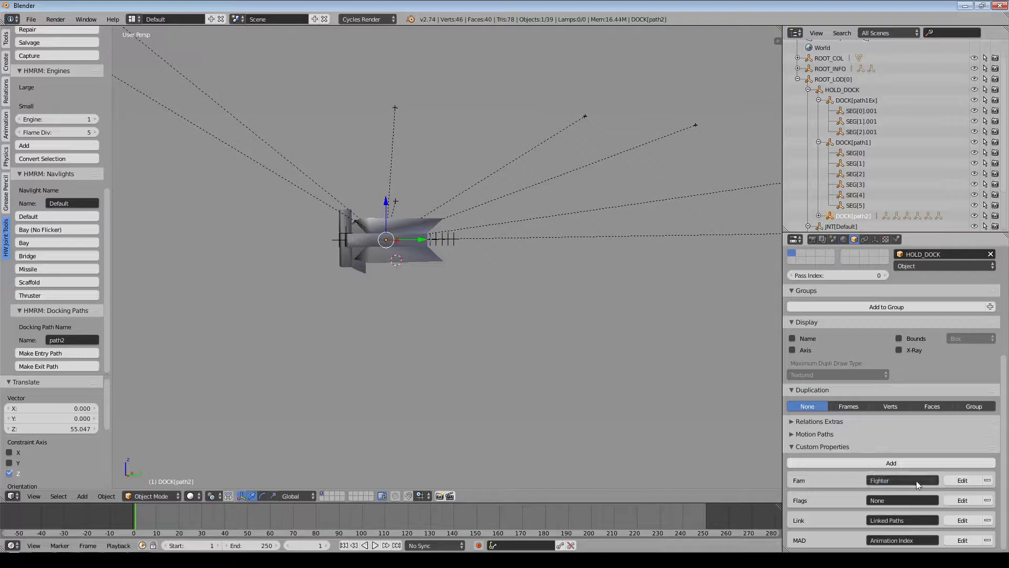
{"action": "left_click", "coordinate": [884, 499]}
{"action": "type", "text": "Latch"}
{"action": "key", "text": "Return"}
{"action": "left_click", "coordinate": [990, 543]}
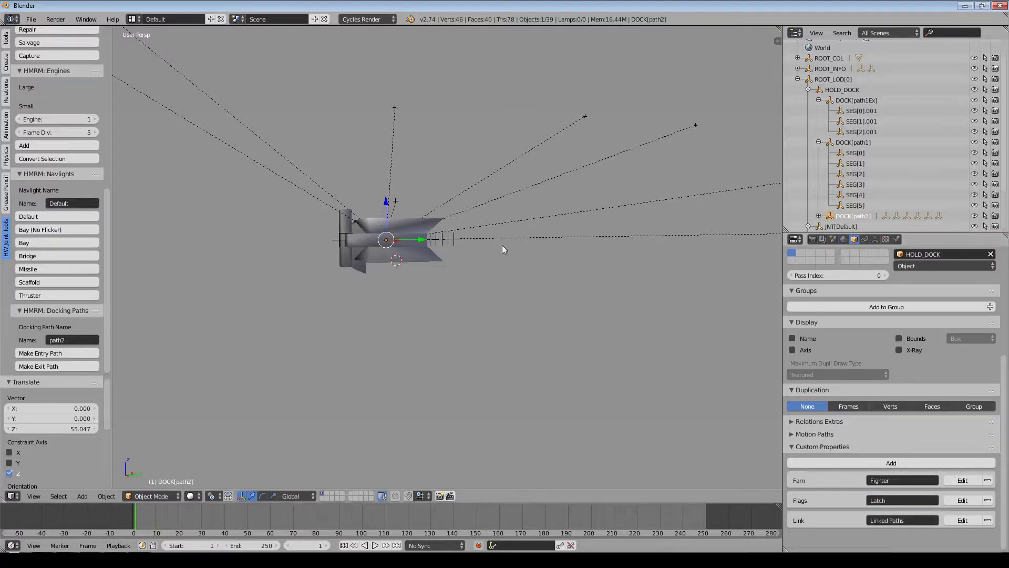
Select all six segments under DOCK[path2] and move them about 6.9 units down along Z.
{"action": "middle_click_drag", "start_coordinate": [499, 310], "coordinate": [480, 317]}
{"action": "scroll", "coordinate": [946, 160], "scroll_direction": "down", "scroll_amount": 3}
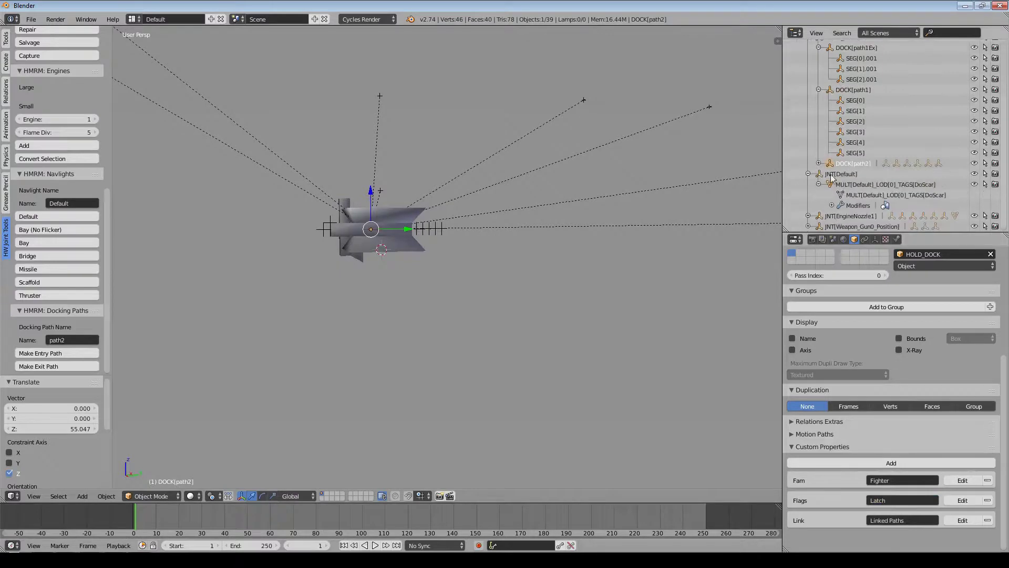
{"action": "left_click", "coordinate": [818, 163]}
{"action": "scroll", "coordinate": [920, 185], "scroll_direction": "down", "scroll_amount": 3}
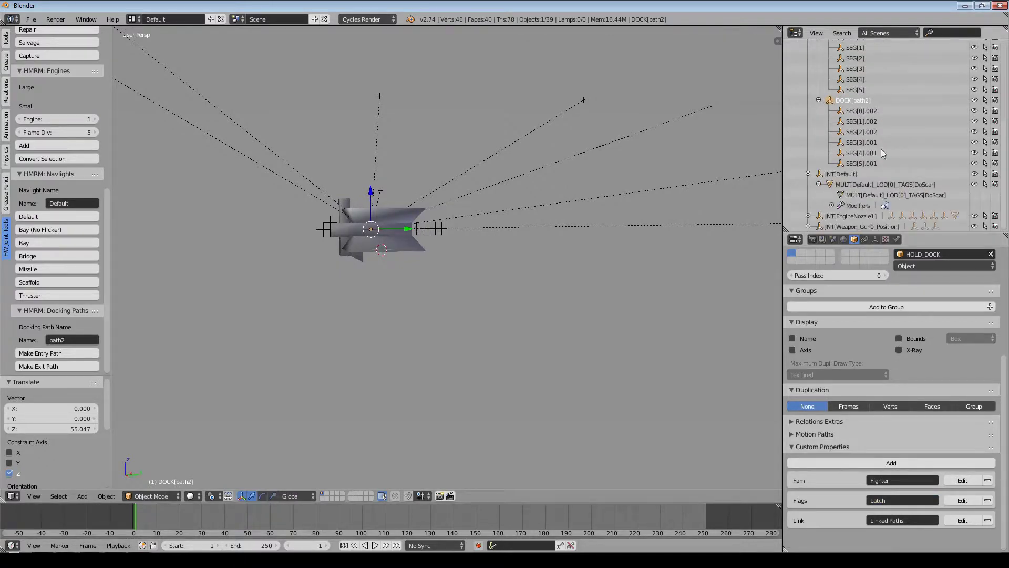
{"action": "left_click", "coordinate": [862, 111]}
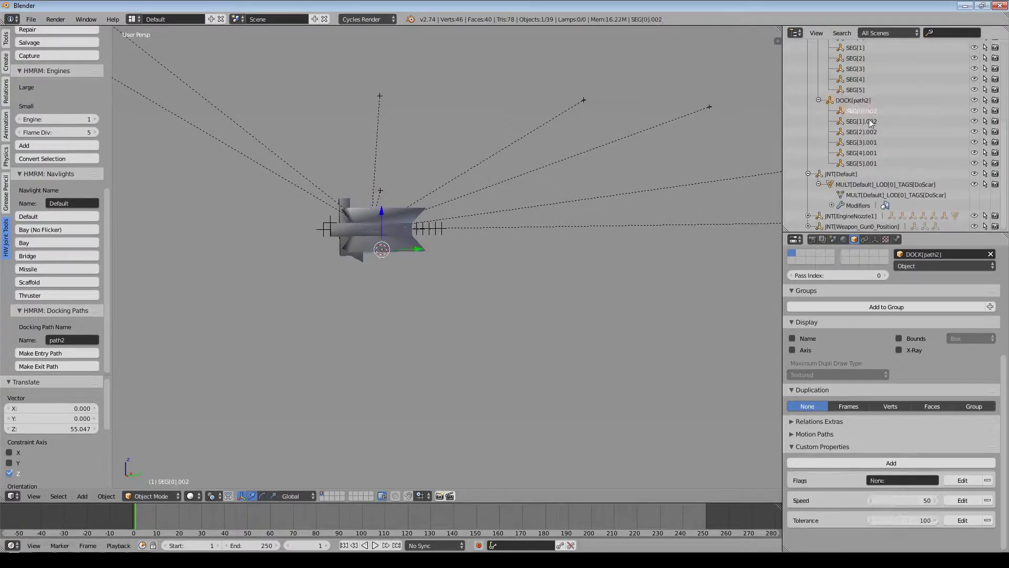
{"action": "left_click", "coordinate": [867, 153], "text": "ctrl"}
{"action": "left_click", "coordinate": [864, 164], "text": "ctrl"}
{"action": "scroll", "coordinate": [497, 279], "scroll_direction": "up", "scroll_amount": 3}
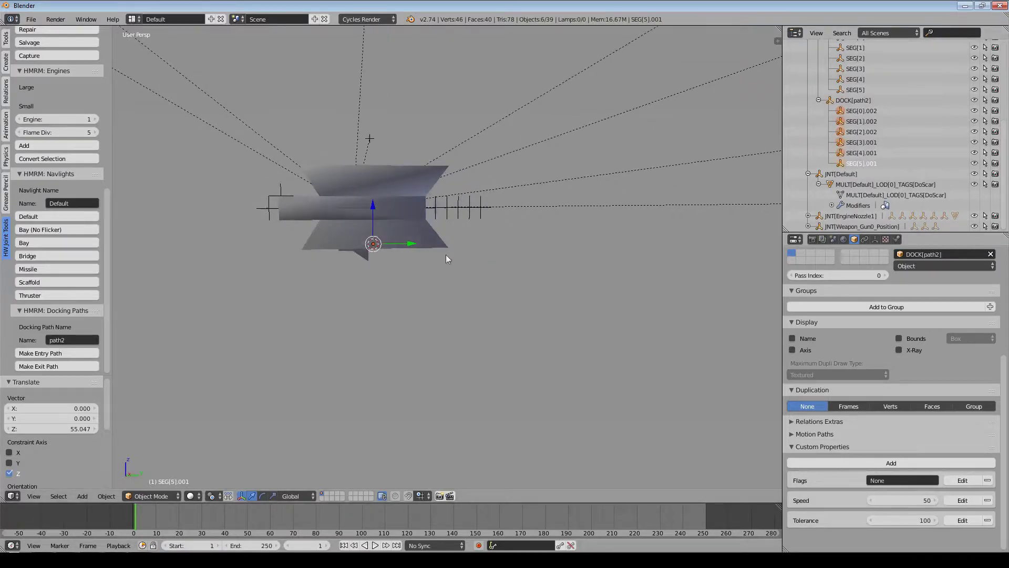
{"action": "left_click_drag", "start_coordinate": [367, 209], "coordinate": [369, 223]}
Move SEG[4].001 of DOCK[path2] straight down along Z by about 81 units, below the ship.
{"action": "middle_click_drag", "start_coordinate": [529, 283], "coordinate": [524, 260]}
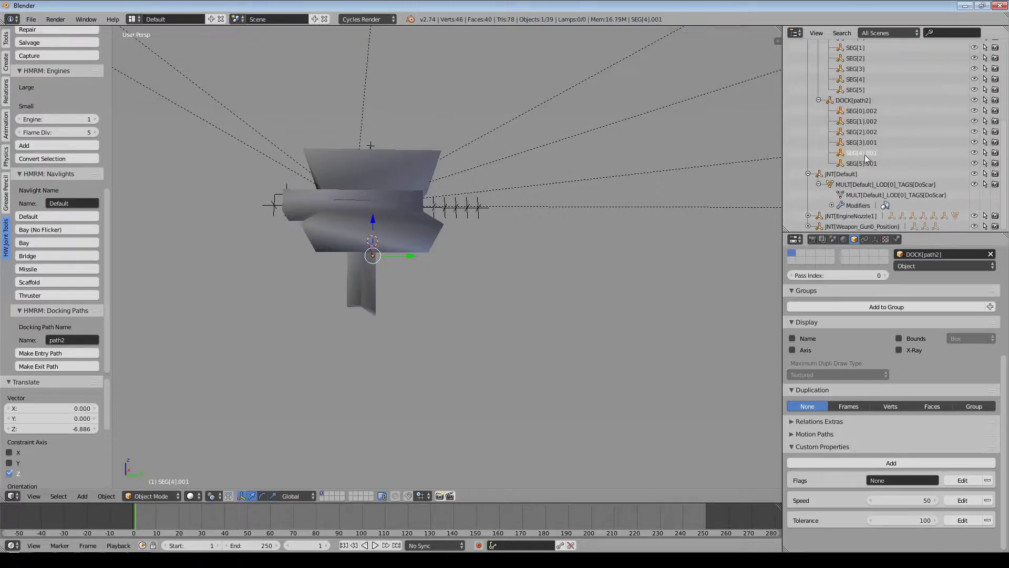
{"action": "left_click_drag", "start_coordinate": [374, 225], "coordinate": [379, 418]}
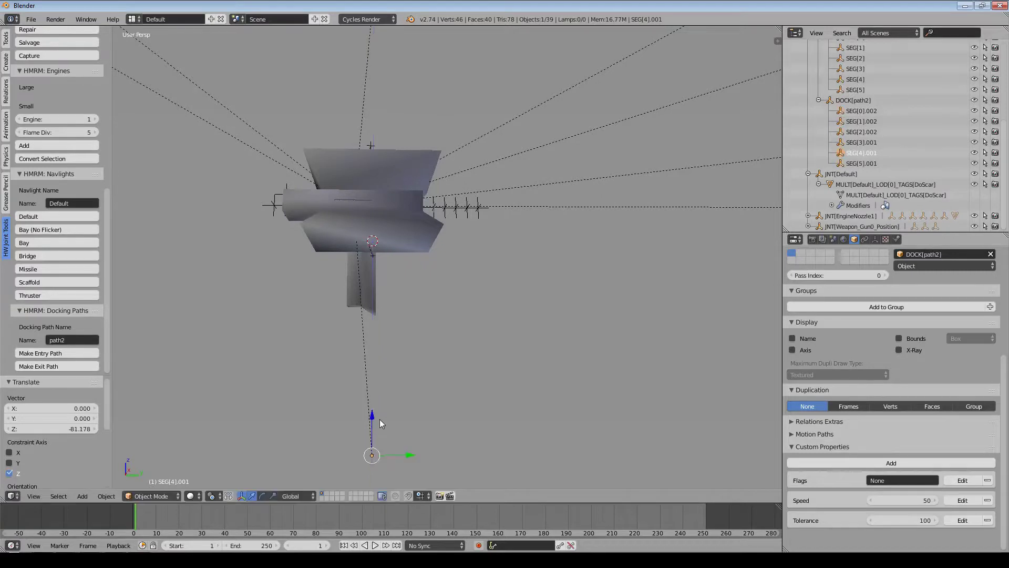
In the right orthographic view, move SEG[3].001 about 151.5 units along Y and -100.5 along Z.
{"action": "left_click", "coordinate": [862, 142]}
{"action": "scroll", "coordinate": [532, 314], "scroll_direction": "down", "scroll_amount": 3}
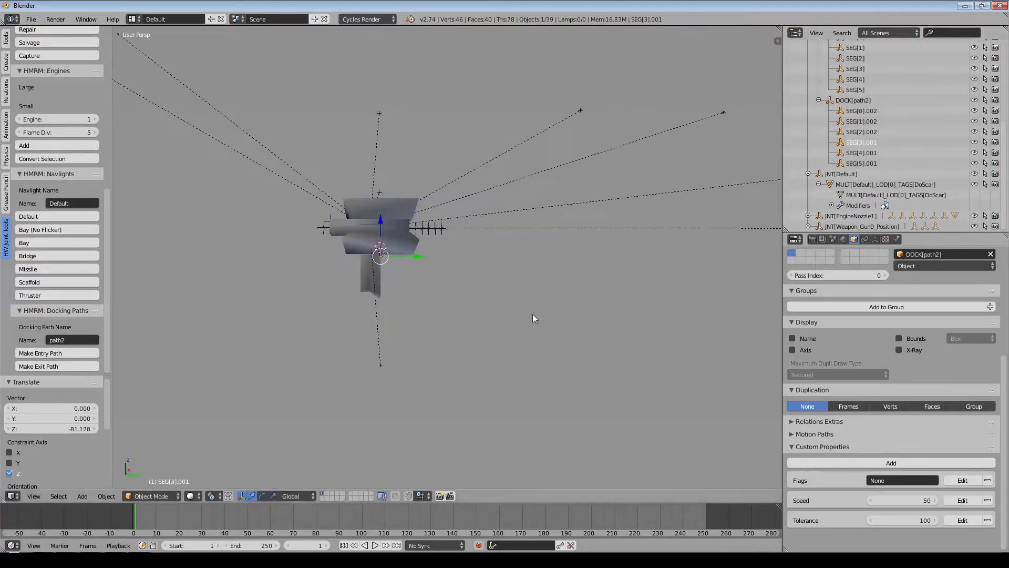
{"action": "key", "text": "q"}
{"action": "left_click", "coordinate": [551, 281]}
{"action": "key", "text": "q"}
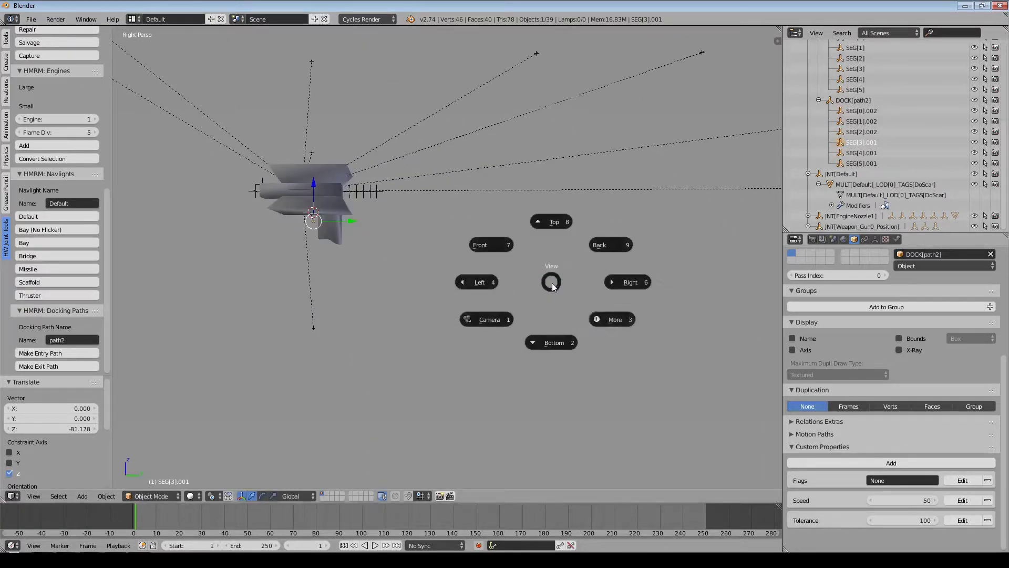
{"action": "left_click", "coordinate": [572, 317]}
{"action": "left_click", "coordinate": [523, 317]}
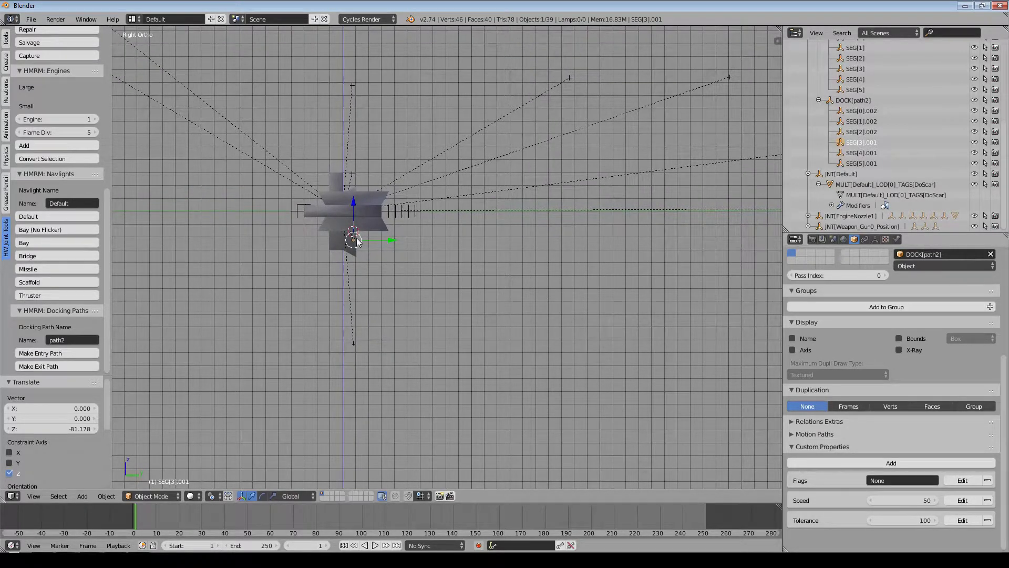
{"action": "left_click_drag", "start_coordinate": [355, 240], "coordinate": [550, 367]}
Move SEG[2].002 of DOCK[path2] about 289 units along Y and -107 along Z.
{"action": "left_click", "coordinate": [862, 131]}
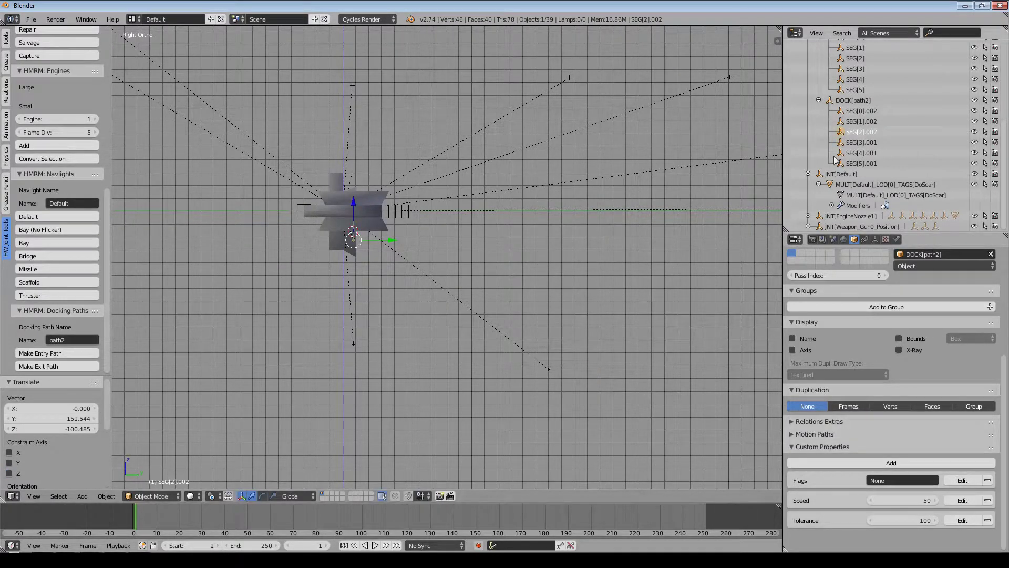
{"action": "middle_click_drag", "start_coordinate": [637, 247], "coordinate": [510, 193], "text": "shift"}
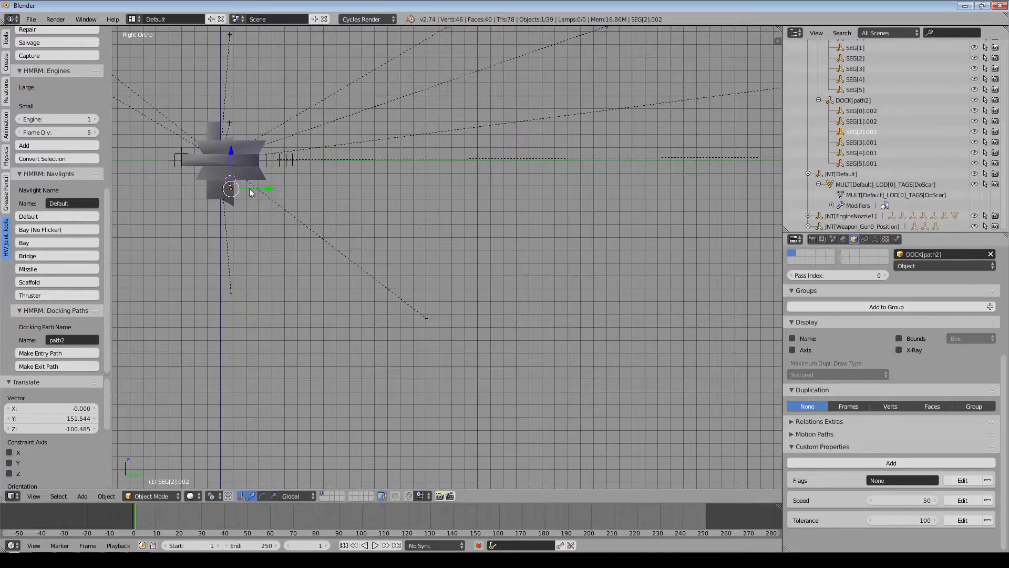
{"action": "key", "text": "g"}
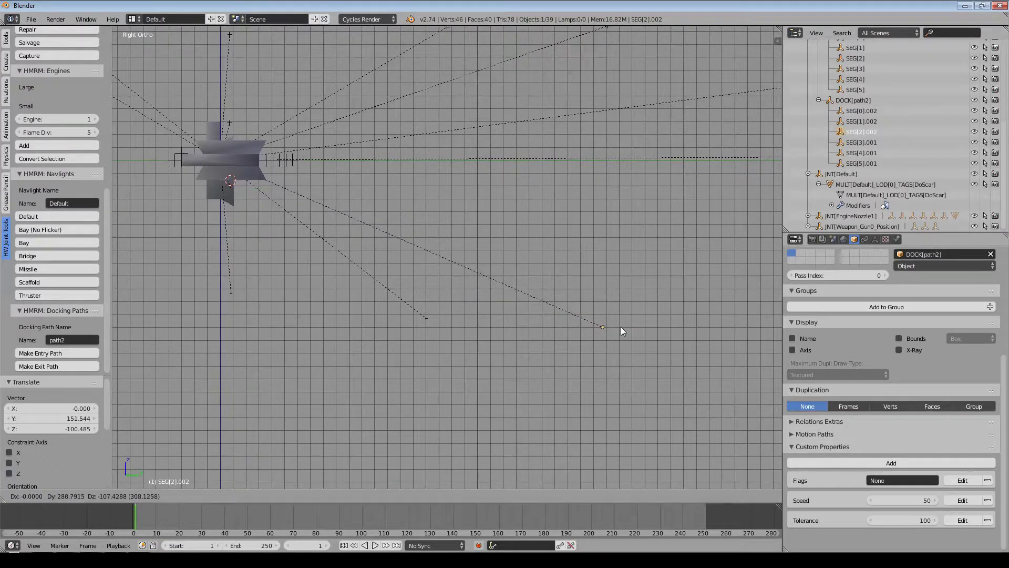
{"action": "left_click", "coordinate": [620, 326]}
Move SEG[1].002 of DOCK[path2] about 430 units along Y and -109 along Z.
{"action": "left_click", "coordinate": [861, 121]}
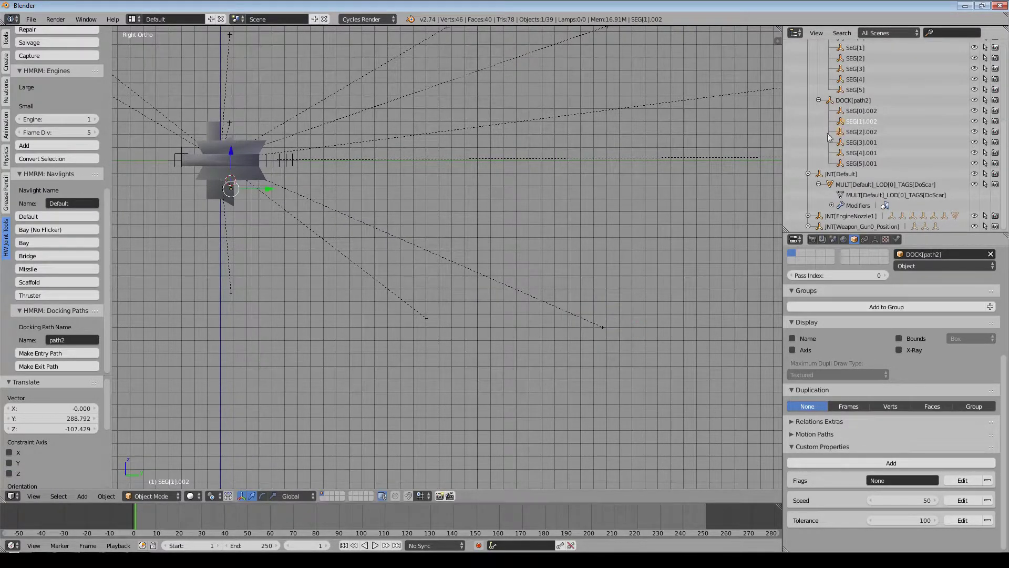
{"action": "scroll", "coordinate": [519, 215], "scroll_direction": "down", "scroll_amount": 1}
{"action": "middle_click_drag", "start_coordinate": [518, 216], "coordinate": [462, 208], "text": "shift"}
{"action": "key", "text": "g"}
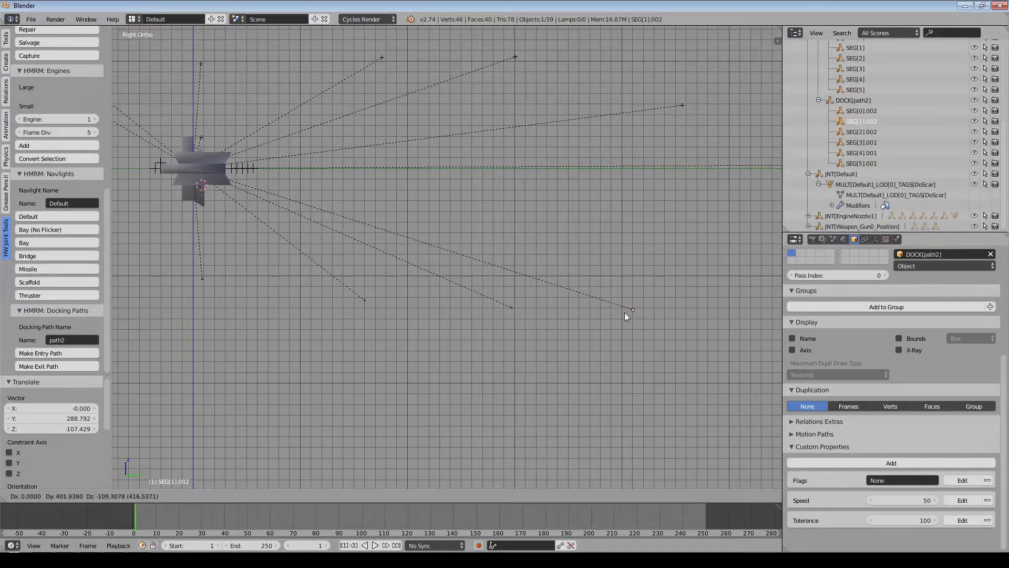
{"action": "left_click", "coordinate": [654, 310]}
Move SEG[0].002 about 577 units along Y and 15.5 along Z, next to the far end of path1.
{"action": "scroll", "coordinate": [657, 308], "scroll_direction": "down", "scroll_amount": 2}
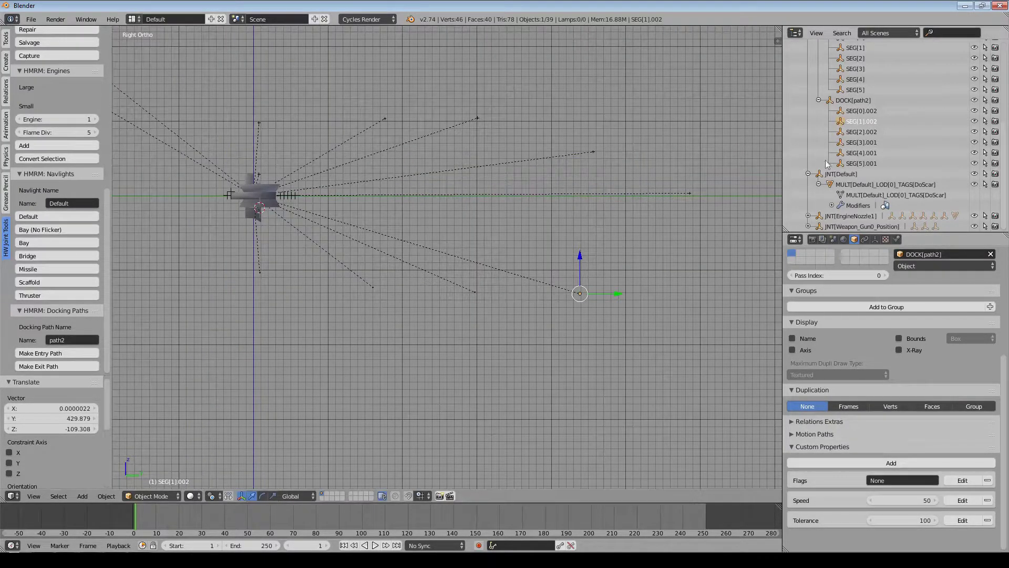
{"action": "left_click", "coordinate": [861, 111]}
{"action": "key", "text": "g"}
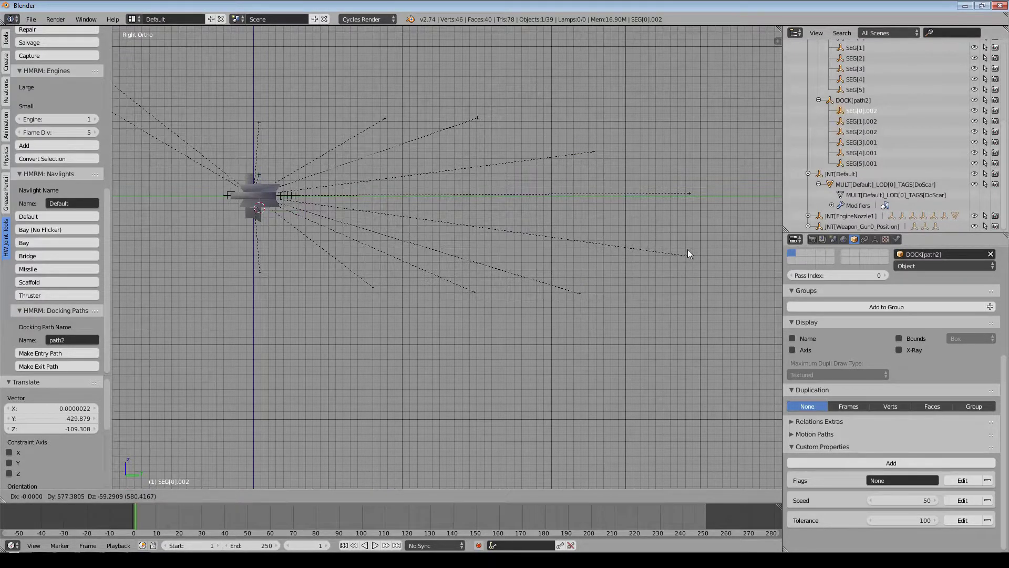
{"action": "left_click", "coordinate": [687, 194]}
Set the custom properties of SEG[5].001 to Flags UseRot, Speed 5 and Tolerance 5.
{"action": "scroll", "coordinate": [539, 257], "scroll_direction": "up", "scroll_amount": 2}
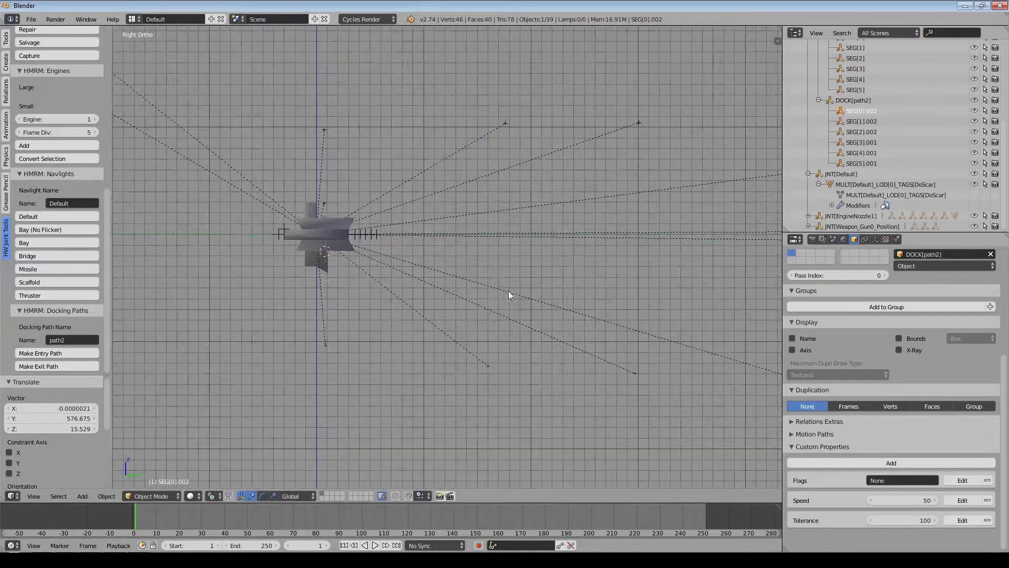
{"action": "middle_click_drag", "start_coordinate": [478, 275], "coordinate": [519, 279]}
{"action": "scroll", "coordinate": [517, 279], "scroll_direction": "up", "scroll_amount": 2}
{"action": "scroll", "coordinate": [464, 286], "scroll_direction": "up", "scroll_amount": 3}
{"action": "middle_click_drag", "start_coordinate": [427, 297], "coordinate": [481, 277], "text": "shift"}
{"action": "left_click", "coordinate": [870, 165]}
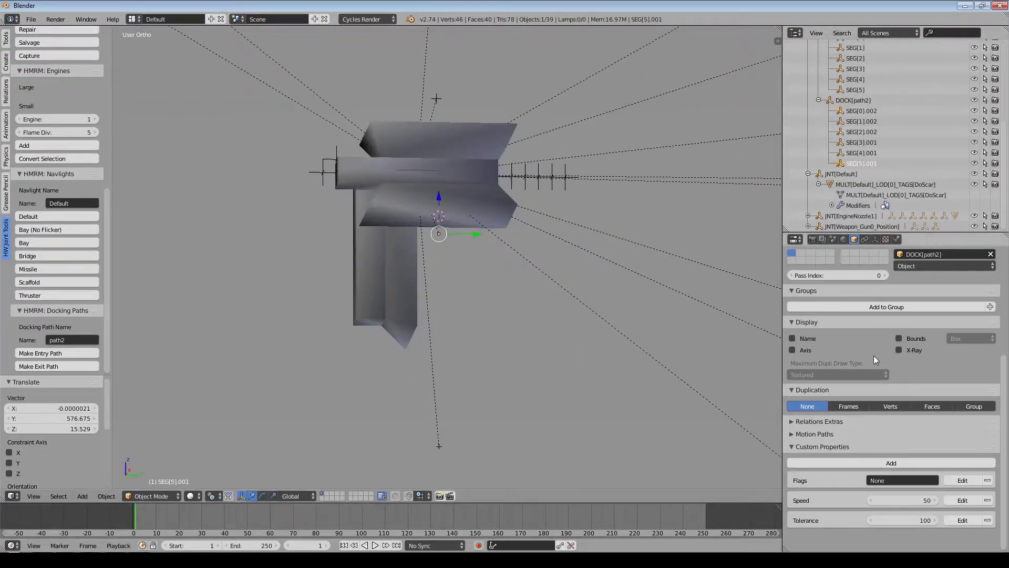
{"action": "left_click", "coordinate": [886, 480]}
{"action": "type", "text": "UseRot"}
{"action": "left_click", "coordinate": [907, 499]}
{"action": "type", "text": "5"}
{"action": "key", "text": "Return"}
{"action": "left_click", "coordinate": [906, 521]}
{"action": "type", "text": "5"}
{"action": "key", "text": "Return"}
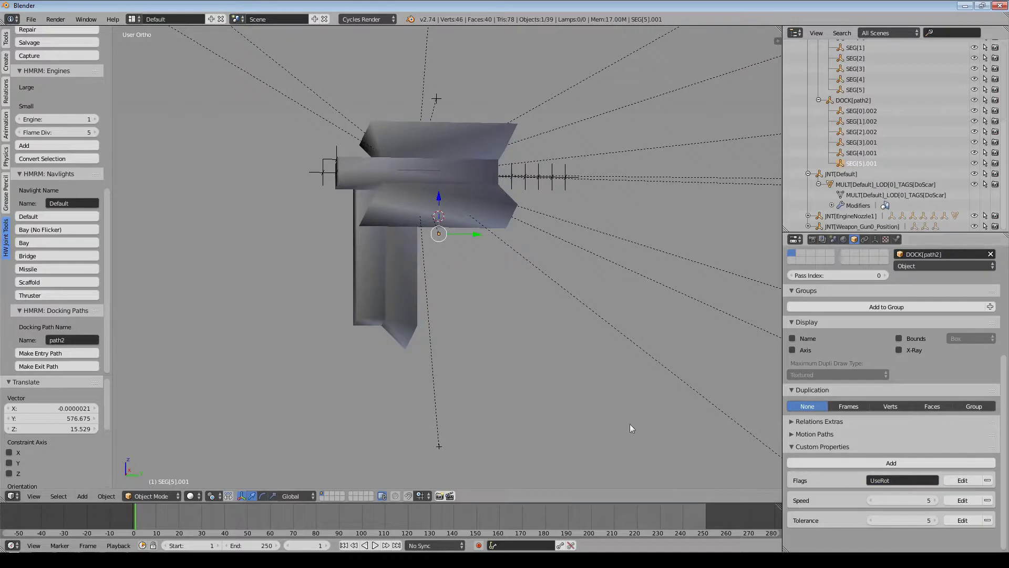
Set the custom properties of SEG[4].001 to Flags UseRot, Speed 5 and Tolerance 5.
{"action": "right_click", "coordinate": [443, 452]}
{"action": "left_click", "coordinate": [892, 480]}
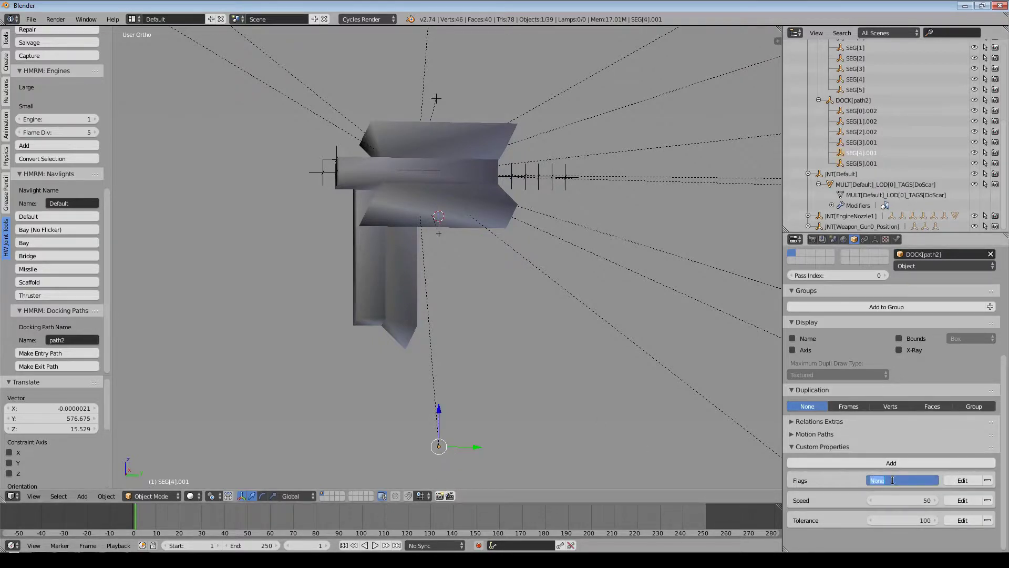
{"action": "type", "text": "UseRot"}
{"action": "key", "text": "Return"}
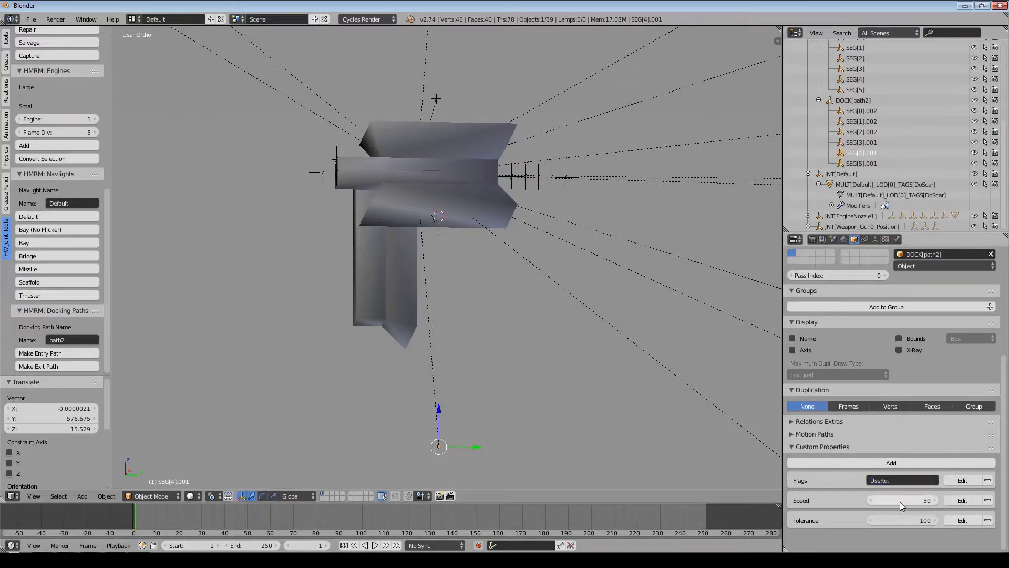
{"action": "left_click", "coordinate": [899, 501]}
{"action": "type", "text": "5"}
{"action": "left_click", "coordinate": [899, 520]}
{"action": "type", "text": "5"}
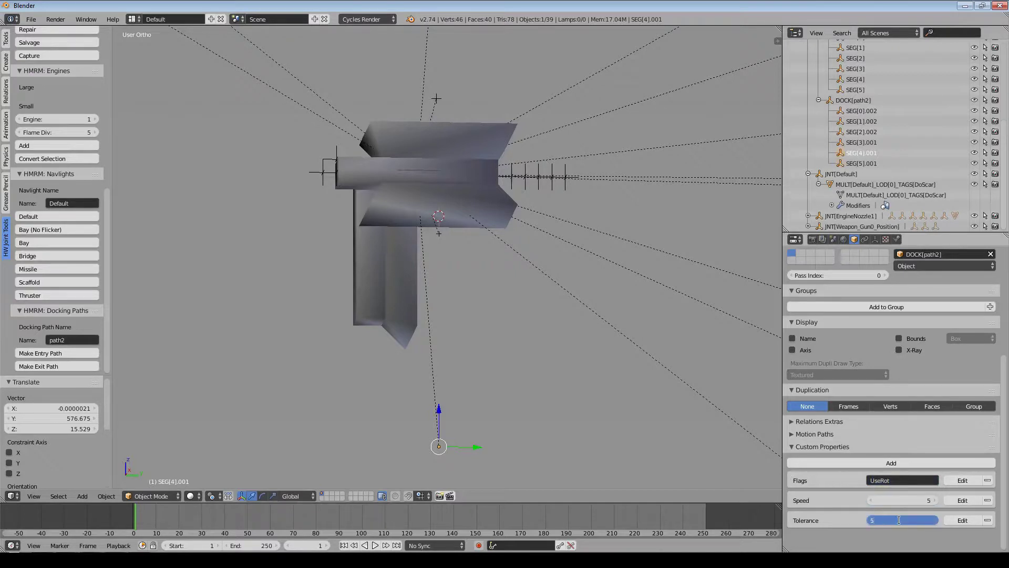
{"action": "key", "text": "Return"}
Set the Tolerance of SEG[3].001 to 10 and remove its Flags property.
{"action": "scroll", "coordinate": [686, 427], "scroll_direction": "down", "scroll_amount": 3}
{"action": "middle_click_drag", "start_coordinate": [696, 416], "coordinate": [563, 397], "text": "shift"}
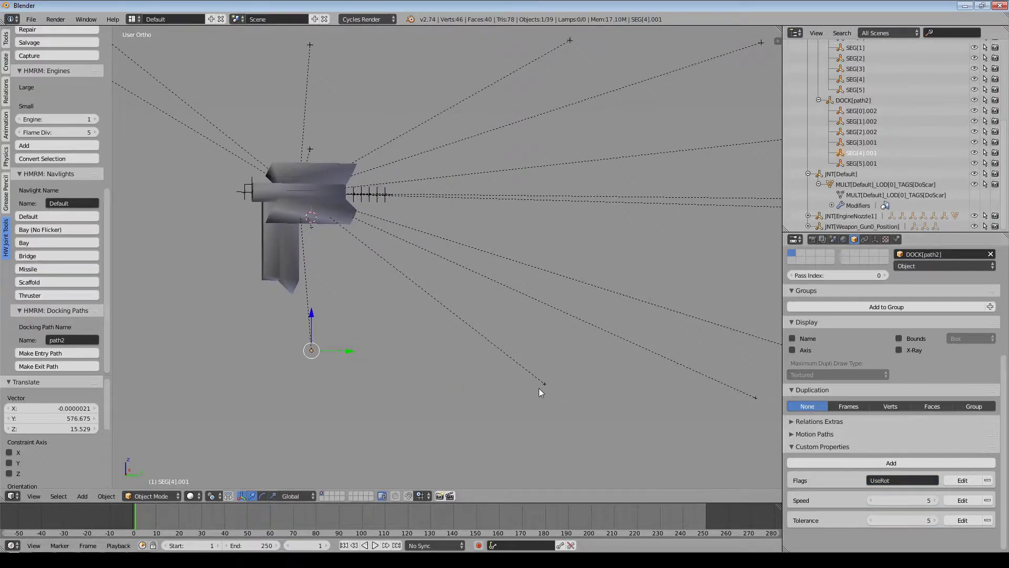
{"action": "right_click", "coordinate": [545, 383]}
{"action": "middle_click_drag", "start_coordinate": [627, 387], "coordinate": [566, 395], "text": "shift"}
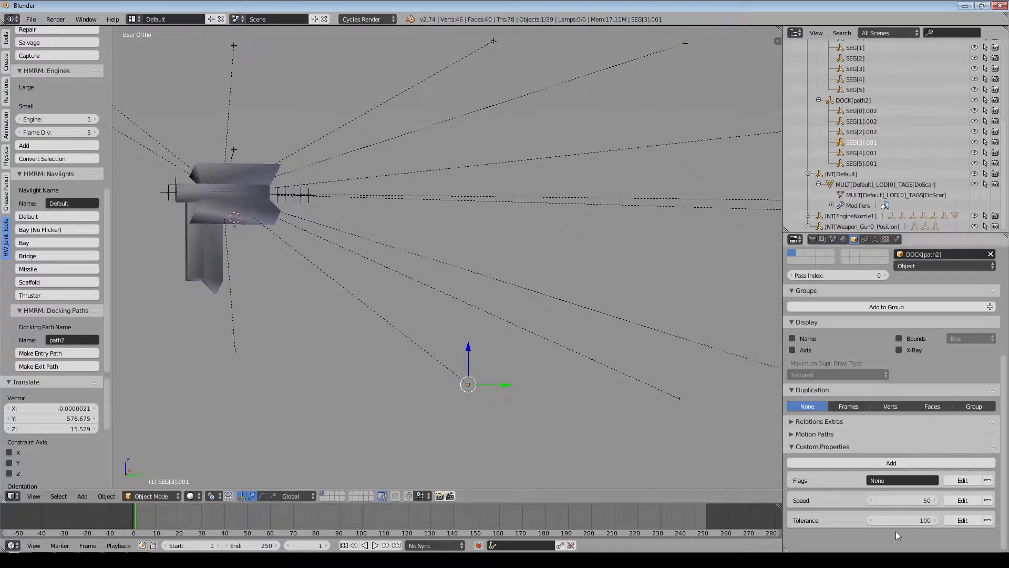
{"action": "left_click", "coordinate": [908, 519]}
{"action": "type", "text": "10"}
{"action": "key", "text": "Return"}
{"action": "left_click", "coordinate": [987, 480]}
Check the custom properties of the matching SEG[3] on DOCK[path1], then reselect SEG[3].001.
{"action": "scroll", "coordinate": [634, 311], "scroll_direction": "down", "scroll_amount": 1}
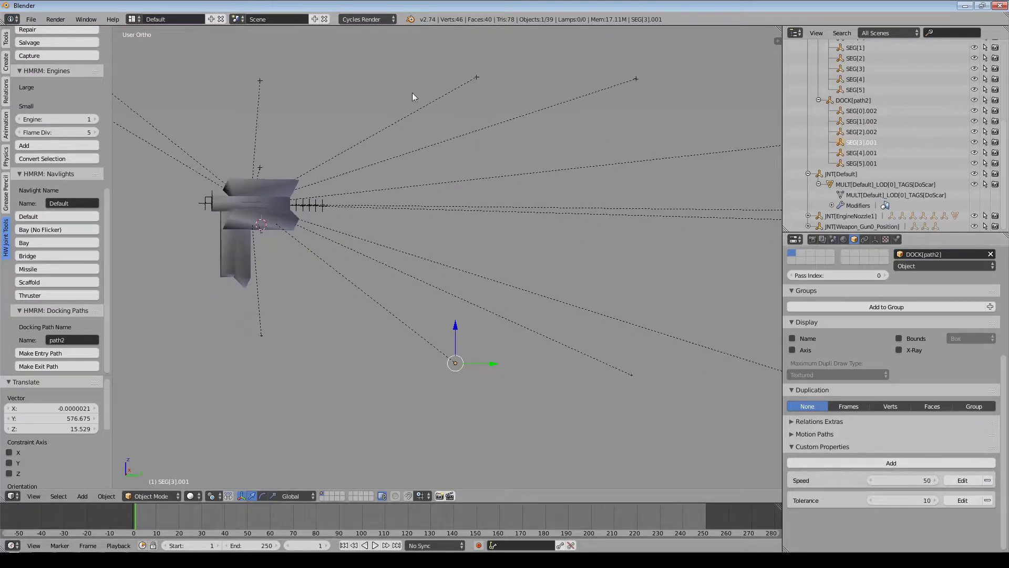
{"action": "right_click", "coordinate": [477, 79]}
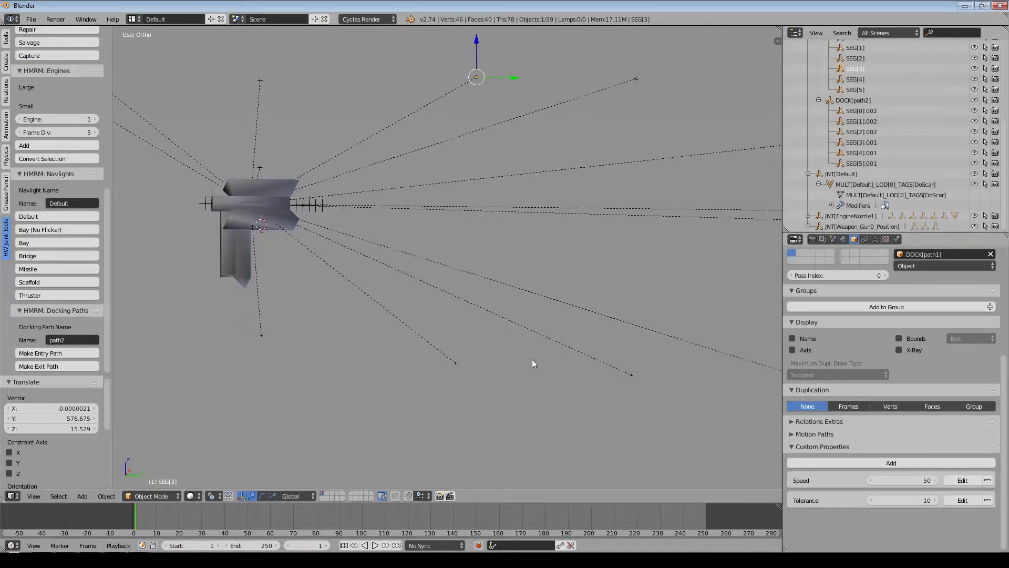
{"action": "right_click", "coordinate": [456, 363]}
Set the Tolerance of SEG[2].002 to 20 and remove its Flags property.
{"action": "middle_click_drag", "start_coordinate": [683, 407], "coordinate": [531, 373], "text": "shift"}
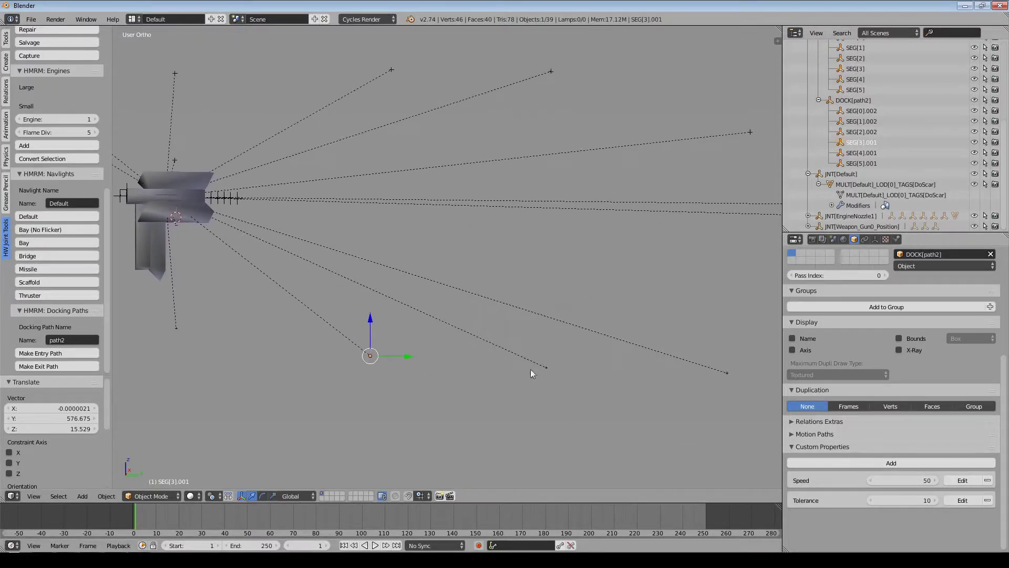
{"action": "right_click", "coordinate": [547, 367]}
{"action": "left_click", "coordinate": [917, 520]}
{"action": "type", "text": "2"}
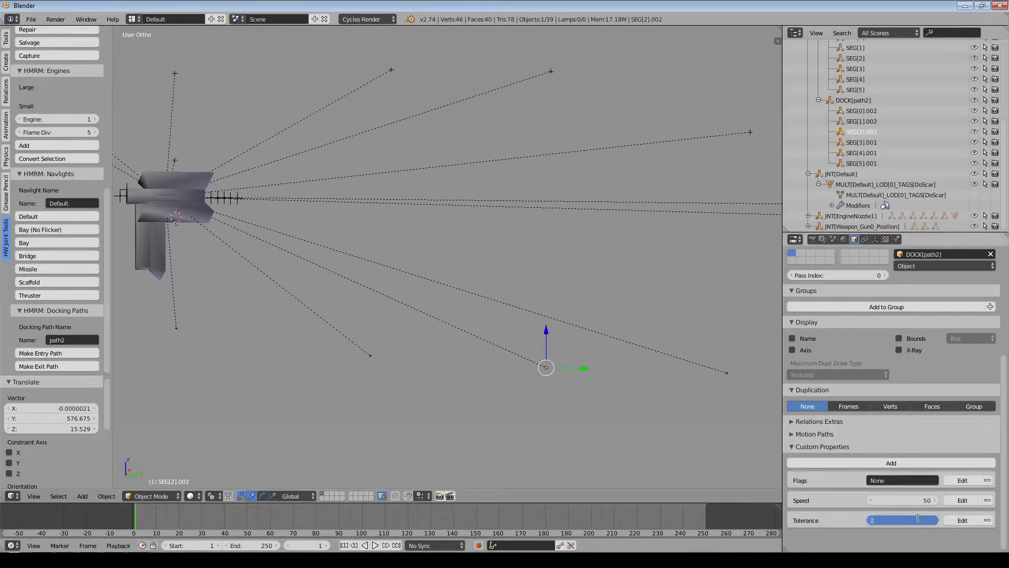
{"action": "type", "text": "0"}
{"action": "key", "text": "Return"}
{"action": "left_click", "coordinate": [988, 480]}
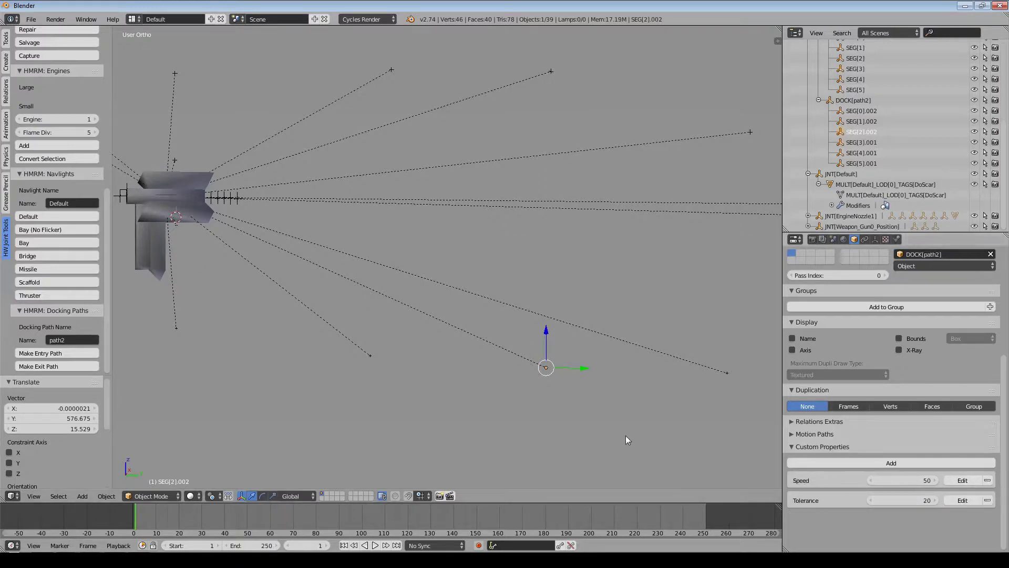
Set the Tolerance of SEG[1].002 to 30 and remove its Flags property.
{"action": "middle_click_drag", "start_coordinate": [626, 439], "coordinate": [488, 406], "text": "shift"}
{"action": "right_click", "coordinate": [606, 355]}
{"action": "scroll", "coordinate": [654, 383], "scroll_direction": "down", "scroll_amount": 3}
{"action": "middle_click_drag", "start_coordinate": [655, 384], "coordinate": [597, 394], "text": "shift"}
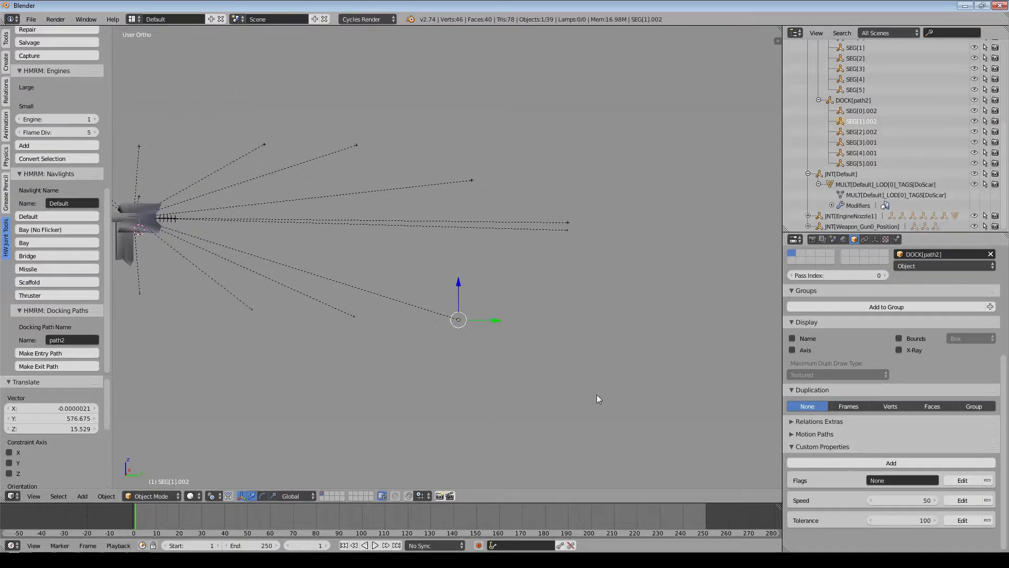
{"action": "left_click", "coordinate": [905, 520]}
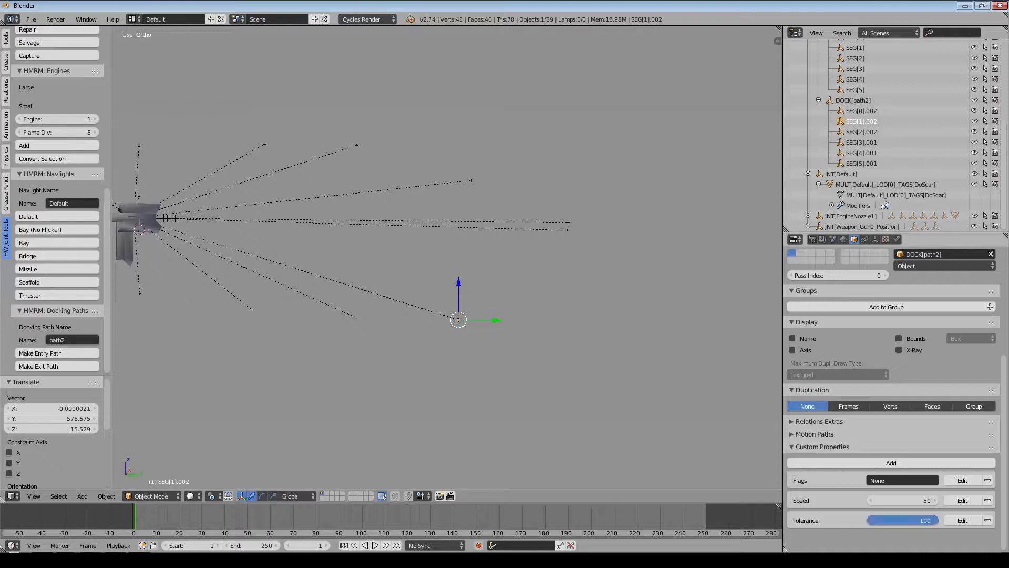
{"action": "key", "text": "Return"}
{"action": "left_click", "coordinate": [988, 480]}
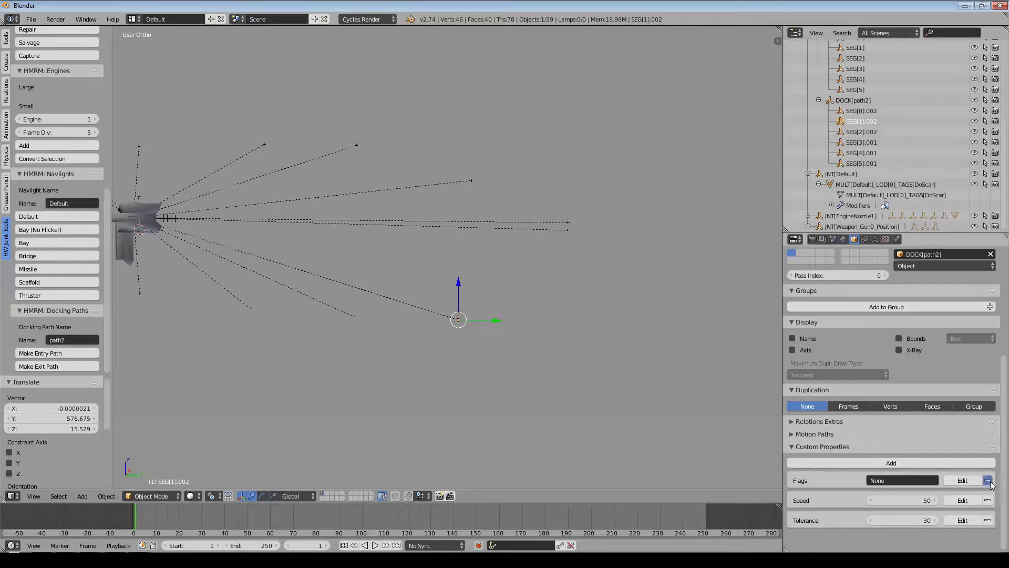
Set the Tolerance of SEG[0].002 to 40 and remove its Flags property.
{"action": "right_click", "coordinate": [569, 231]}
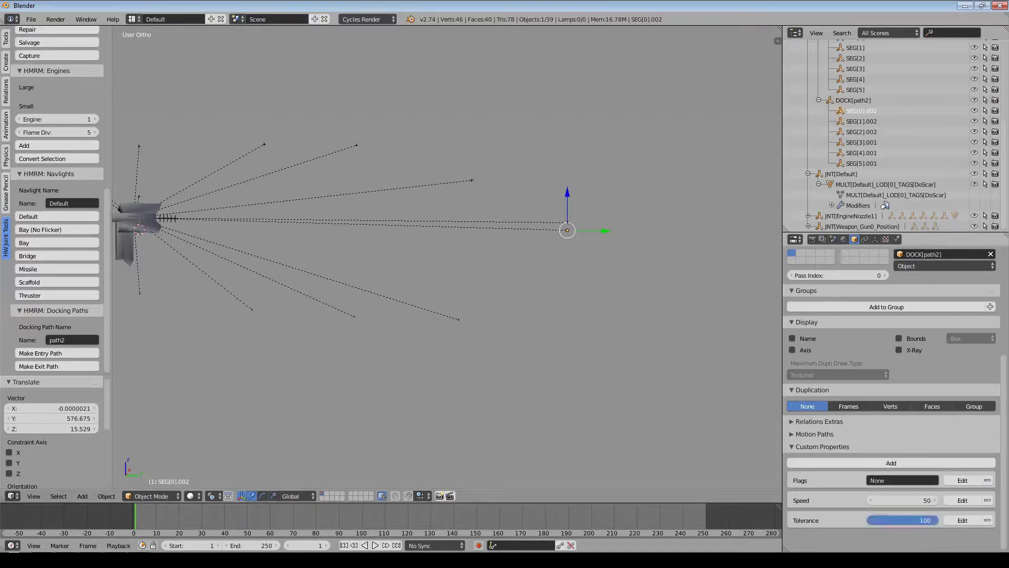
{"action": "left_click", "coordinate": [917, 521]}
{"action": "type", "text": "40"}
{"action": "key", "text": "Return"}
{"action": "left_click", "coordinate": [987, 480]}
Select the DOCK[path2] parent joint to review its custom properties and the whole path layout.
{"action": "scroll", "coordinate": [383, 239], "scroll_direction": "down", "scroll_amount": 3}
{"action": "middle_click_drag", "start_coordinate": [386, 220], "coordinate": [553, 306], "text": "shift"}
{"action": "left_click", "coordinate": [858, 101]}
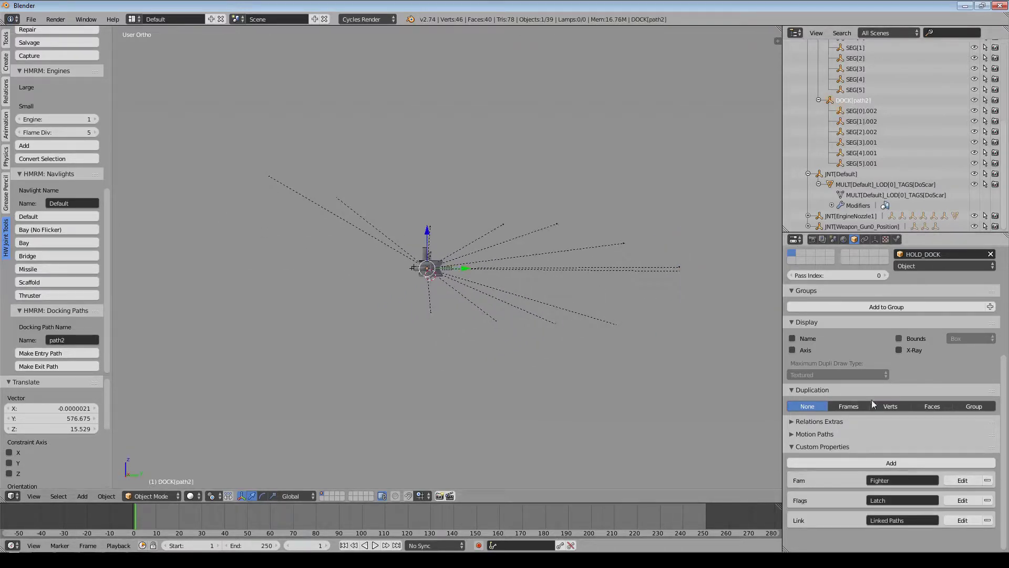
{"action": "scroll", "coordinate": [597, 378], "scroll_direction": "up", "scroll_amount": 3}
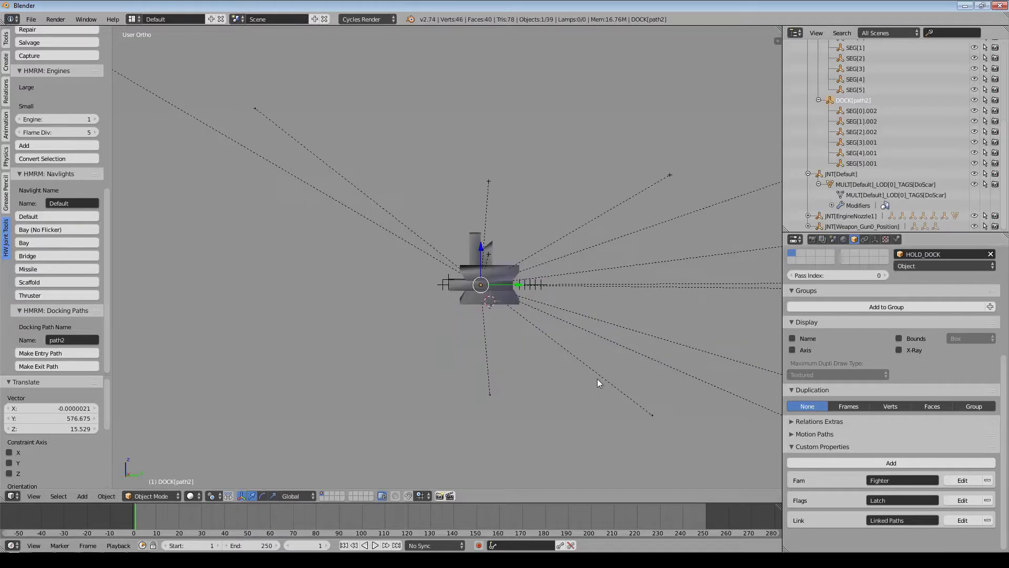
Switch to Windows Explorer and open the Hgn_Carrier folder in F:\Program Files\Steam\steamapps\workshop\content\244160\426296252.
{"action": "middle_click_drag", "start_coordinate": [597, 379], "coordinate": [518, 361], "text": "shift"}
{"action": "scroll", "coordinate": [518, 361], "scroll_direction": "up", "scroll_amount": 1}
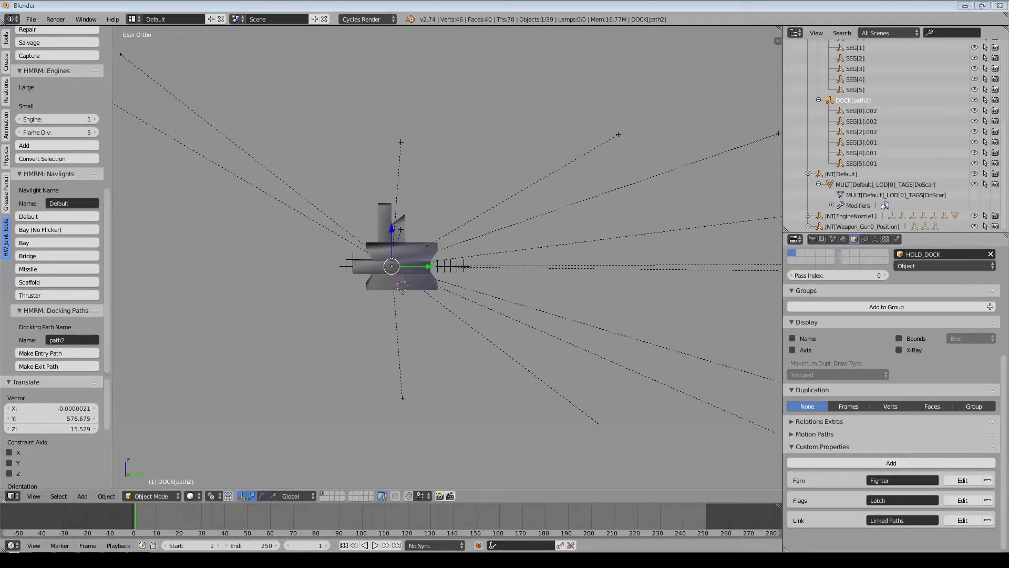
{"action": "key", "text": "super"}
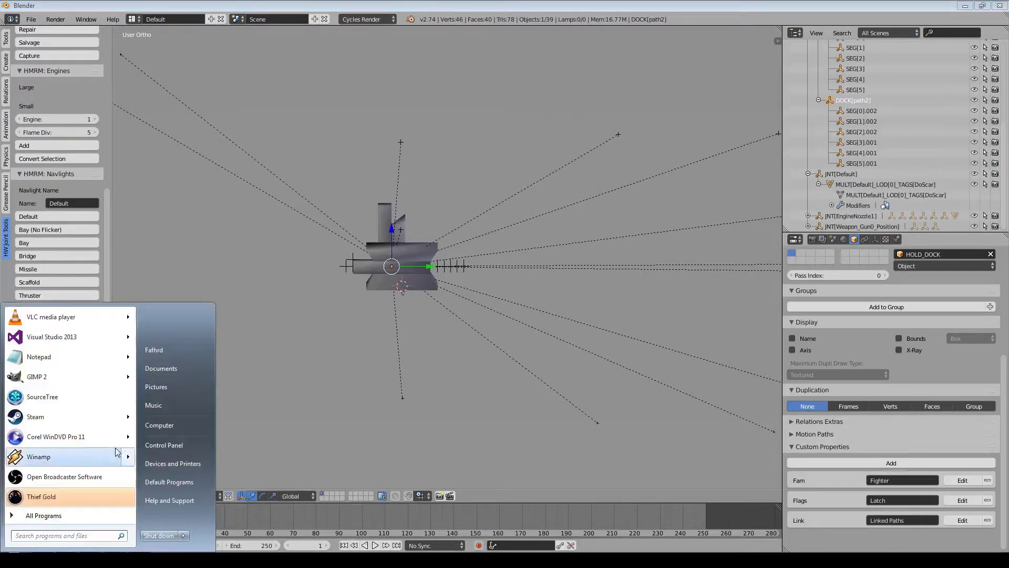
{"action": "left_click", "coordinate": [174, 424]}
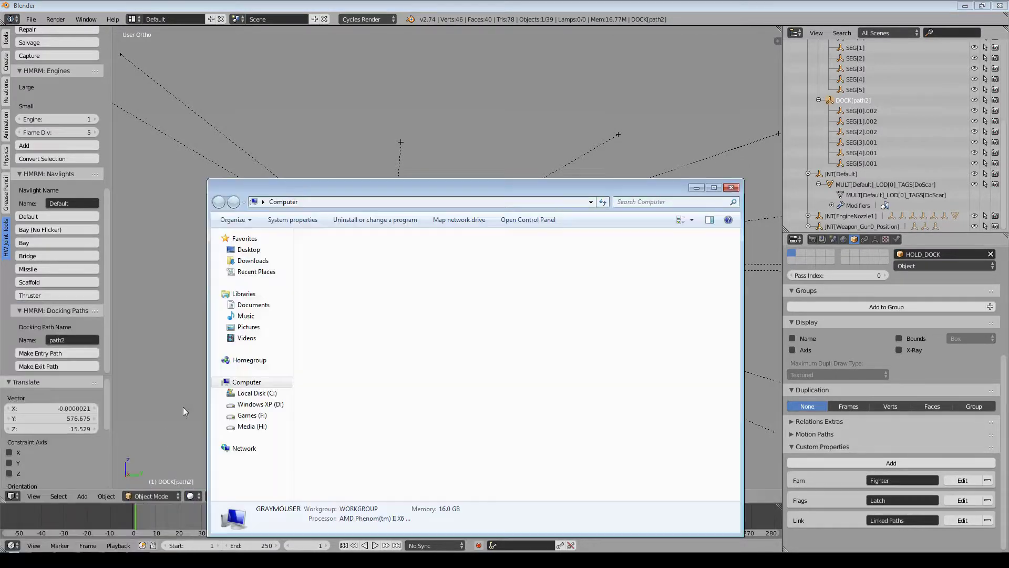
{"action": "left_click", "coordinate": [523, 200]}
{"action": "type", "text": "f:"}
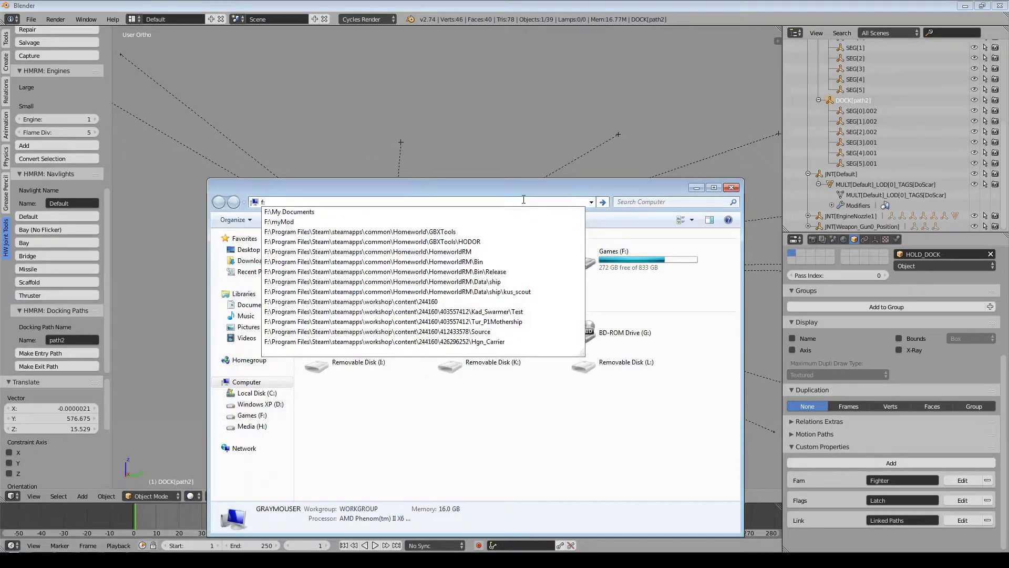
{"action": "key", "text": "Down"}
{"action": "key", "text": "Down"}
{"action": "key", "text": "Down"}
{"action": "key", "text": "Down"}
{"action": "key", "text": "Down"}
{"action": "key", "text": "Down"}
{"action": "key", "text": "Down"}
{"action": "key", "text": "Down"}
{"action": "key", "text": "Down"}
{"action": "key", "text": "Down"}
{"action": "key", "text": "Down"}
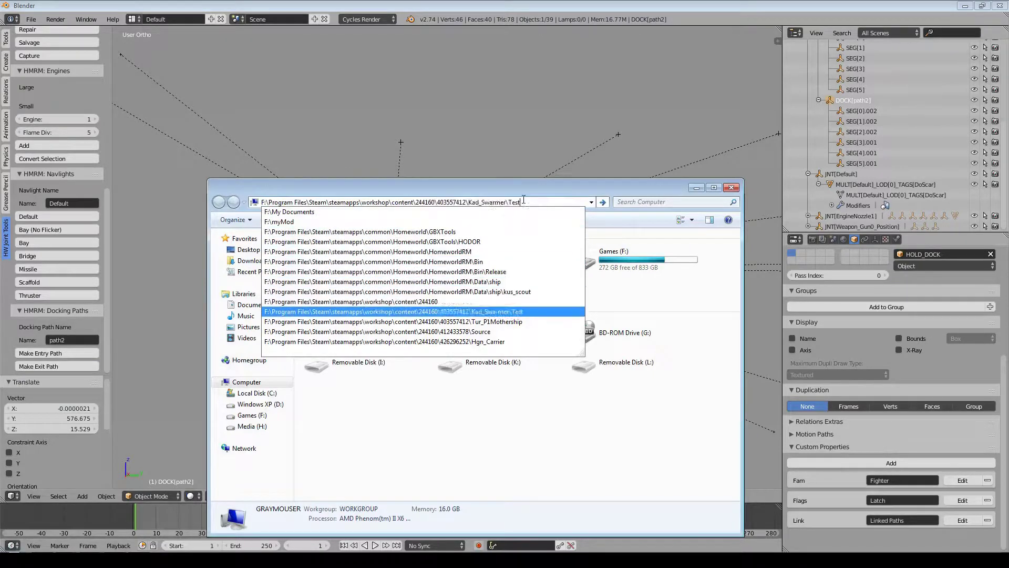
{"action": "key", "text": "Down"}
{"action": "key", "text": "Down"}
{"action": "key", "text": "Down"}
{"action": "key", "text": "Return"}
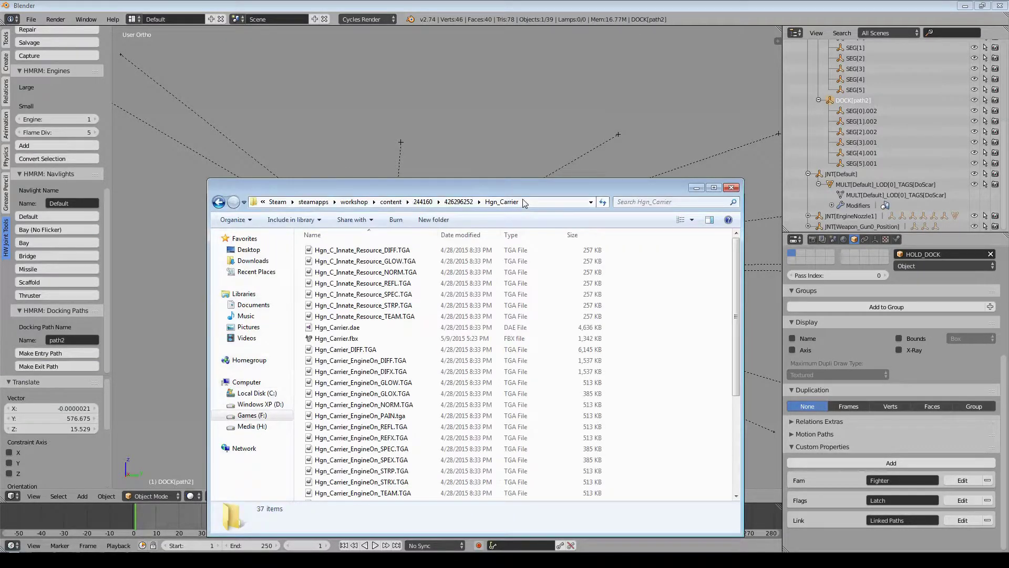
Open Hgn_Carrier.dae in Visual Studio and show its document outline, widened enough to read the joint names.
{"action": "left_click", "coordinate": [352, 329]}
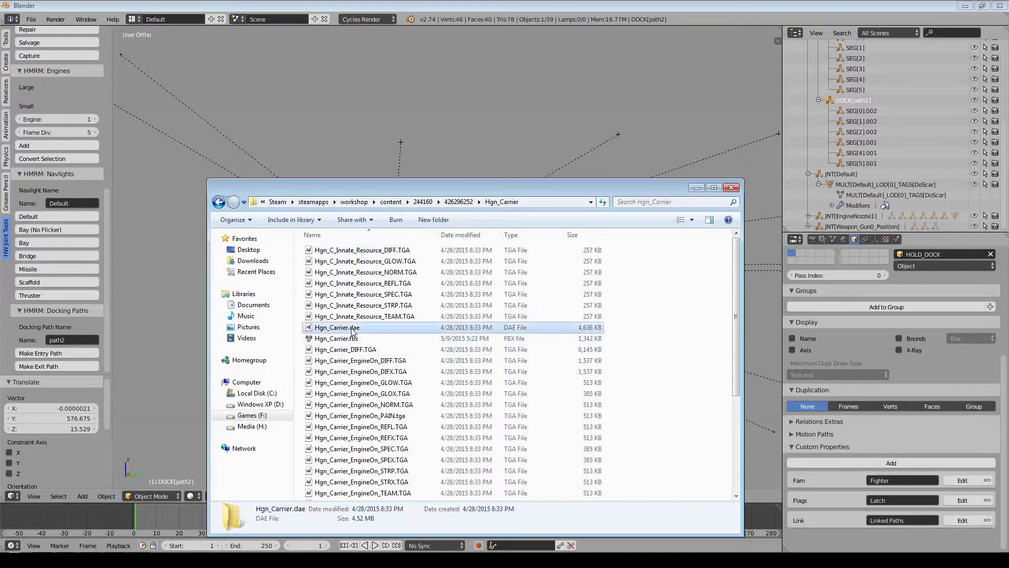
{"action": "double_click", "coordinate": [352, 329]}
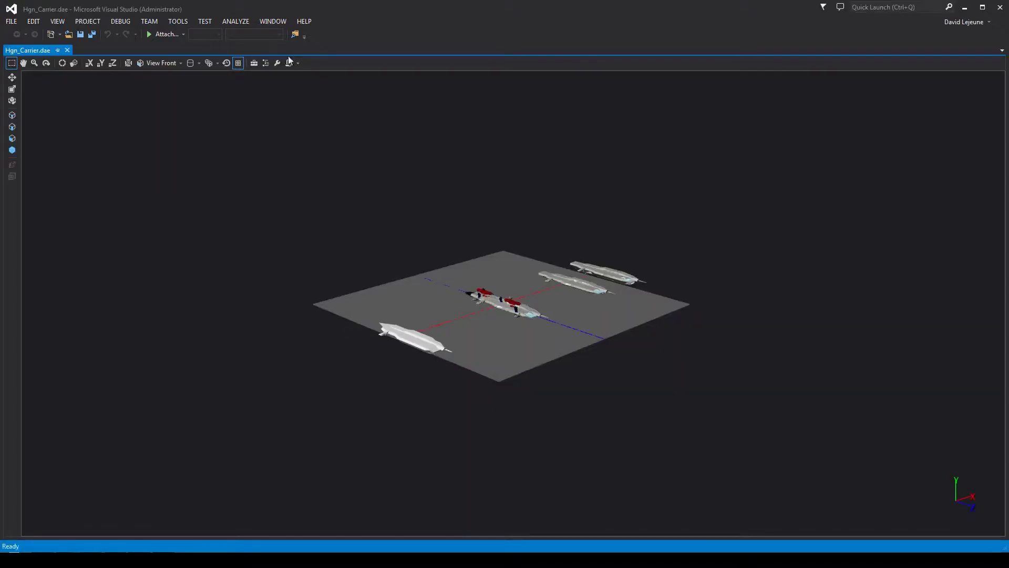
{"action": "left_click", "coordinate": [267, 64]}
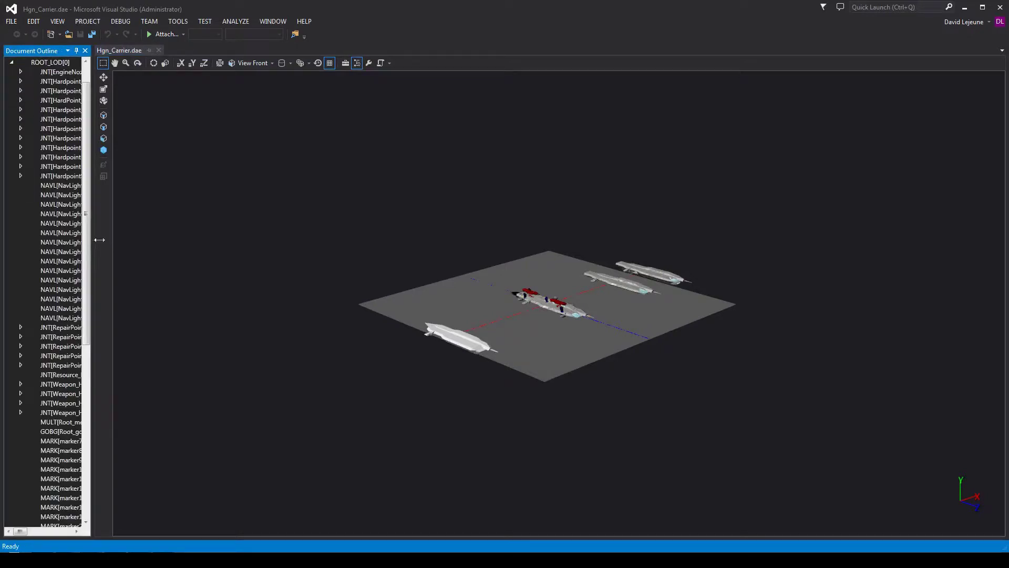
{"action": "left_click_drag", "start_coordinate": [94, 243], "coordinate": [264, 244]}
Expand HOLD_DOCK to examine the Fam, Flags and Link tags of the carrier's docking paths, and close Visual Studio to return to Blender.
{"action": "scroll", "coordinate": [173, 345], "scroll_direction": "down", "scroll_amount": 1}
{"action": "scroll", "coordinate": [173, 346], "scroll_direction": "down", "scroll_amount": 10}
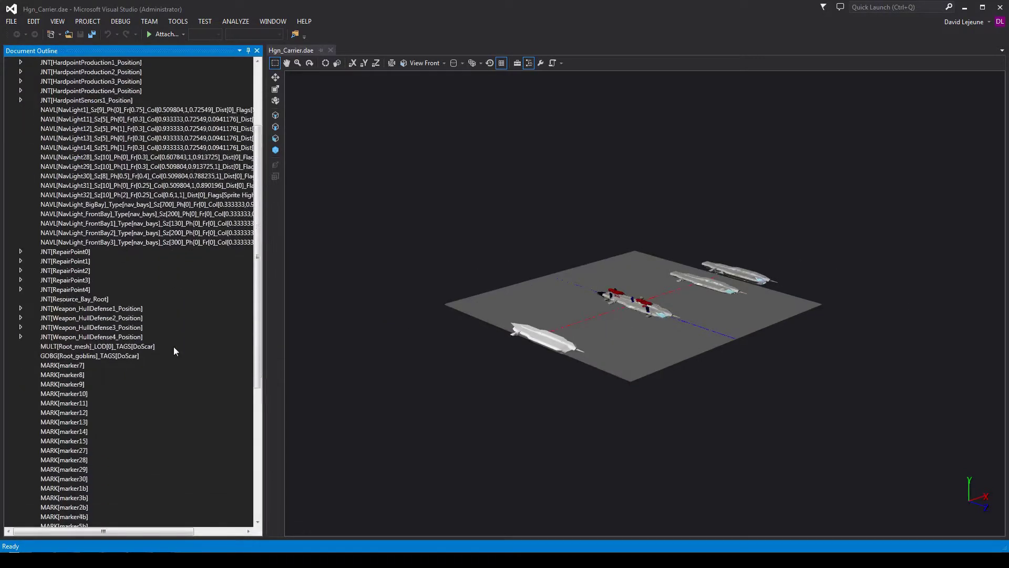
{"action": "left_click", "coordinate": [21, 375]}
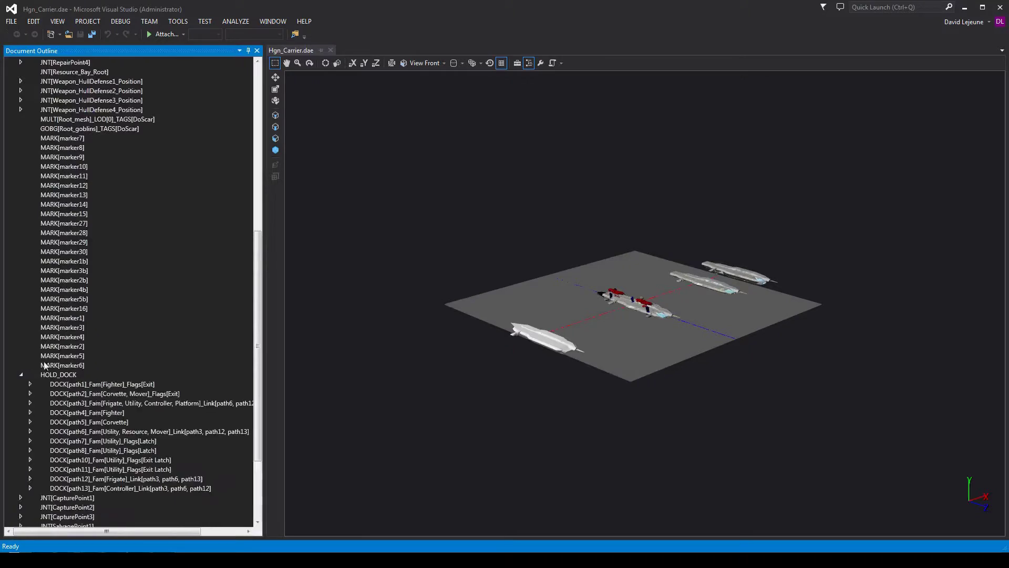
{"action": "scroll", "coordinate": [178, 352], "scroll_direction": "down", "scroll_amount": 1}
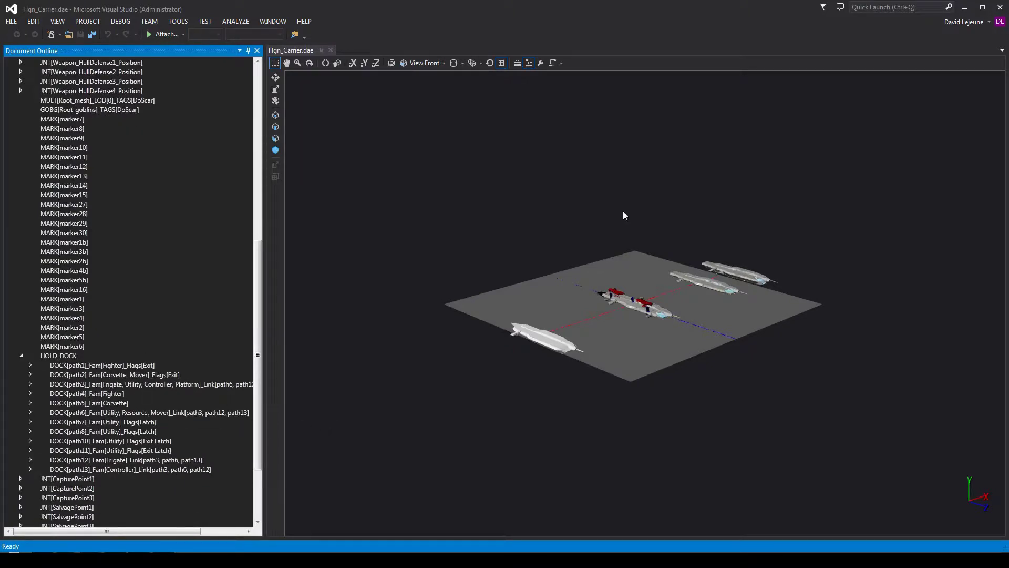
{"action": "left_click", "coordinate": [1001, 11]}
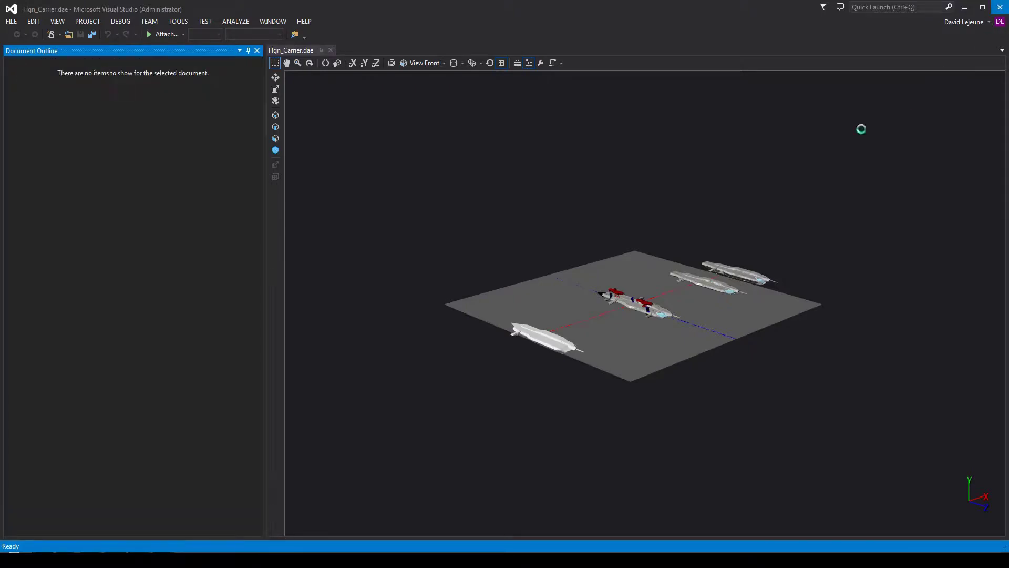
{"action": "left_click", "coordinate": [602, 5]}
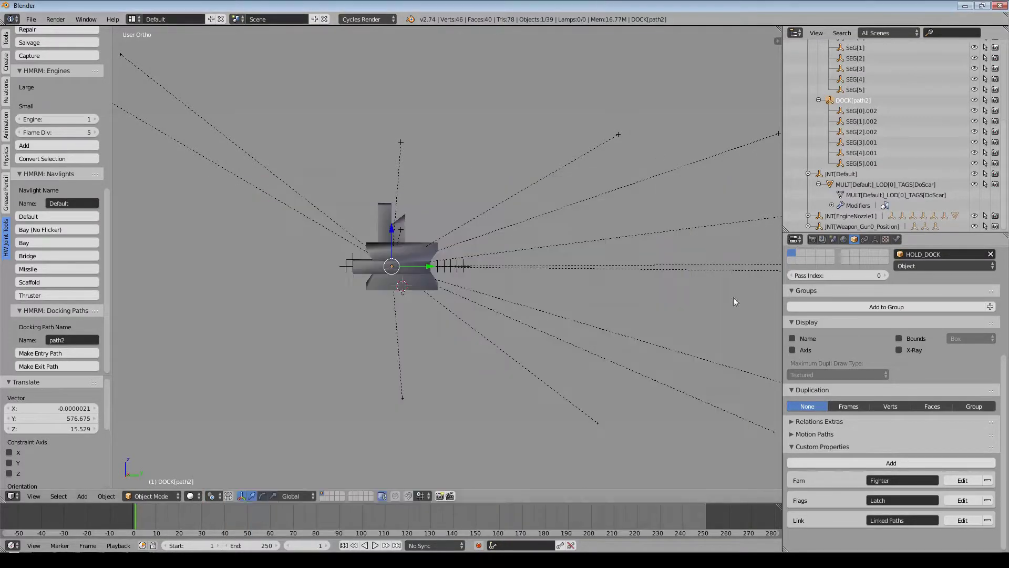
Compare the custom properties of DOCK[path1], DOCK[path1Ex] and DOCK[path2].
{"action": "scroll", "coordinate": [887, 141], "scroll_direction": "up", "scroll_amount": 5}
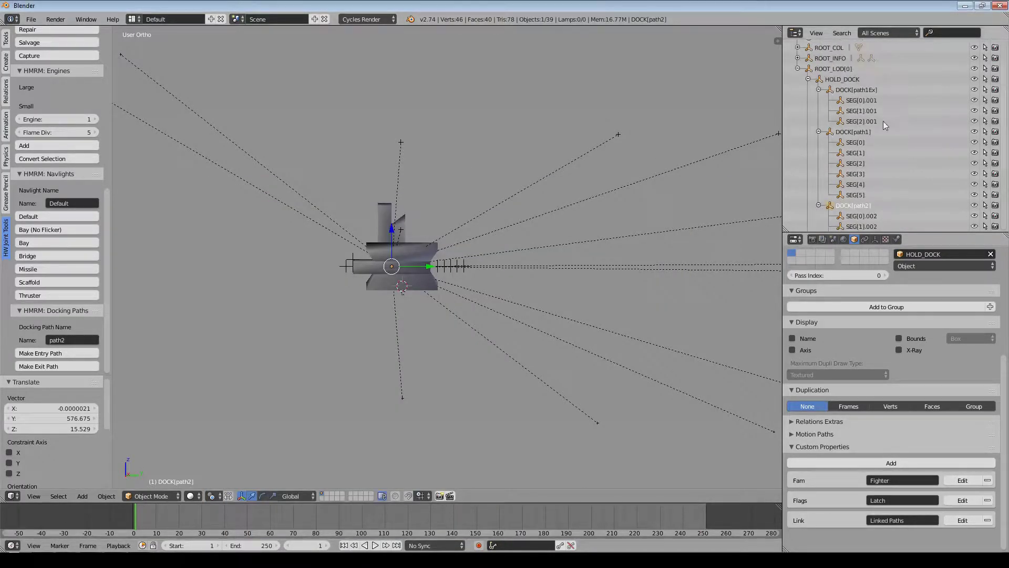
{"action": "left_click", "coordinate": [848, 132]}
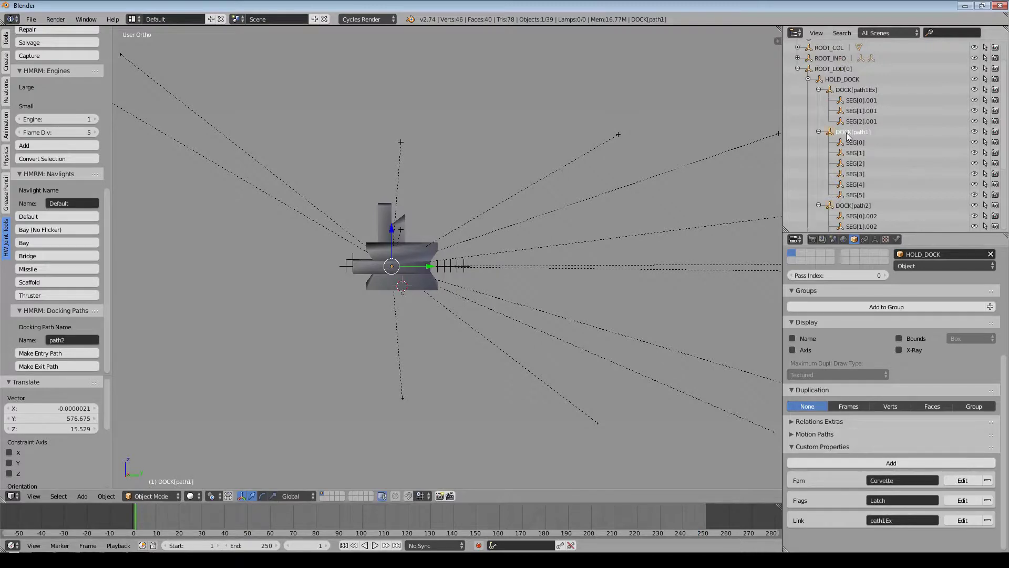
{"action": "left_click", "coordinate": [856, 90]}
{"action": "scroll", "coordinate": [857, 173], "scroll_direction": "down", "scroll_amount": 3}
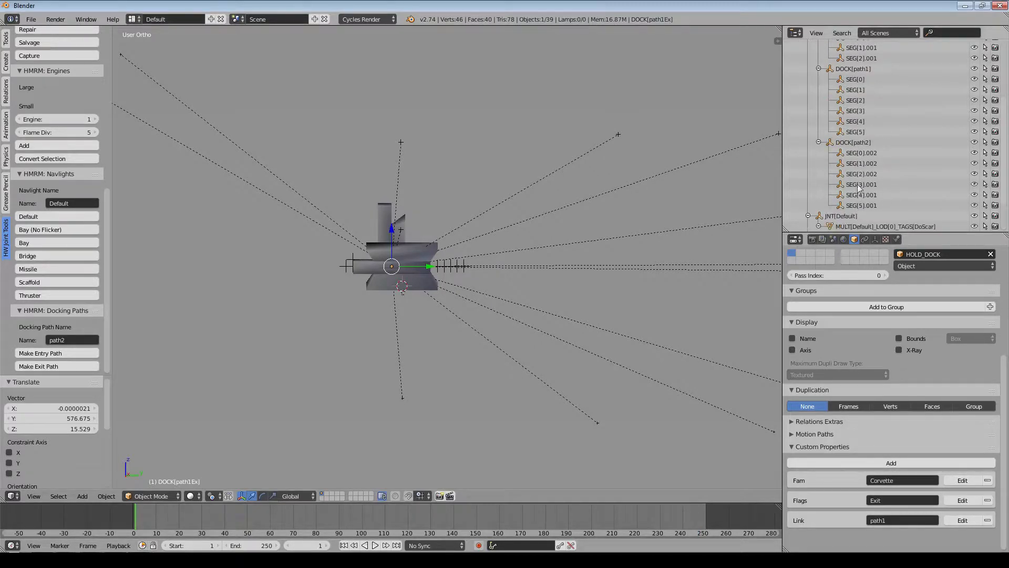
{"action": "left_click", "coordinate": [852, 142]}
{"action": "middle_click_drag", "start_coordinate": [641, 288], "coordinate": [516, 332]}
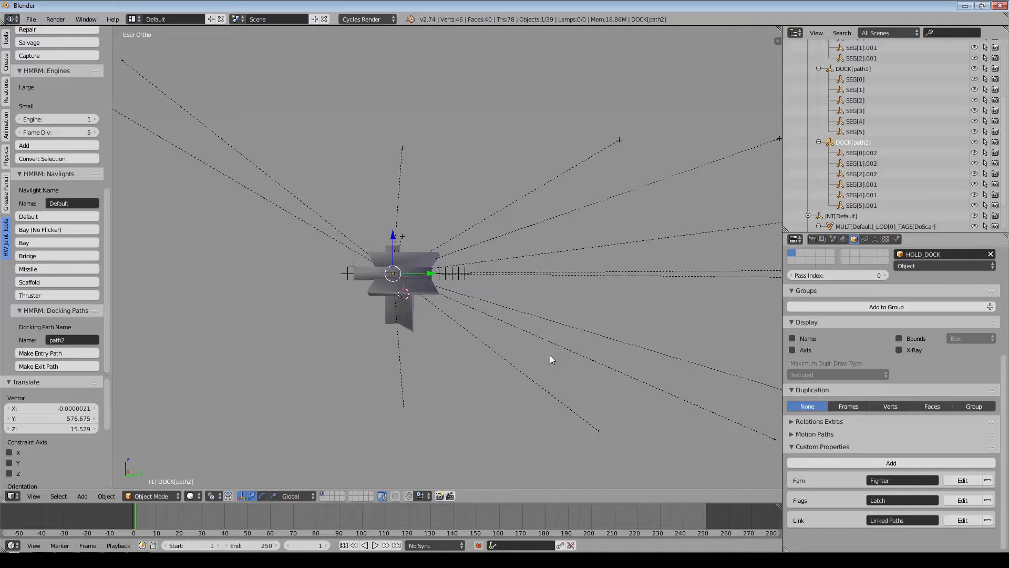
Snap the 3D cursor to SEG[5].001 of path2 and create an exit path named path2 there.
{"action": "left_click", "coordinate": [867, 205]}
{"action": "key", "text": "shift+s"}
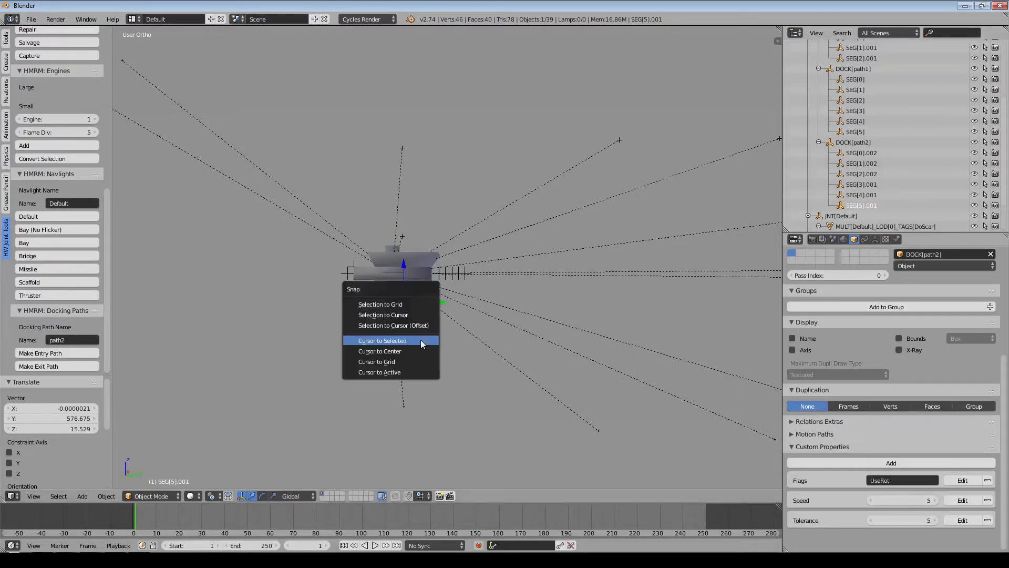
{"action": "left_click", "coordinate": [420, 340]}
{"action": "scroll", "coordinate": [452, 354], "scroll_direction": "up", "scroll_amount": 2}
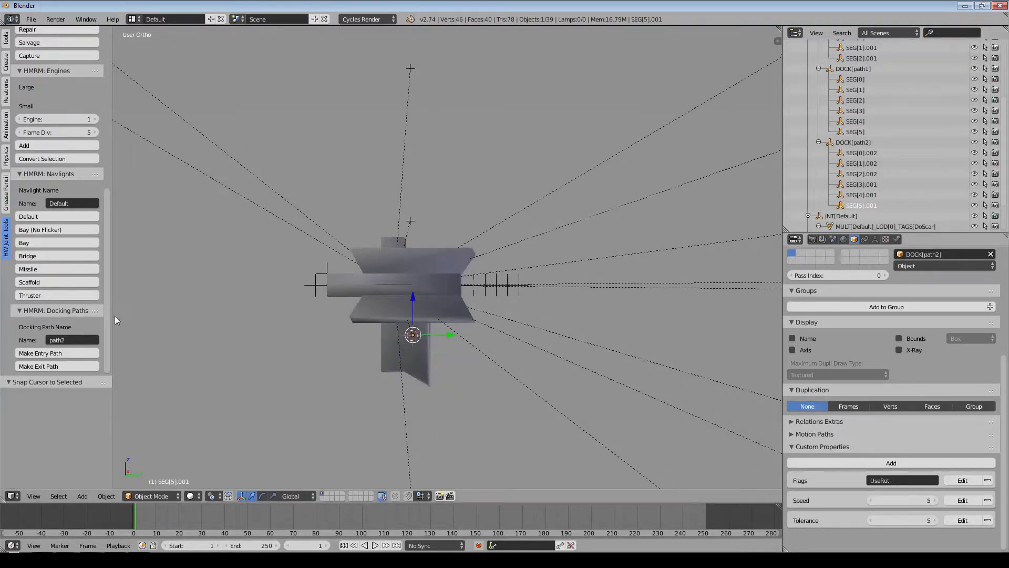
{"action": "left_click", "coordinate": [45, 366]}
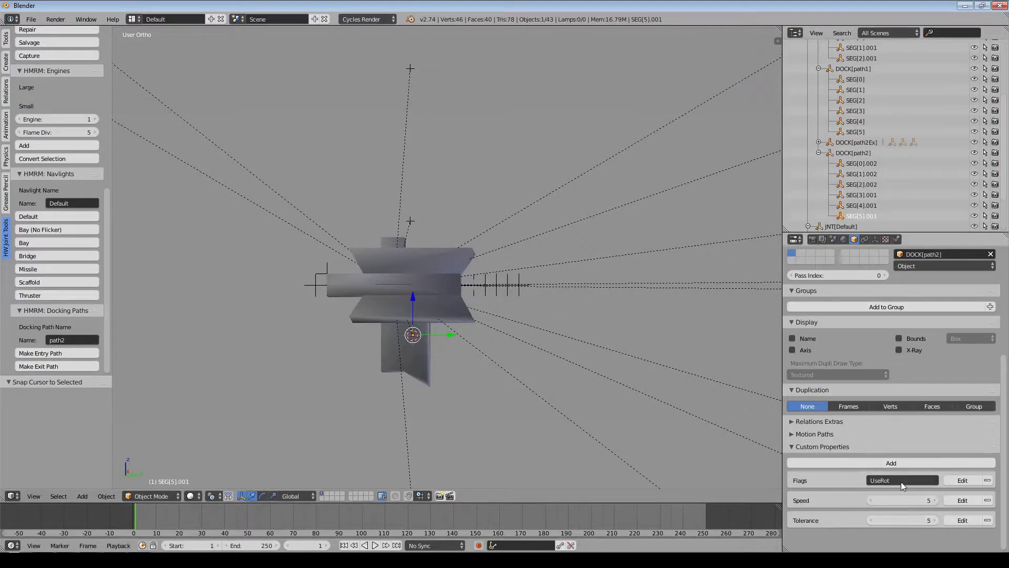
Set the Link property of DOCK[path2Ex] to path2 and its Fam property to Fighter.
{"action": "left_click", "coordinate": [861, 142]}
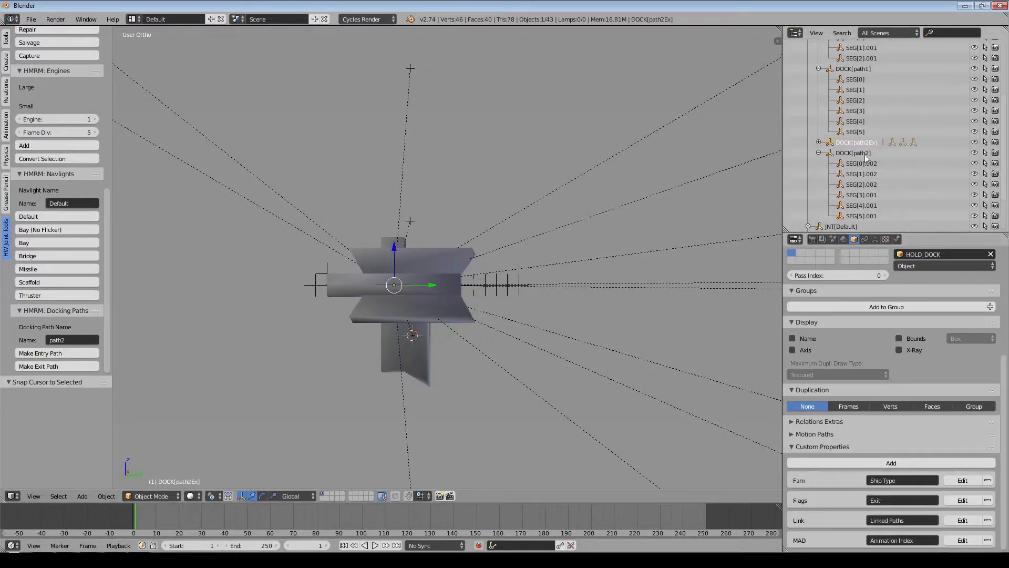
{"action": "left_click", "coordinate": [907, 519]}
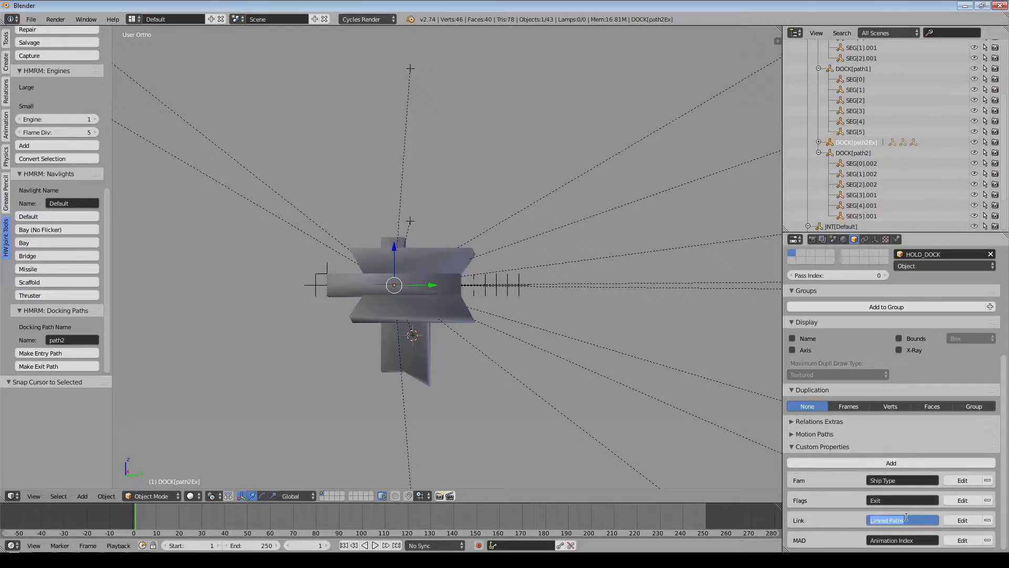
{"action": "type", "text": "path2"}
{"action": "key", "text": "Return"}
{"action": "left_click", "coordinate": [909, 481]}
{"action": "type", "text": "Fi"}
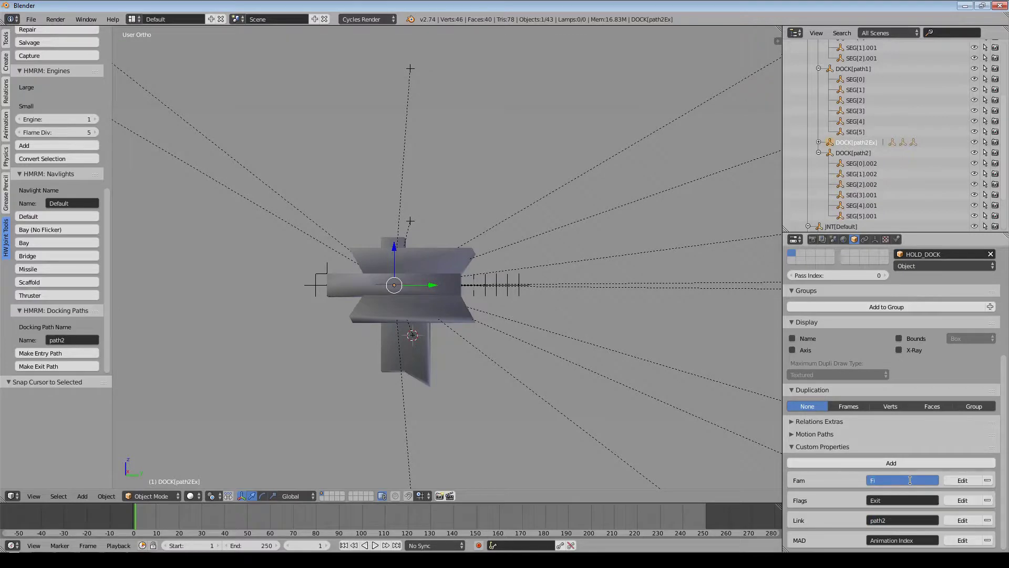
{"action": "type", "text": "ghter"}
{"action": "key", "text": "Return"}
Set the Link property of DOCK[path2] to path2Ex.
{"action": "left_click", "coordinate": [864, 154]}
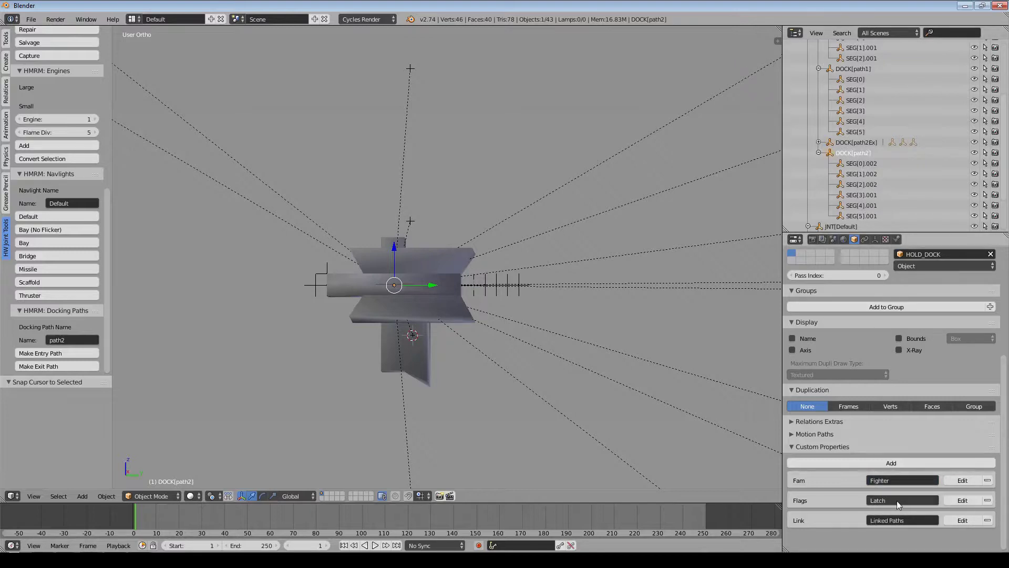
{"action": "left_click", "coordinate": [911, 520]}
{"action": "type", "text": "path2E"}
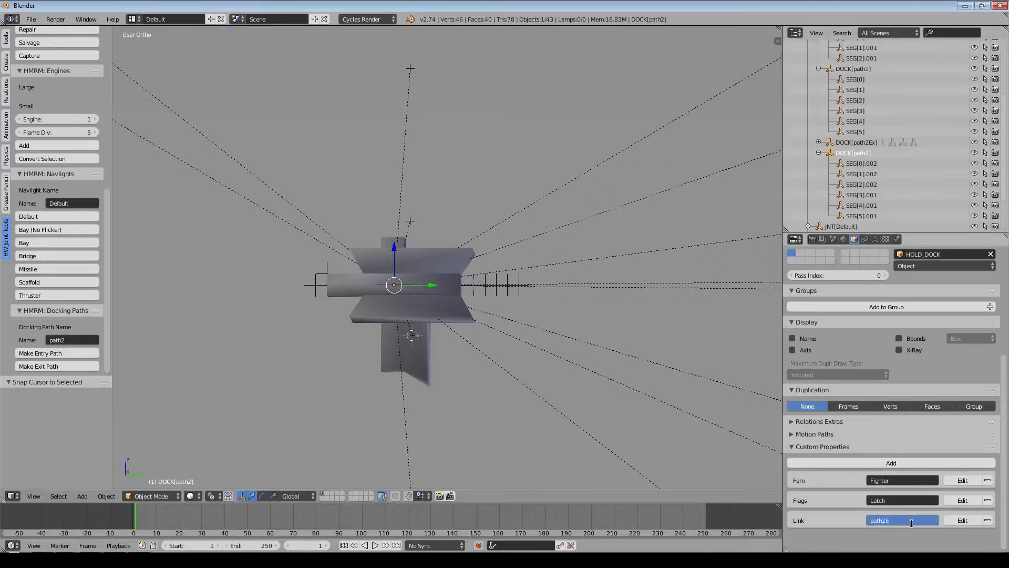
{"action": "type", "text": "x"}
{"action": "key", "text": "Return"}
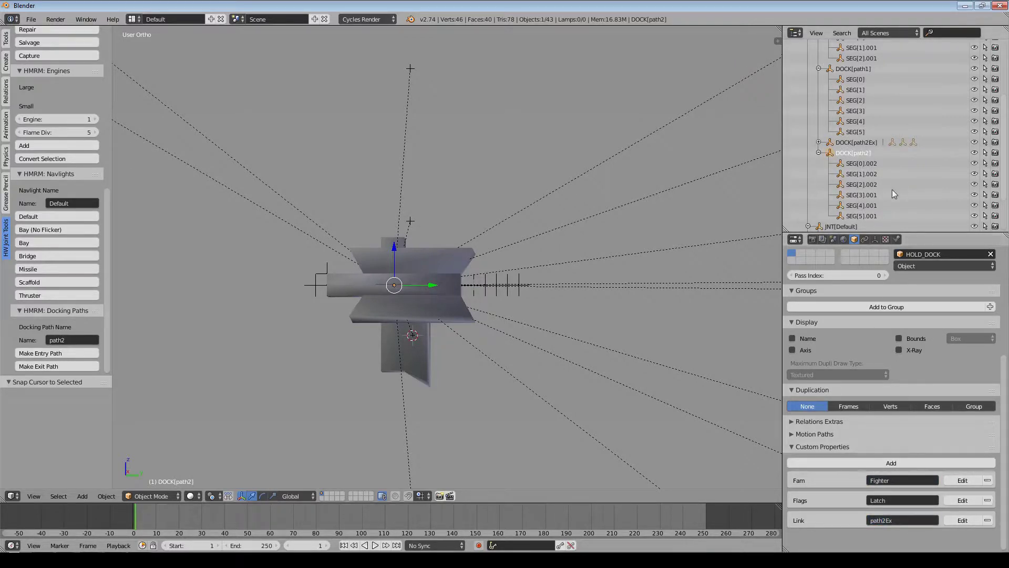
In the right view, move SEG[1].003 of DOCK[path2Ex] by about -182 in Y and -34 in Z.
{"action": "left_click", "coordinate": [868, 142]}
{"action": "key", "text": "q"}
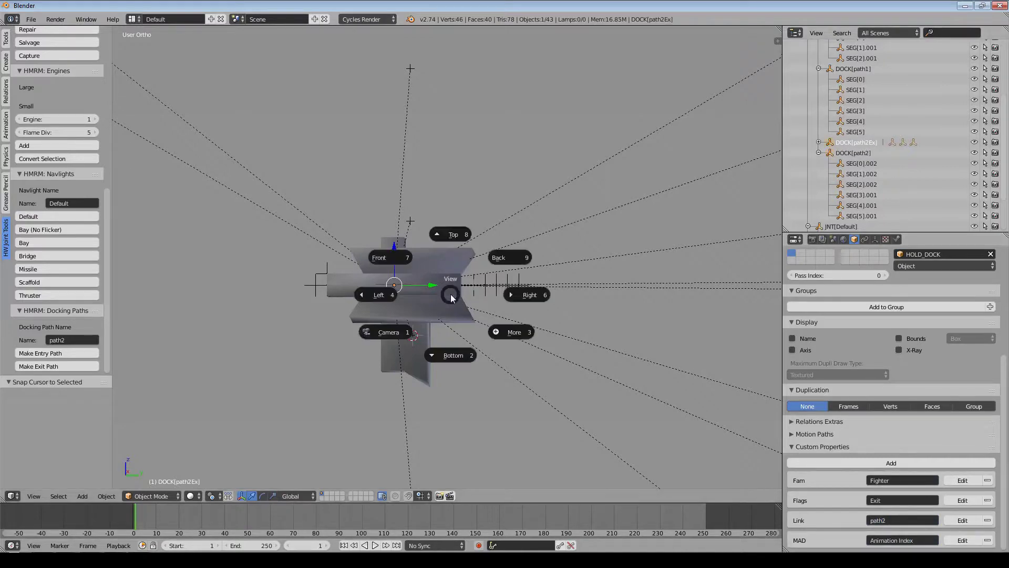
{"action": "left_click", "coordinate": [523, 300]}
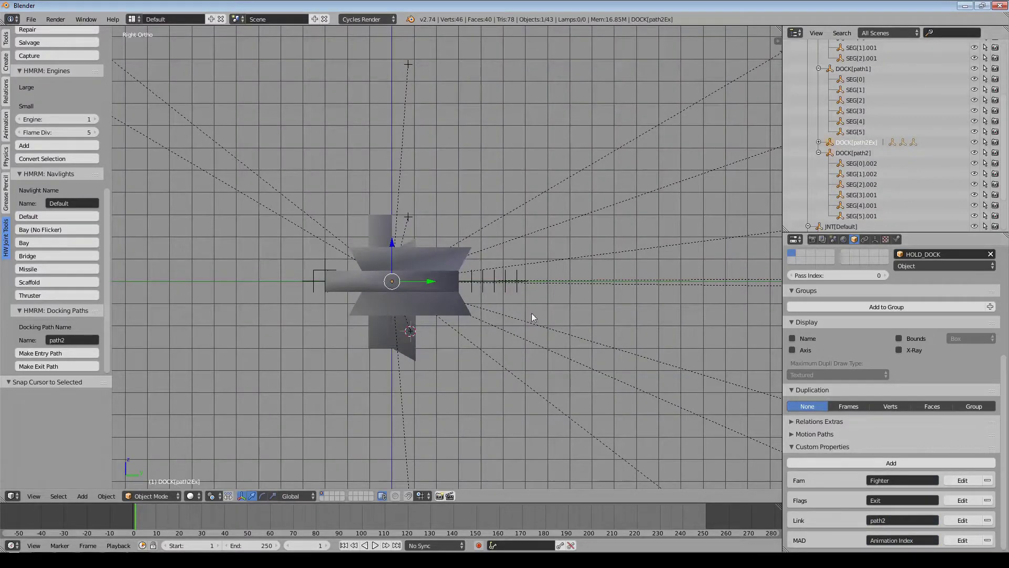
{"action": "middle_click_drag", "start_coordinate": [532, 313], "coordinate": [642, 301], "text": "shift"}
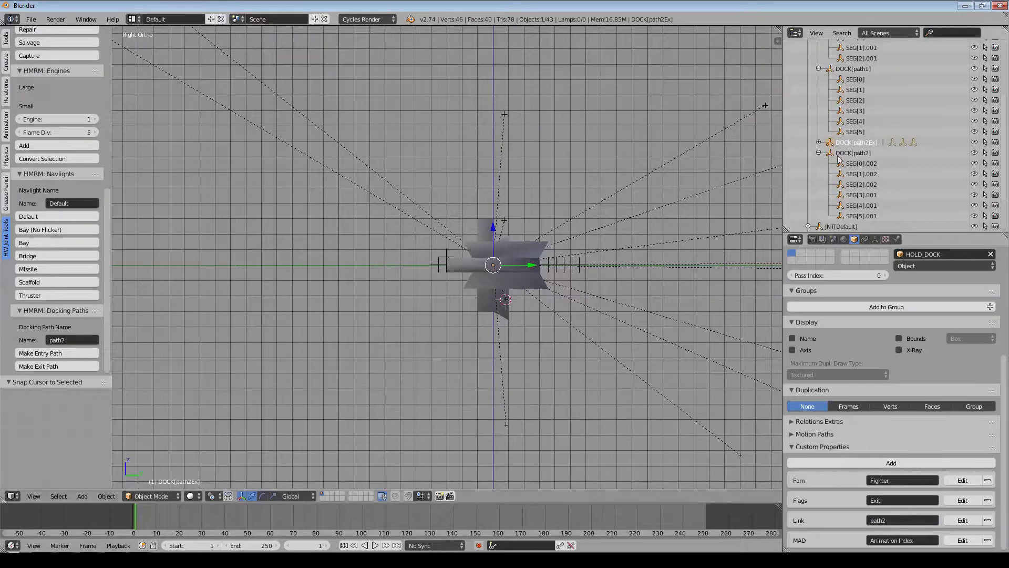
{"action": "left_click", "coordinate": [818, 143]}
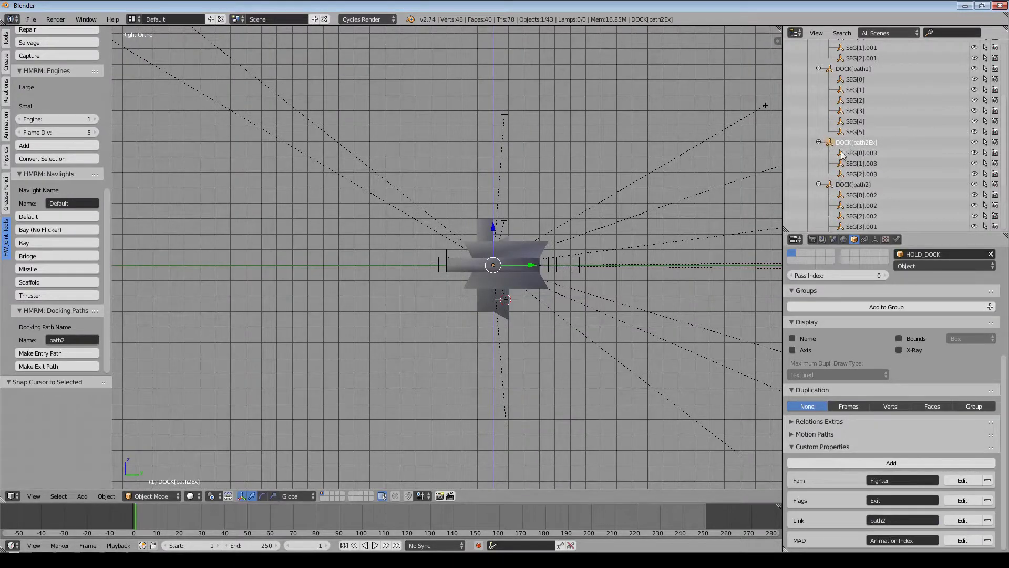
{"action": "left_click", "coordinate": [867, 163]}
{"action": "scroll", "coordinate": [509, 282], "scroll_direction": "down", "scroll_amount": 4}
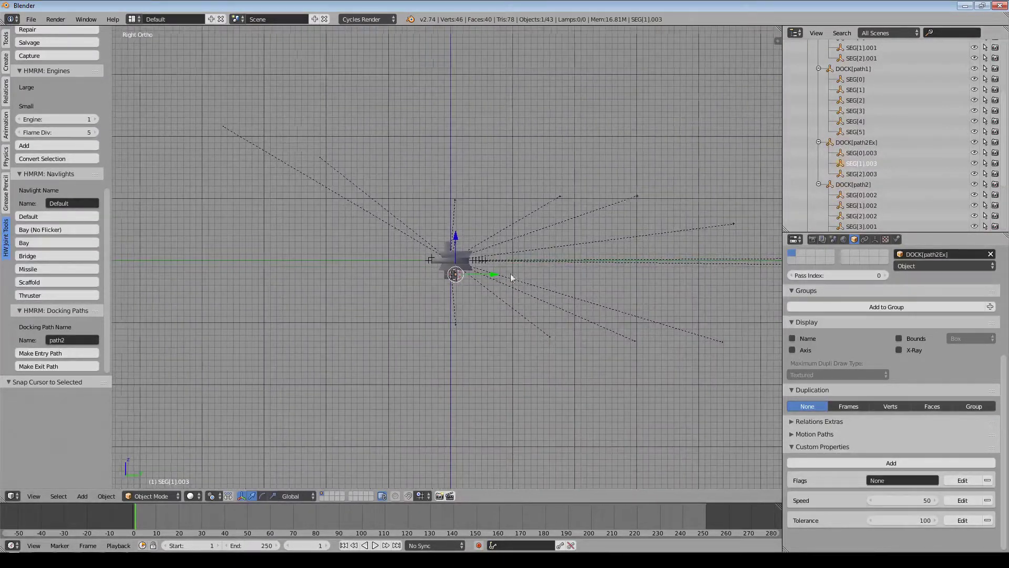
{"action": "middle_click_drag", "start_coordinate": [511, 274], "coordinate": [546, 274], "text": "shift"}
{"action": "left_click_drag", "start_coordinate": [485, 280], "coordinate": [376, 302]}
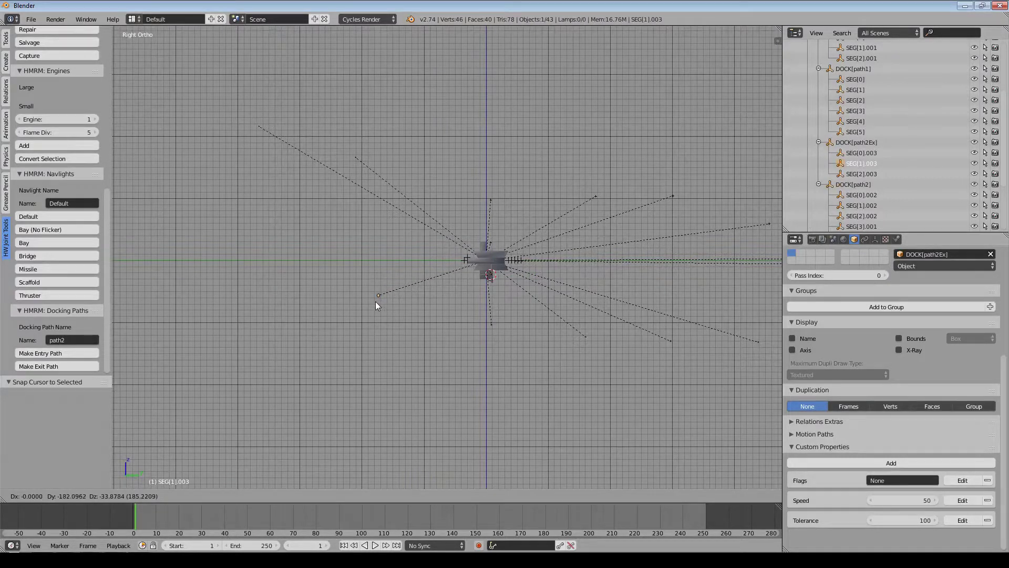
Move SEG[2].003 of DOCK[path2Ex] by about -370 in Y and -84 in Z.
{"action": "left_click", "coordinate": [861, 174]}
{"action": "key", "text": "g"}
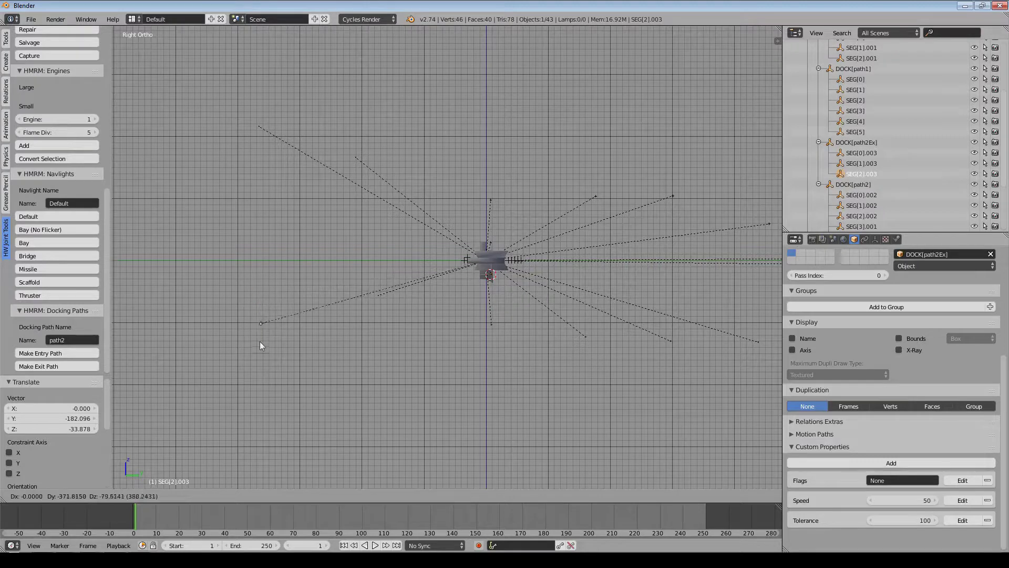
{"action": "left_click", "coordinate": [265, 344]}
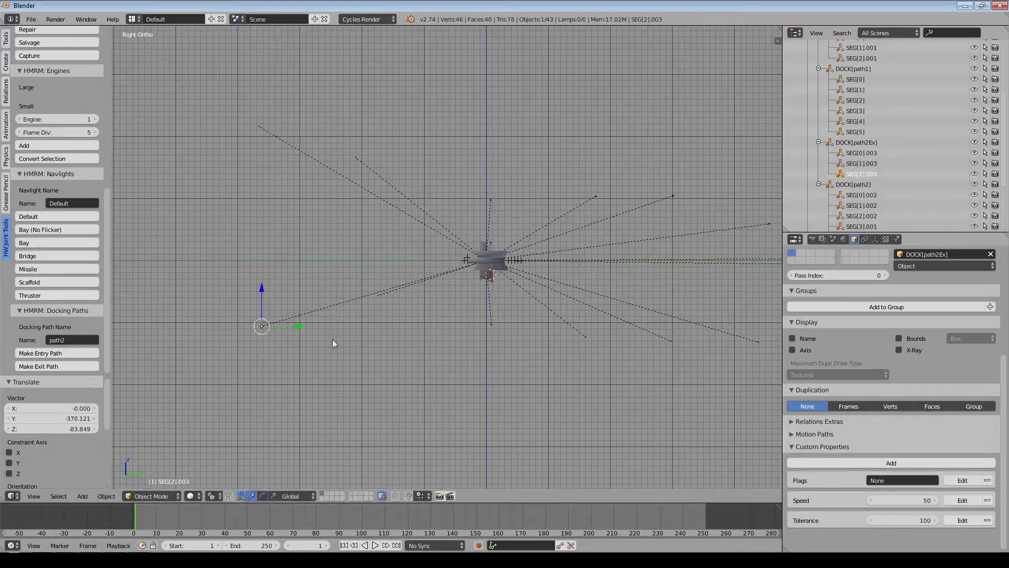
Move SEG[1].003 of DOCK[path2Ex] by about 6 in Y and -50 in Z.
{"action": "right_click", "coordinate": [380, 295]}
{"action": "key", "text": "g"}
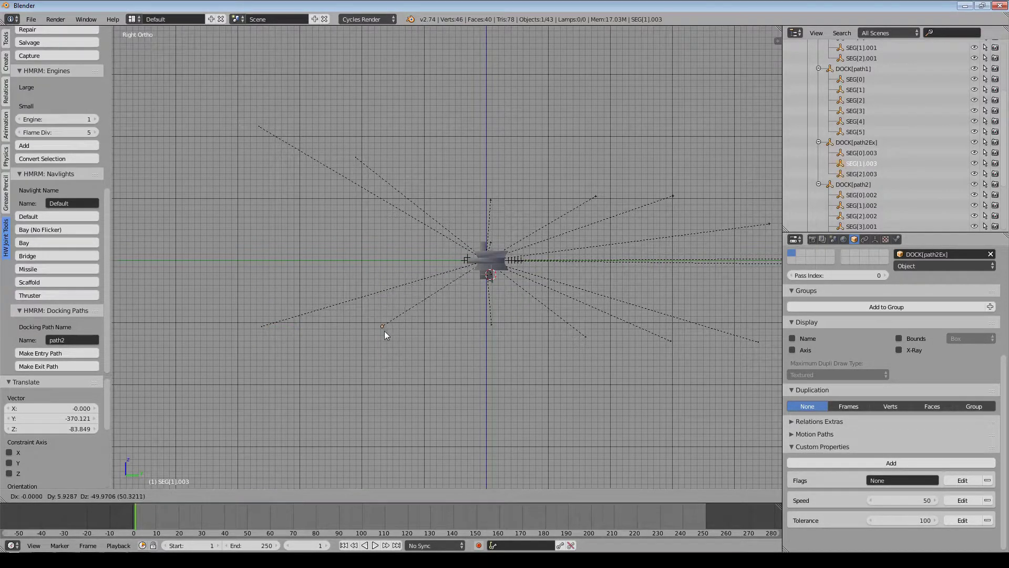
{"action": "left_click", "coordinate": [384, 330]}
Set SEG[1].003's Tolerance to 10 and its Flags to UseRot, using the matching path1Ex segment as reference.
{"action": "middle_click_drag", "start_coordinate": [515, 349], "coordinate": [465, 332], "text": "shift"}
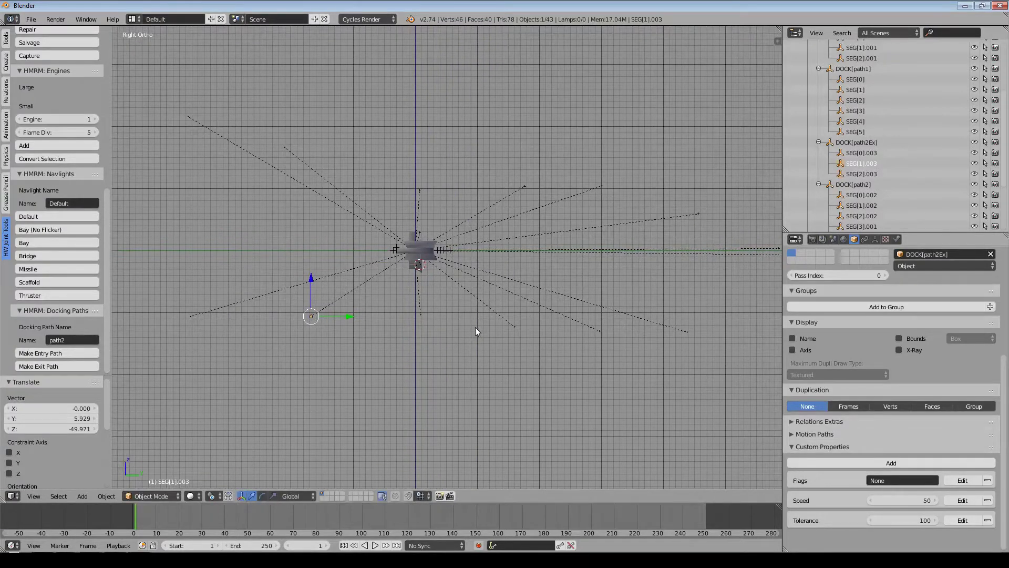
{"action": "scroll", "coordinate": [475, 326], "scroll_direction": "up", "scroll_amount": 2}
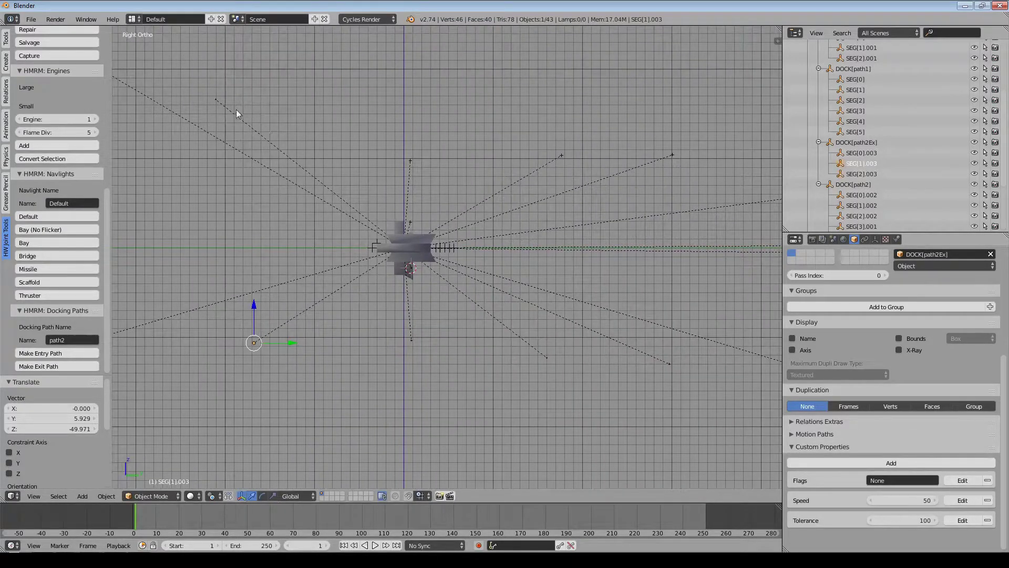
{"action": "right_click", "coordinate": [222, 99]}
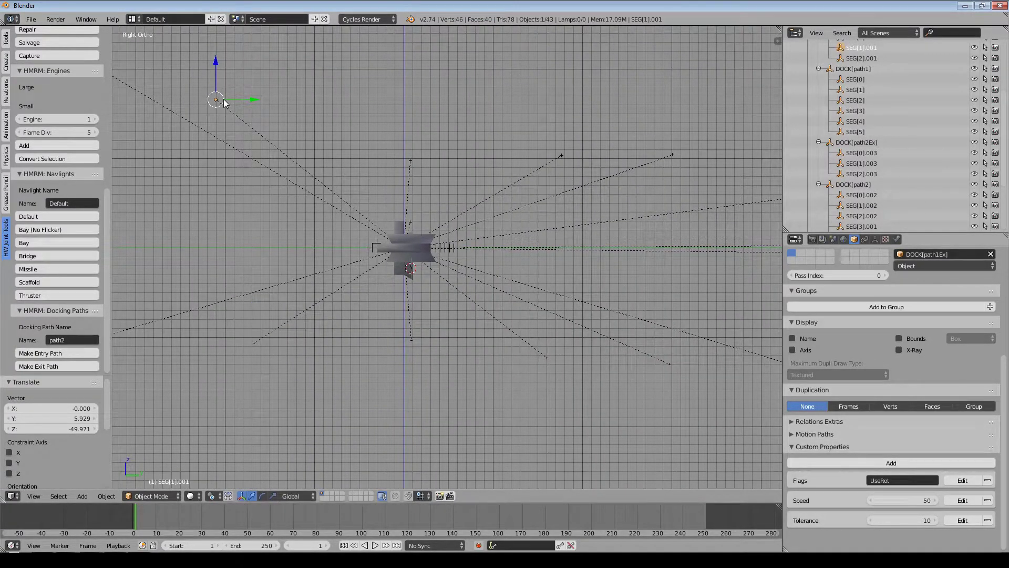
{"action": "right_click", "coordinate": [271, 342]}
{"action": "left_click", "coordinate": [915, 520]}
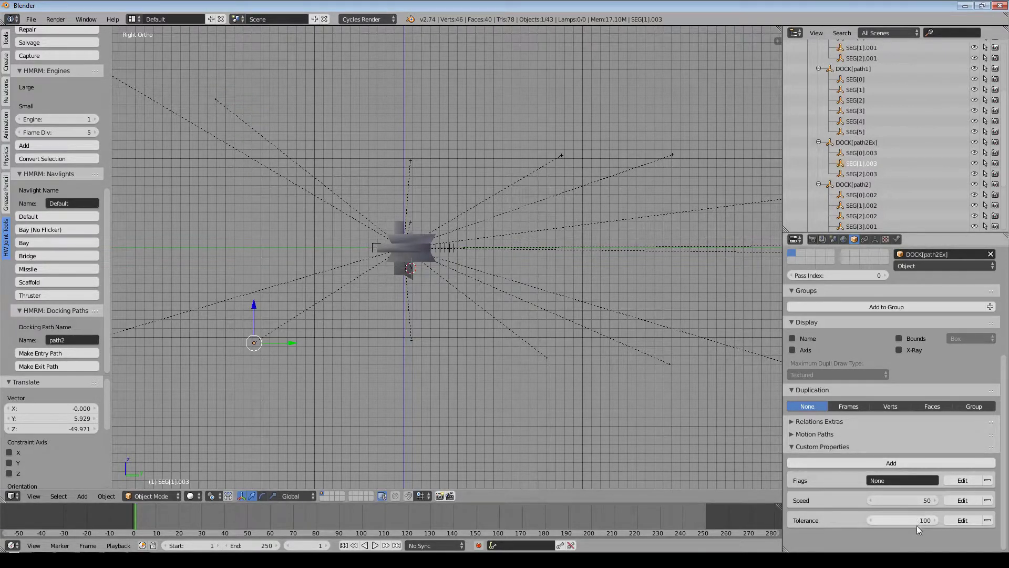
{"action": "type", "text": "10"}
{"action": "key", "text": "Return"}
{"action": "left_click", "coordinate": [907, 480]}
{"action": "type", "text": "UseRot"}
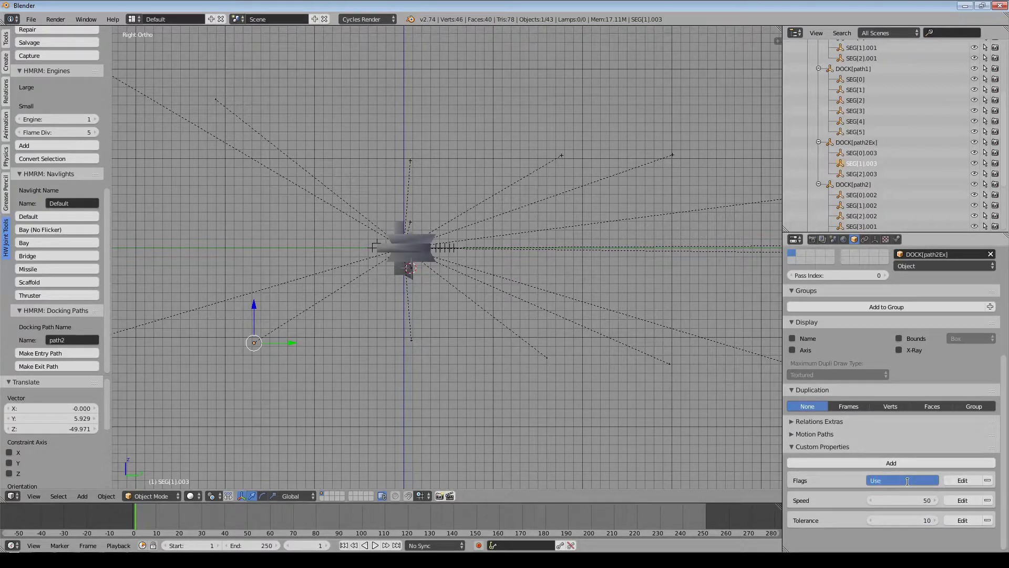
{"action": "key", "text": "Return"}
Set the Tolerance of SEG[2].003 in DOCK[path2Ex] to 10 and its Flags to UseRot.
{"action": "middle_click_drag", "start_coordinate": [431, 333], "coordinate": [577, 336], "text": "shift"}
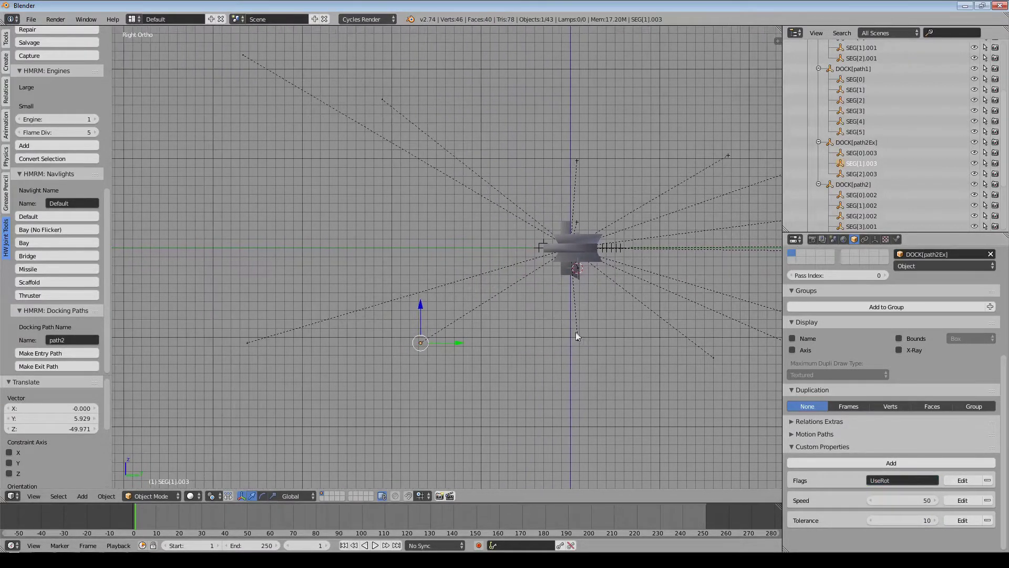
{"action": "right_click", "coordinate": [247, 342]}
{"action": "left_click", "coordinate": [898, 520]}
{"action": "type", "text": "10"}
{"action": "key", "text": "Return"}
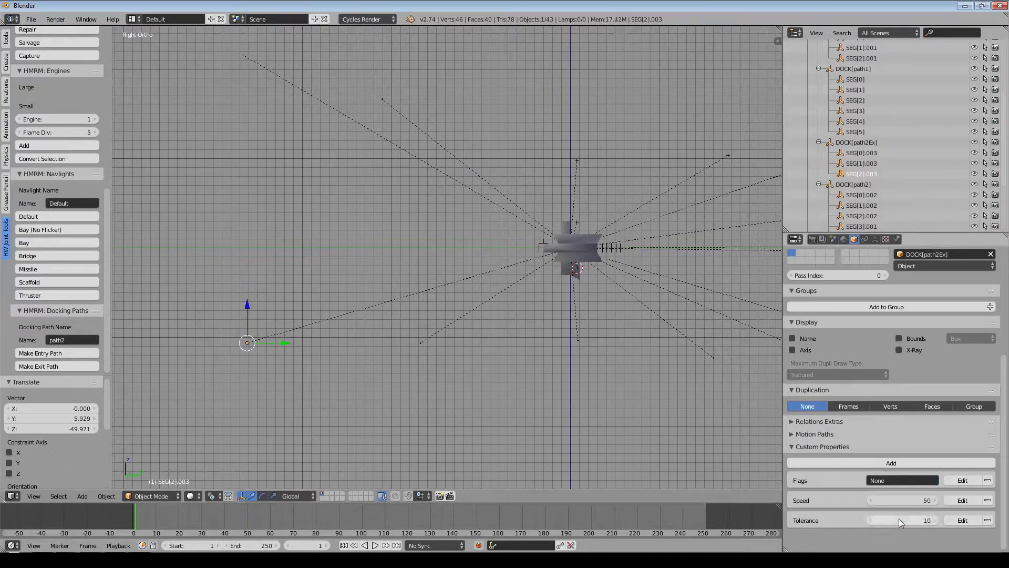
{"action": "left_click", "coordinate": [904, 478]}
{"action": "type", "text": "Use"}
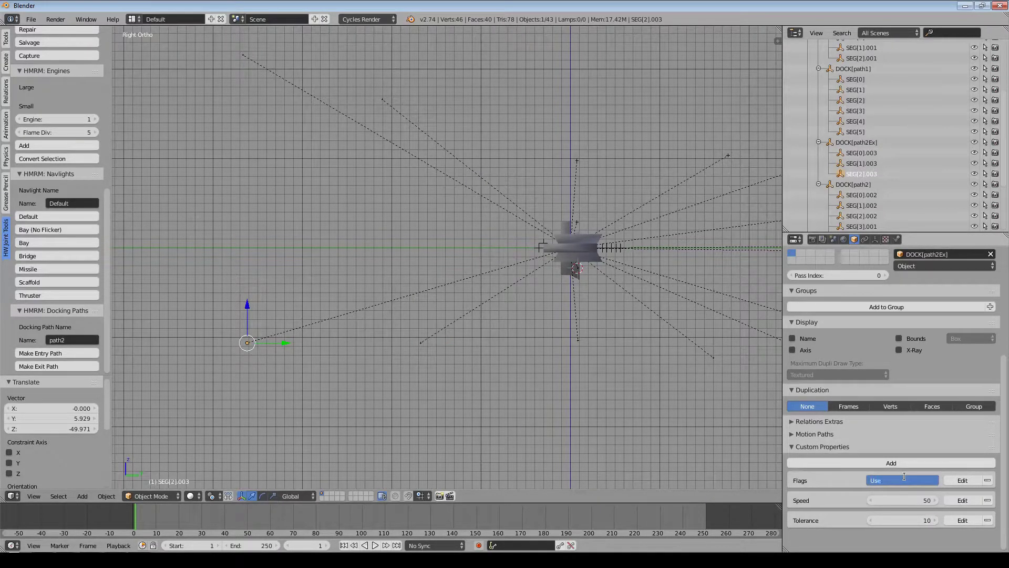
{"action": "type", "text": "Rot"}
{"action": "key", "text": "Return"}
Set SEG[0].003 of DOCK[path2Ex] to Flags UseRot, Speed 5 and Tolerance 5.
{"action": "middle_click_drag", "start_coordinate": [612, 355], "coordinate": [522, 351], "text": "shift"}
{"action": "left_click", "coordinate": [859, 152]}
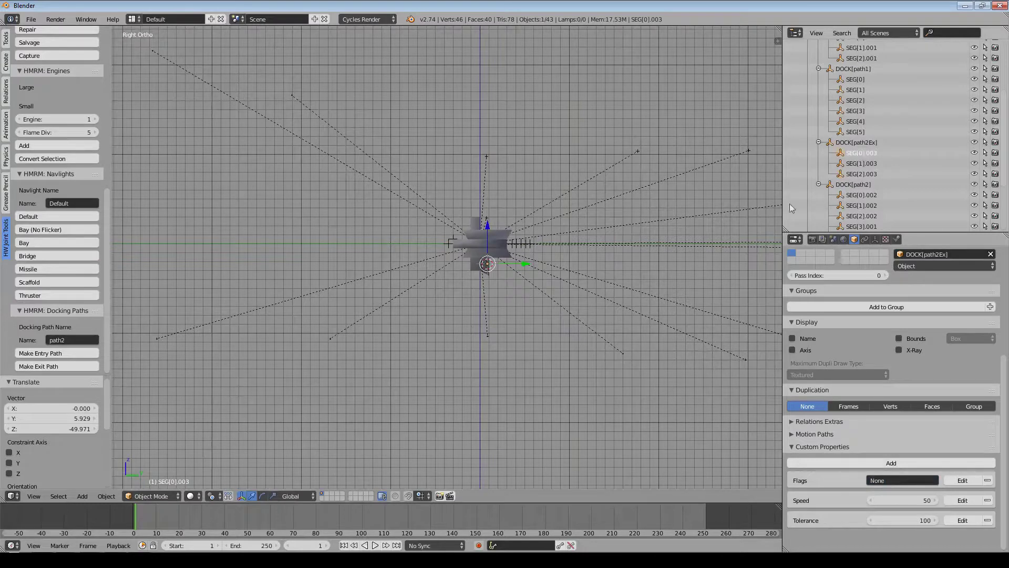
{"action": "scroll", "coordinate": [704, 288], "scroll_direction": "up", "scroll_amount": 4}
{"action": "scroll", "coordinate": [886, 201], "scroll_direction": "down", "scroll_amount": 4}
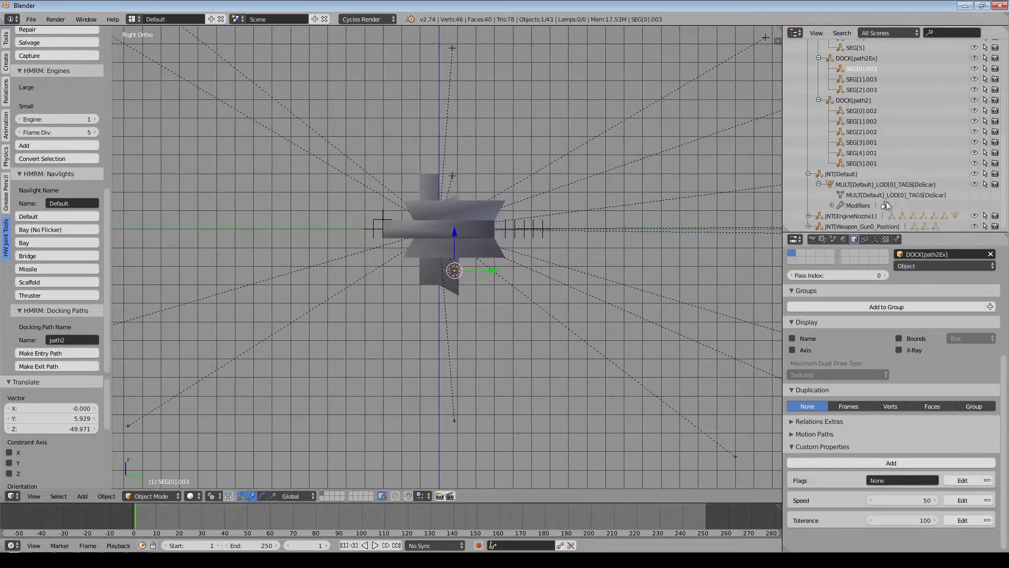
{"action": "left_click", "coordinate": [868, 164]}
{"action": "left_click", "coordinate": [865, 69]}
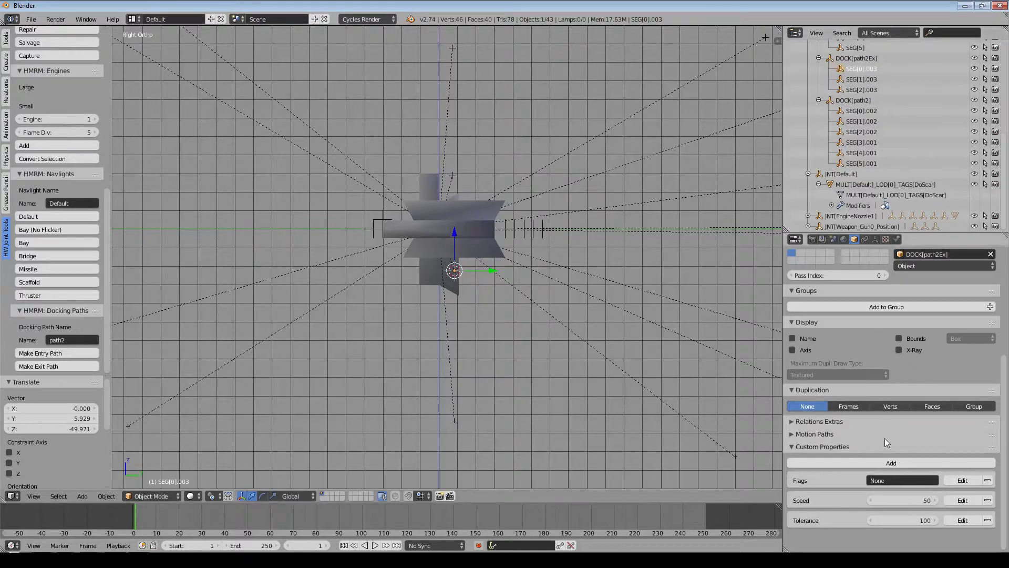
{"action": "left_click", "coordinate": [896, 477]}
{"action": "type", "text": "Us"}
{"action": "left_click", "coordinate": [896, 505]}
{"action": "left_click", "coordinate": [897, 504]}
{"action": "type", "text": "5"}
{"action": "left_click", "coordinate": [904, 517]}
{"action": "left_click", "coordinate": [904, 516]}
{"action": "type", "text": "5"}
{"action": "key", "text": "Return"}
Triangulate all faces of the ship mesh MULT[Default]_LOD[0]_TAGS[DoScar] and apply its Mirror modifier.
{"action": "scroll", "coordinate": [420, 189], "scroll_direction": "down", "scroll_amount": 4}
{"action": "middle_click_drag", "start_coordinate": [386, 264], "coordinate": [507, 326]}
{"action": "scroll", "coordinate": [385, 303], "scroll_direction": "up", "scroll_amount": 4}
{"action": "scroll", "coordinate": [459, 335], "scroll_direction": "up", "scroll_amount": 2}
{"action": "right_click", "coordinate": [427, 337]}
{"action": "key", "text": "Tab"}
{"action": "key", "text": "a"}
{"action": "key", "text": "a"}
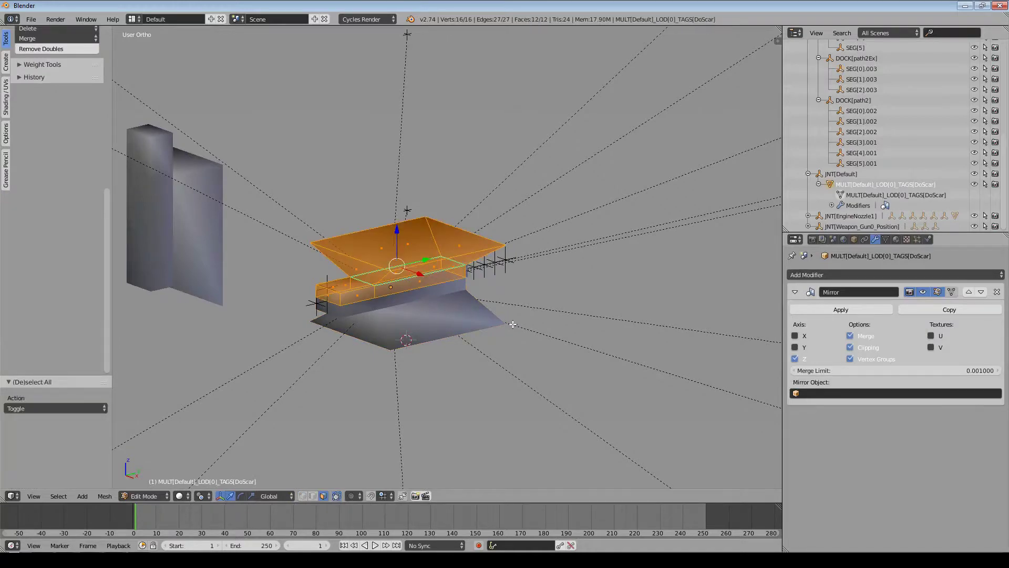
{"action": "key", "text": "ctrl+t"}
{"action": "key", "text": "Tab"}
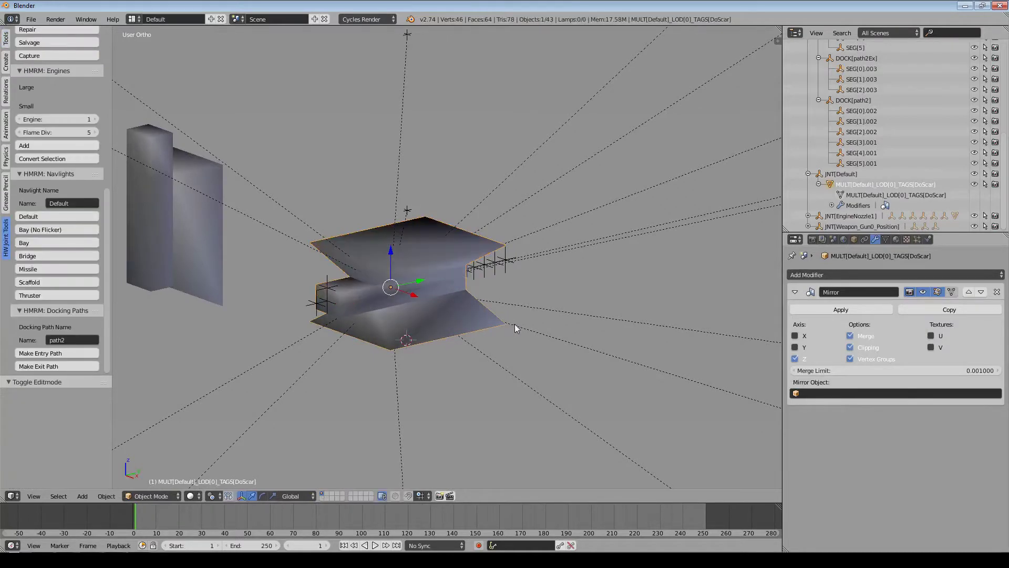
{"action": "mouse_move", "coordinate": [515, 329]}
{"action": "middle_mouse_down"}
{"action": "mouse_move", "coordinate": [457, 353]}
{"action": "mouse_move", "coordinate": [451, 320]}
{"action": "mouse_move", "coordinate": [456, 310]}
{"action": "mouse_move", "coordinate": [462, 323]}
{"action": "mouse_move", "coordinate": [526, 320]}
{"action": "middle_mouse_up"}
{"action": "left_click", "coordinate": [852, 313]}
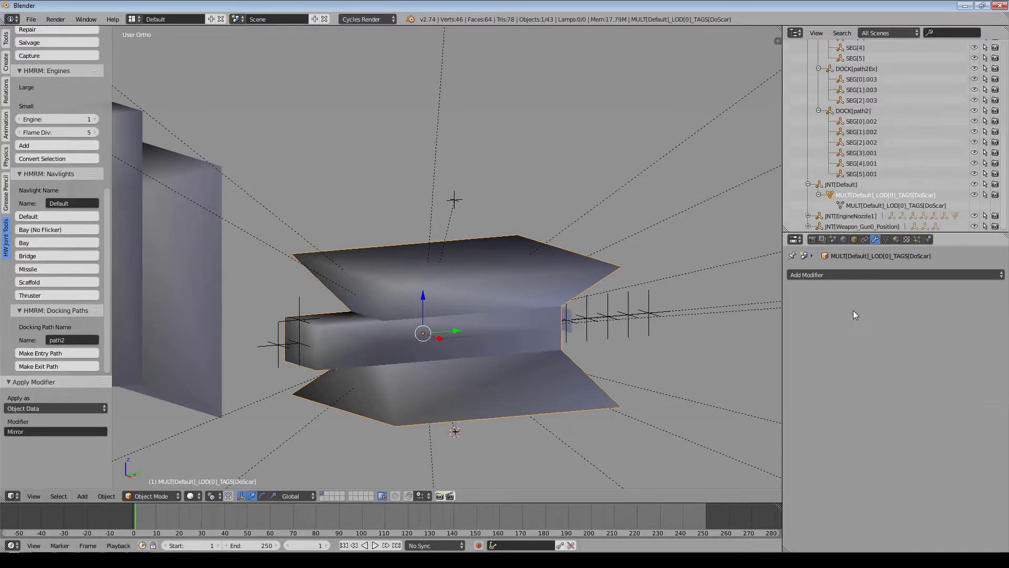
Triangulate all faces of the collision mesh COL[Root].
{"action": "scroll", "coordinate": [450, 315], "scroll_direction": "down", "scroll_amount": 5}
{"action": "right_click", "coordinate": [297, 271]}
{"action": "key", "text": "Tab"}
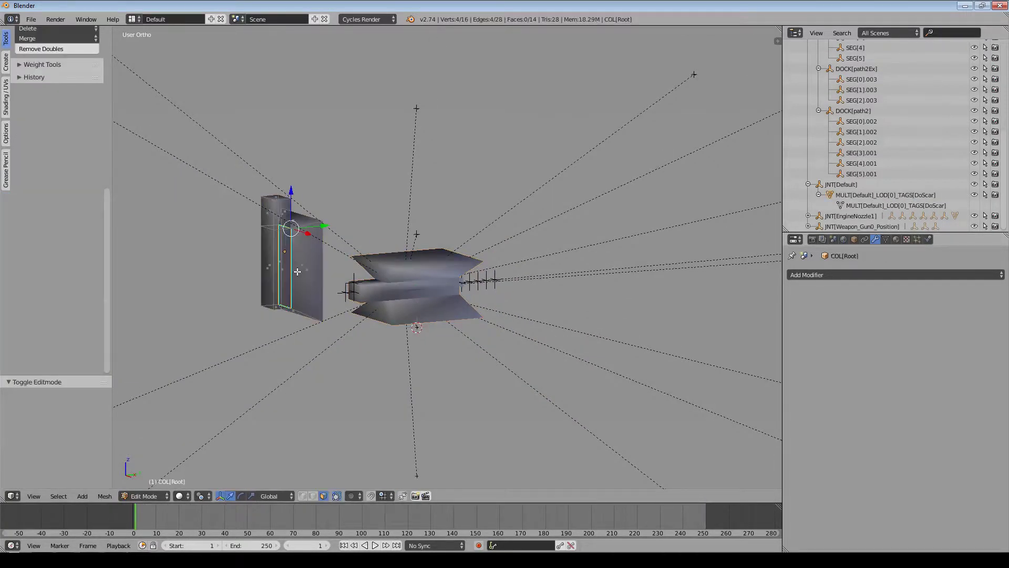
{"action": "key", "text": "a"}
{"action": "key", "text": "a"}
{"action": "key", "text": "ctrl+t"}
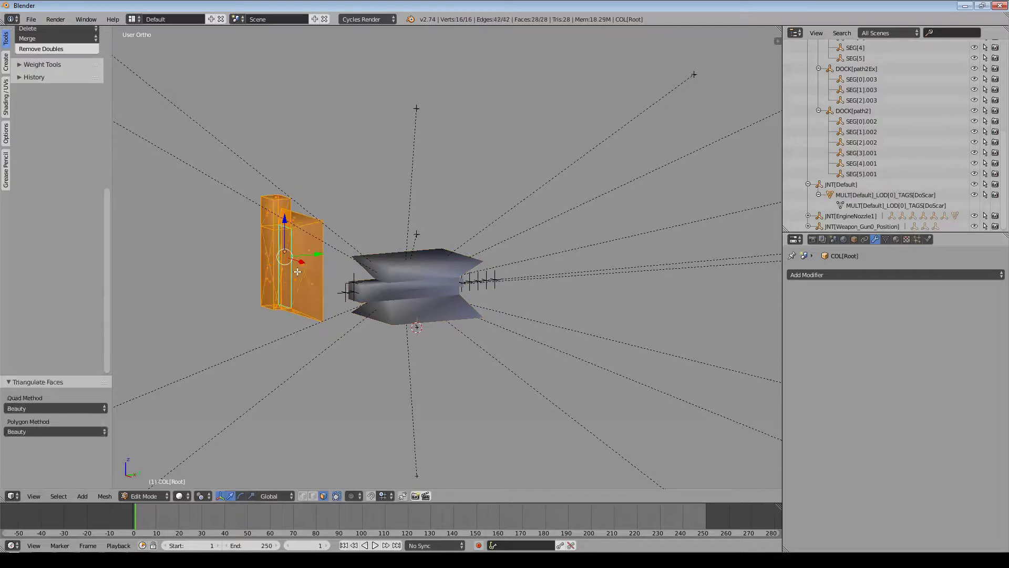
{"action": "key", "text": "Tab"}
Rotate ROOT_LOD[0] by -90° about the global X axis.
{"action": "middle_click_drag", "start_coordinate": [351, 280], "coordinate": [504, 314]}
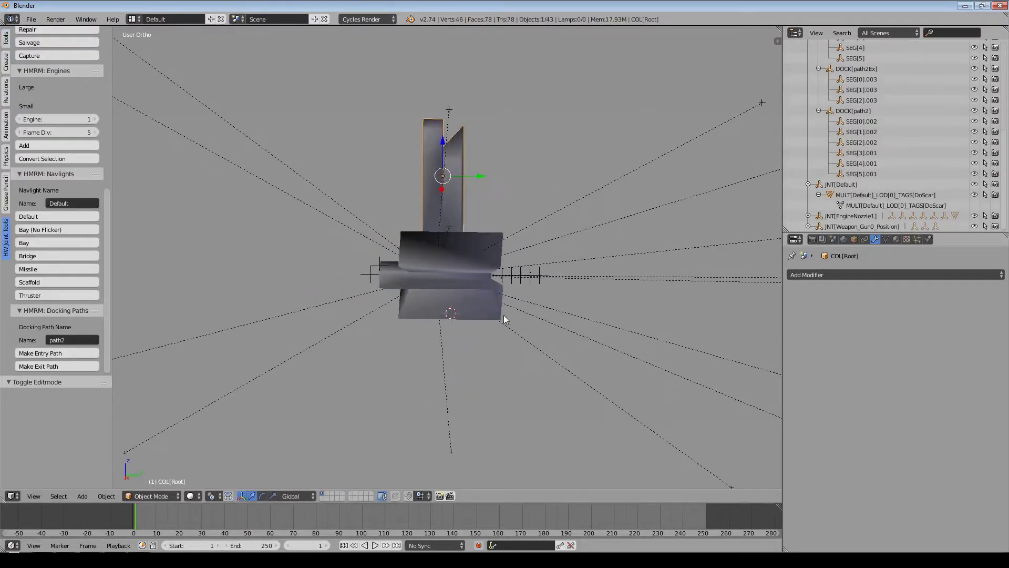
{"action": "middle_click_drag", "start_coordinate": [500, 225], "coordinate": [466, 298]}
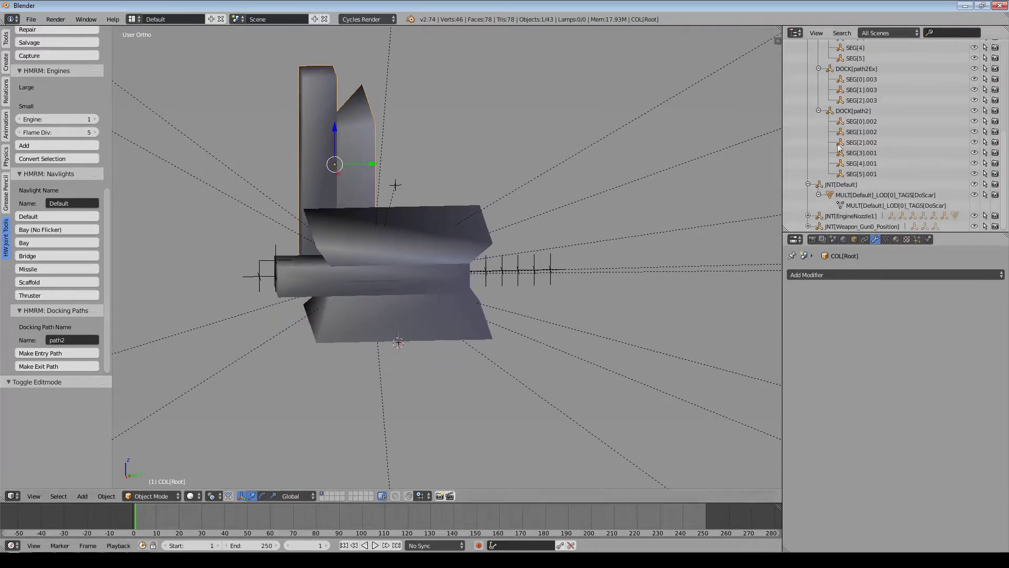
{"action": "scroll", "coordinate": [938, 132], "scroll_direction": "up", "scroll_amount": 6}
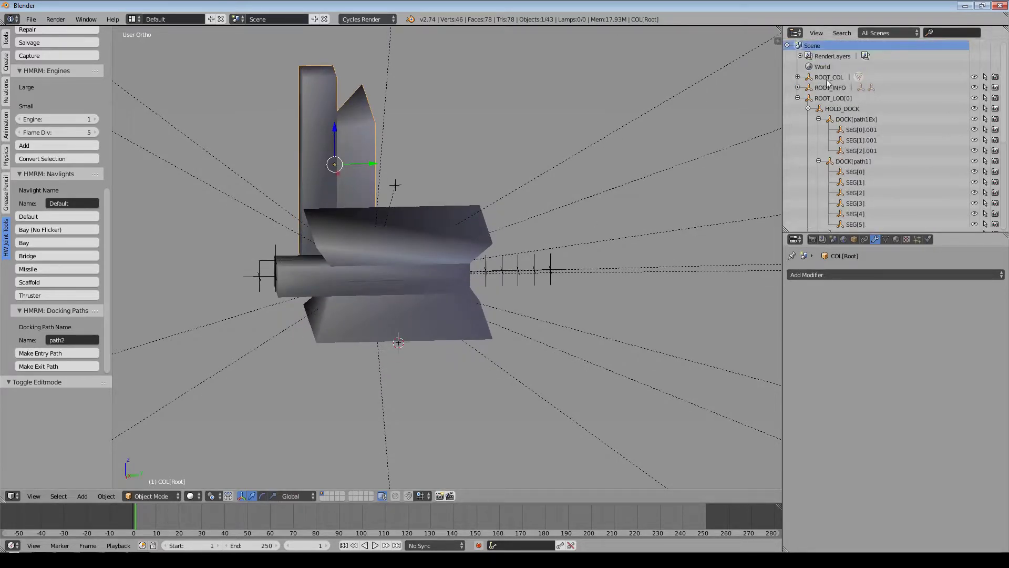
{"action": "left_click", "coordinate": [831, 98]}
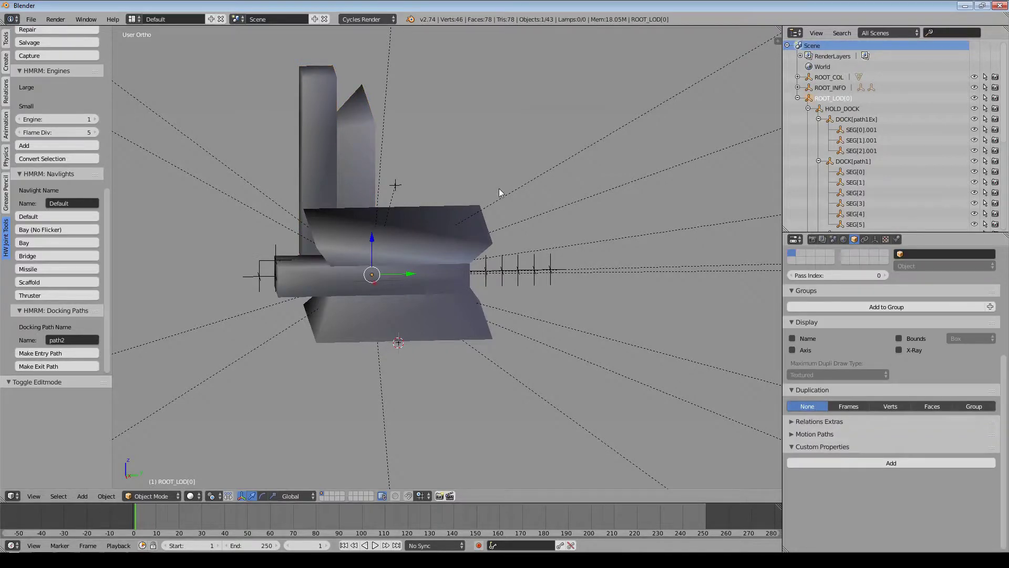
{"action": "key", "text": "r"}
{"action": "key", "text": "x"}
{"action": "key", "text": "minus"}
{"action": "key", "text": "9"}
{"action": "key", "text": "0"}
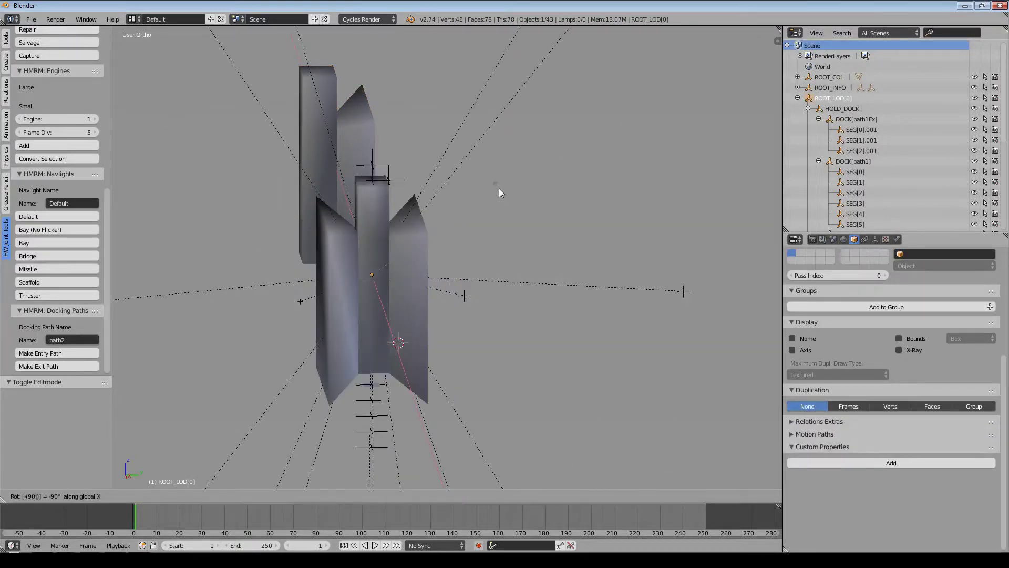
{"action": "key", "text": "Return"}
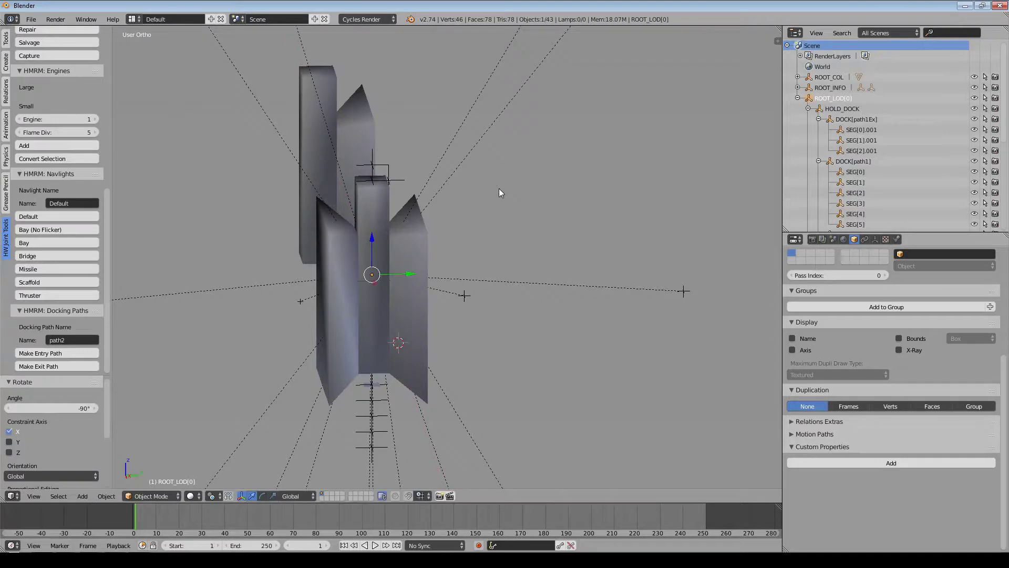
Apply rotation and scale to all objects in the scene, then clear the selection.
{"action": "mouse_move", "coordinate": [438, 239]}
{"action": "middle_mouse_down"}
{"action": "mouse_move", "coordinate": [484, 225]}
{"action": "mouse_move", "coordinate": [451, 234]}
{"action": "middle_mouse_up"}
{"action": "key", "text": "a"}
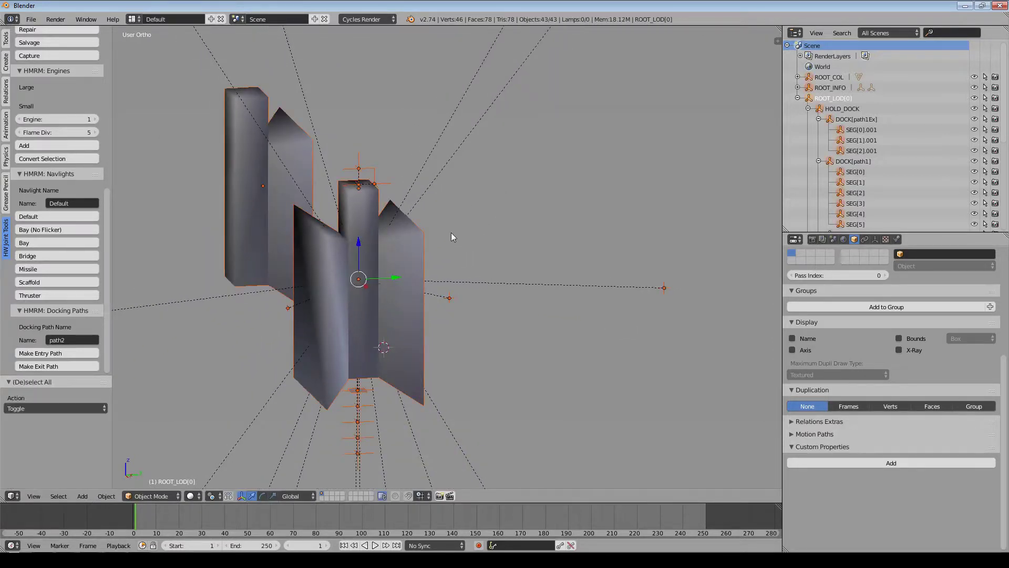
{"action": "key", "text": "ctrl+a"}
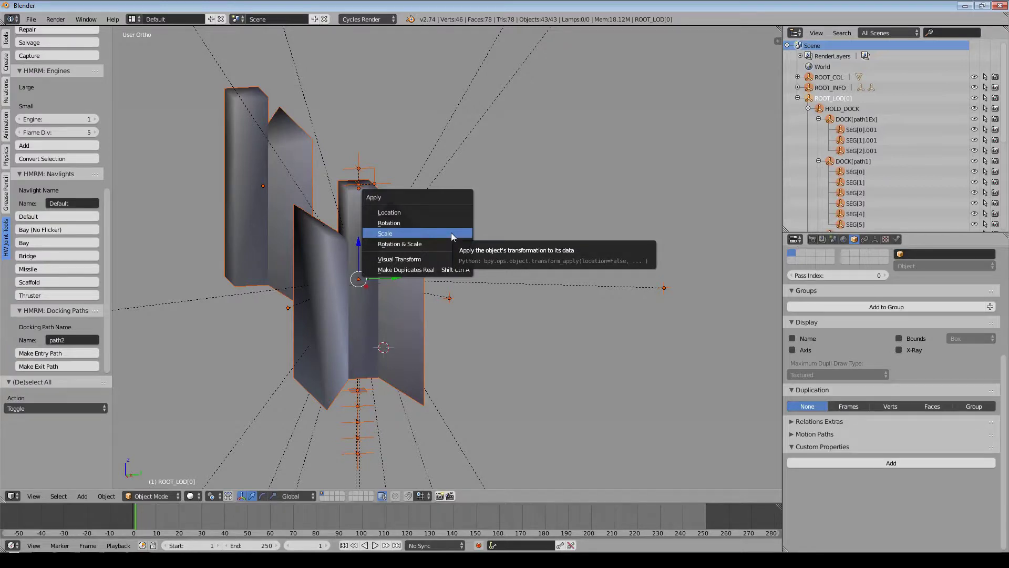
{"action": "left_click", "coordinate": [450, 243]}
{"action": "scroll", "coordinate": [546, 223], "scroll_direction": "down", "scroll_amount": 3}
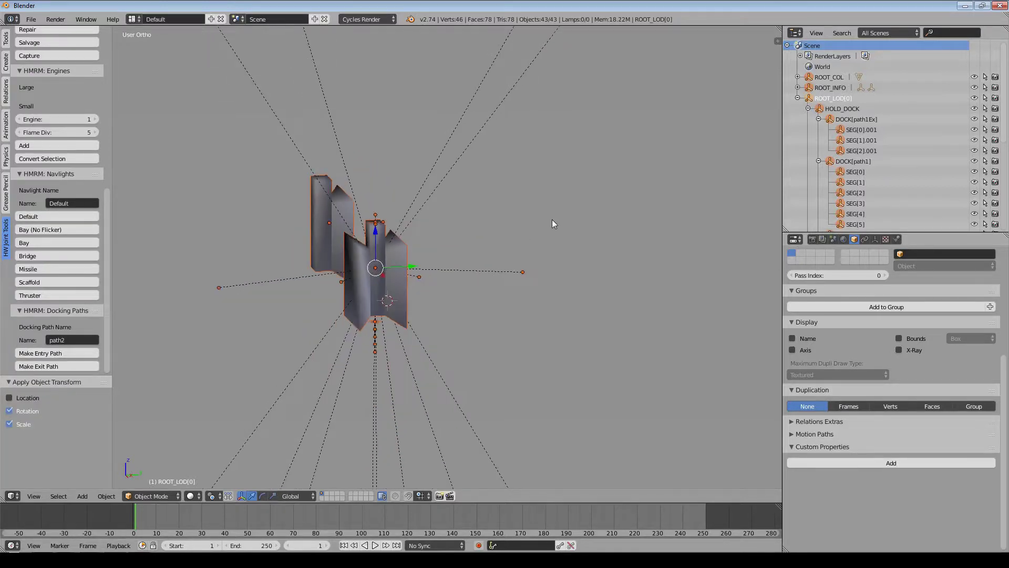
{"action": "middle_click_drag", "start_coordinate": [552, 219], "coordinate": [506, 178]}
{"action": "key", "text": "a"}
Select SEG[0].003 and examine its placement beside the rotated ship and its empty display settings.
{"action": "scroll", "coordinate": [476, 204], "scroll_direction": "up", "scroll_amount": 3}
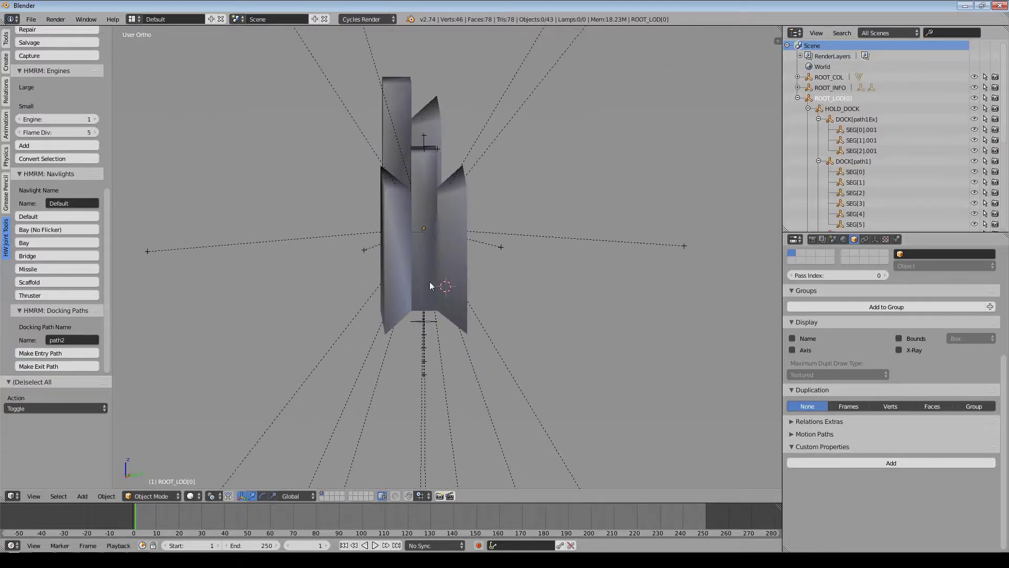
{"action": "right_click", "coordinate": [364, 250]}
{"action": "scroll", "coordinate": [446, 276], "scroll_direction": "up", "scroll_amount": 5}
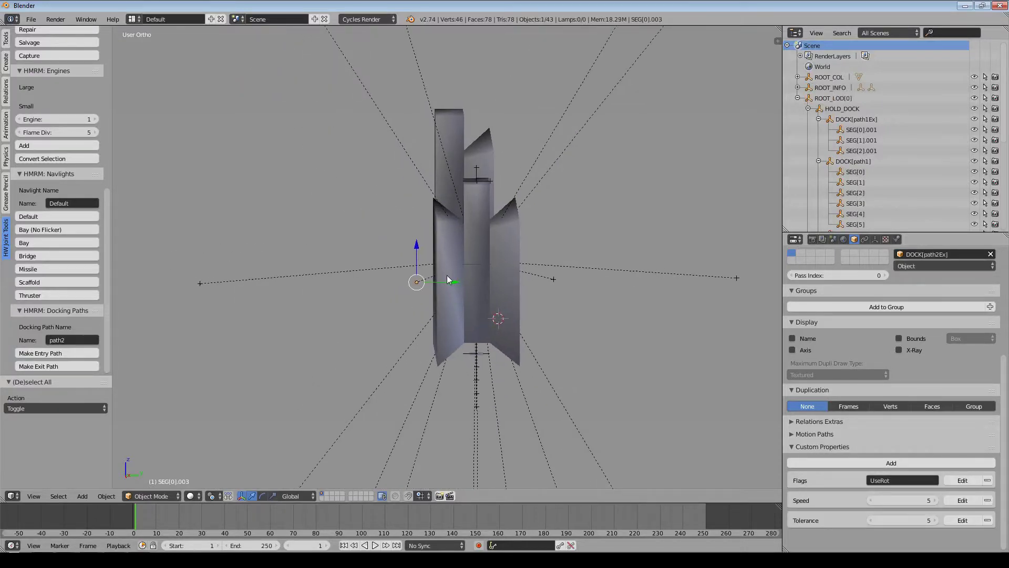
{"action": "middle_click_drag", "start_coordinate": [440, 279], "coordinate": [461, 318]}
{"action": "scroll", "coordinate": [455, 305], "scroll_direction": "down", "scroll_amount": 5}
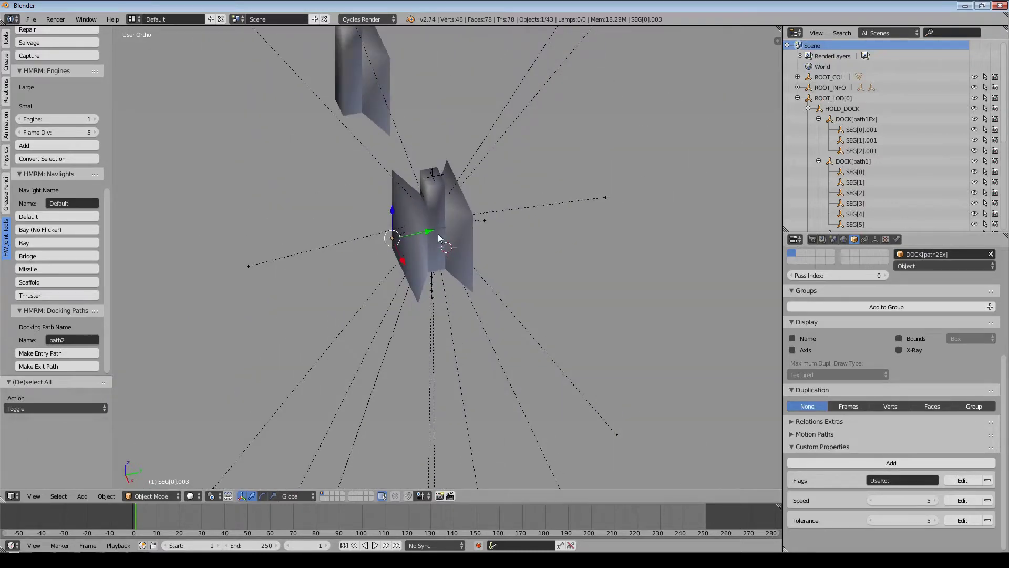
{"action": "scroll", "coordinate": [429, 221], "scroll_direction": "up", "scroll_amount": 6}
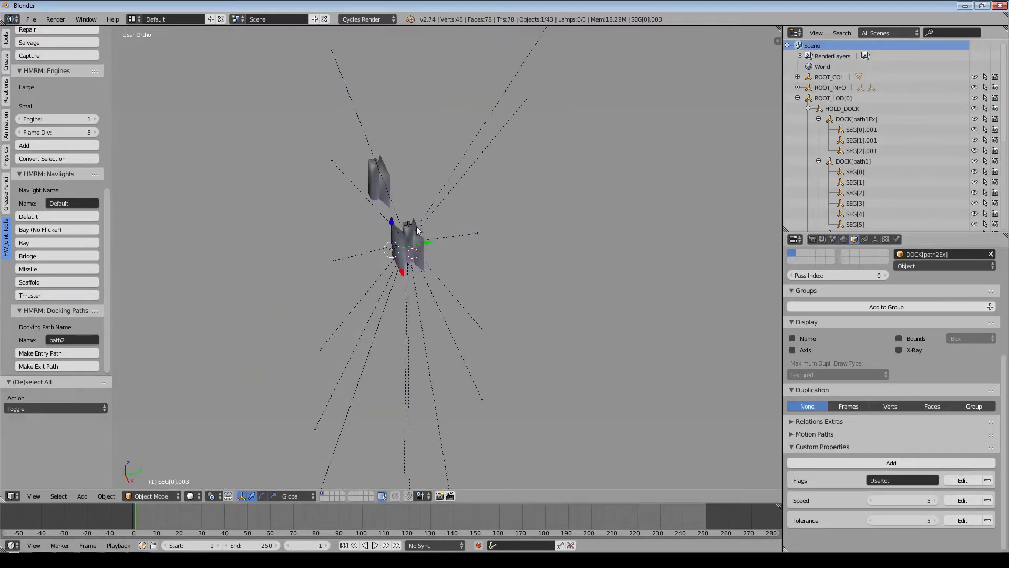
{"action": "scroll", "coordinate": [474, 227], "scroll_direction": "down", "scroll_amount": 5}
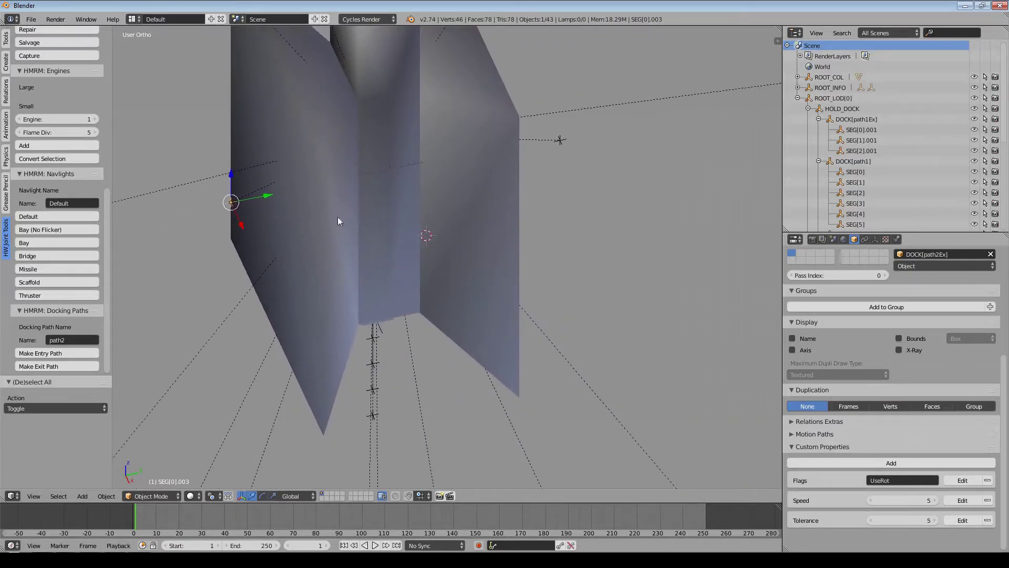
{"action": "scroll", "coordinate": [443, 244], "scroll_direction": "up", "scroll_amount": 1}
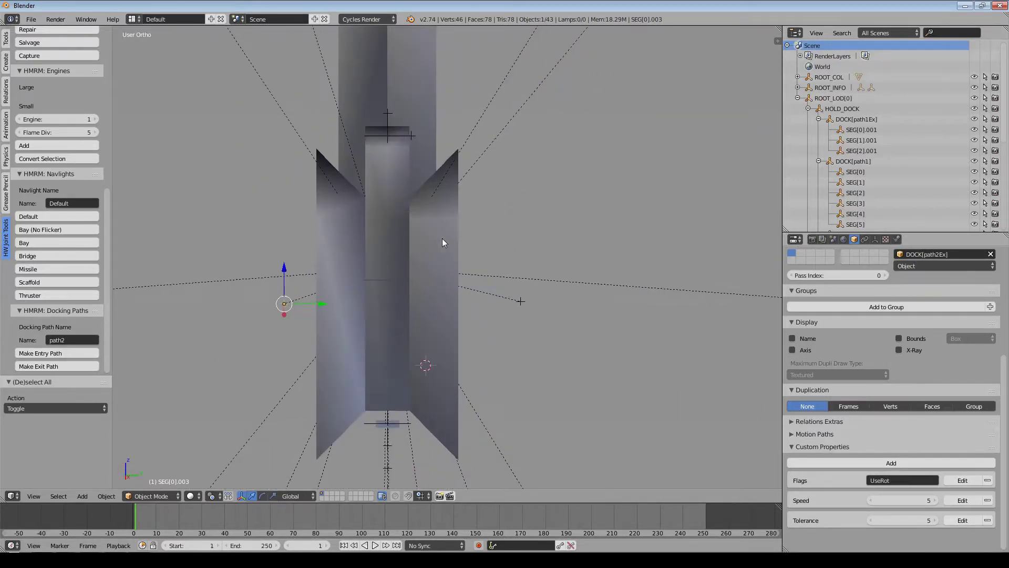
{"action": "left_click", "coordinate": [875, 239]}
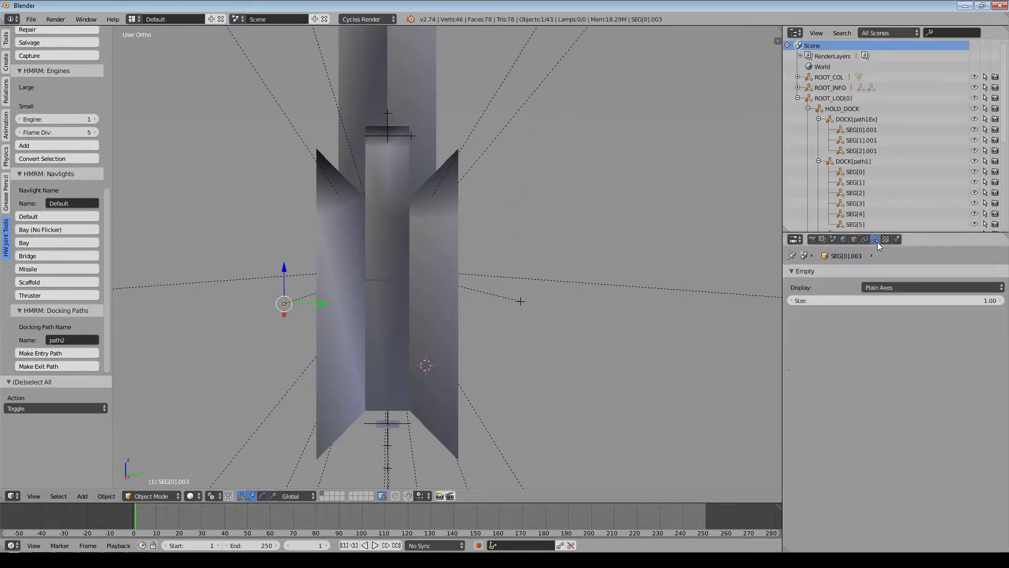
{"action": "scroll", "coordinate": [544, 276], "scroll_direction": "down", "scroll_amount": 5}
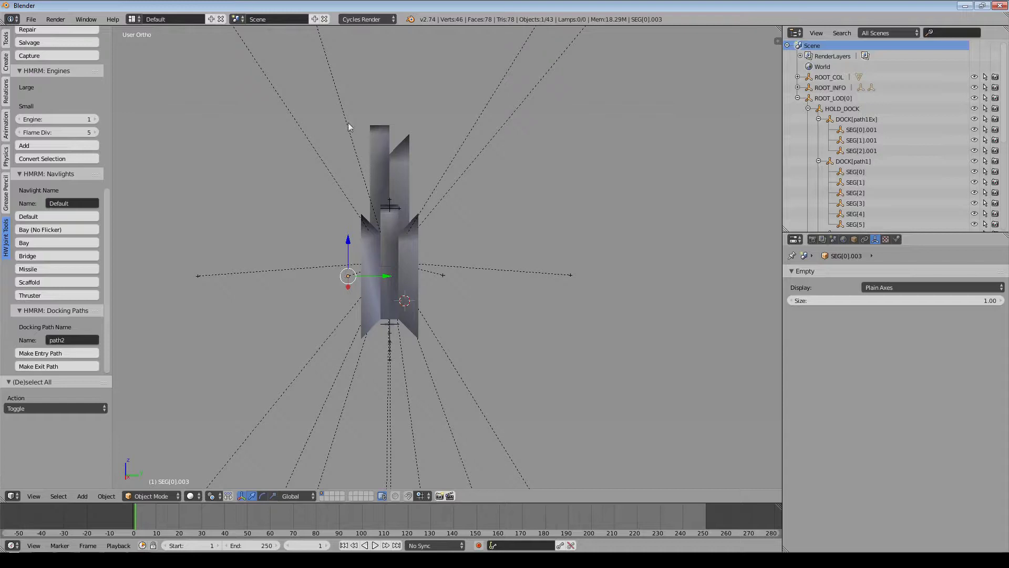
{"action": "middle_click_drag", "start_coordinate": [344, 201], "coordinate": [509, 311]}
{"action": "scroll", "coordinate": [437, 278], "scroll_direction": "up", "scroll_amount": 4}
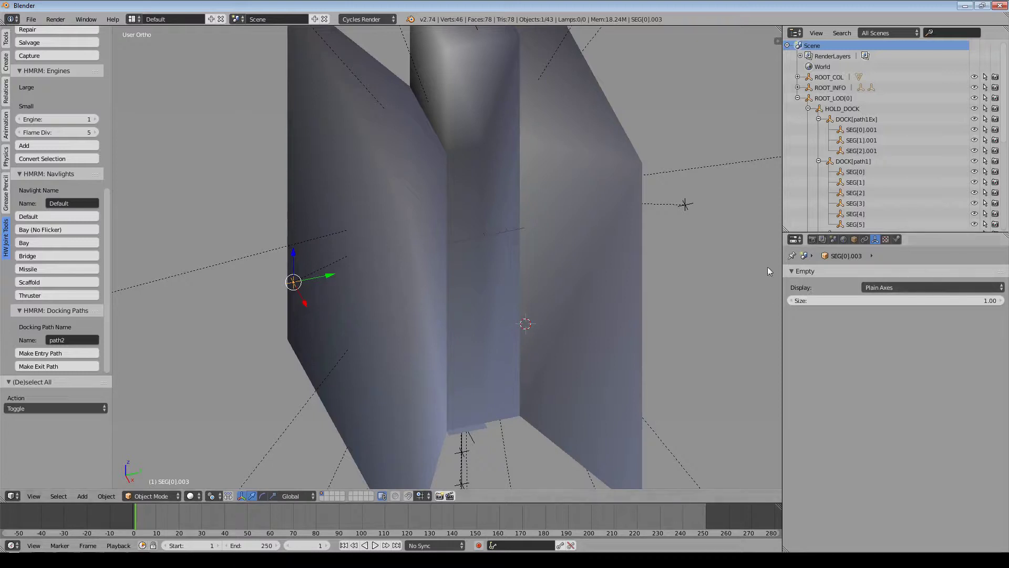
Display the SEG[0].003 empty as Arrows and enlarge its size to 5.44.
{"action": "left_click", "coordinate": [854, 239]}
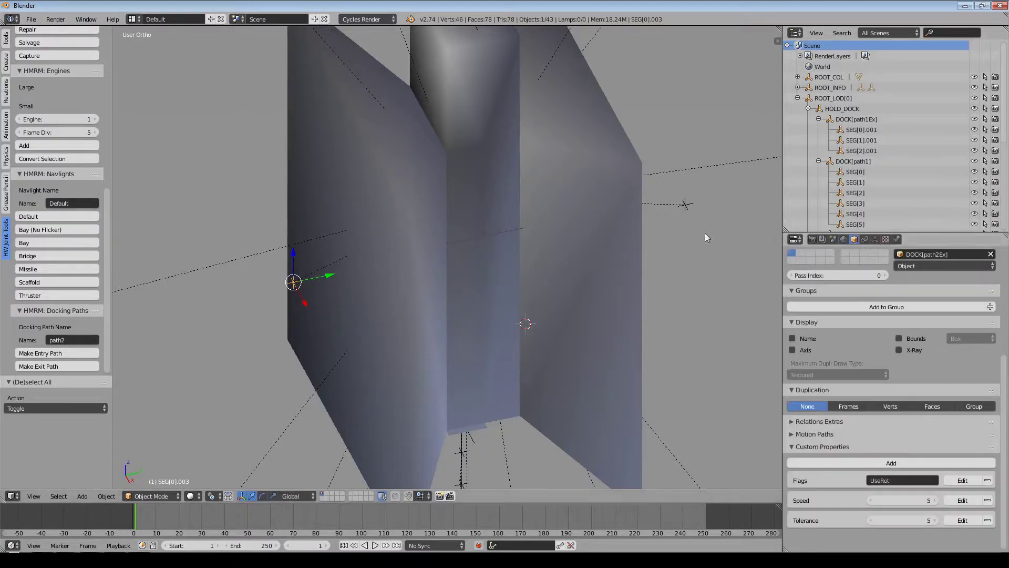
{"action": "left_click", "coordinate": [876, 241]}
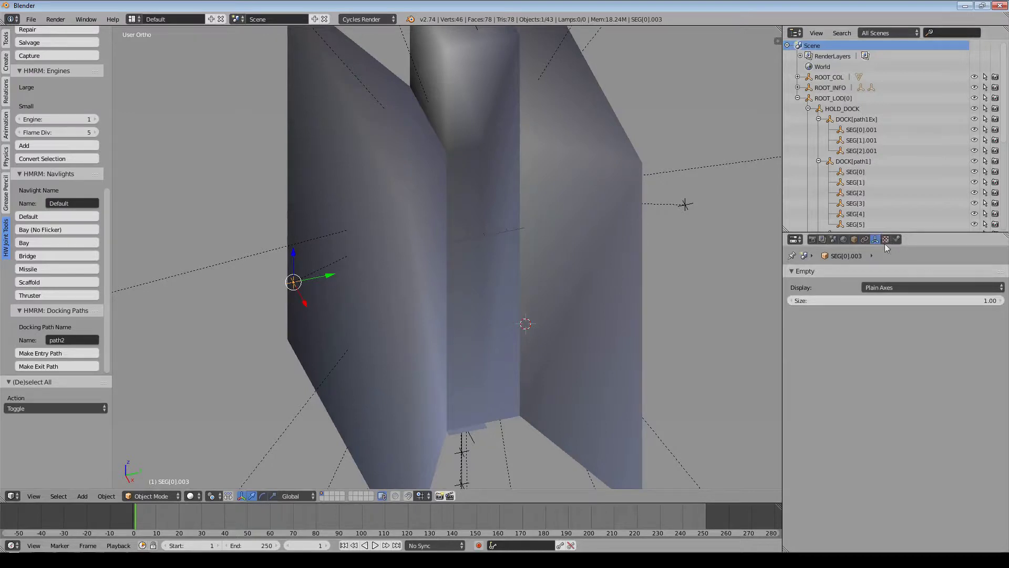
{"action": "left_click", "coordinate": [916, 288]}
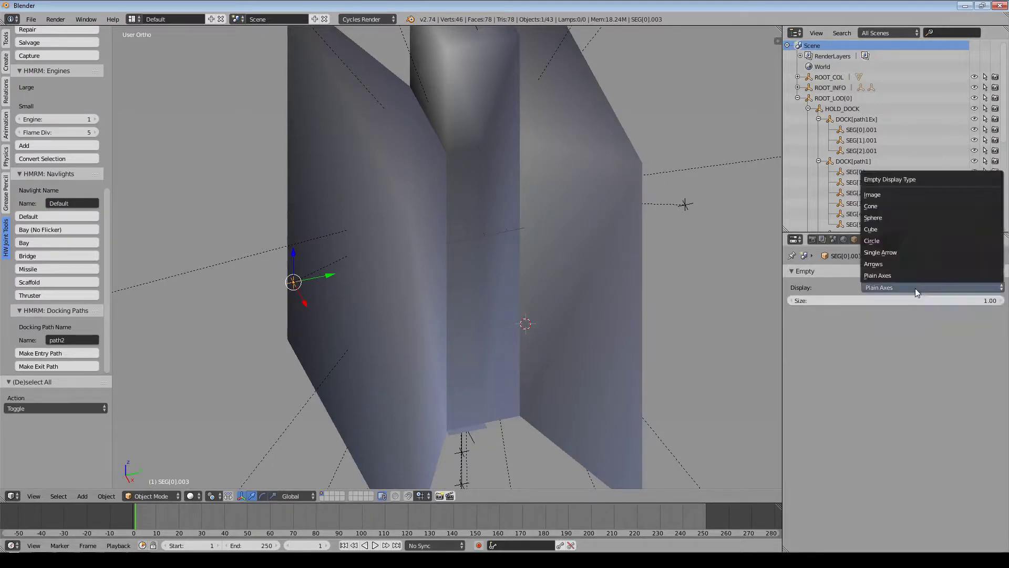
{"action": "left_click", "coordinate": [897, 263]}
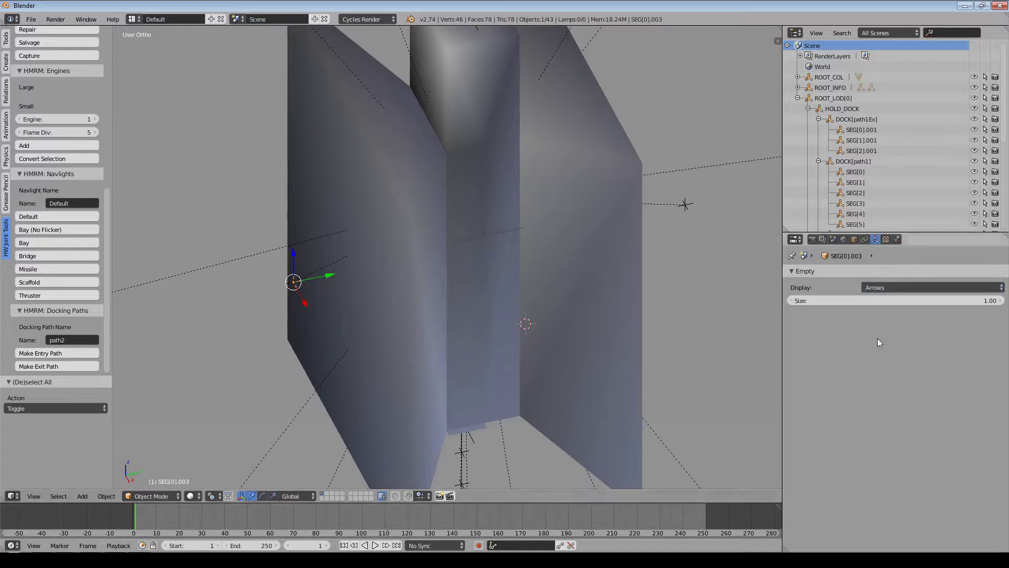
{"action": "left_click_drag", "start_coordinate": [882, 300], "coordinate": [946, 300]}
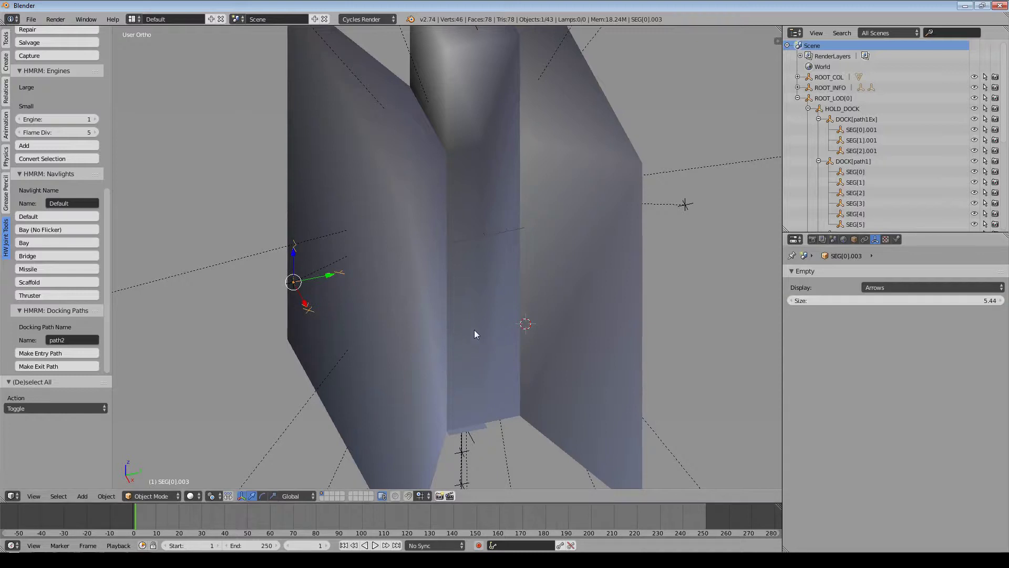
{"action": "scroll", "coordinate": [474, 330], "scroll_direction": "up", "scroll_amount": 2}
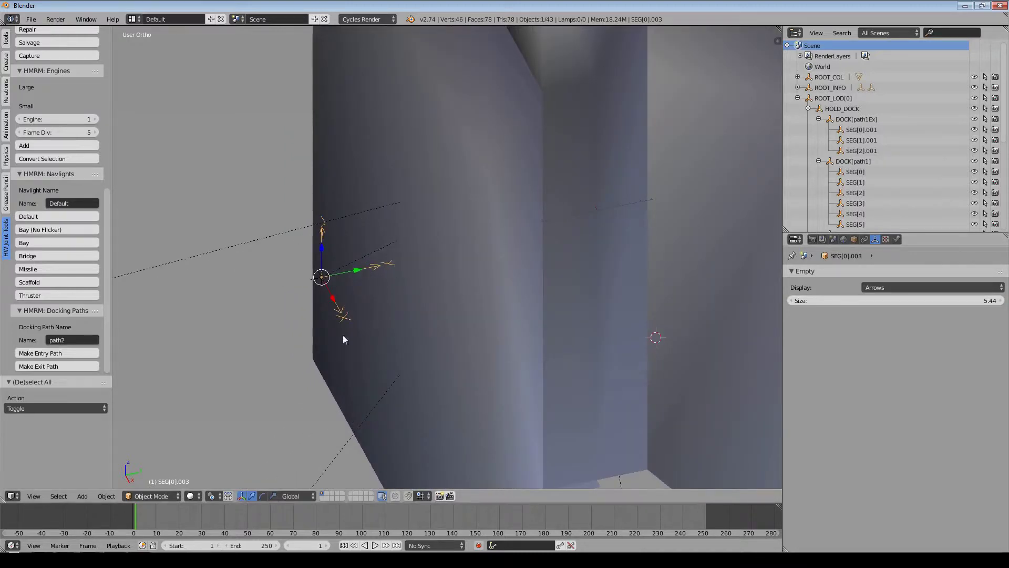
{"action": "middle_click_drag", "start_coordinate": [250, 245], "coordinate": [470, 310]}
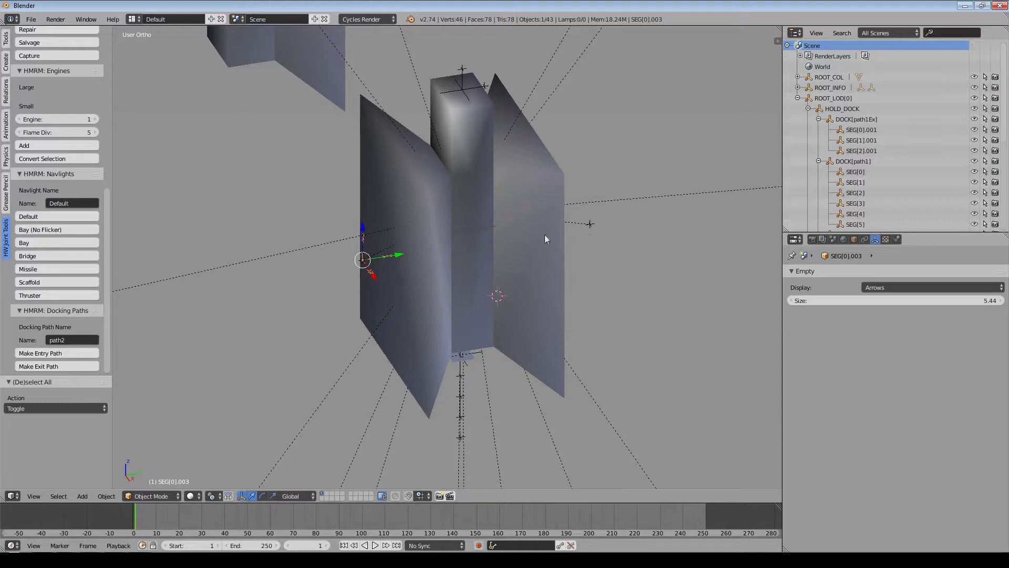
Rotate SEG[0].003 by 180° about the global Z axis.
{"action": "middle_click_drag", "start_coordinate": [545, 237], "coordinate": [544, 292]}
{"action": "scroll", "coordinate": [541, 283], "scroll_direction": "up", "scroll_amount": 4}
{"action": "type", "text": "rz180"}
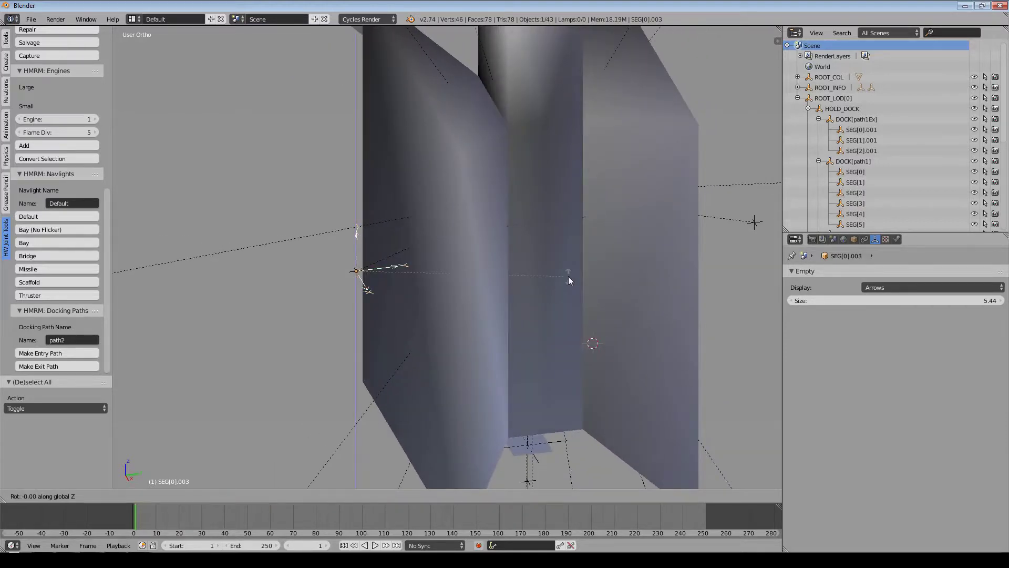
{"action": "key", "text": "Return"}
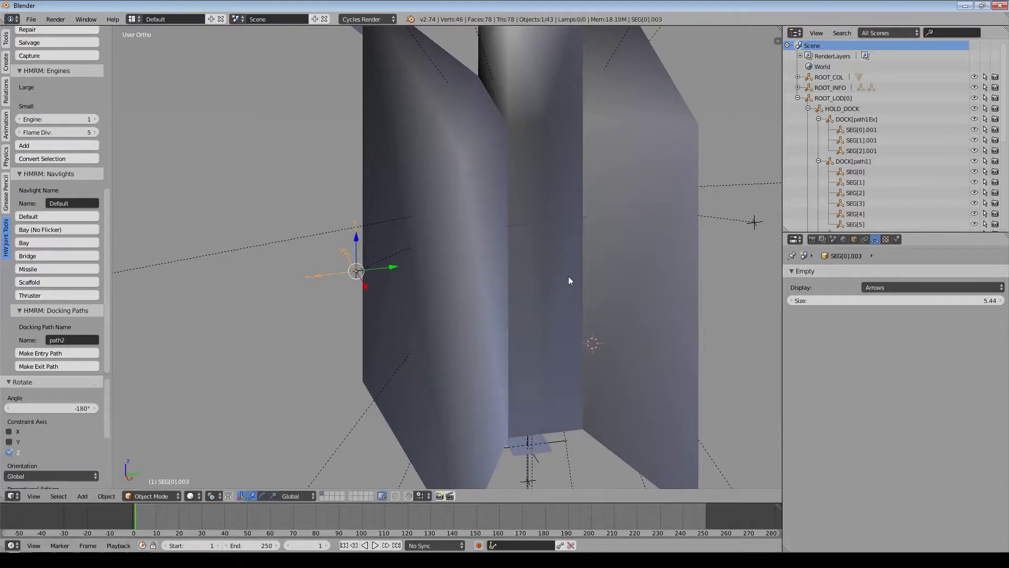
{"action": "middle_click_drag", "start_coordinate": [414, 274], "coordinate": [465, 302]}
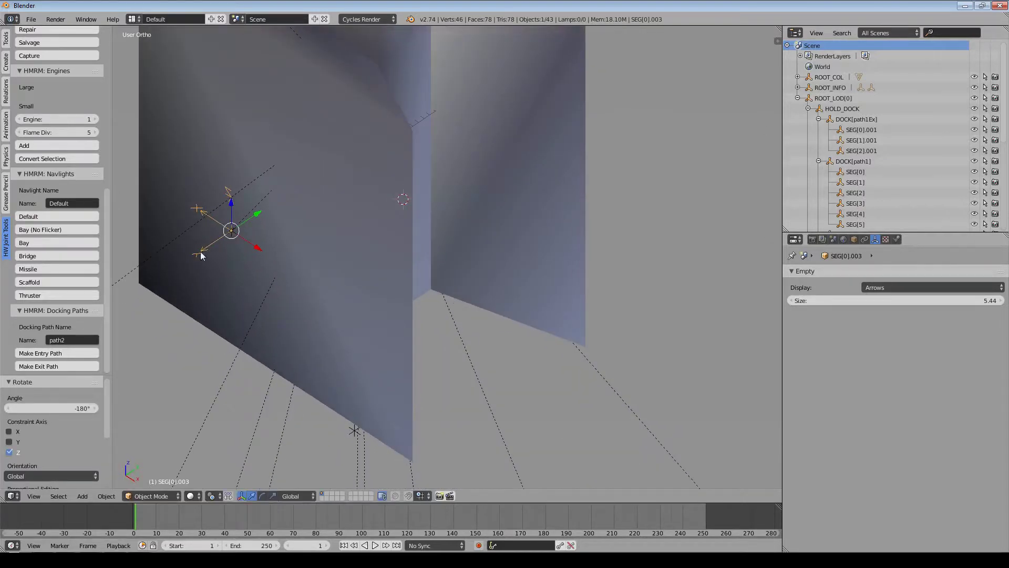
Display the SEG[4].001 empty, farthest out beside the ship's hull, as Arrows with size 8.31.
{"action": "scroll", "coordinate": [398, 273], "scroll_direction": "down", "scroll_amount": 5}
{"action": "middle_click_drag", "start_coordinate": [398, 273], "coordinate": [465, 298]}
{"action": "right_click", "coordinate": [204, 238]}
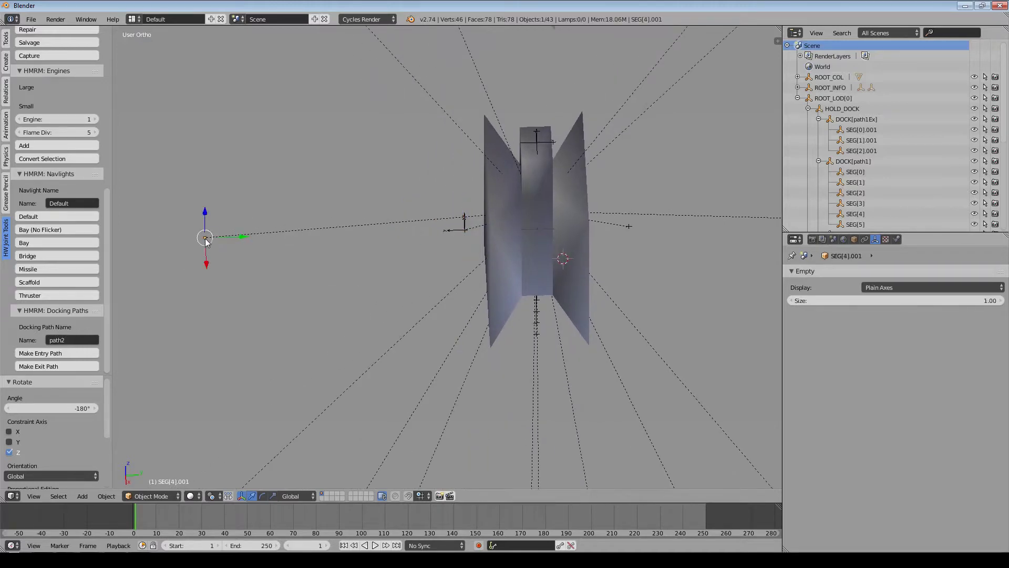
{"action": "left_click", "coordinate": [903, 287]}
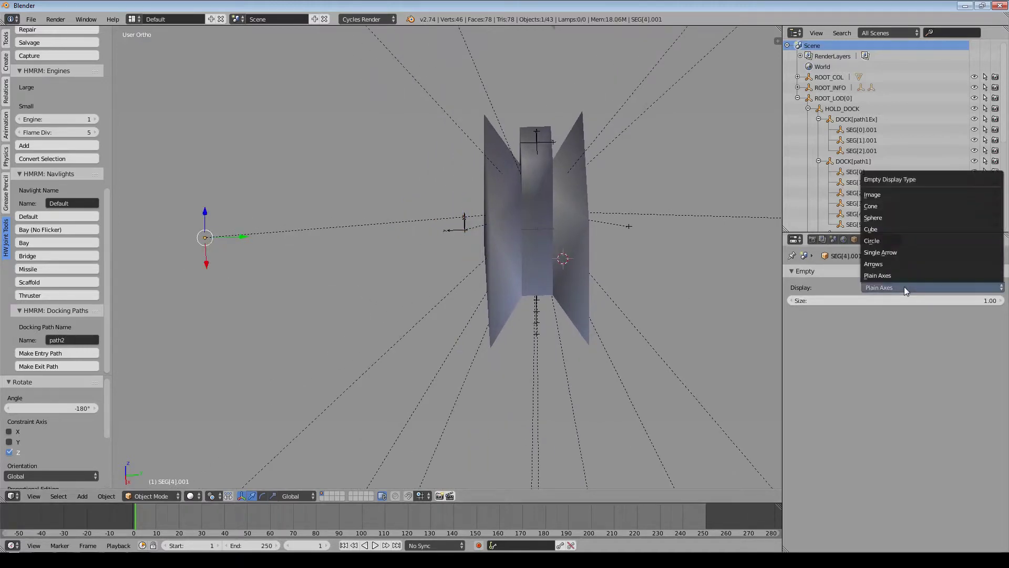
{"action": "left_click", "coordinate": [878, 264]}
{"action": "middle_click_drag", "start_coordinate": [408, 301], "coordinate": [520, 333], "text": "shift"}
{"action": "scroll", "coordinate": [520, 333], "scroll_direction": "up", "scroll_amount": 1}
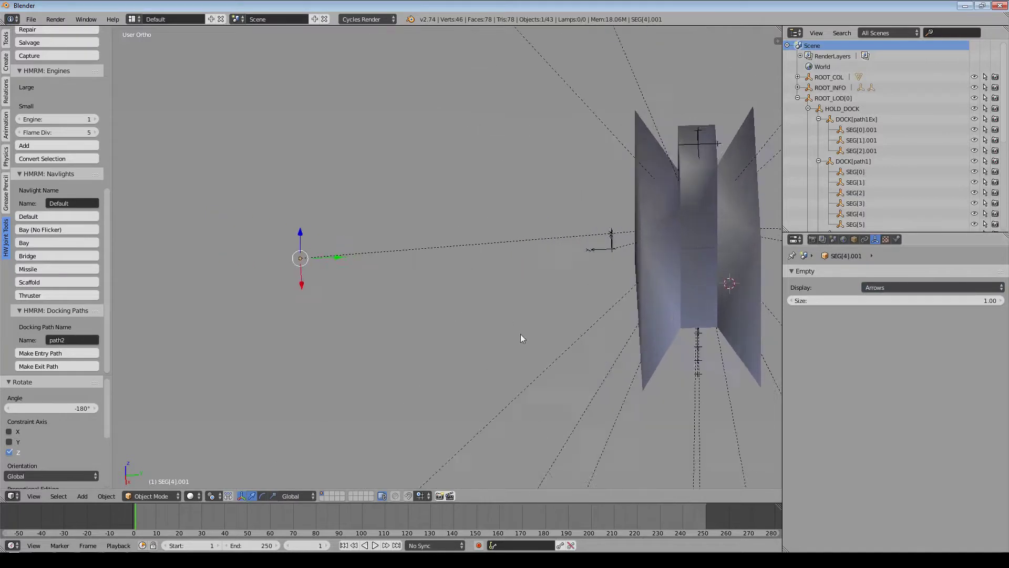
{"action": "scroll", "coordinate": [520, 335], "scroll_direction": "up", "scroll_amount": 1}
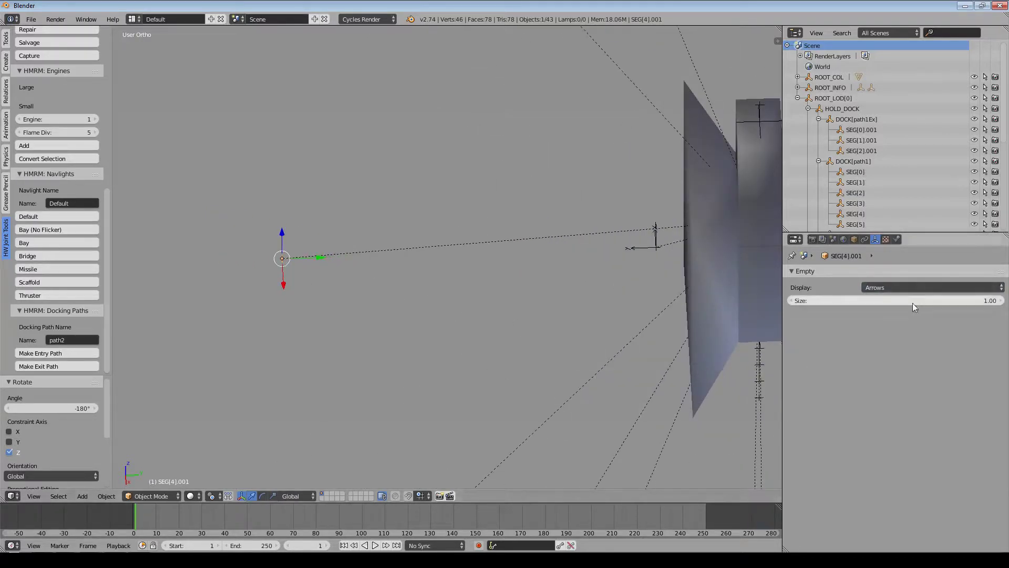
{"action": "left_click", "coordinate": [877, 301]}
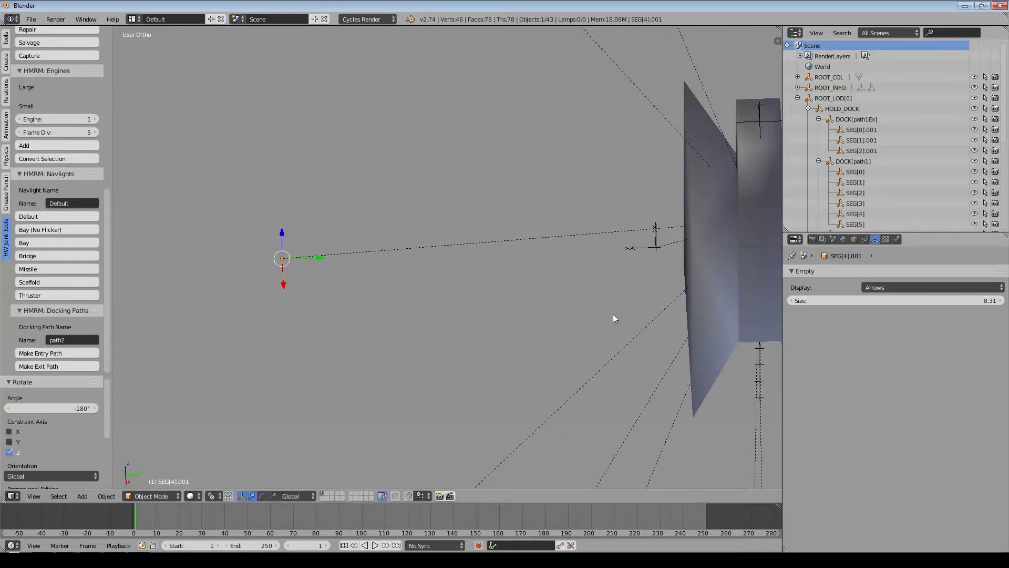
{"action": "scroll", "coordinate": [613, 314], "scroll_direction": "down", "scroll_amount": 6}
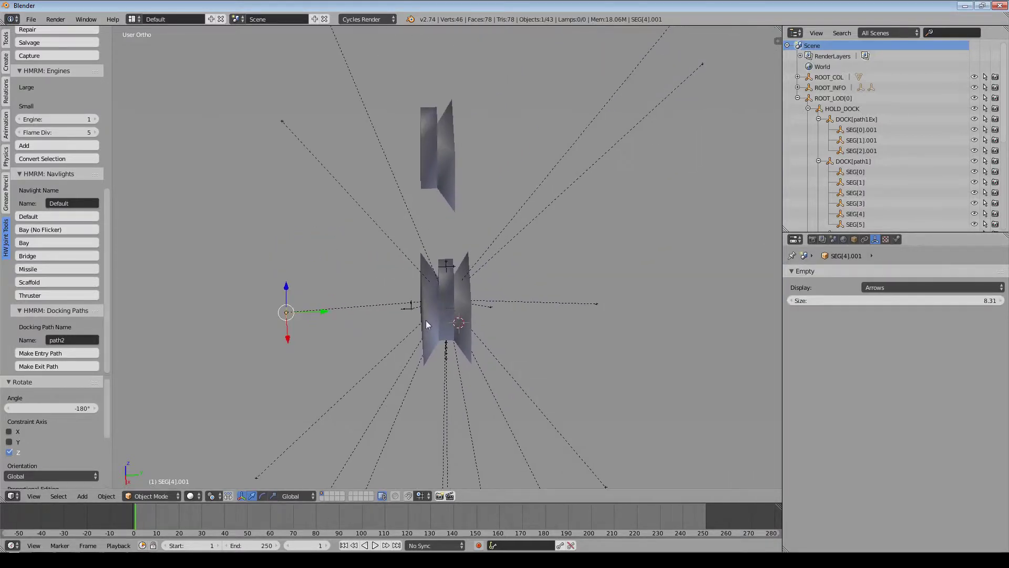
Display the SEG[1].003 empty as Arrows and enlarge its size to 9.01.
{"action": "middle_click_drag", "start_coordinate": [396, 223], "coordinate": [383, 320], "text": "shift"}
{"action": "scroll", "coordinate": [389, 342], "scroll_direction": "up", "scroll_amount": 1}
{"action": "right_click", "coordinate": [262, 210]}
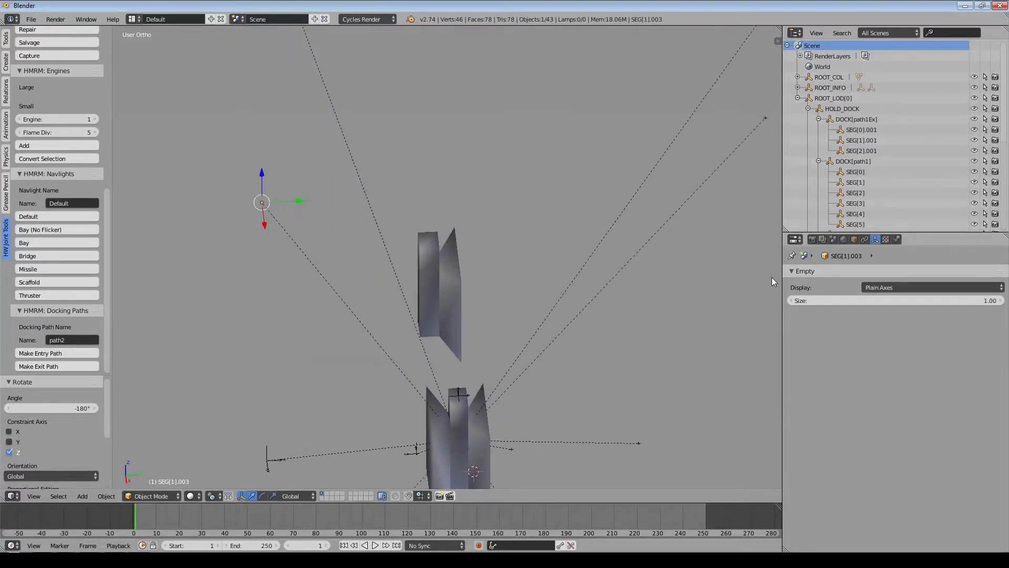
{"action": "left_click", "coordinate": [924, 288]}
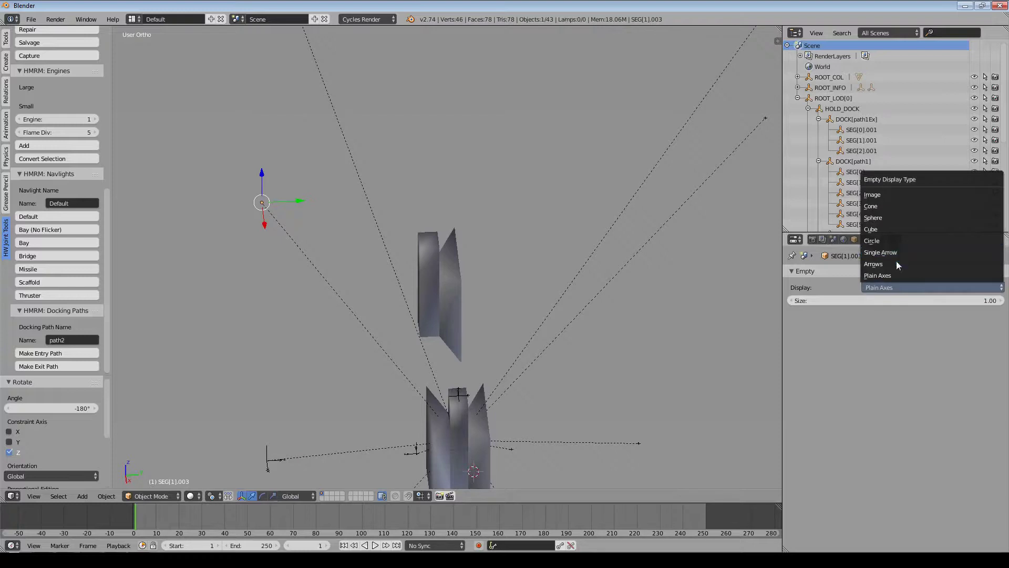
{"action": "left_click", "coordinate": [896, 263]}
{"action": "left_click_drag", "start_coordinate": [818, 302], "coordinate": [840, 303]}
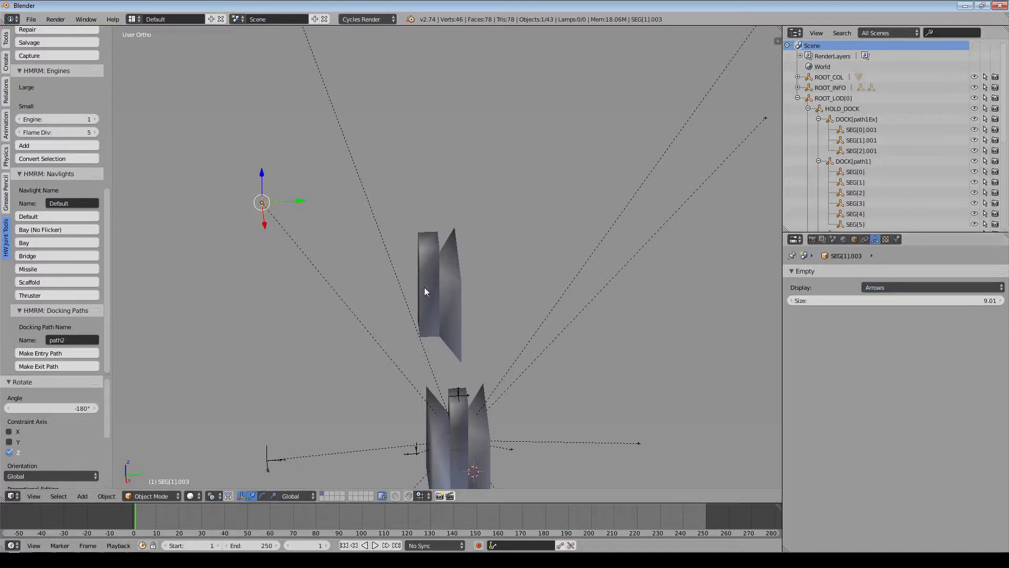
Rotate SEG[1].003 freehand by about -97° around the global Z axis.
{"action": "middle_click_drag", "start_coordinate": [424, 287], "coordinate": [533, 270]}
{"action": "key", "text": "r"}
{"action": "key", "text": "z"}
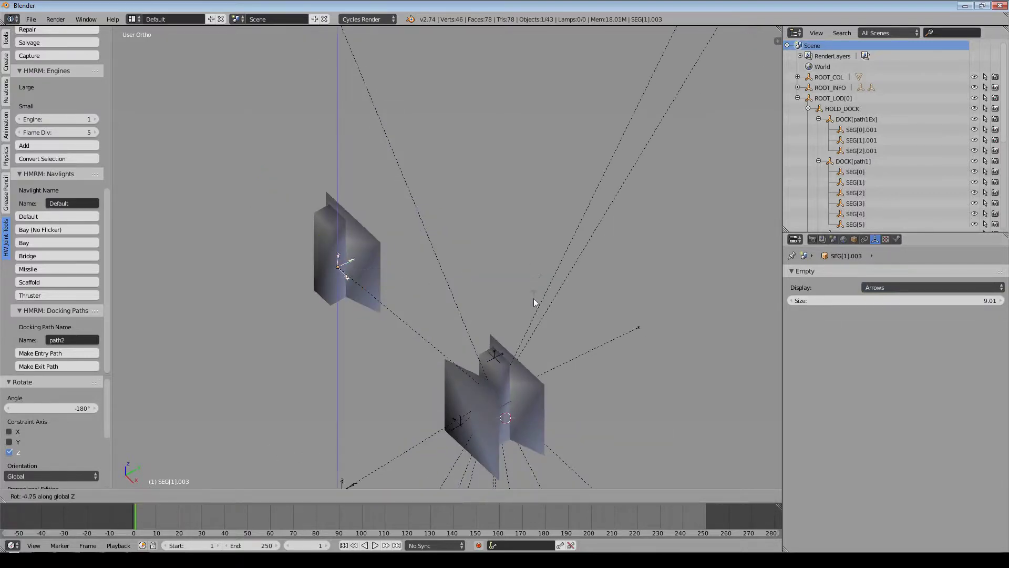
{"action": "left_click", "coordinate": [323, 380]}
{"action": "middle_click_drag", "start_coordinate": [323, 380], "coordinate": [443, 303]}
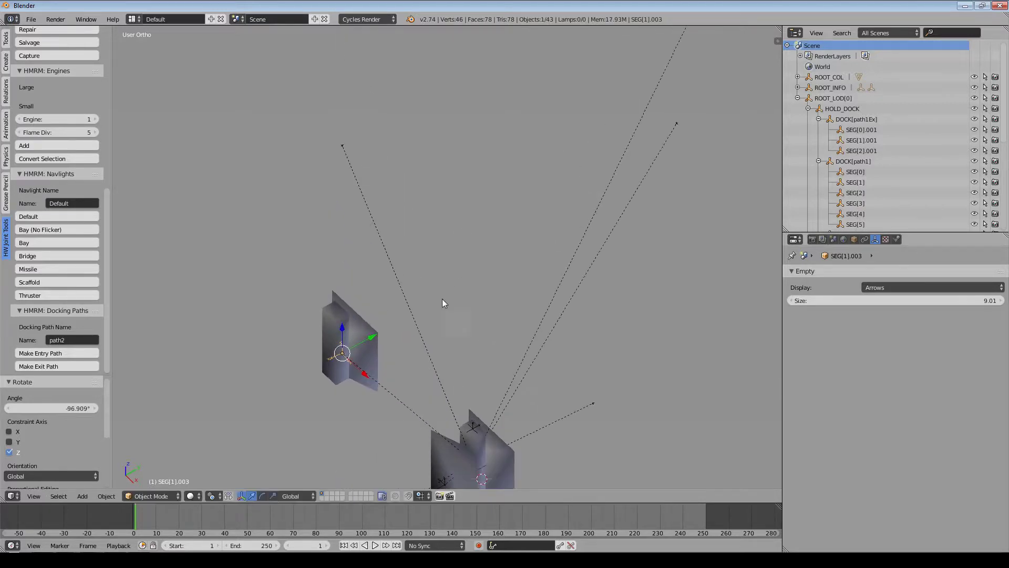
Display the SEG[2].003 empty as Arrows and enlarge its size to 10.60.
{"action": "right_click", "coordinate": [342, 146]}
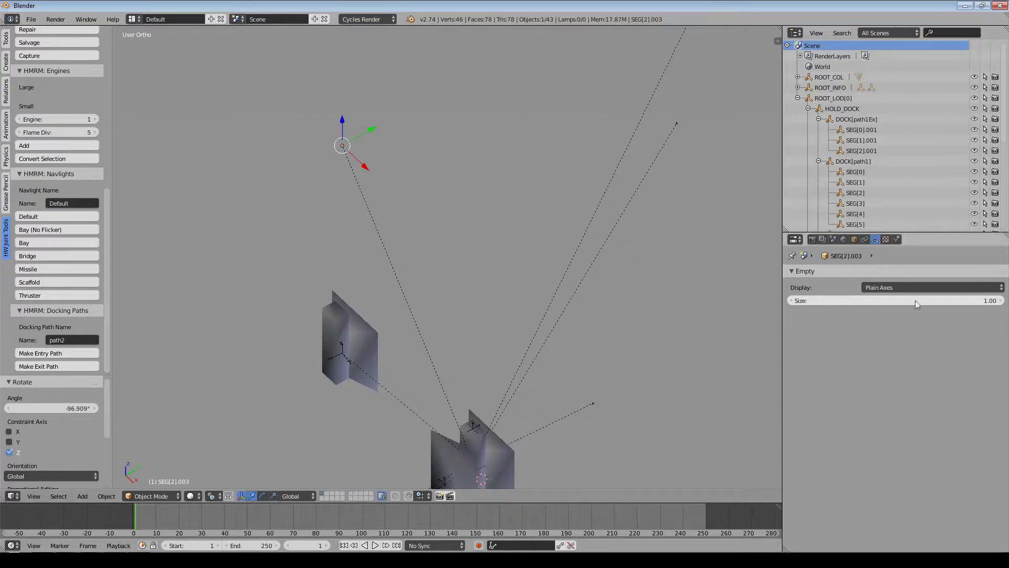
{"action": "left_click", "coordinate": [965, 288]}
{"action": "left_click", "coordinate": [925, 267]}
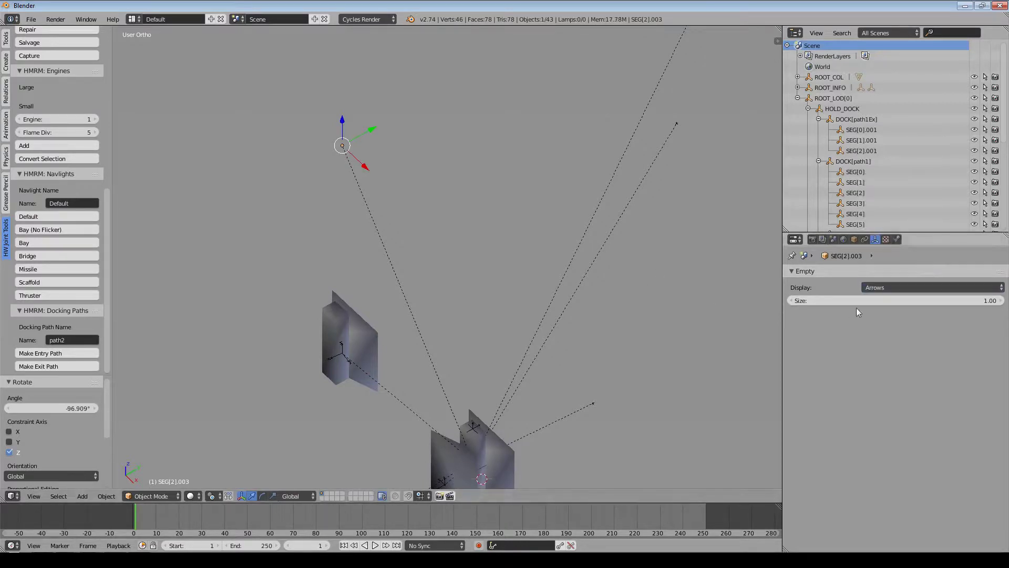
{"action": "left_click_drag", "start_coordinate": [857, 300], "coordinate": [864, 300]}
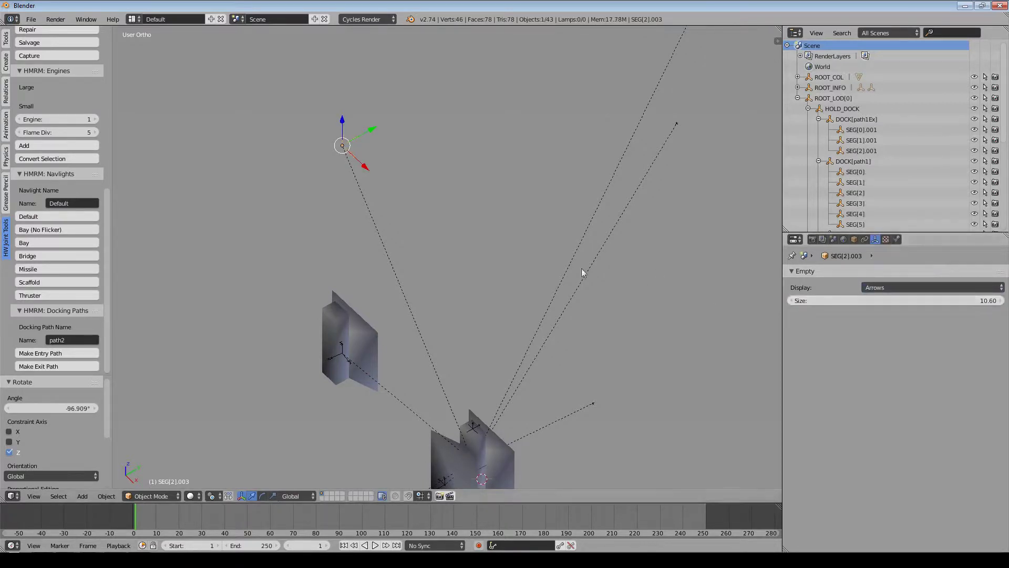
{"action": "key", "text": "r"}
{"action": "key", "text": "z"}
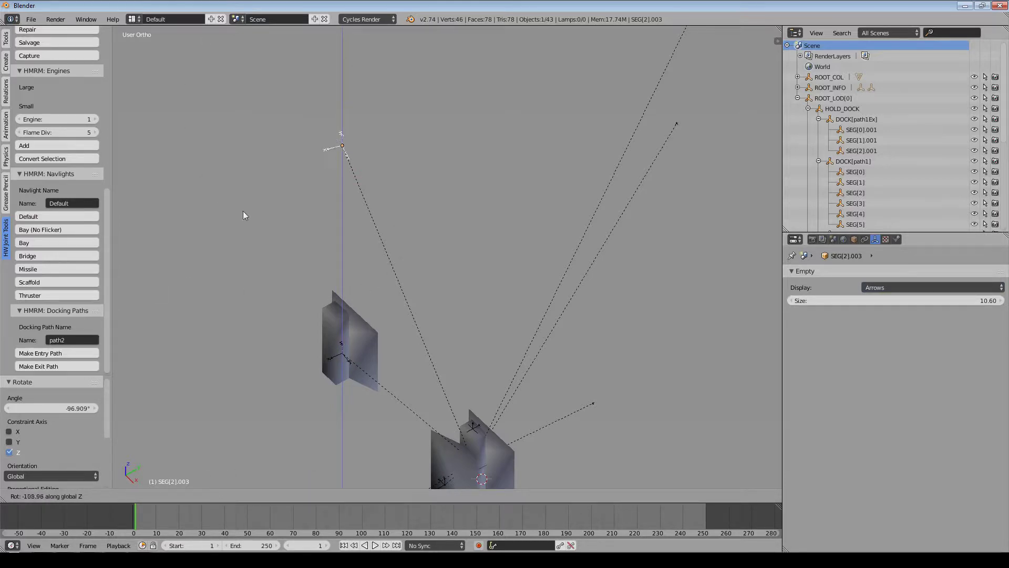
{"action": "left_click", "coordinate": [427, 269]}
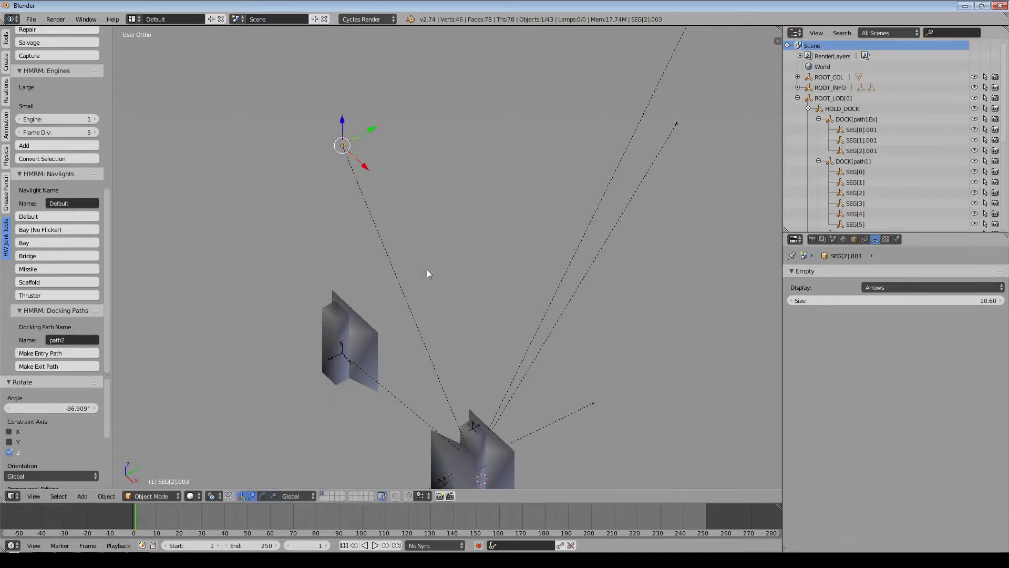
Display the SEG[1].001 empty of DOCK[path1Ex] as Arrows and set its size to 10.
{"action": "middle_click_drag", "start_coordinate": [426, 269], "coordinate": [426, 339]}
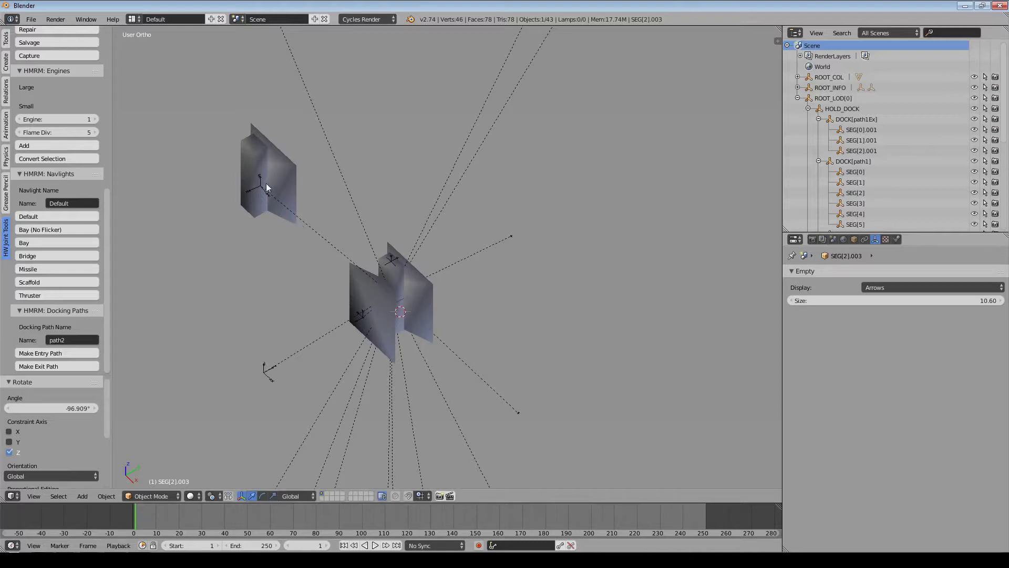
{"action": "middle_click_drag", "start_coordinate": [256, 189], "coordinate": [320, 167]}
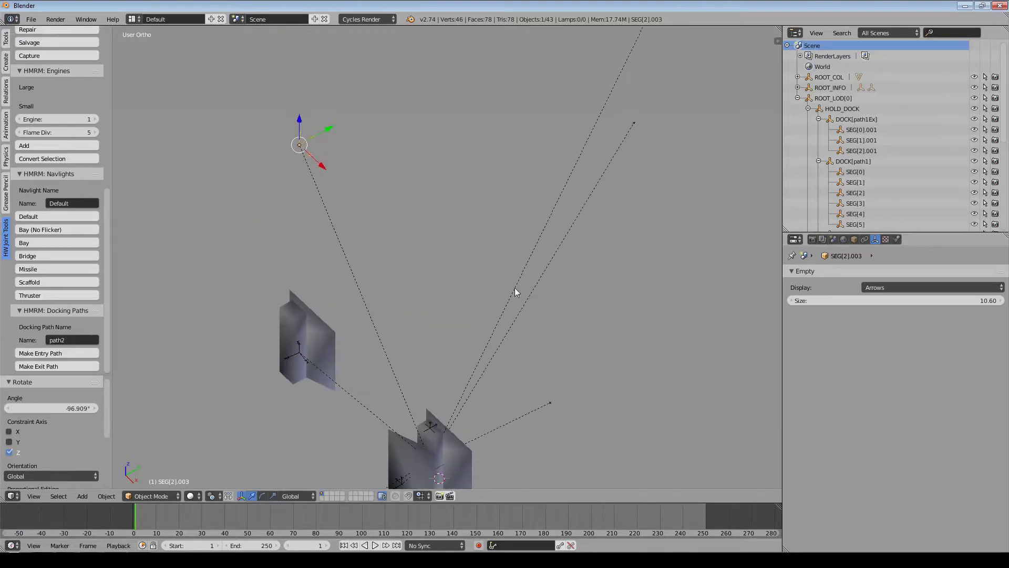
{"action": "middle_click_drag", "start_coordinate": [515, 288], "coordinate": [449, 244]}
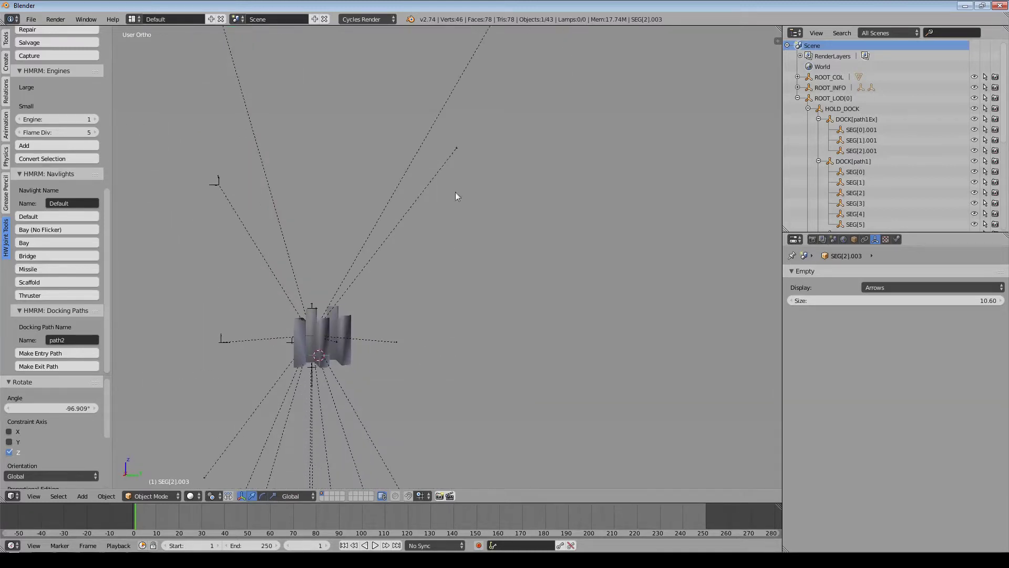
{"action": "right_click", "coordinate": [457, 148]}
{"action": "key", "text": "KP_Decimal"}
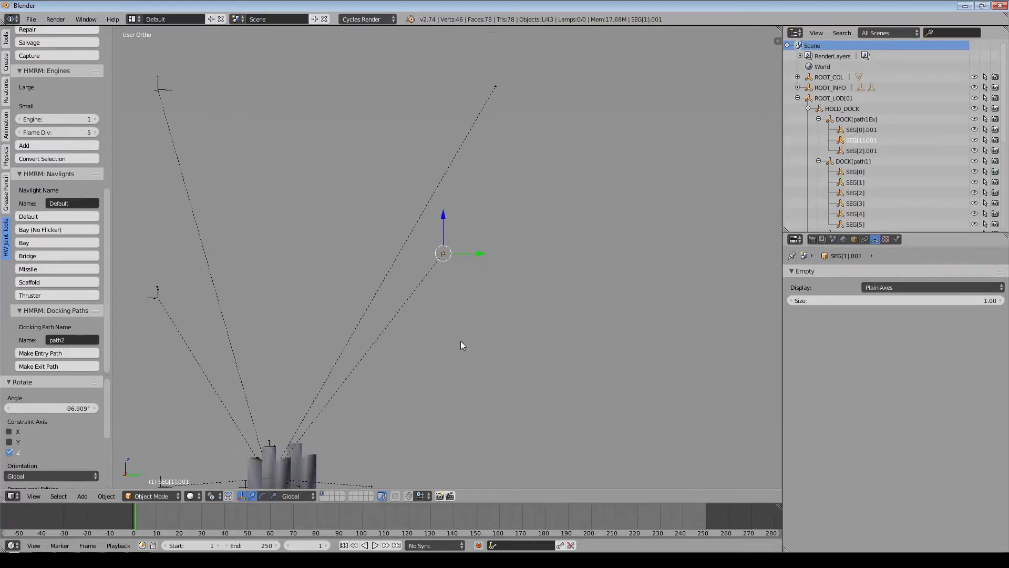
{"action": "left_click", "coordinate": [900, 287]}
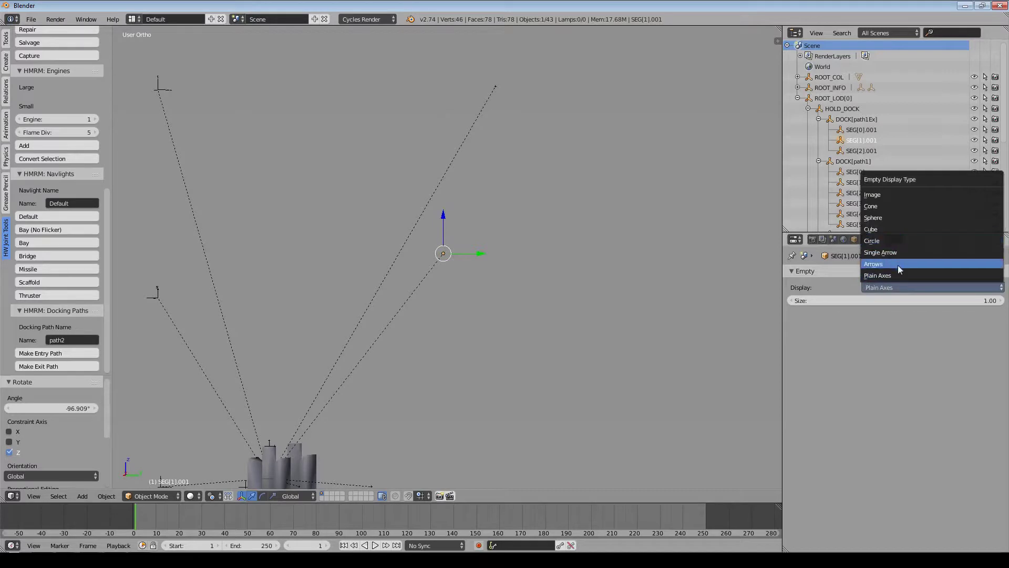
{"action": "left_click", "coordinate": [897, 264]}
{"action": "scroll", "coordinate": [589, 245], "scroll_direction": "down", "scroll_amount": 2}
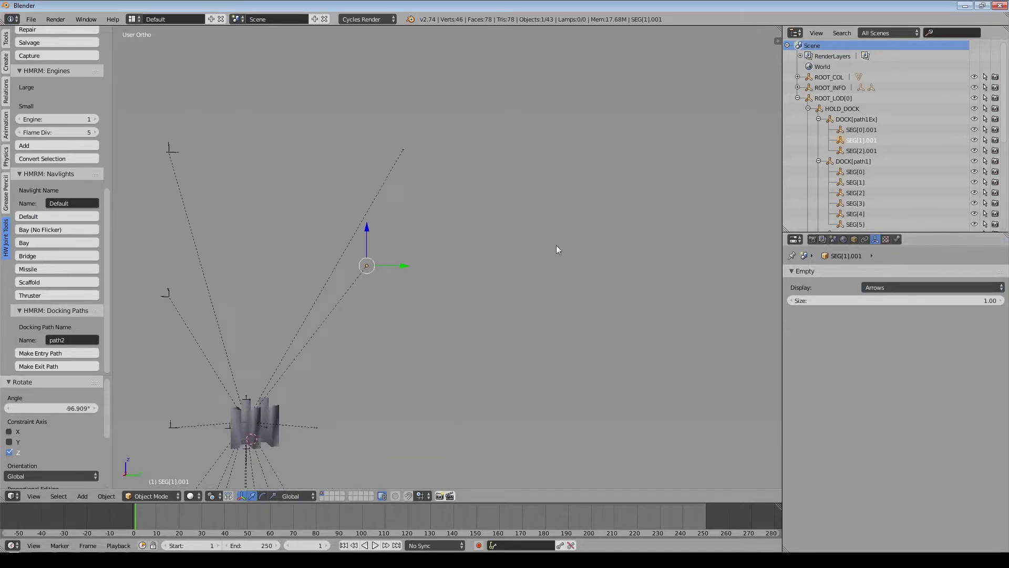
{"action": "middle_click_drag", "start_coordinate": [556, 244], "coordinate": [546, 247], "text": "shift"}
{"action": "double_click", "coordinate": [851, 302]}
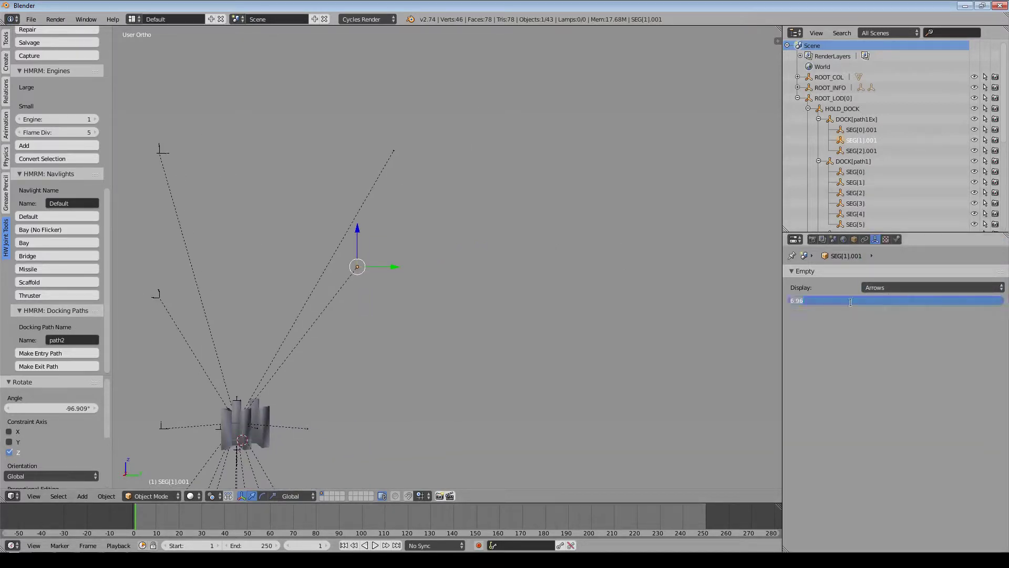
{"action": "type", "text": "10"}
{"action": "key", "text": "Return"}
Examine the axis orientation of SEG[1].001 in relation to the ship.
{"action": "scroll", "coordinate": [447, 288], "scroll_direction": "up", "scroll_amount": 4}
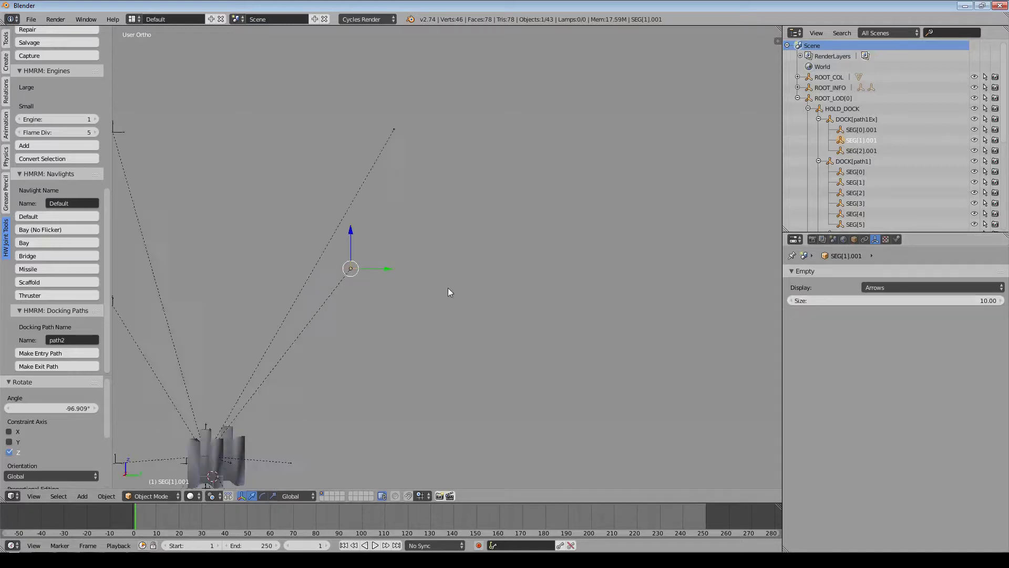
{"action": "scroll", "coordinate": [475, 282], "scroll_direction": "down", "scroll_amount": 4}
{"action": "middle_click_drag", "start_coordinate": [475, 282], "coordinate": [503, 336]}
{"action": "scroll", "coordinate": [389, 330], "scroll_direction": "up", "scroll_amount": 5}
{"action": "scroll", "coordinate": [451, 339], "scroll_direction": "up", "scroll_amount": 2}
{"action": "scroll", "coordinate": [502, 335], "scroll_direction": "down", "scroll_amount": 5}
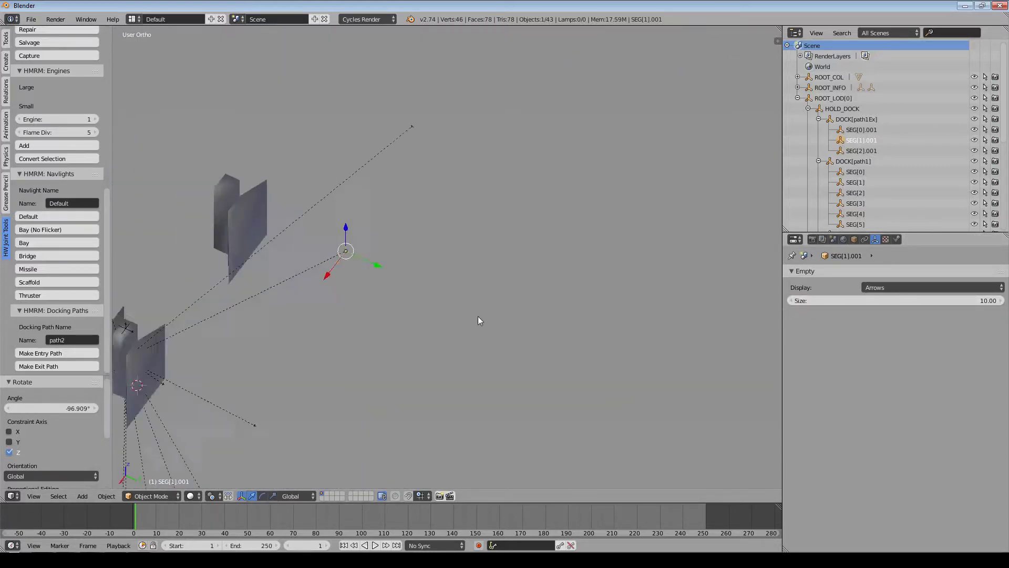
Rotate SEG[1].001 by 90° around the global Z axis.
{"action": "type", "text": "rz"}
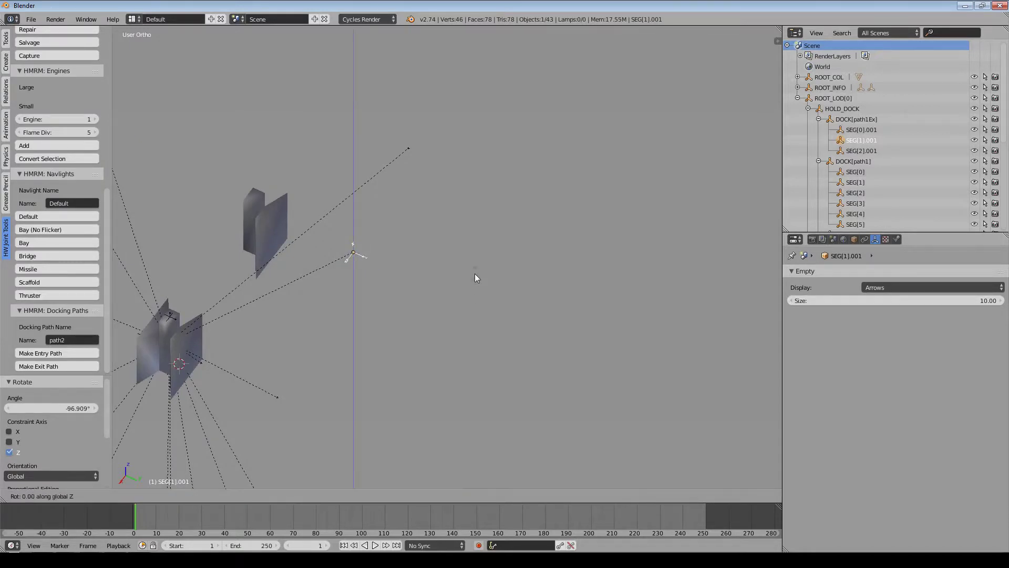
{"action": "type", "text": "90"}
{"action": "key", "text": "Return"}
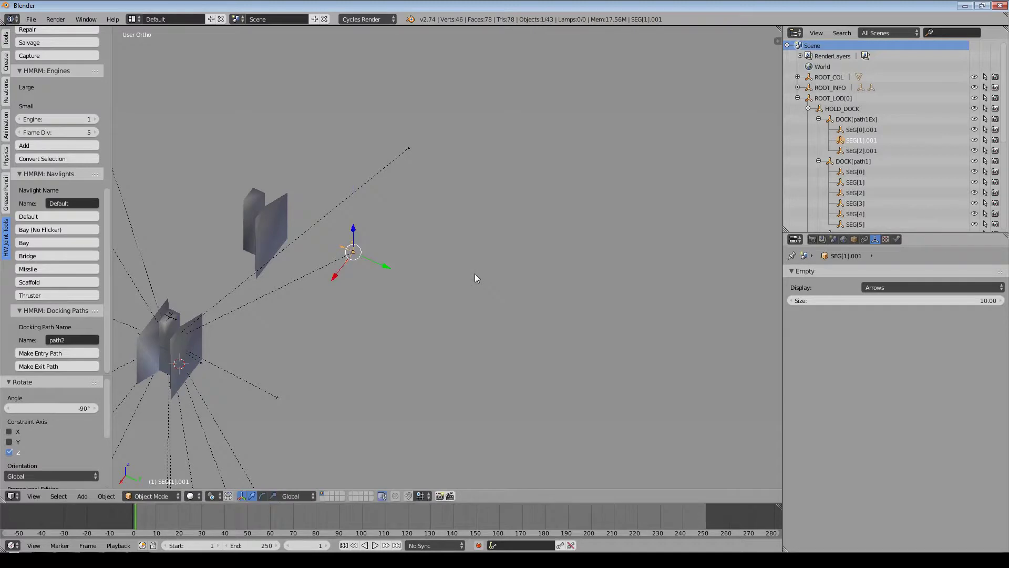
Display the SEG[2].001 empty of DOCK[path1Ex] as Arrows and set its size to 10.
{"action": "right_click", "coordinate": [414, 148]}
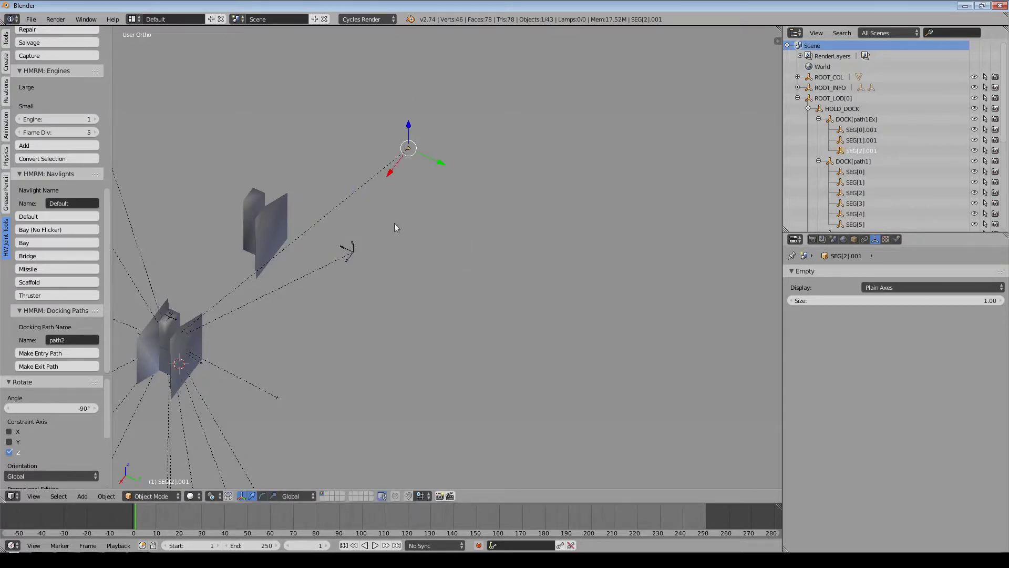
{"action": "scroll", "coordinate": [396, 227], "scroll_direction": "up", "scroll_amount": 3}
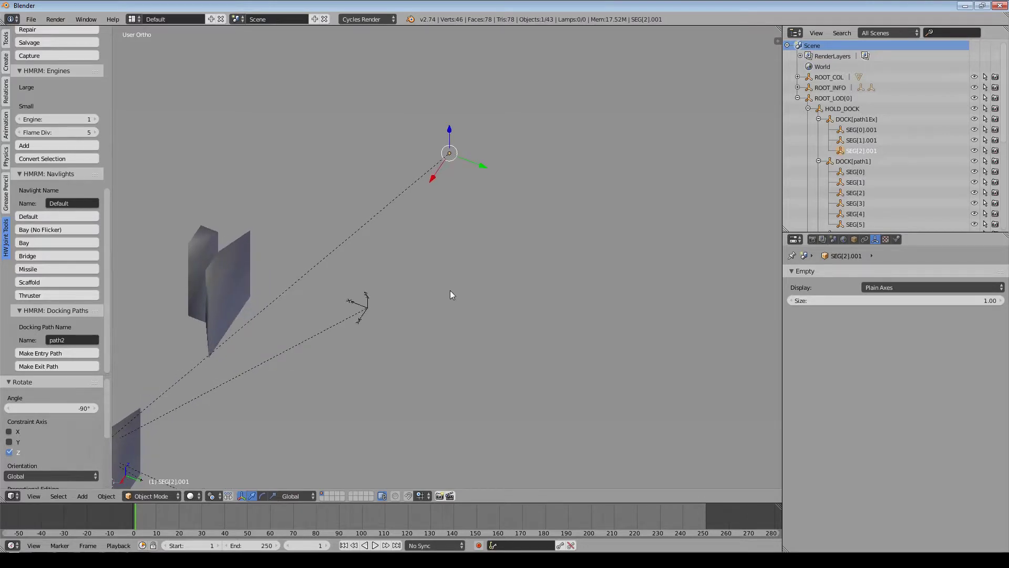
{"action": "left_click", "coordinate": [913, 287]}
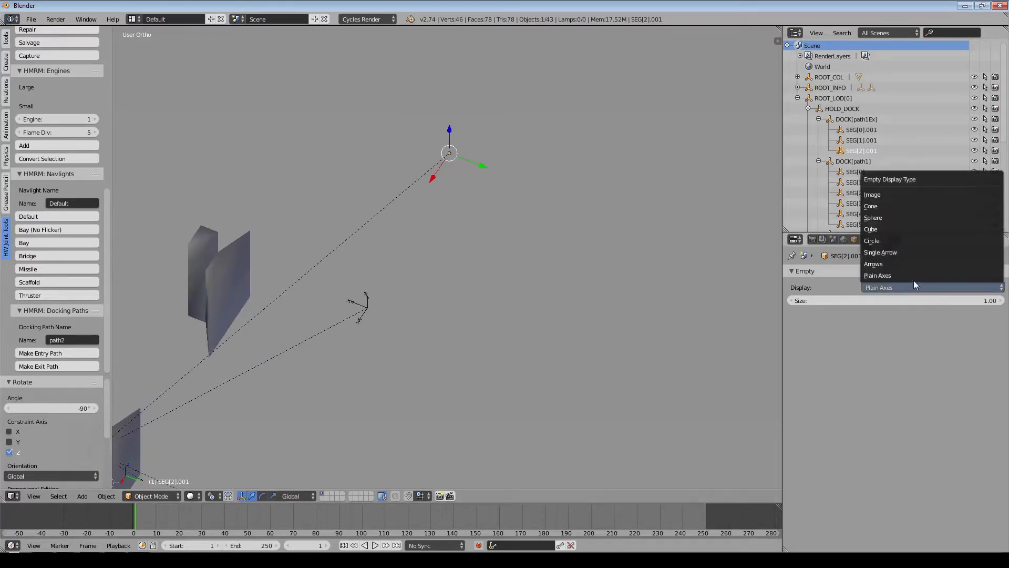
{"action": "left_click", "coordinate": [913, 264]}
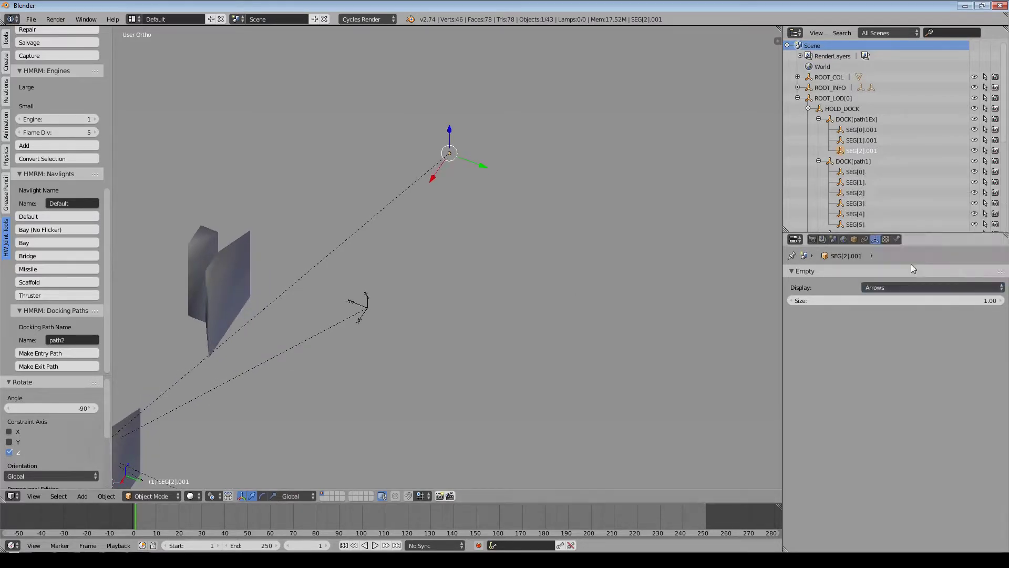
{"action": "left_click", "coordinate": [897, 301]}
{"action": "type", "text": "10"}
{"action": "key", "text": "Return"}
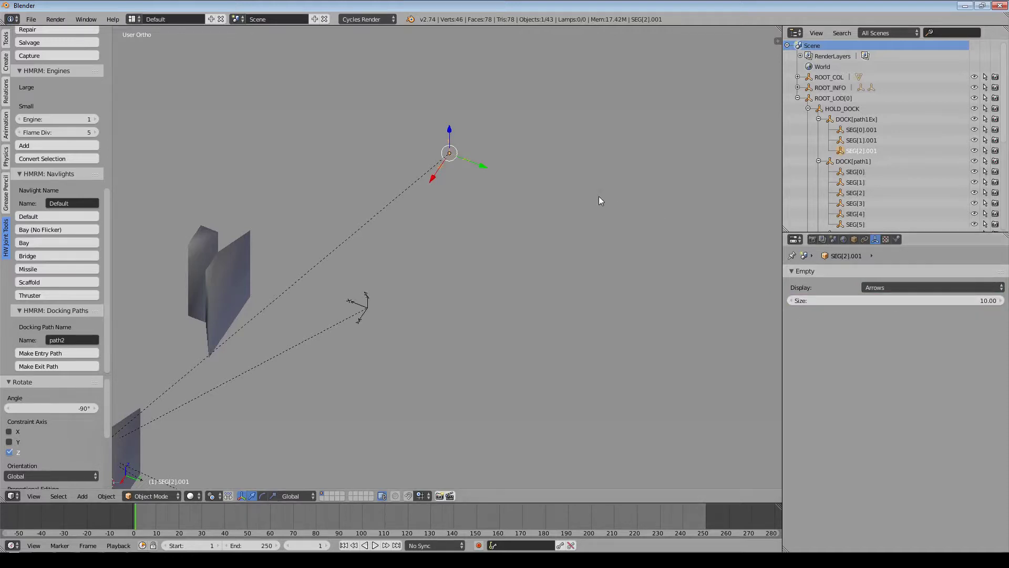
Rotate SEG[2].001 by 180° around the global Z axis.
{"action": "type", "text": "rz18"}
{"action": "type", "text": "0"}
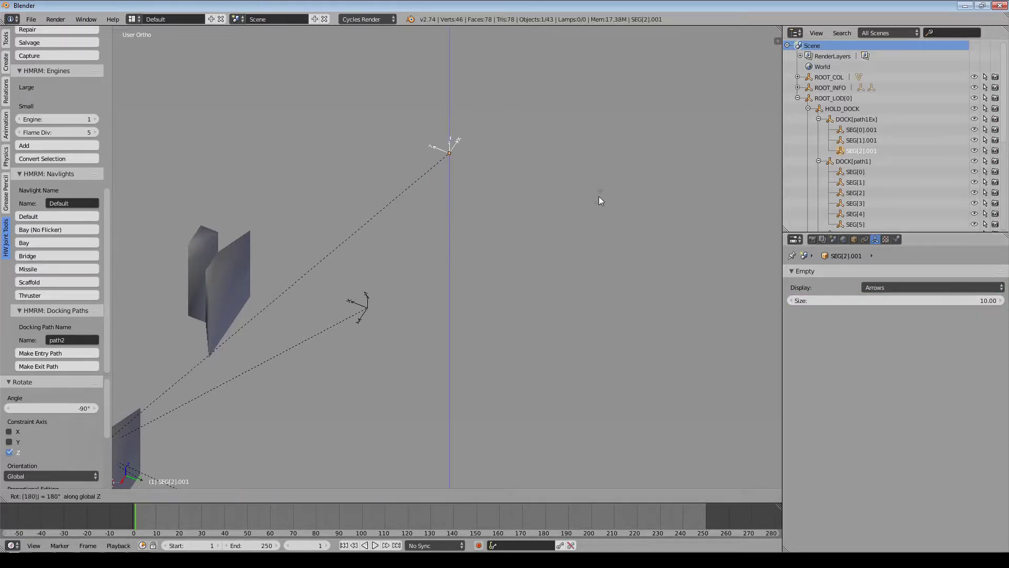
{"action": "key", "text": "Return"}
Examine the orientation of the docking path segment arrows around the ship from several angles.
{"action": "scroll", "coordinate": [532, 246], "scroll_direction": "down", "scroll_amount": 7}
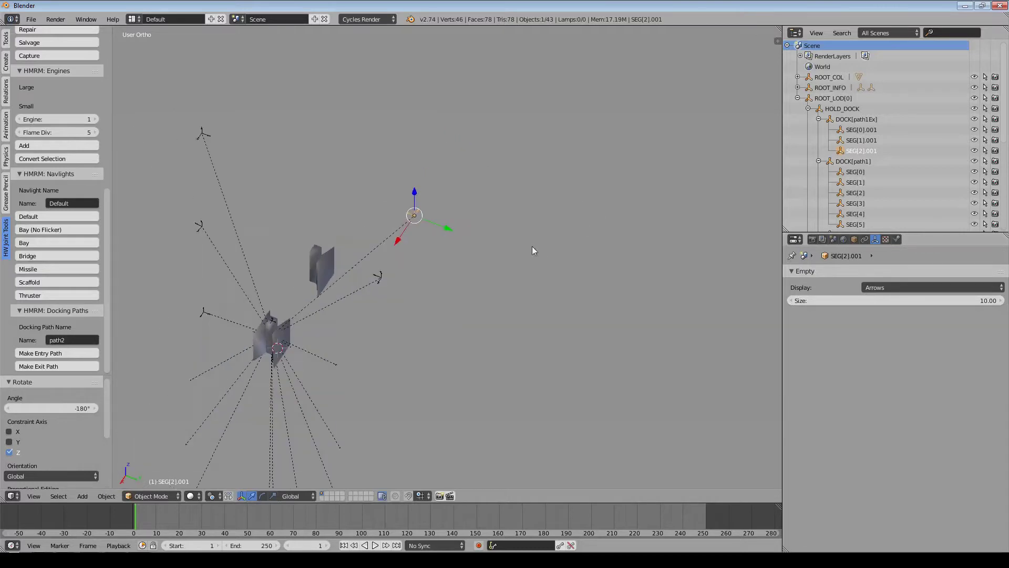
{"action": "middle_click_drag", "start_coordinate": [505, 254], "coordinate": [657, 291]}
{"action": "scroll", "coordinate": [582, 296], "scroll_direction": "up", "scroll_amount": 3}
{"action": "scroll", "coordinate": [657, 291], "scroll_direction": "up", "scroll_amount": 5}
{"action": "middle_click_drag", "start_coordinate": [573, 290], "coordinate": [510, 221], "text": "shift"}
{"action": "key", "text": "a"}
{"action": "scroll", "coordinate": [535, 245], "scroll_direction": "down", "scroll_amount": 3}
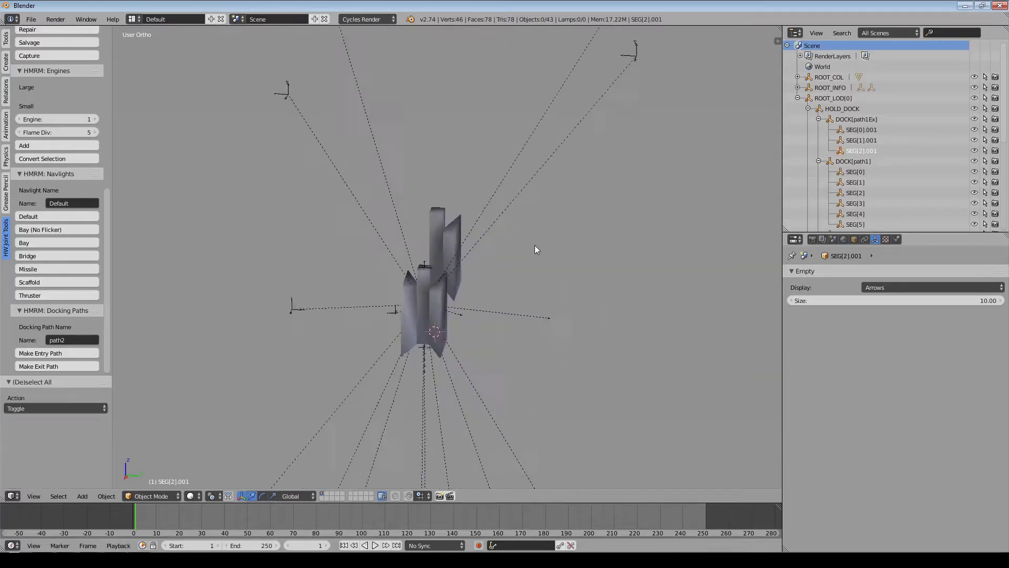
{"action": "scroll", "coordinate": [503, 244], "scroll_direction": "down", "scroll_amount": 4}
{"action": "key", "text": "a"}
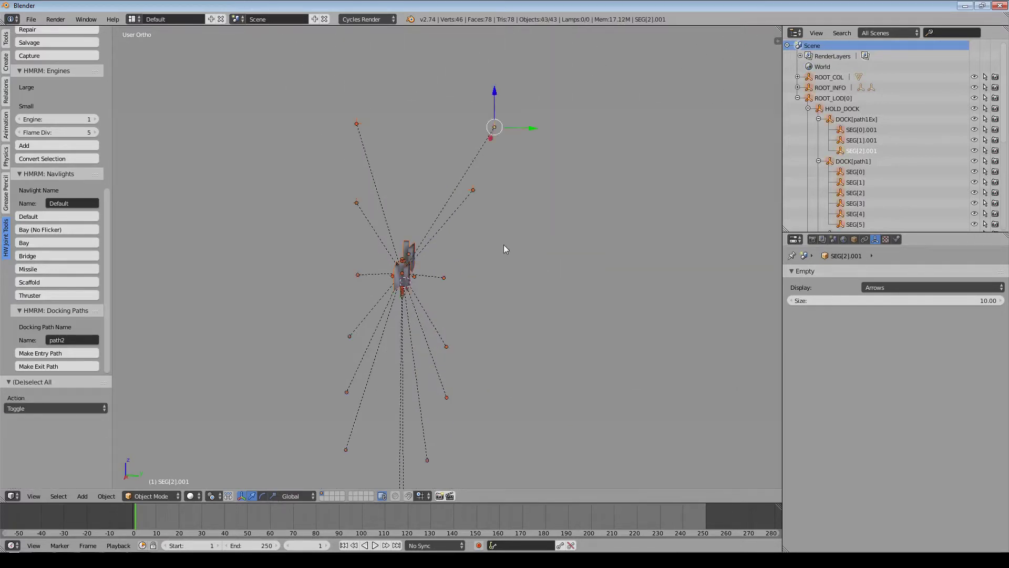
{"action": "key", "text": "a"}
{"action": "scroll", "coordinate": [507, 247], "scroll_direction": "up", "scroll_amount": 2}
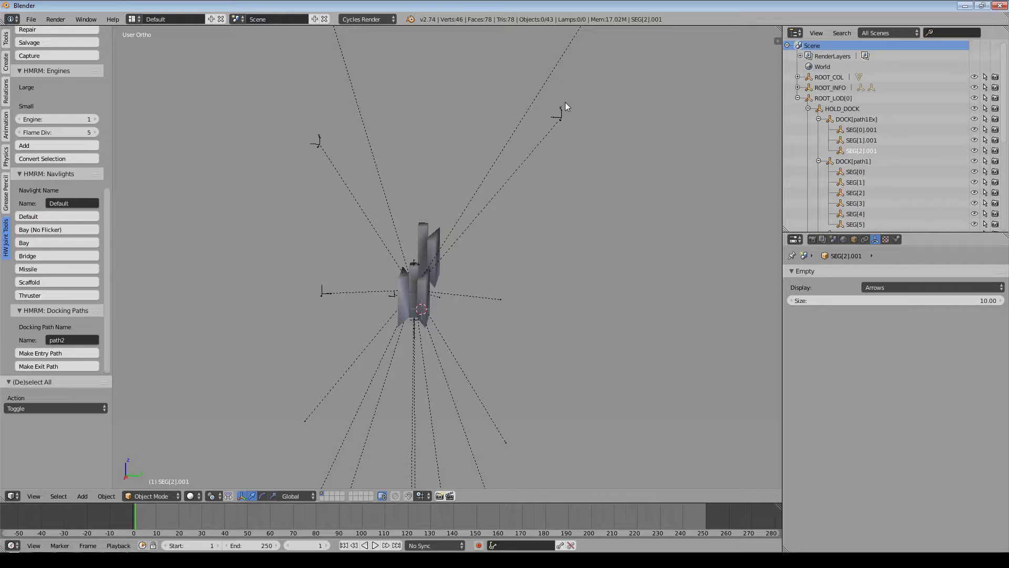
{"action": "middle_click_drag", "start_coordinate": [483, 228], "coordinate": [496, 189]}
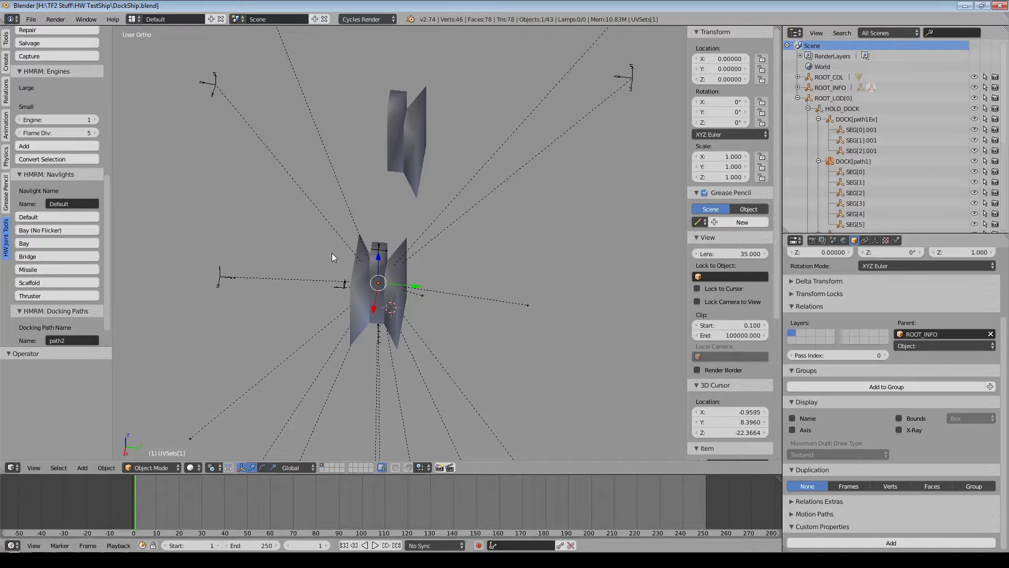
{"action": "middle_click_drag", "start_coordinate": [306, 241], "coordinate": [333, 270]}
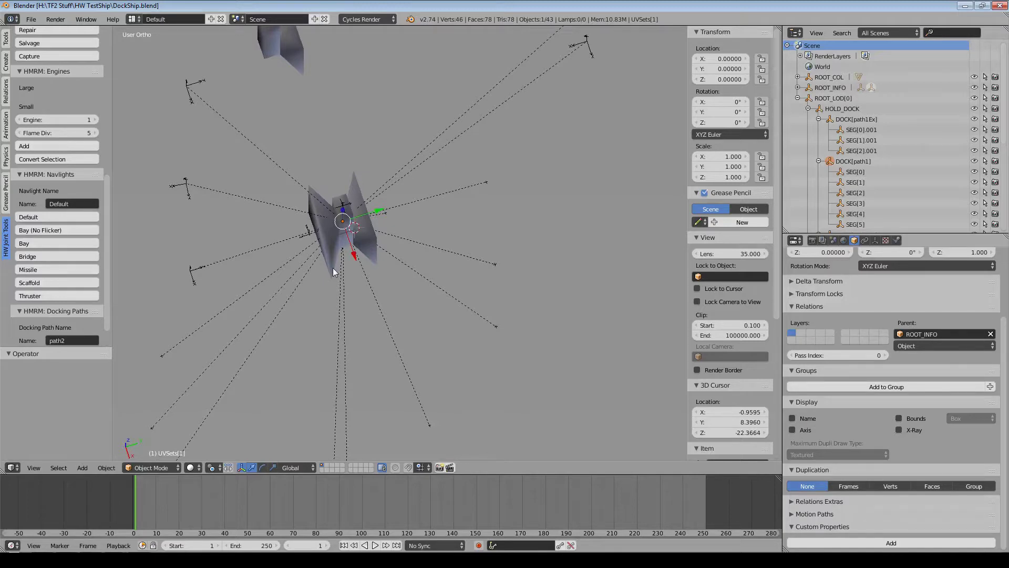
{"action": "middle_click_drag", "start_coordinate": [333, 267], "coordinate": [460, 233]}
{"action": "middle_click_drag", "start_coordinate": [308, 182], "coordinate": [599, 188]}
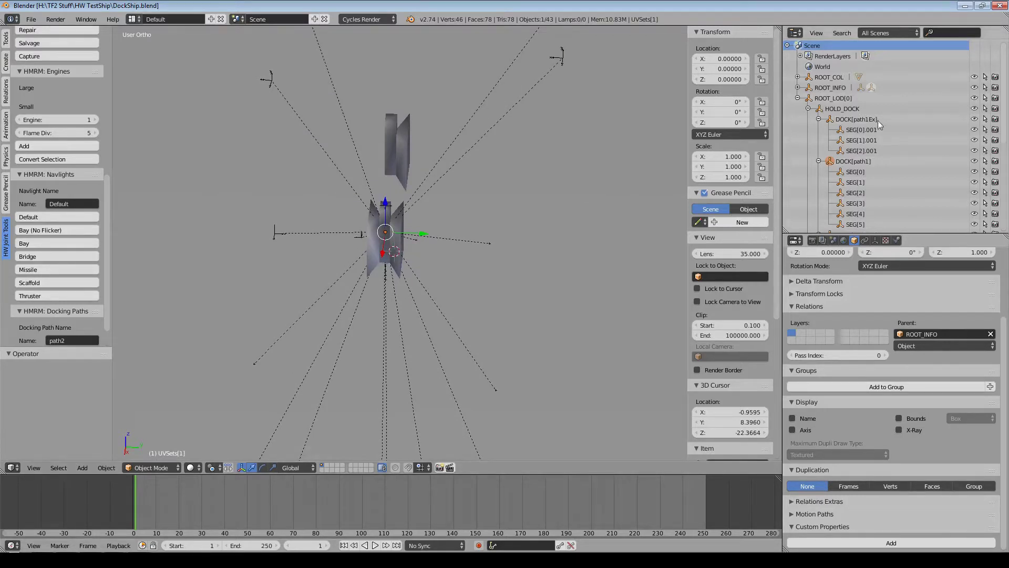
Compare the Fam and Flags custom properties of DOCK[path1Ex] and DOCK[path1].
{"action": "left_click", "coordinate": [858, 120]}
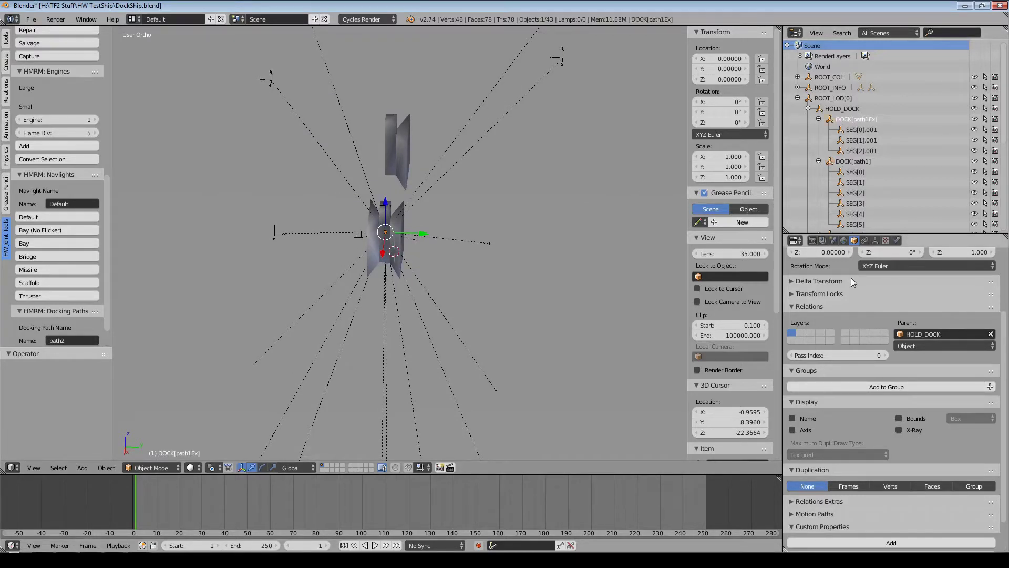
{"action": "scroll", "coordinate": [901, 374], "scroll_direction": "down", "scroll_amount": 2}
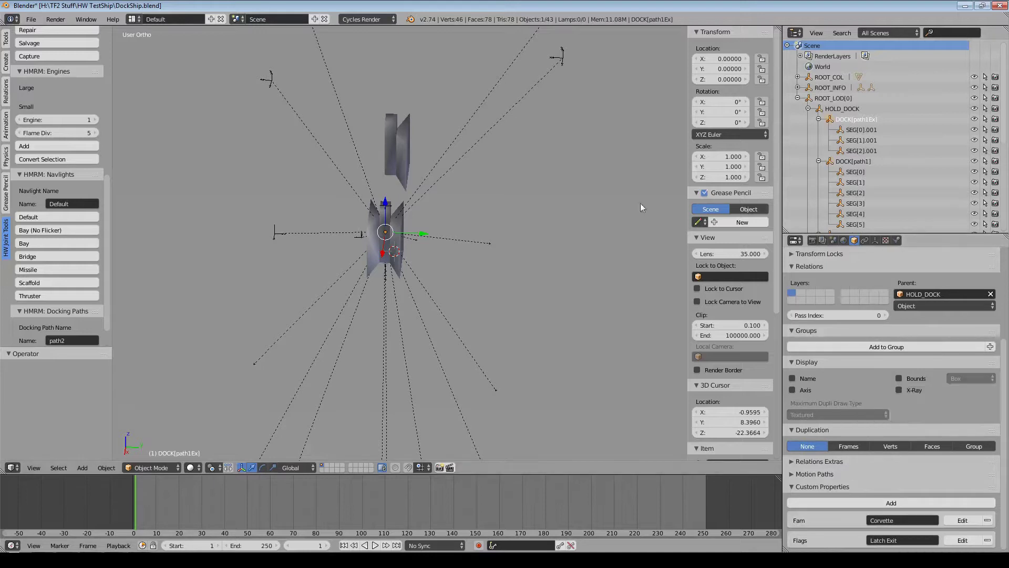
{"action": "left_click", "coordinate": [852, 161]}
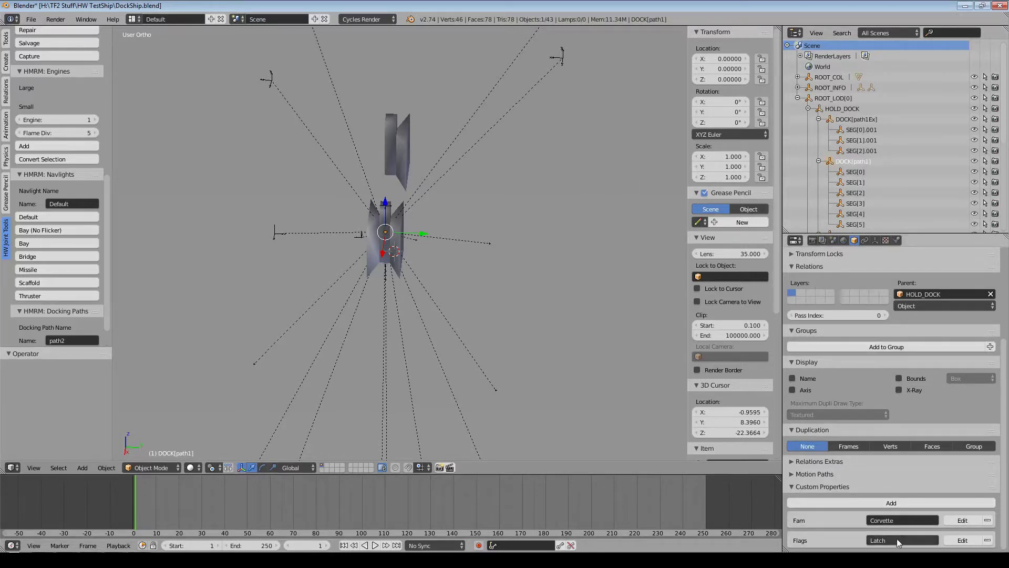
{"action": "left_click", "coordinate": [855, 120]}
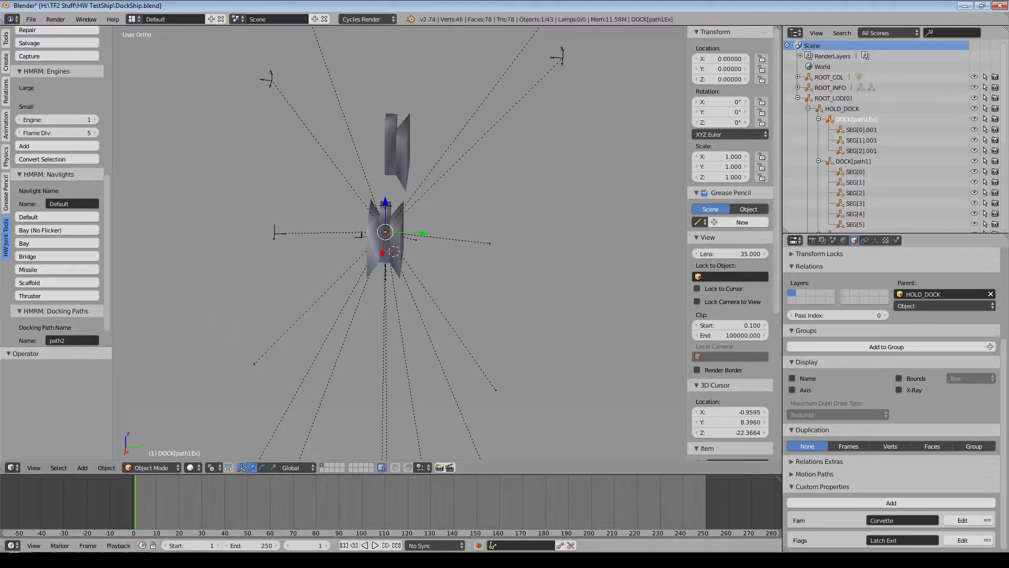
Switch to the browser to view the Homeworld Remastered Toolkit for Blender v1.093 release on GitHub, and return to Blender.
{"action": "key", "text": "alt+Tab"}
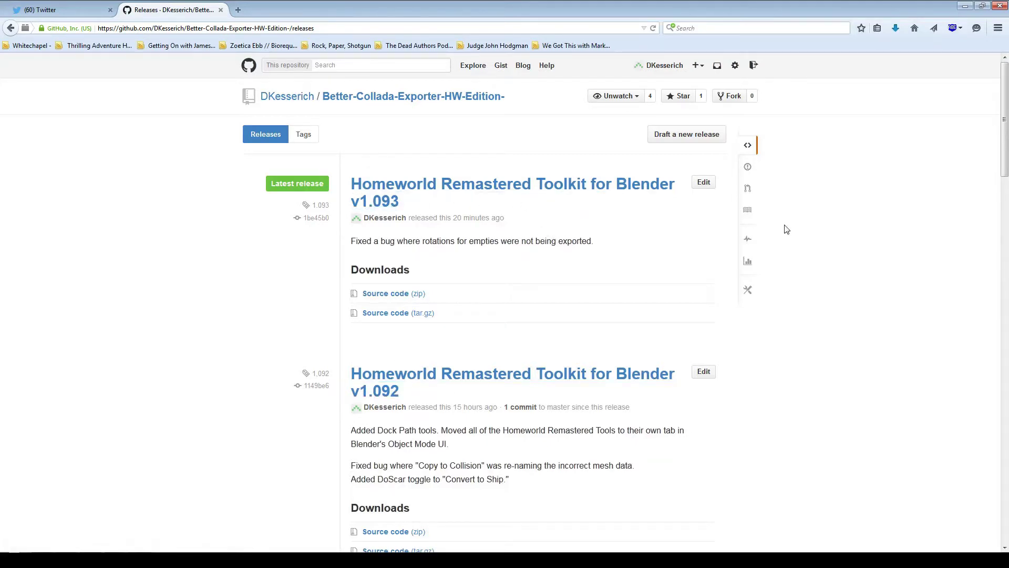
{"action": "left_click", "coordinate": [964, 6]}
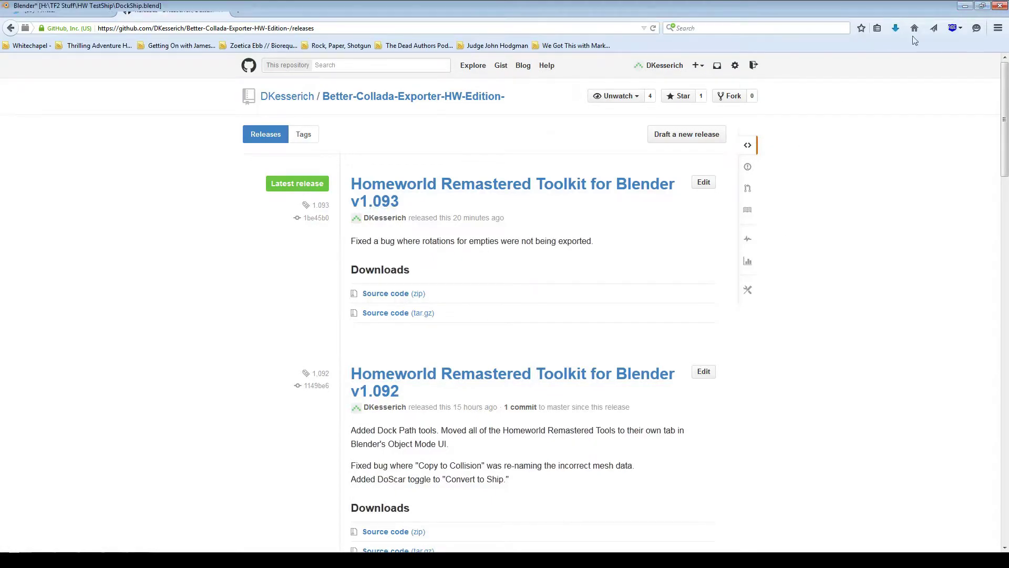
Set the Speed custom property of the SEG[0].003 exit path segment to 15.
{"action": "middle_click_drag", "start_coordinate": [421, 360], "coordinate": [417, 328]}
{"action": "right_click", "coordinate": [437, 284]}
{"action": "scroll", "coordinate": [906, 482], "scroll_direction": "down", "scroll_amount": 1}
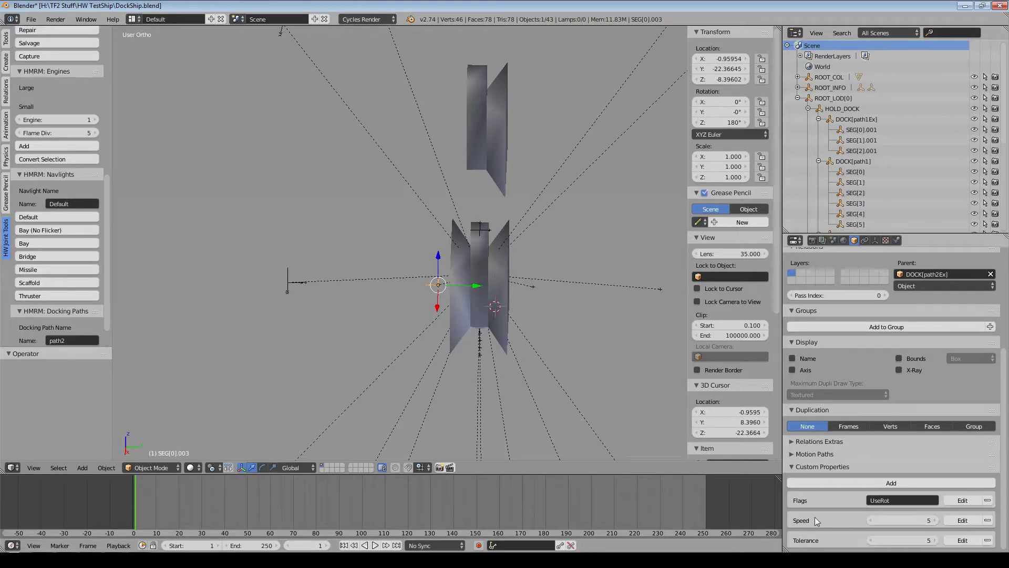
{"action": "left_click", "coordinate": [892, 520]}
{"action": "type", "text": "15"}
{"action": "key", "text": "Return"}
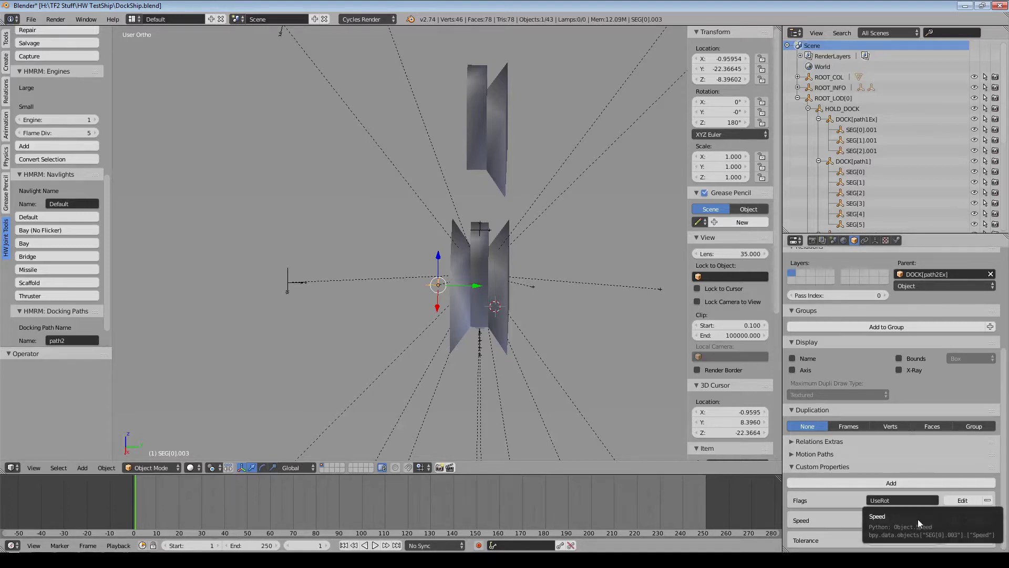
Review the custom properties of SEG[0].001 and DOCK[path2] and the layout of the docking paths around the ship.
{"action": "middle_click_drag", "start_coordinate": [602, 370], "coordinate": [505, 368], "text": "shift"}
{"action": "right_click", "coordinate": [436, 283]}
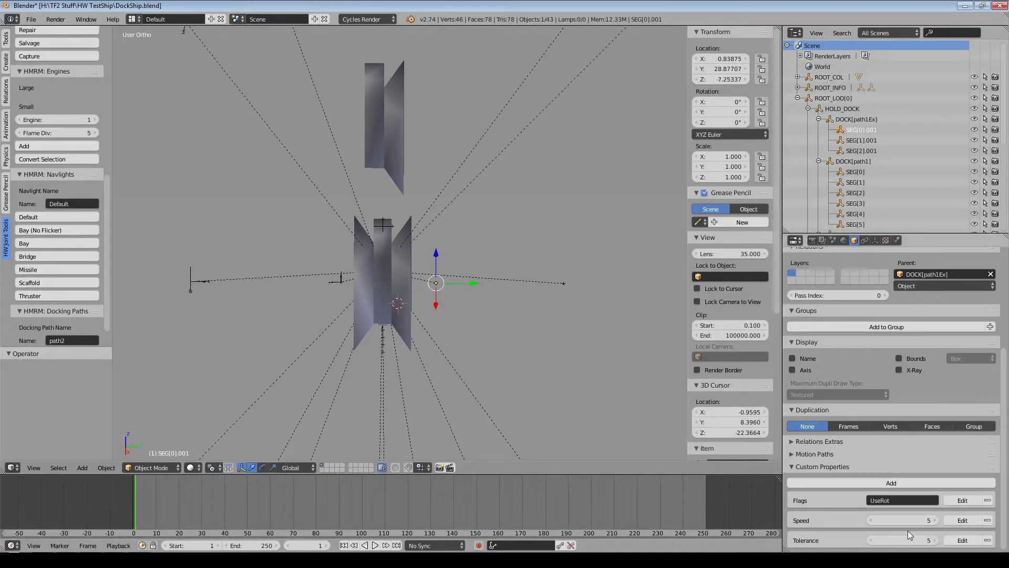
{"action": "middle_click_drag", "start_coordinate": [549, 390], "coordinate": [510, 366]}
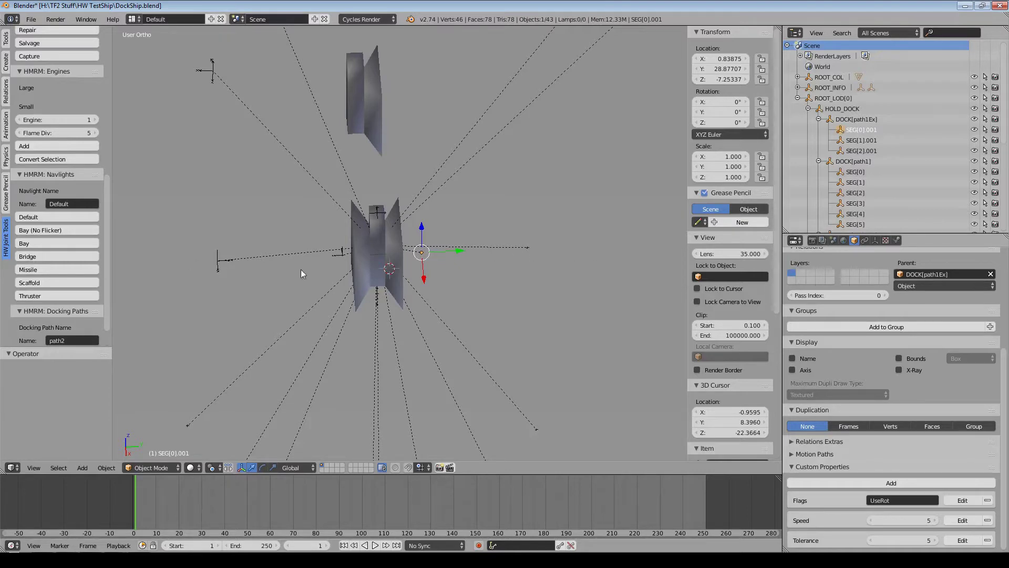
{"action": "middle_click_drag", "start_coordinate": [301, 274], "coordinate": [520, 313]}
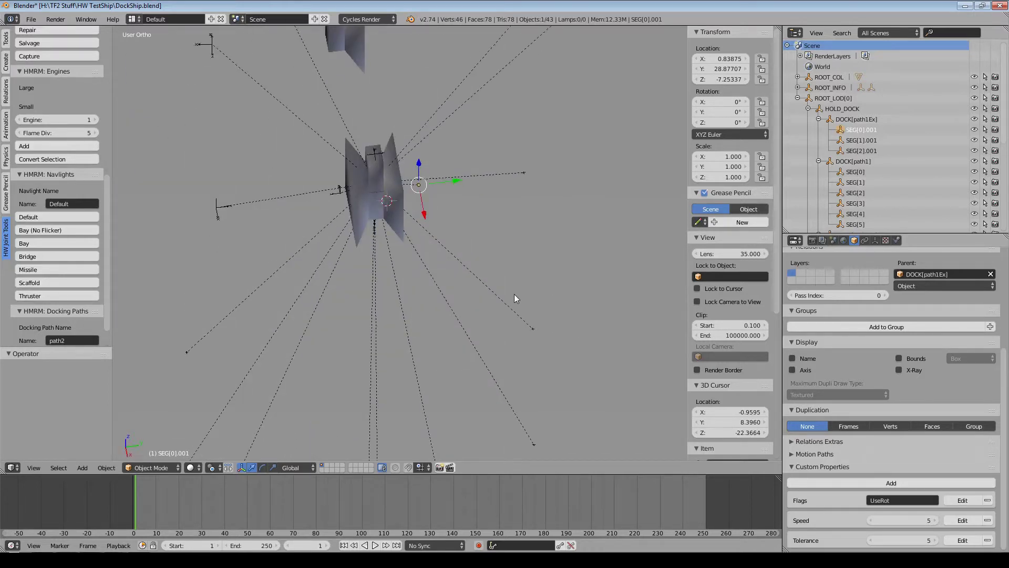
{"action": "scroll", "coordinate": [954, 175], "scroll_direction": "down", "scroll_amount": 5}
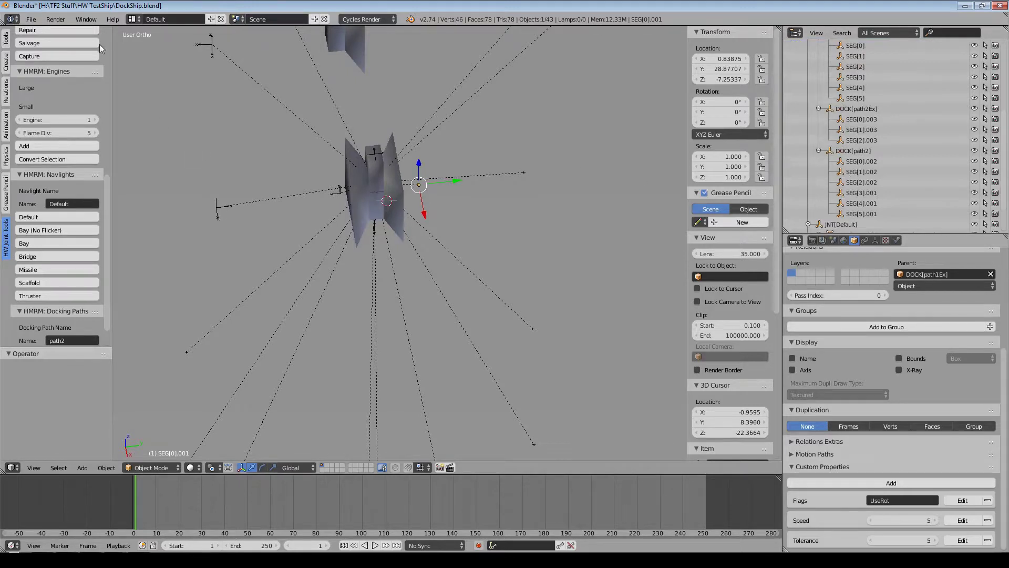
{"action": "left_click", "coordinate": [853, 151]}
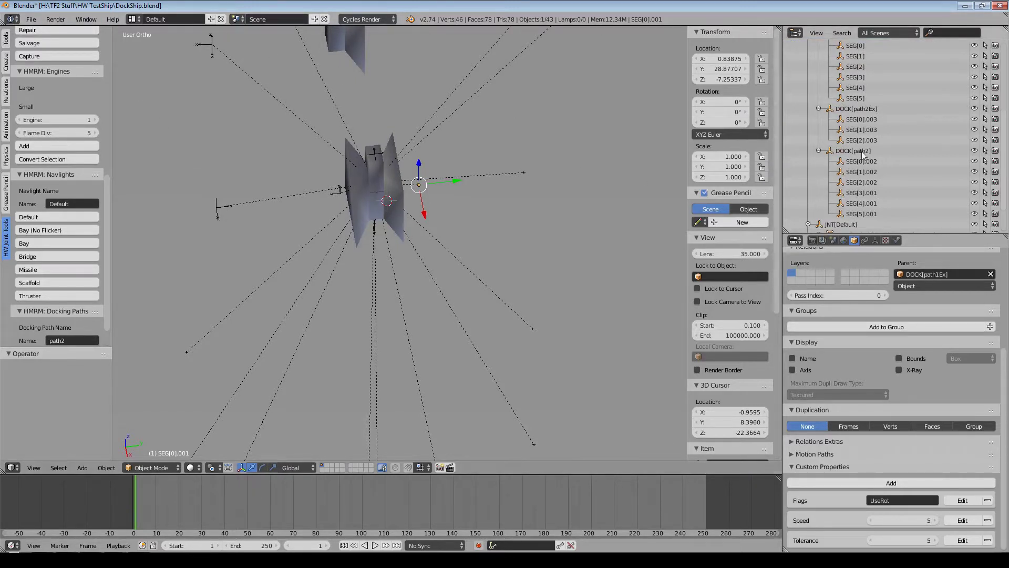
{"action": "scroll", "coordinate": [988, 431], "scroll_direction": "up", "scroll_amount": 2}
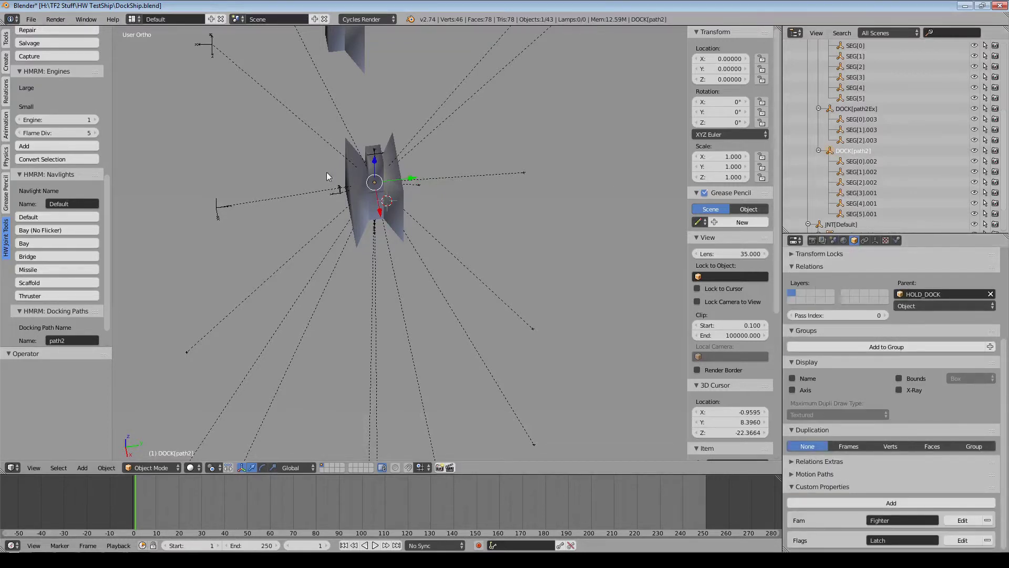
{"action": "middle_click_drag", "start_coordinate": [327, 176], "coordinate": [364, 242]}
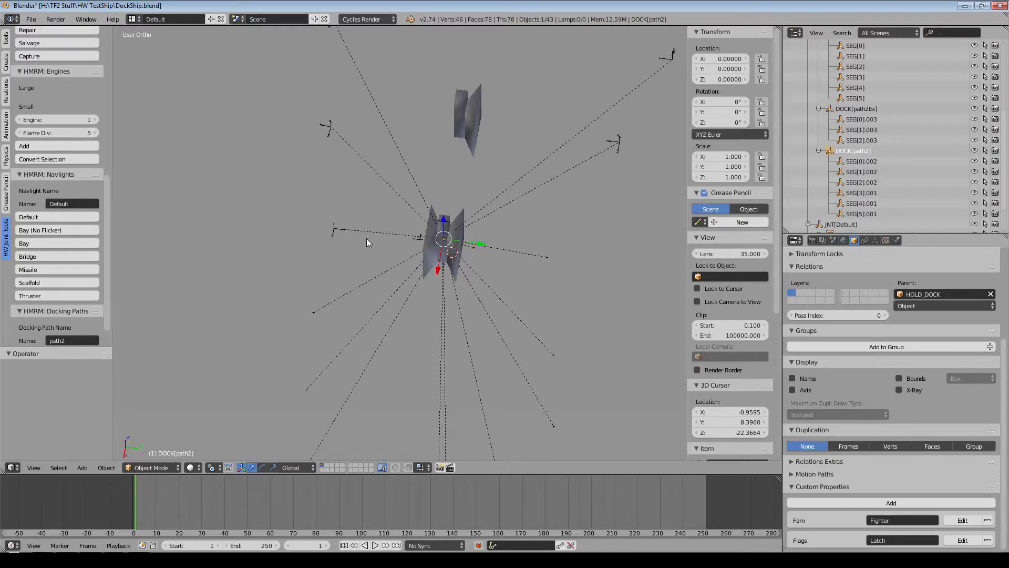
{"action": "middle_click_drag", "start_coordinate": [367, 238], "coordinate": [385, 182]}
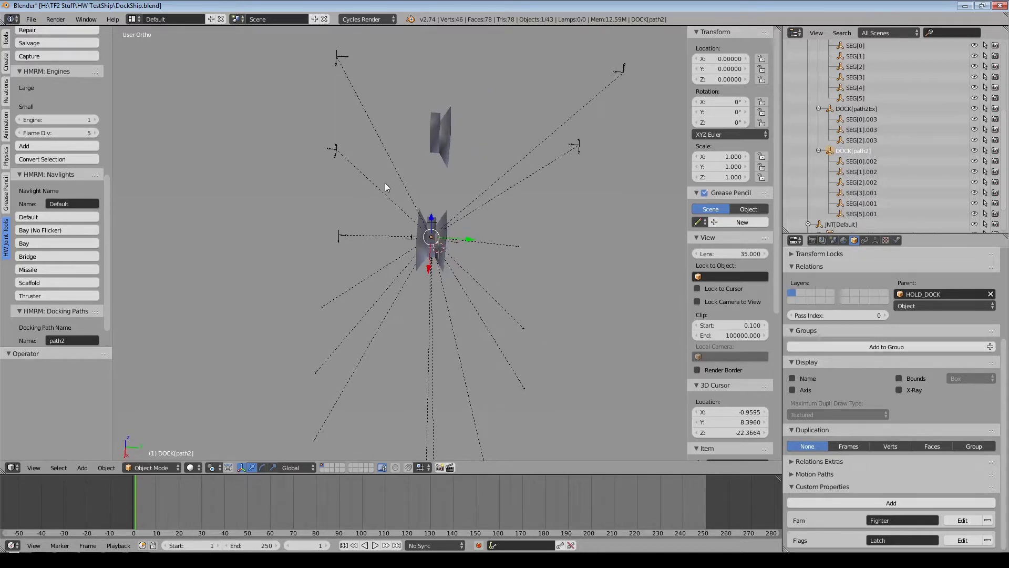
Export the ship in Better Collada - HW format, overwriting Test.dae in F:\myMod.
{"action": "left_click", "coordinate": [27, 20]}
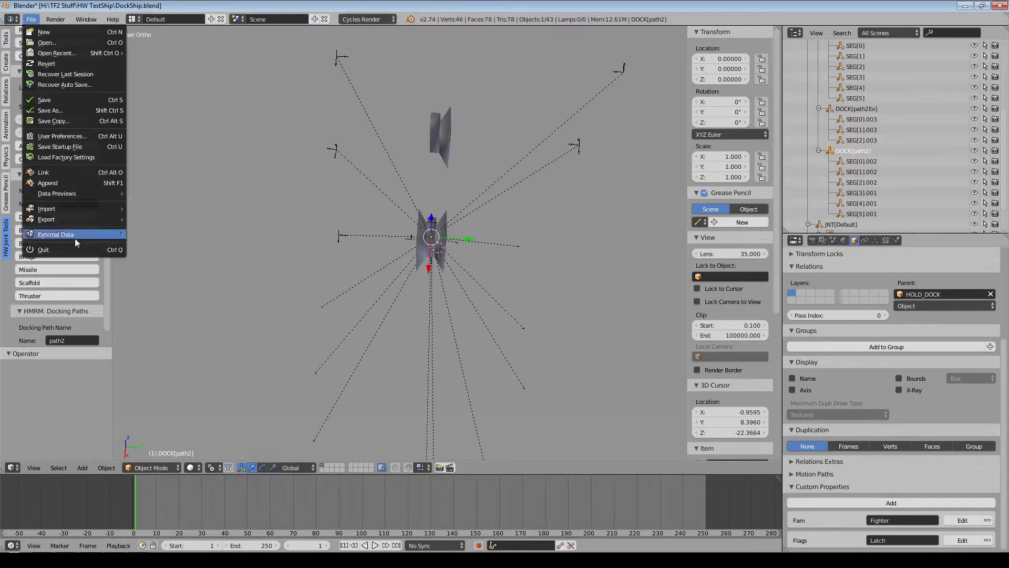
{"action": "mouse_move", "coordinate": [78, 214]}
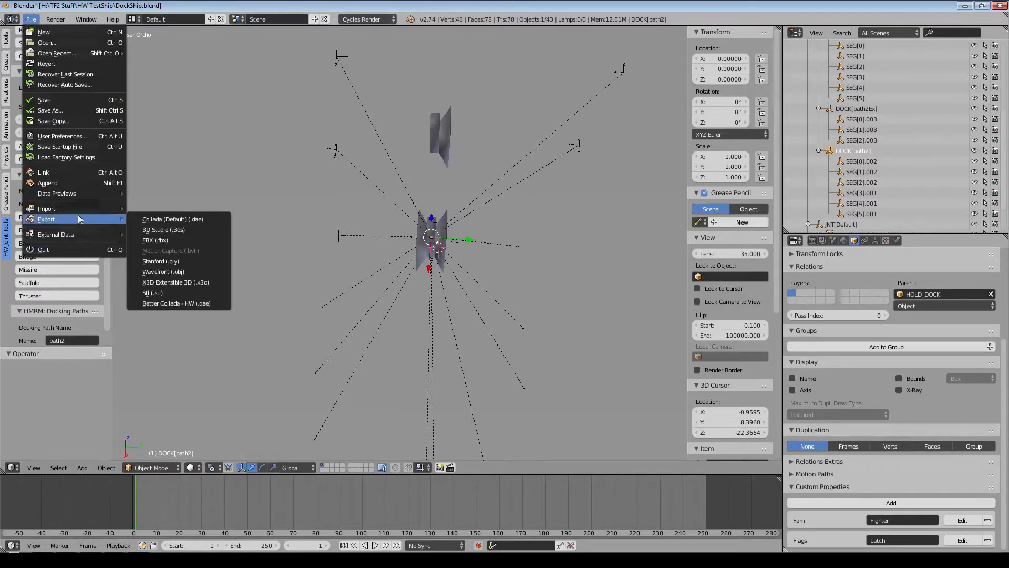
{"action": "left_click", "coordinate": [200, 305]}
{"action": "left_click", "coordinate": [144, 93]}
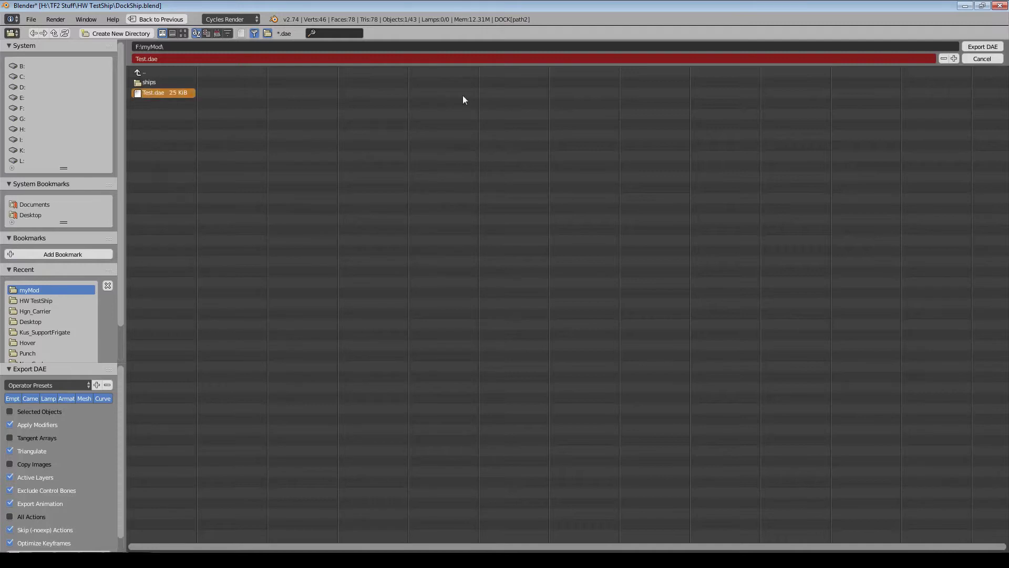
{"action": "left_click", "coordinate": [979, 48]}
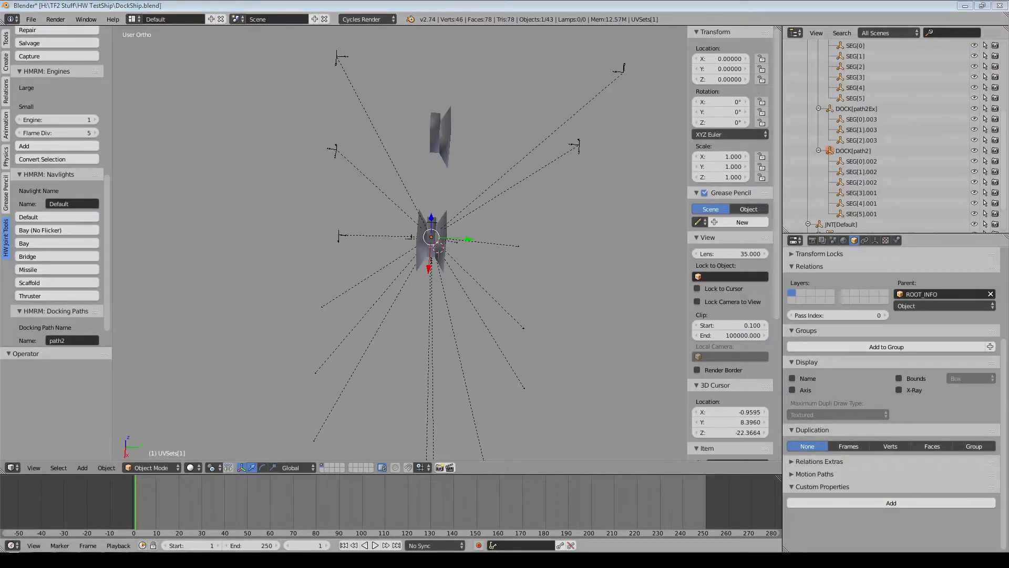
Switch to the HODOR command prompt and rerun hodor -script=myparams.hodor to convert F:\myMod\test.dae into a HOD file.
{"action": "key", "text": "alt+Tab"}
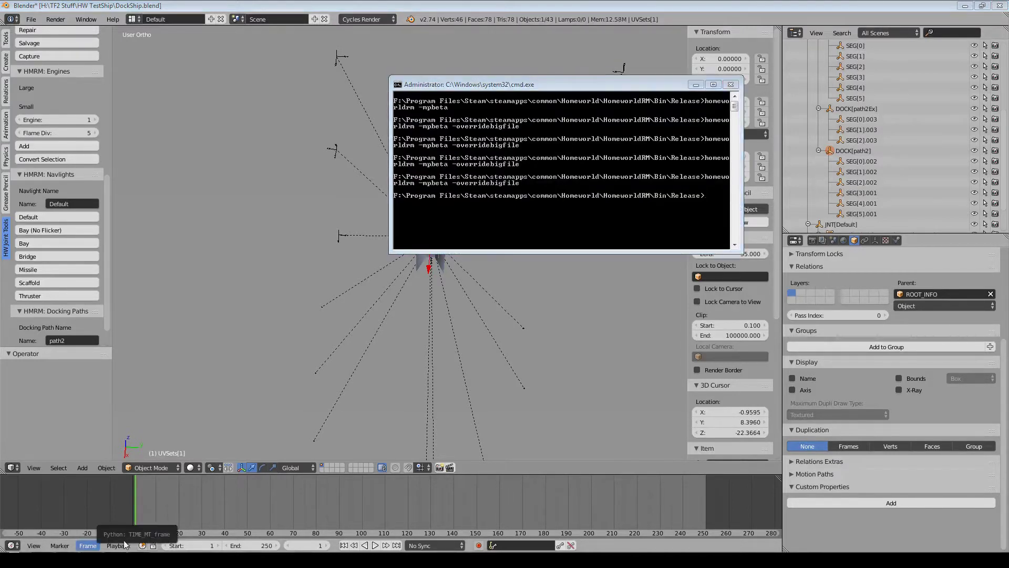
{"action": "key", "text": "alt+Tab"}
{"action": "key", "text": "Up"}
{"action": "key", "text": "Return"}
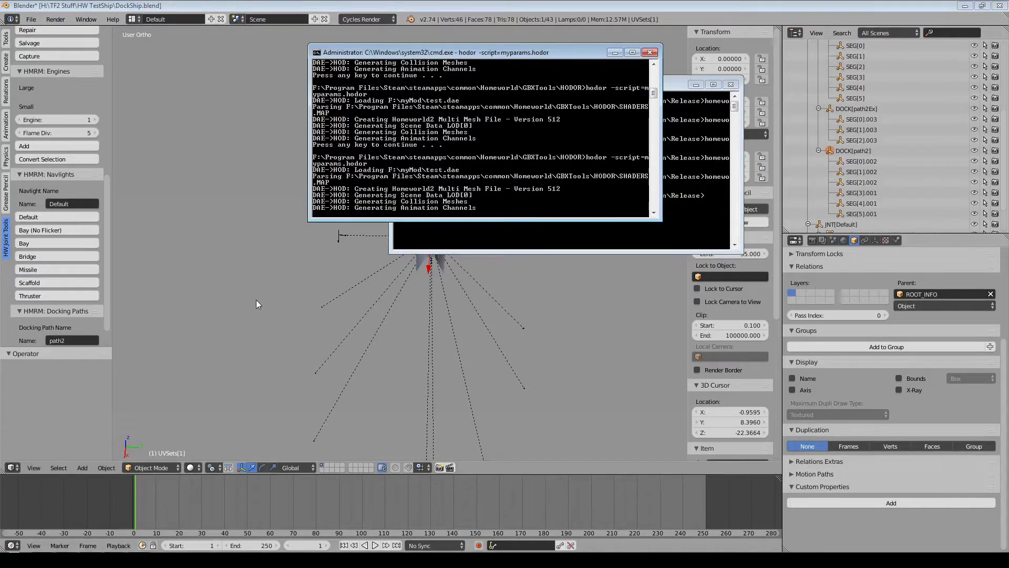
{"action": "key", "text": "Return"}
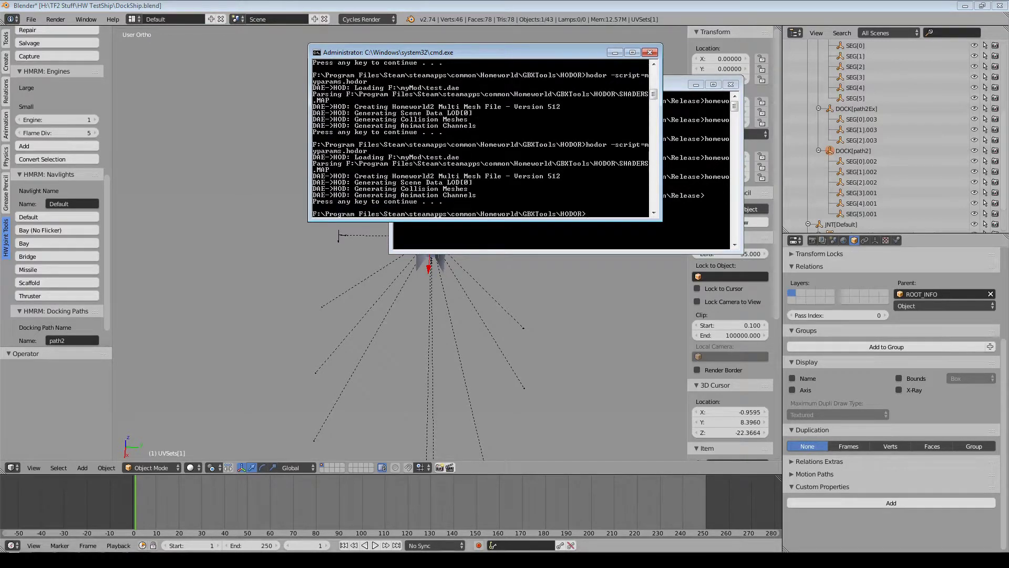
Bring up the kus_repaircorvette folder and open F:\myMod\ships\newKadSwarmer in a second file explorer window.
{"action": "key", "text": "alt+Tab"}
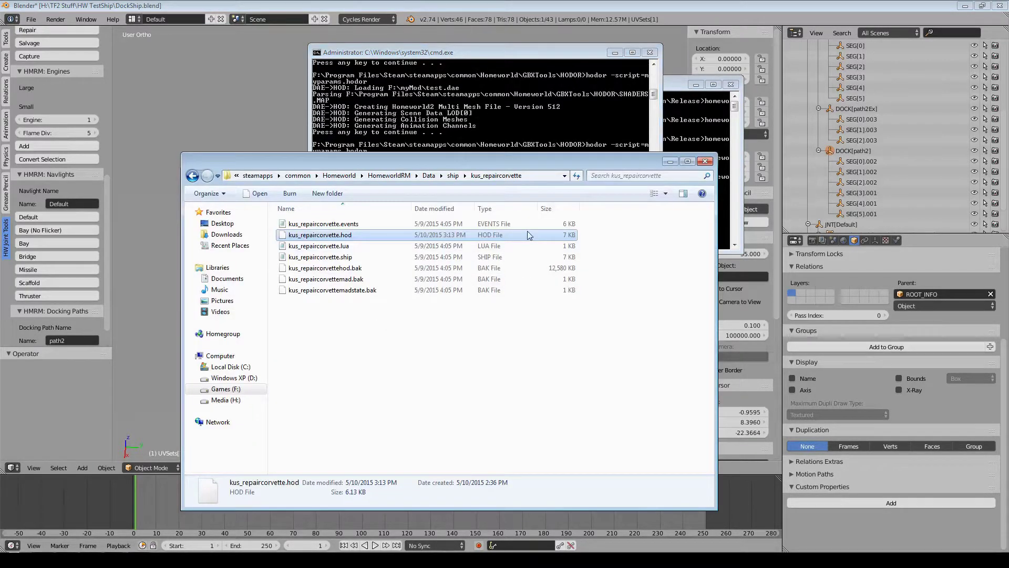
{"action": "key", "text": "super"}
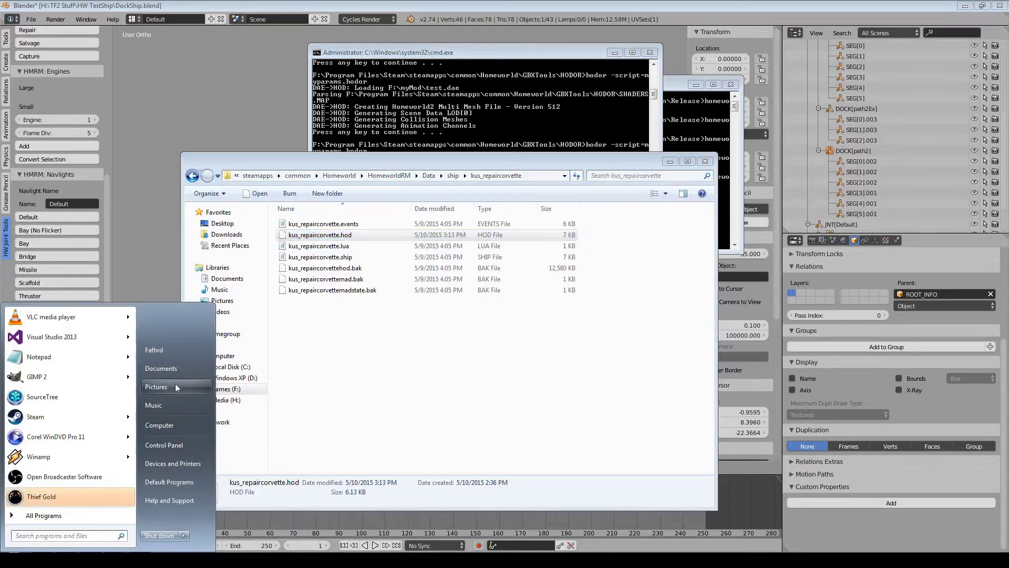
{"action": "left_click", "coordinate": [170, 436]}
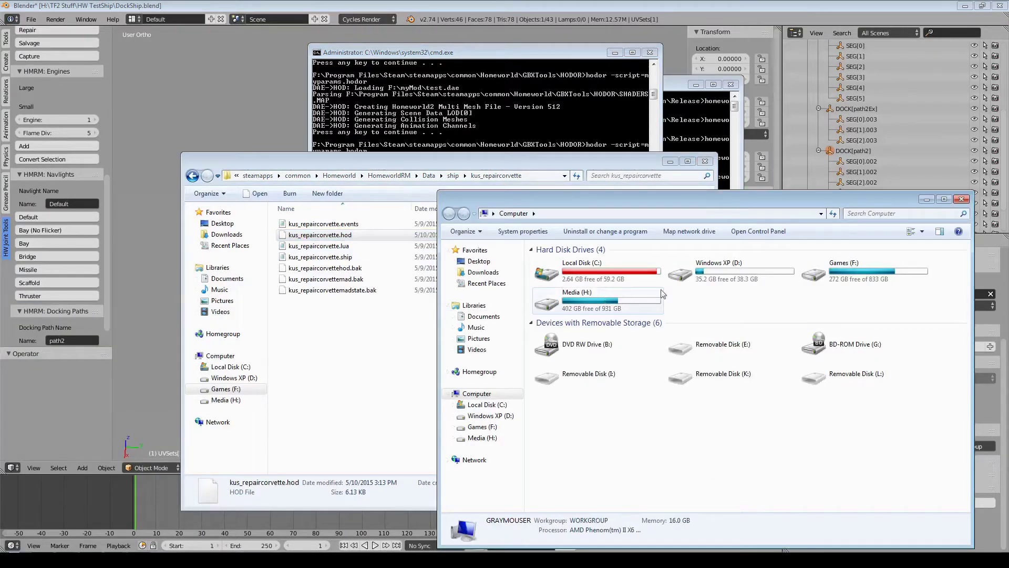
{"action": "left_click", "coordinate": [851, 277]}
{"action": "double_click", "coordinate": [851, 278]}
{"action": "double_click", "coordinate": [580, 383]}
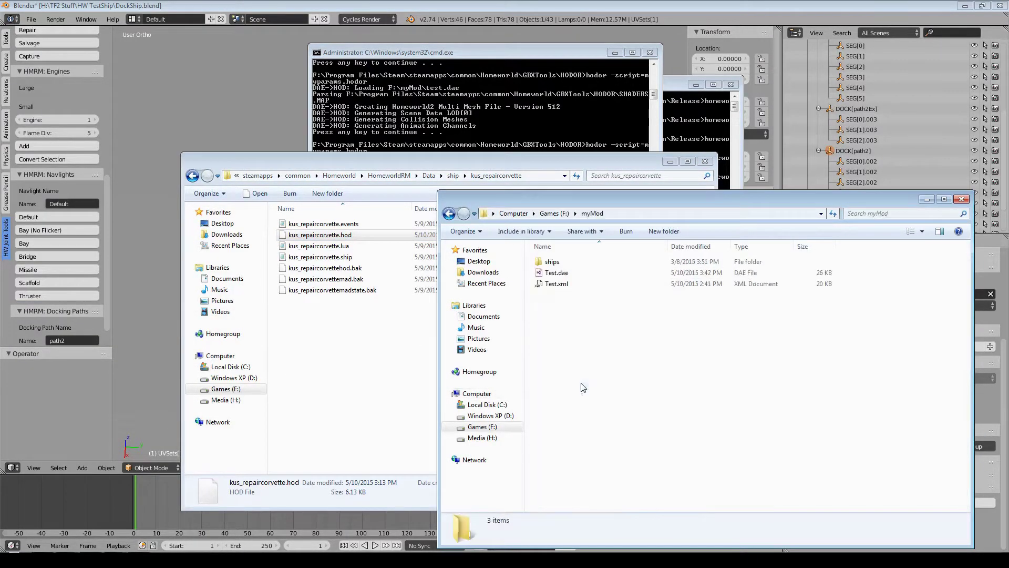
{"action": "double_click", "coordinate": [576, 263]}
{"action": "double_click", "coordinate": [576, 263]}
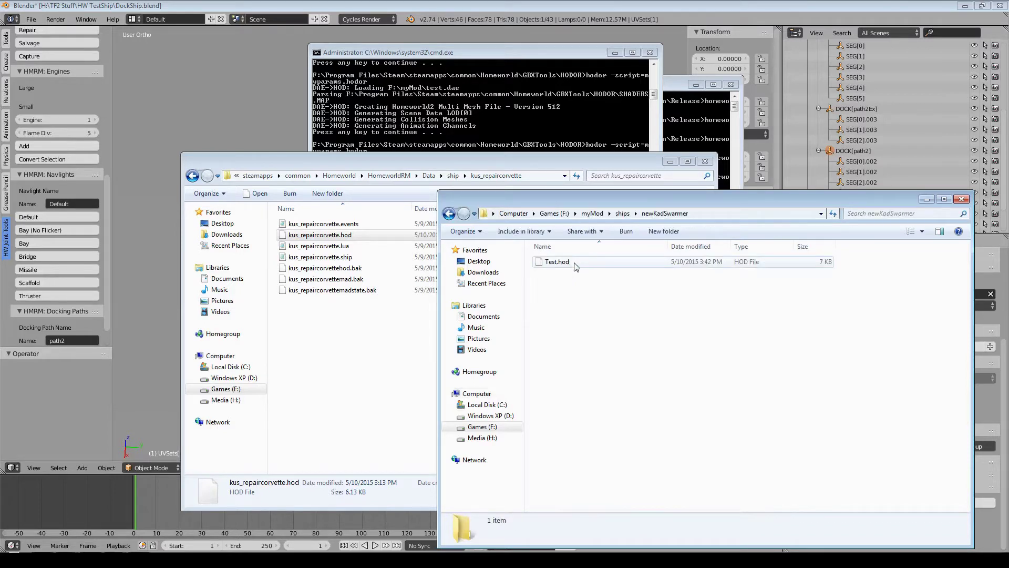
Copy Test.hod from the newKadSwarmer folder into the kus_repaircorvette folder.
{"action": "left_click", "coordinate": [575, 263]}
{"action": "right_click", "coordinate": [575, 262]}
{"action": "left_click", "coordinate": [595, 417]}
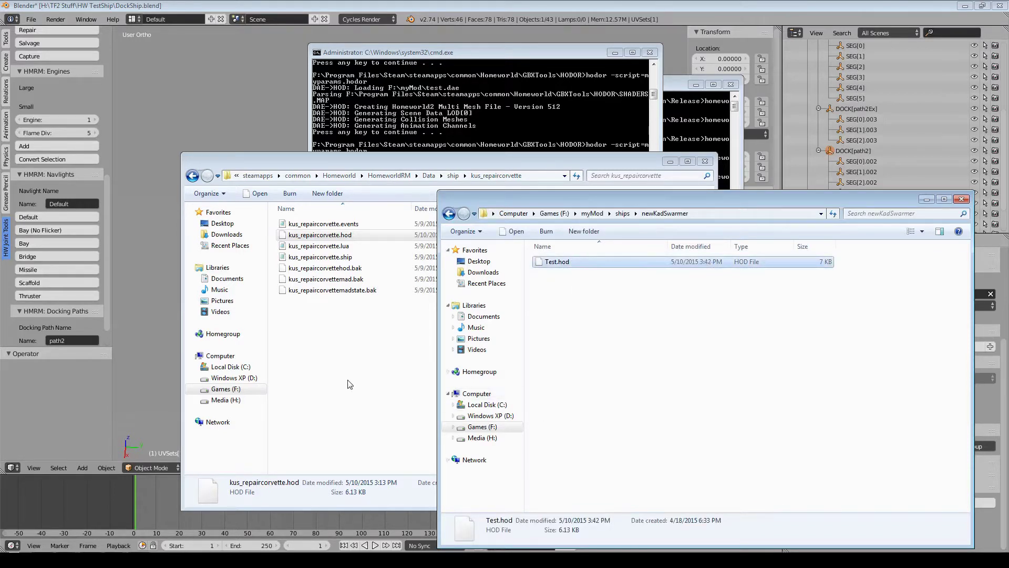
{"action": "left_click", "coordinate": [349, 383]}
{"action": "right_click", "coordinate": [350, 383]}
{"action": "left_click", "coordinate": [399, 258]}
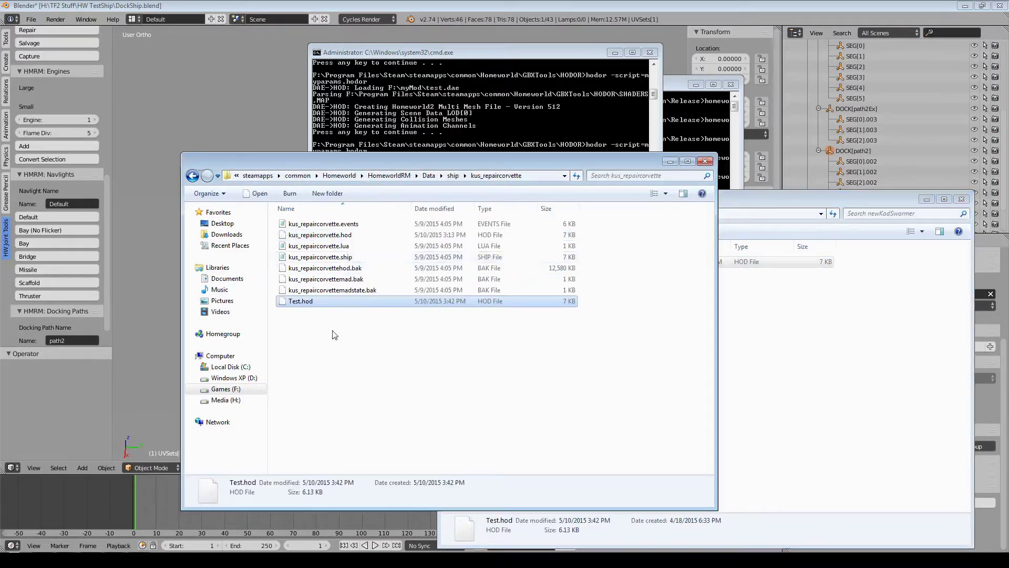
{"action": "left_click", "coordinate": [301, 290]}
{"action": "right_click", "coordinate": [299, 293]}
{"action": "left_click", "coordinate": [297, 301]}
{"action": "right_click", "coordinate": [294, 302]}
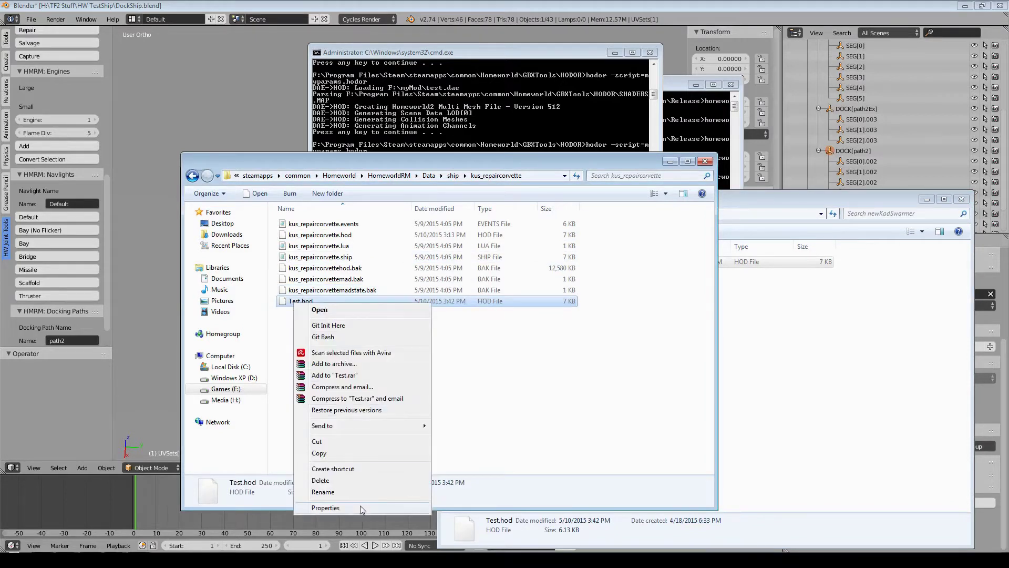
{"action": "left_click", "coordinate": [361, 496]}
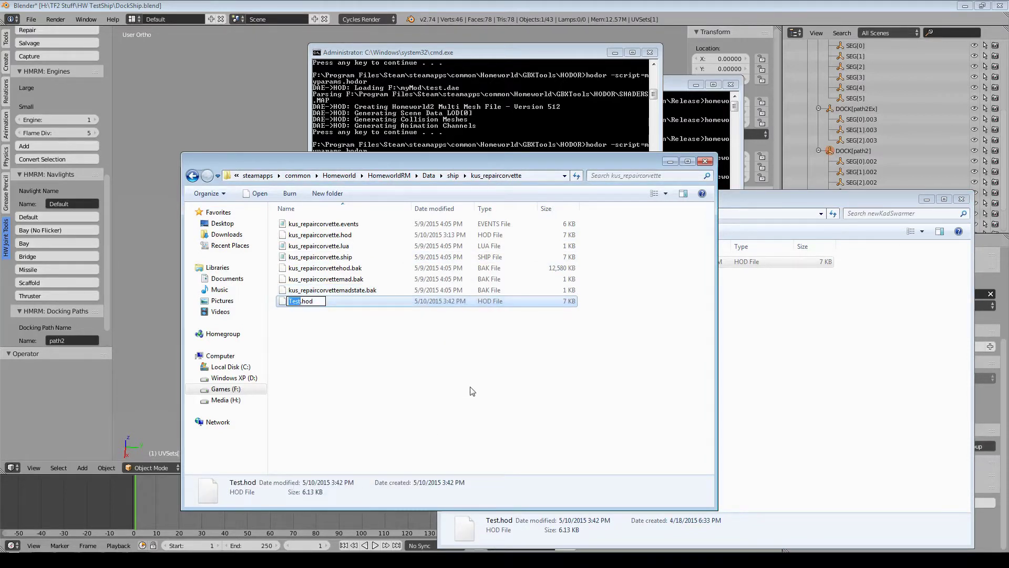
{"action": "key", "text": "Return"}
Delete the old kus_repaircorvette.hod file from the kus_repaircorvette folder.
{"action": "left_click", "coordinate": [353, 235]}
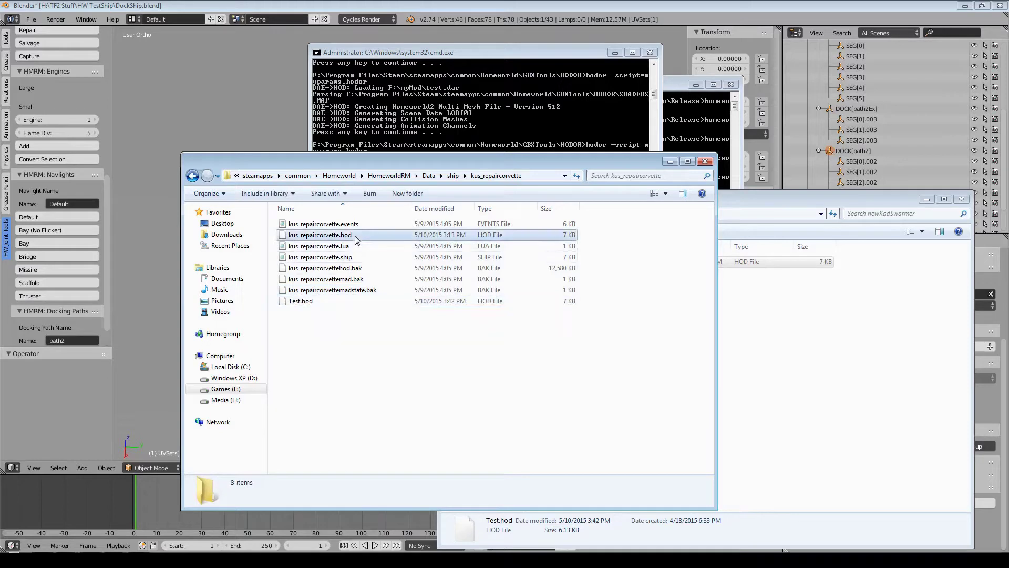
{"action": "key", "text": "Delete"}
{"action": "key", "text": "Return"}
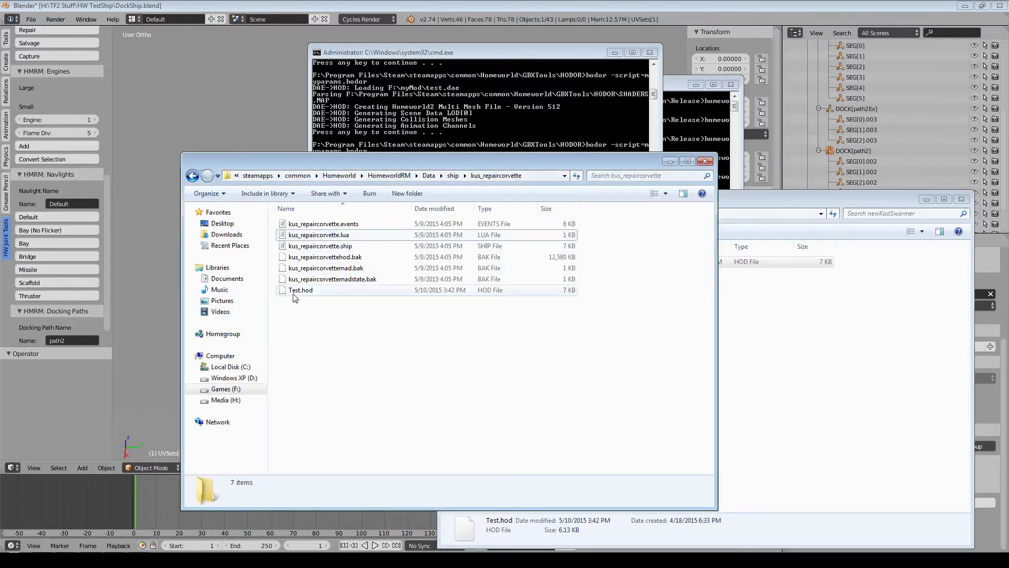
Rename the copied Test.hod file as kus_repaircorvette.hod.
{"action": "left_click", "coordinate": [293, 292]}
{"action": "right_click", "coordinate": [293, 298]}
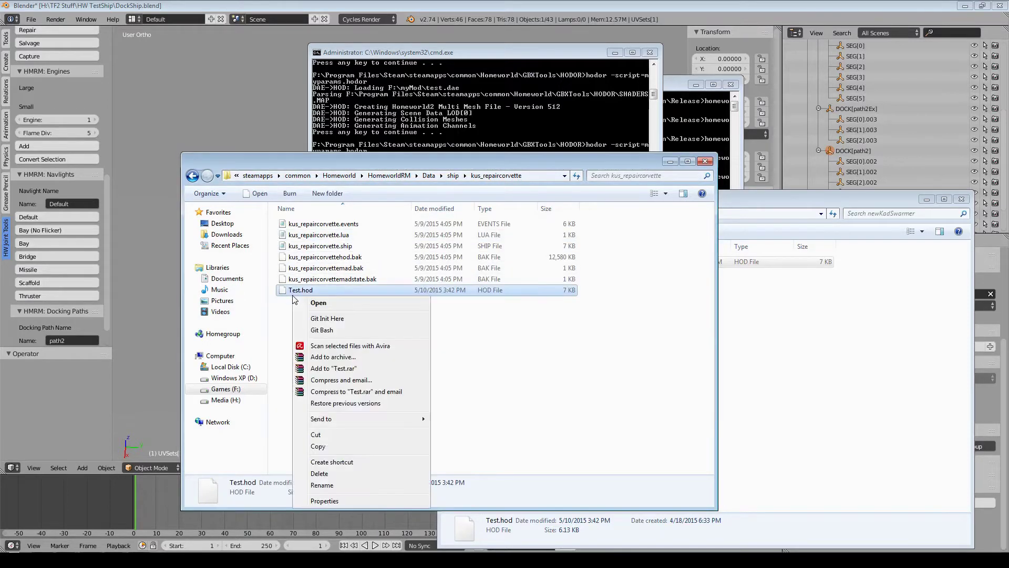
{"action": "left_click", "coordinate": [371, 485]}
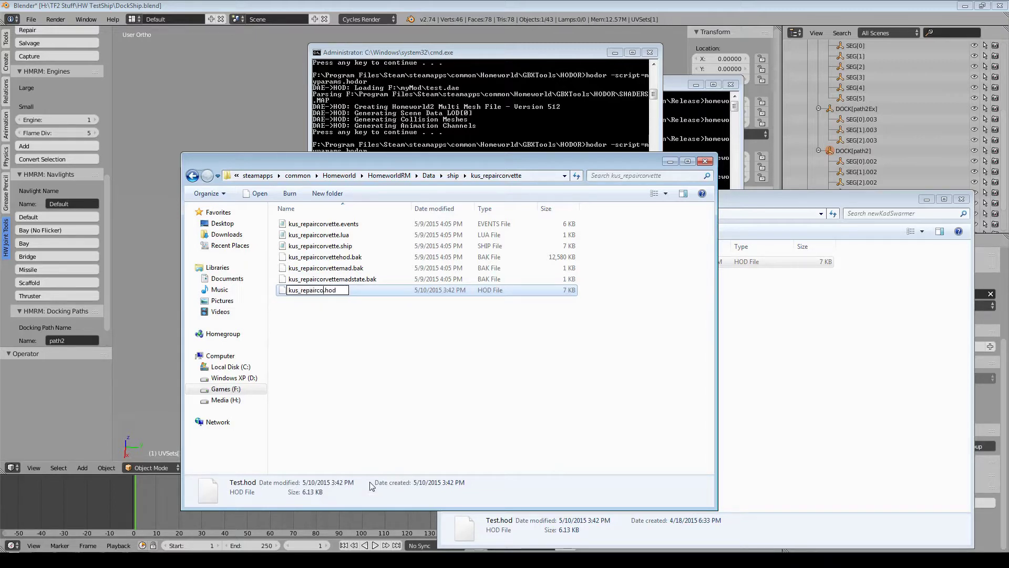
{"action": "key", "text": "Return"}
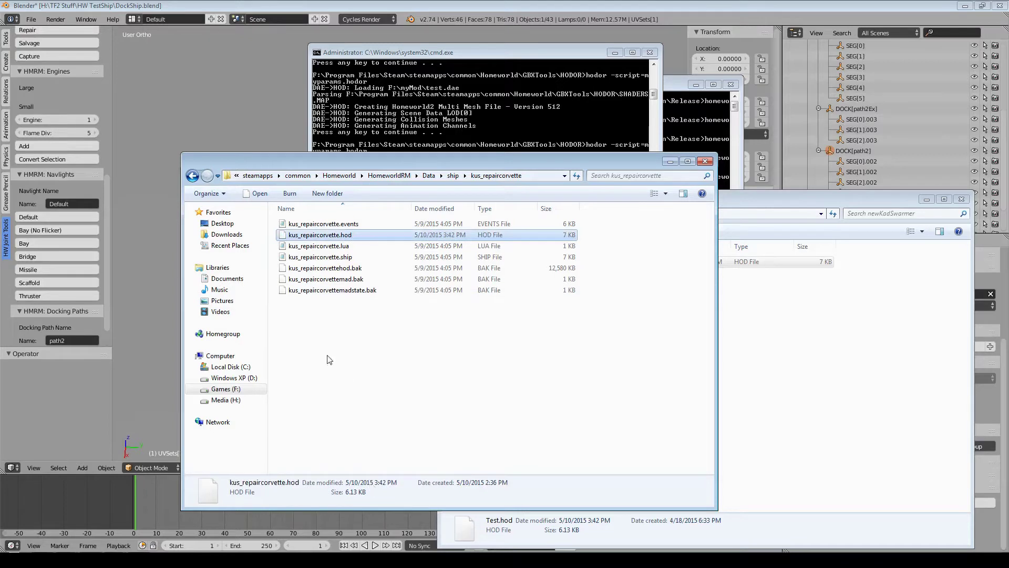
Launch Homeworld Remastered with homeworldrm -mpbeta -overridebigfile and start a Player vs CPU game on Talas Crossroads.
{"action": "left_click", "coordinate": [671, 86]}
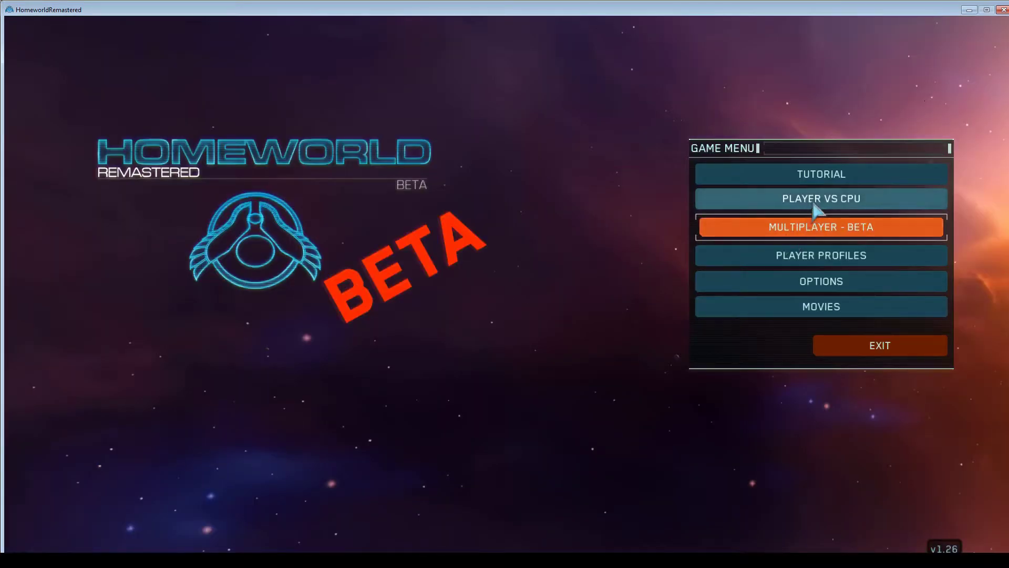
{"action": "left_click", "coordinate": [818, 207]}
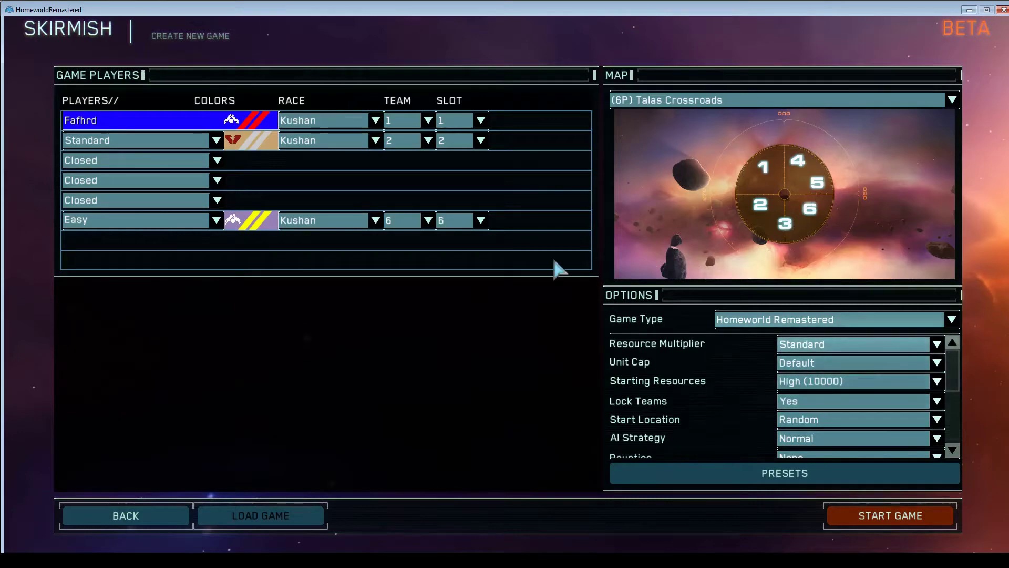
{"action": "left_click", "coordinate": [900, 518]}
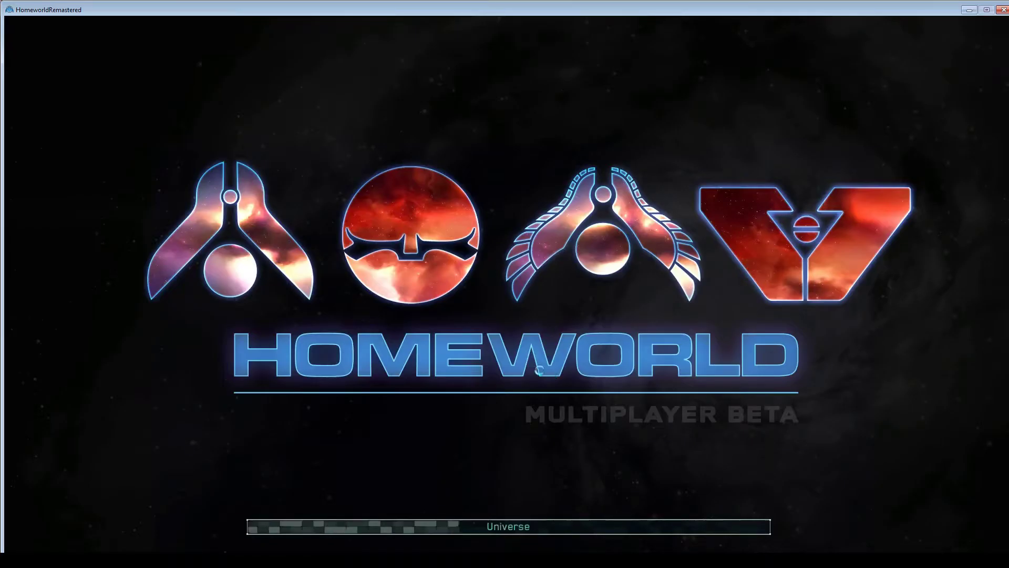
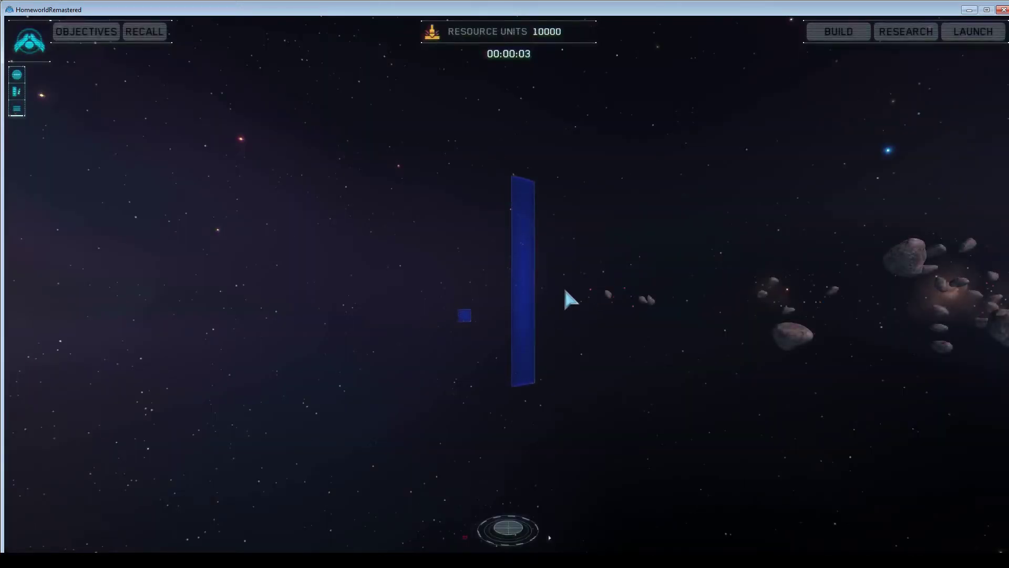
Select the Mothership and queue one Repair Corvette for construction from its corvette class.
{"action": "right_click_drag", "start_coordinate": [564, 290], "coordinate": [723, 314]}
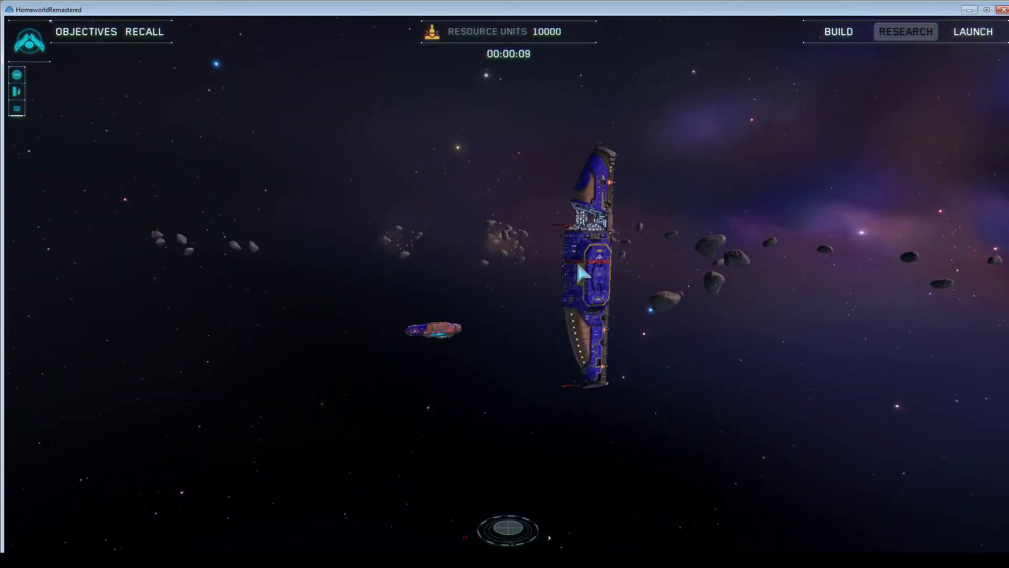
{"action": "left_click", "coordinate": [573, 276]}
{"action": "key", "text": "b"}
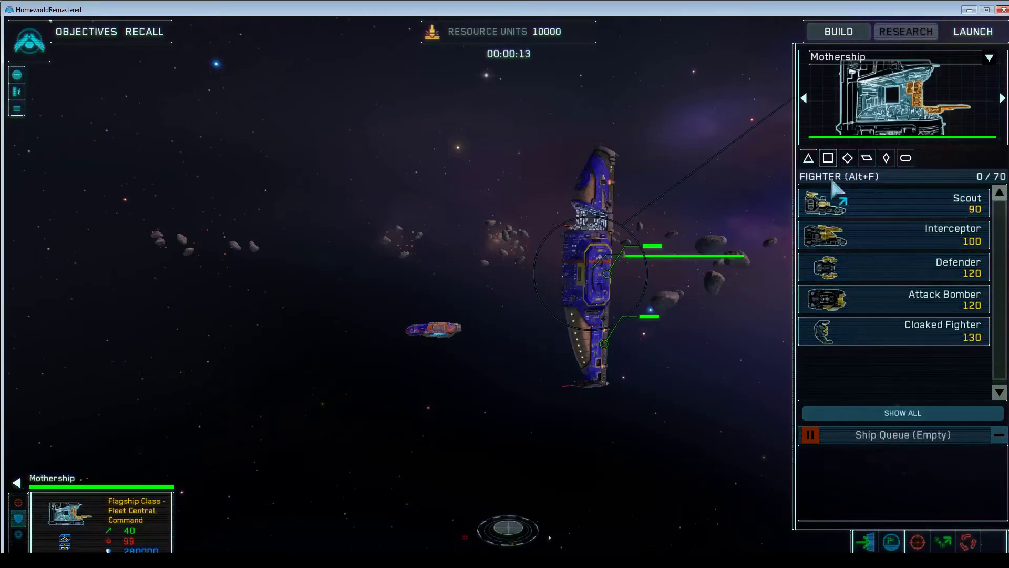
{"action": "left_click", "coordinate": [828, 158]}
{"action": "left_click", "coordinate": [834, 197]}
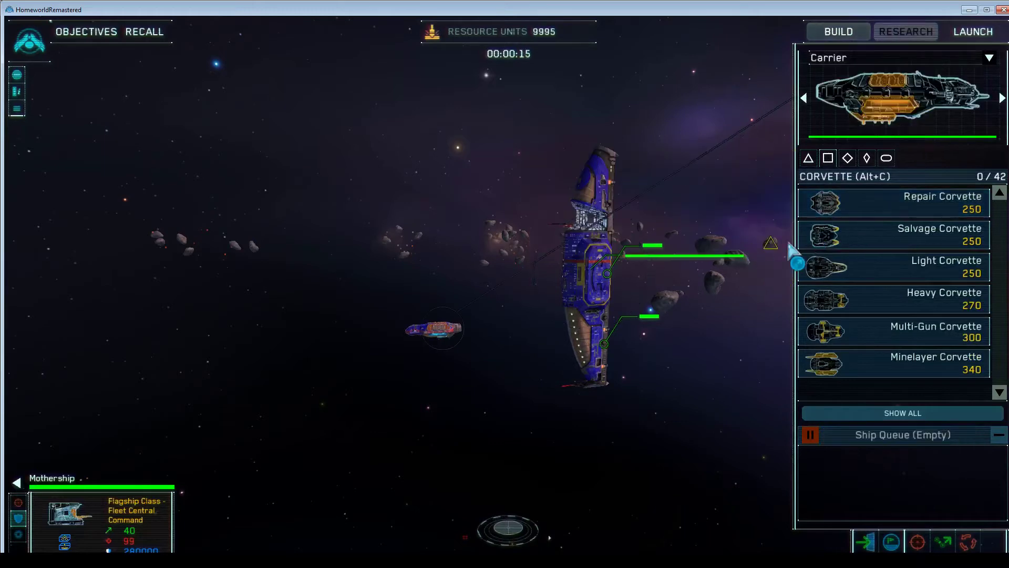
Queue a Light Corvette and a Scout at the Carrier, and close the build manager.
{"action": "left_click", "coordinate": [854, 265]}
{"action": "left_click", "coordinate": [809, 157]}
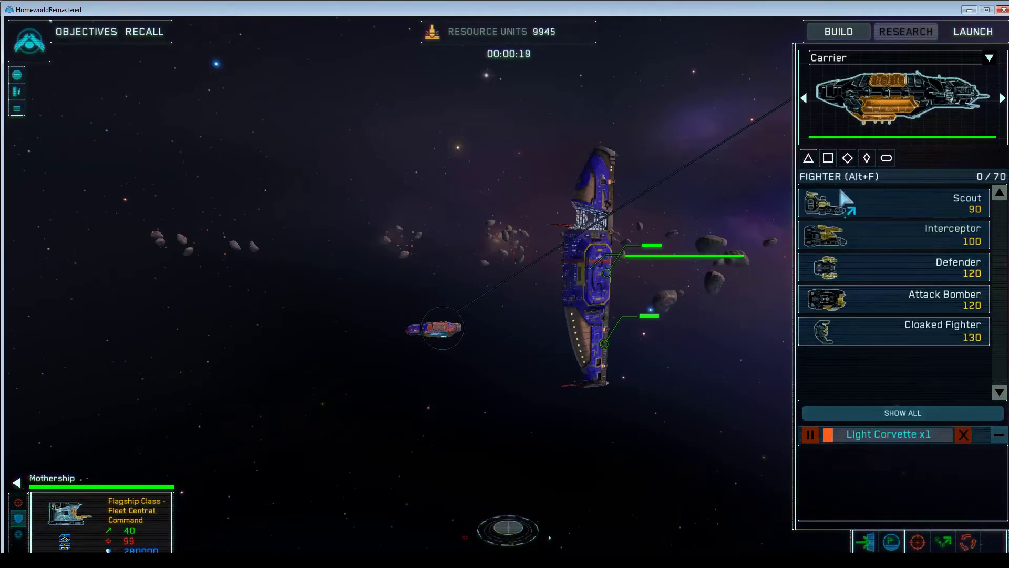
{"action": "left_click", "coordinate": [841, 194]}
{"action": "key", "text": "Escape"}
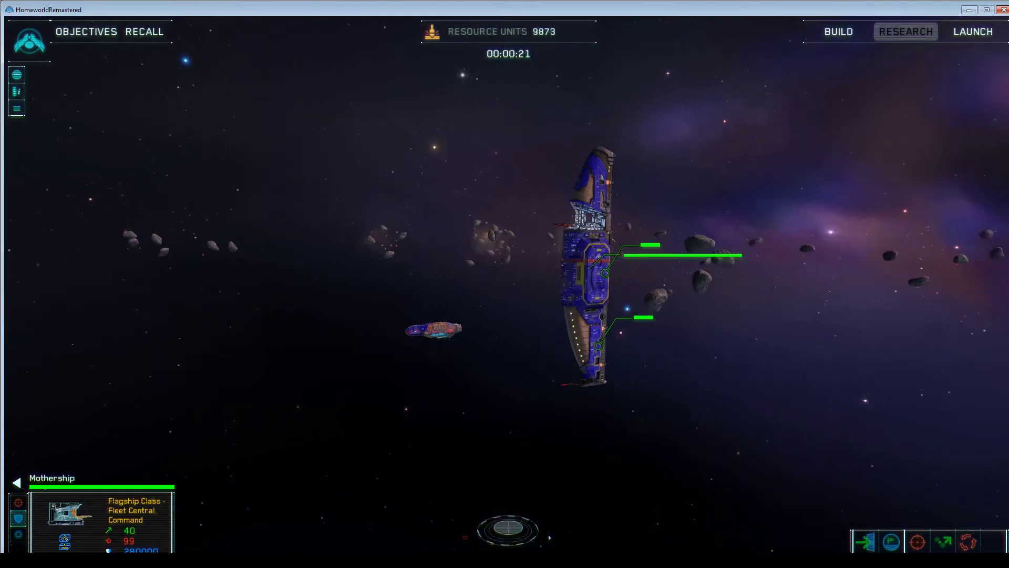
Examine the Mothership's hangar from several angles and check the build progress of the Repair Corvette.
{"action": "right_click_drag", "start_coordinate": [495, 255], "coordinate": [495, 255]}
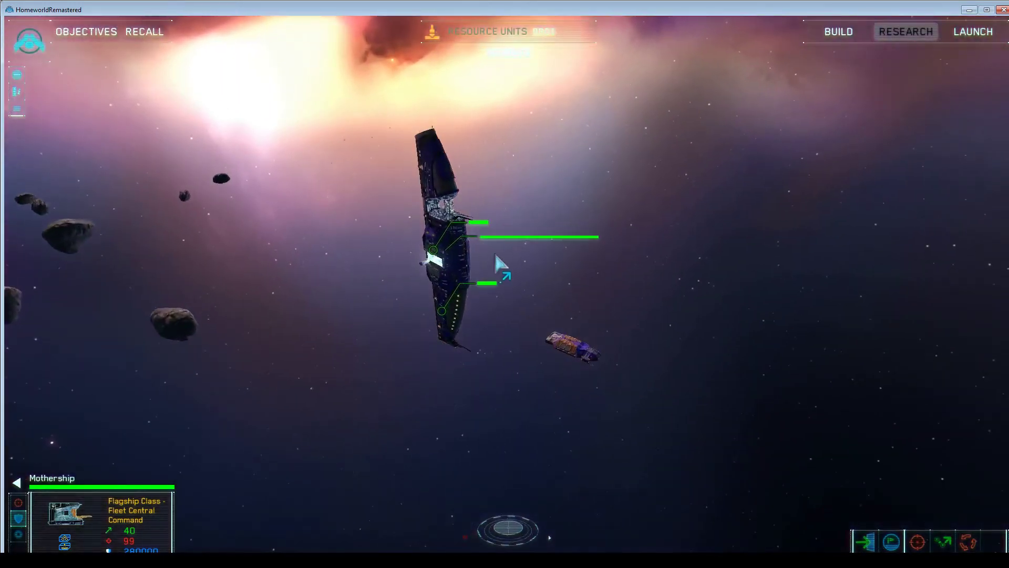
{"action": "scroll", "coordinate": [479, 322], "scroll_direction": "up", "scroll_amount": 4}
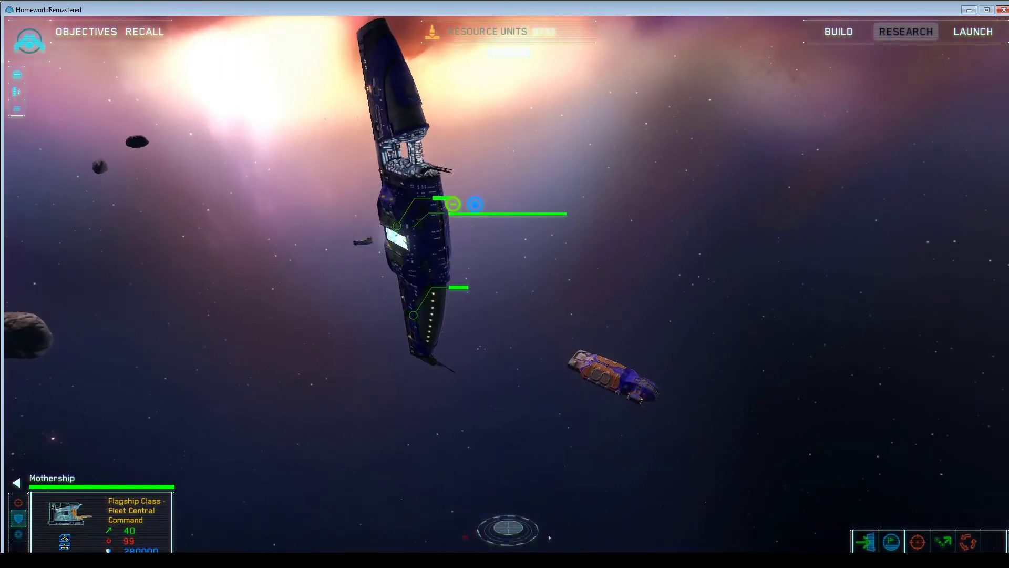
{"action": "right_click_drag", "start_coordinate": [480, 322], "coordinate": [468, 323]}
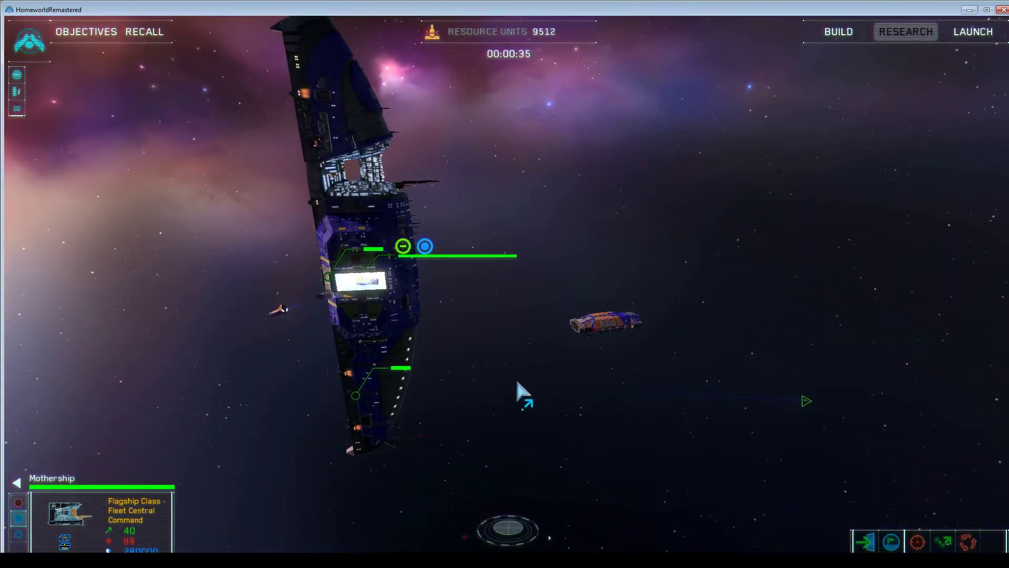
{"action": "right_click_drag", "start_coordinate": [517, 382], "coordinate": [522, 387]}
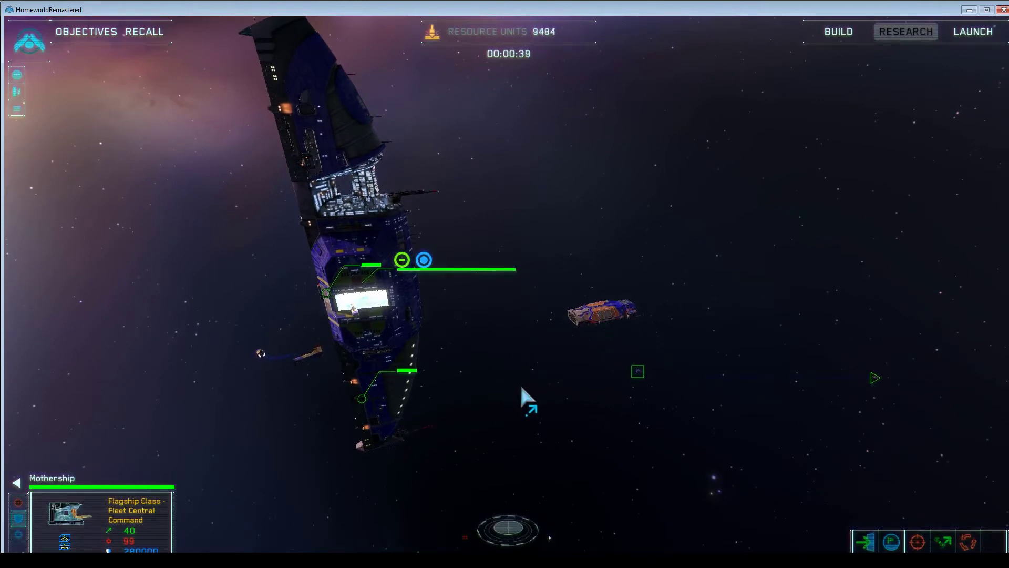
{"action": "mouse_move", "coordinate": [518, 383]}
{"action": "right_mouse_down"}
{"action": "mouse_move", "coordinate": [530, 387]}
{"action": "mouse_move", "coordinate": [509, 383]}
{"action": "right_mouse_up"}
{"action": "key", "text": "b"}
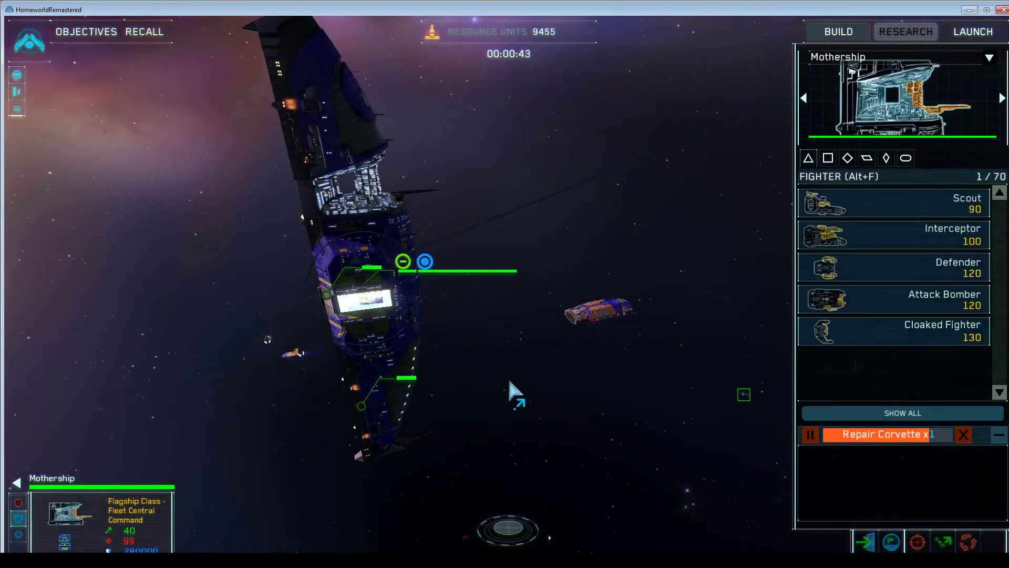
{"action": "key", "text": "b"}
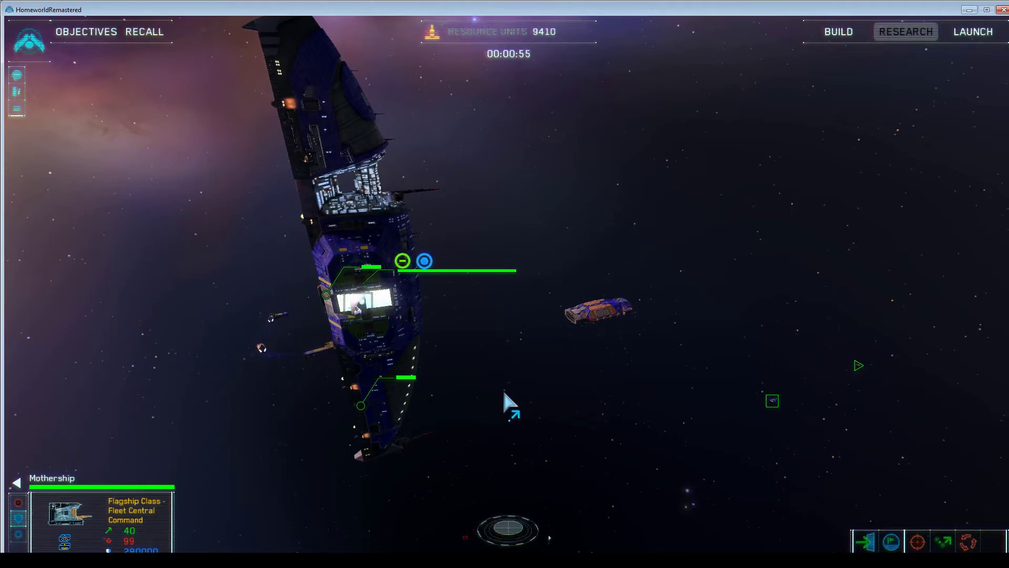
{"action": "mouse_move", "coordinate": [505, 393]}
{"action": "right_mouse_down"}
{"action": "mouse_move", "coordinate": [495, 385]}
{"action": "mouse_move", "coordinate": [513, 395]}
{"action": "right_mouse_up"}
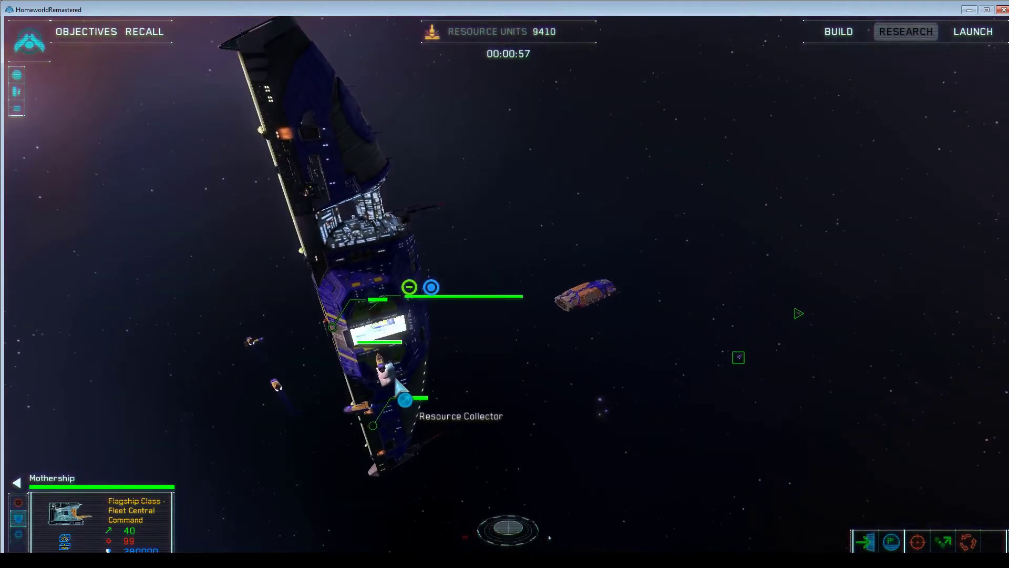
Select the Repair Corvette, send the Scout to dock with it, and focus the camera on the Scout.
{"action": "left_click", "coordinate": [400, 393]}
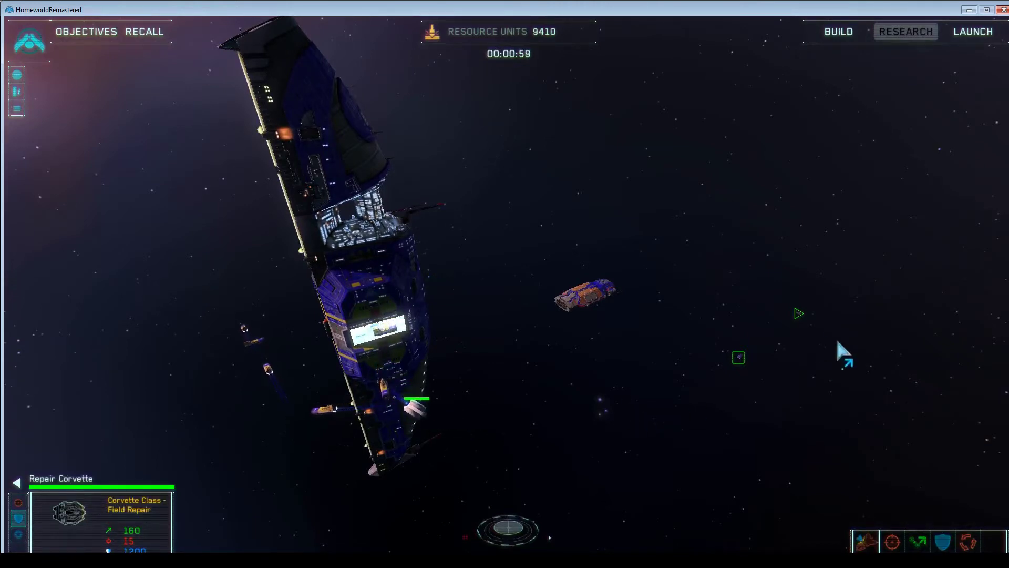
{"action": "left_click_drag", "start_coordinate": [801, 269], "coordinate": [864, 383]}
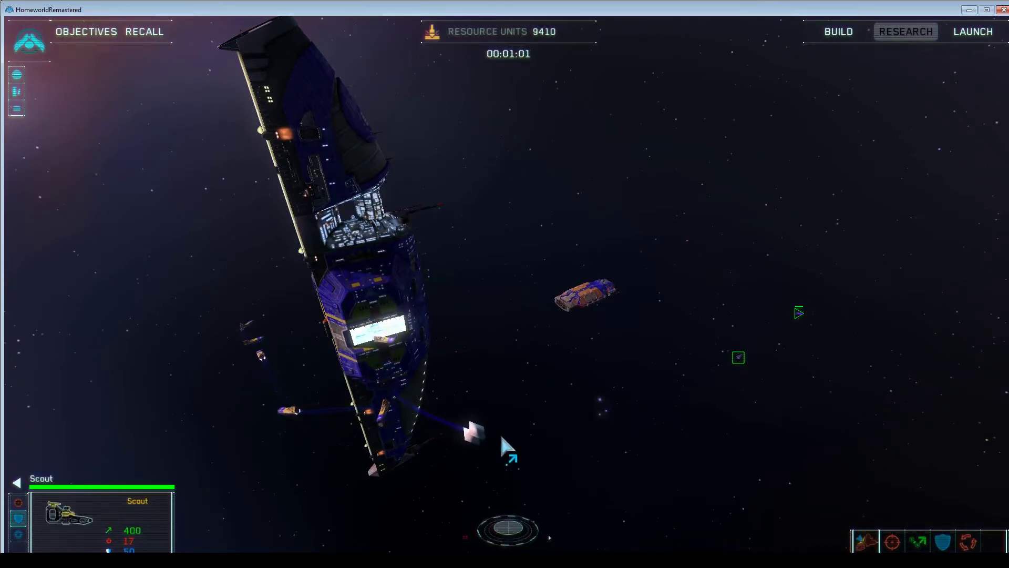
{"action": "key", "text": "f"}
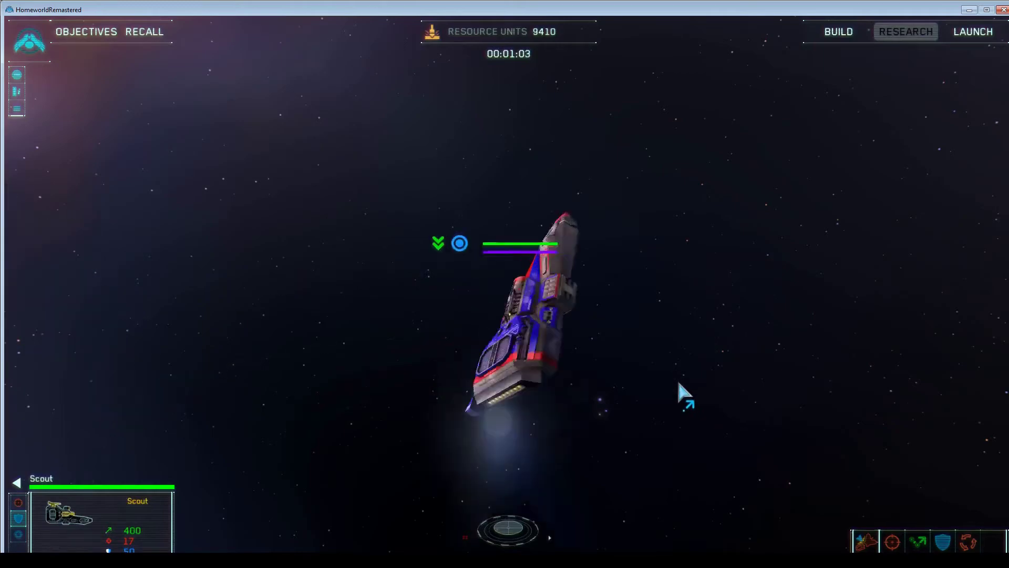
Follow the Scout's flight toward the Repair Corvette from several angles.
{"action": "right_click_drag", "start_coordinate": [677, 379], "coordinate": [436, 321]}
{"action": "right_click_drag", "start_coordinate": [646, 378], "coordinate": [754, 325]}
{"action": "scroll", "coordinate": [753, 327], "scroll_direction": "down", "scroll_amount": 5}
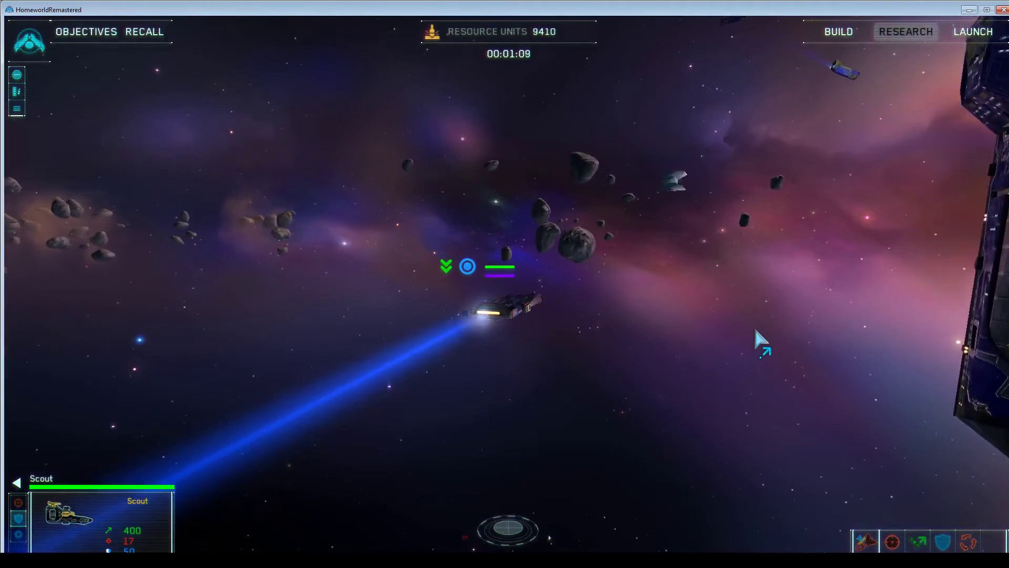
{"action": "right_click_drag", "start_coordinate": [754, 331], "coordinate": [662, 339]}
{"action": "left_click_drag", "start_coordinate": [662, 339], "coordinate": [594, 338]}
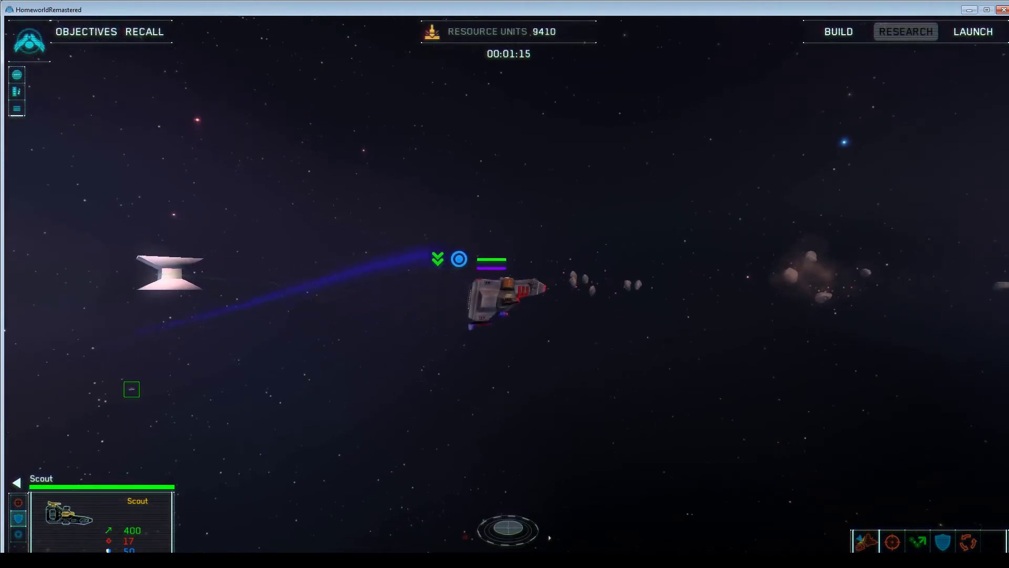
{"action": "right_click_drag", "start_coordinate": [594, 337], "coordinate": [705, 328]}
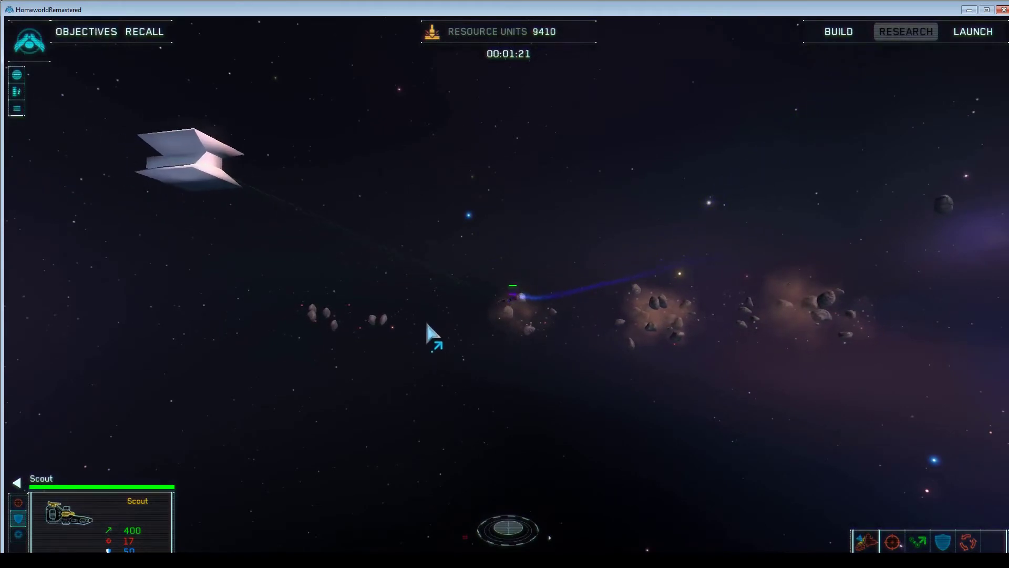
{"action": "right_click_drag", "start_coordinate": [413, 313], "coordinate": [478, 374]}
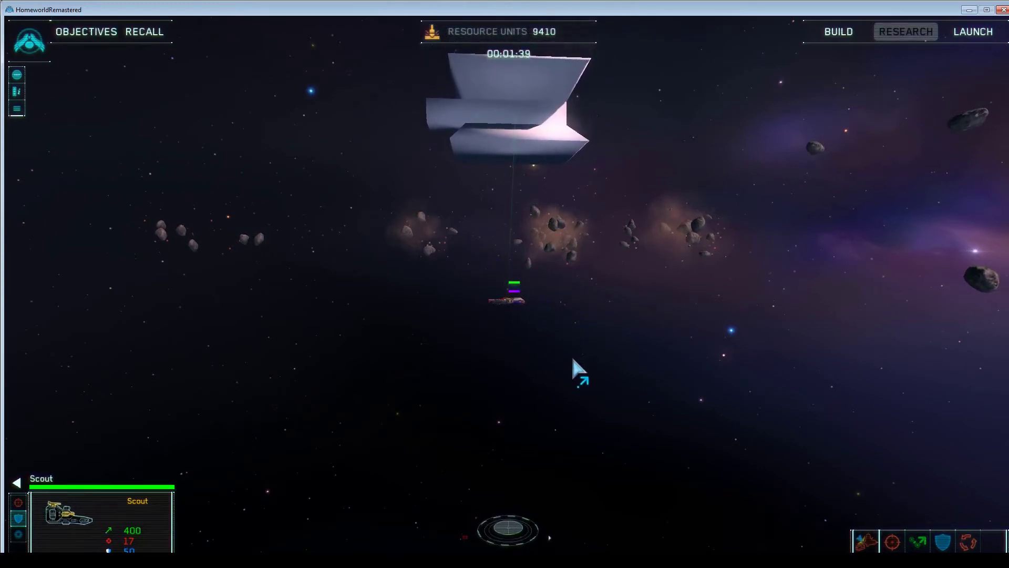
Examine the Scout's docking position relative to the Repair Corvette, both close up and from farther out.
{"action": "scroll", "coordinate": [574, 359], "scroll_direction": "up", "scroll_amount": 8}
{"action": "right_click_drag", "start_coordinate": [570, 360], "coordinate": [762, 392]}
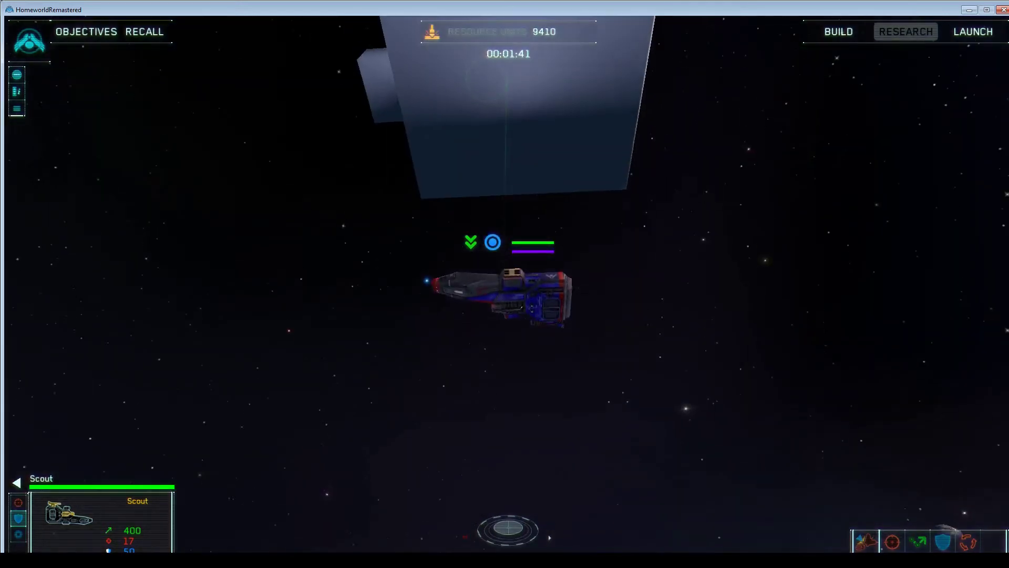
{"action": "scroll", "coordinate": [516, 325], "scroll_direction": "down", "scroll_amount": 5}
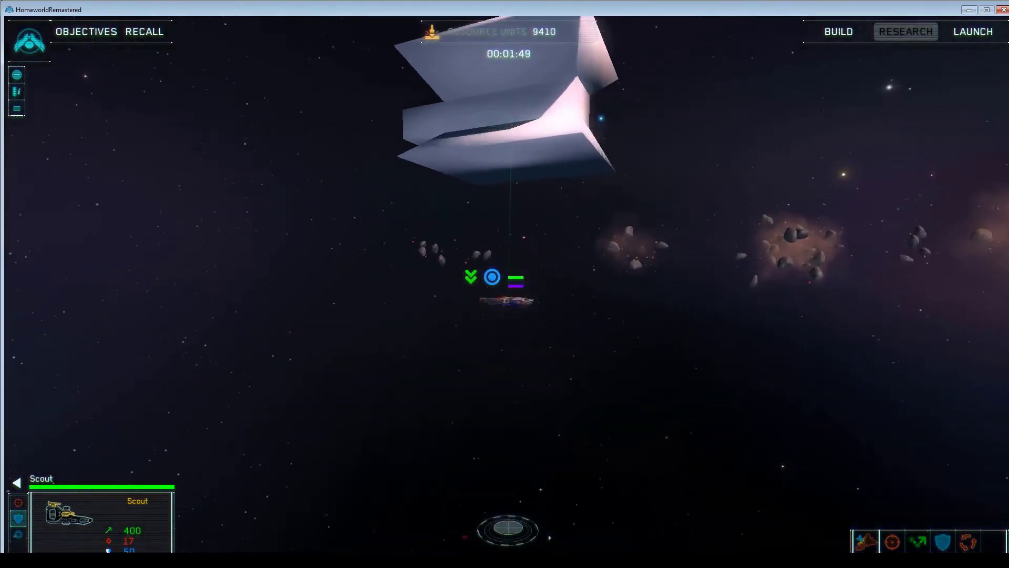
{"action": "mouse_move", "coordinate": [582, 346]}
{"action": "right_mouse_down"}
{"action": "mouse_move", "coordinate": [612, 370]}
{"action": "mouse_move", "coordinate": [583, 351]}
{"action": "right_mouse_up"}
{"action": "scroll", "coordinate": [584, 351], "scroll_direction": "up", "scroll_amount": 5}
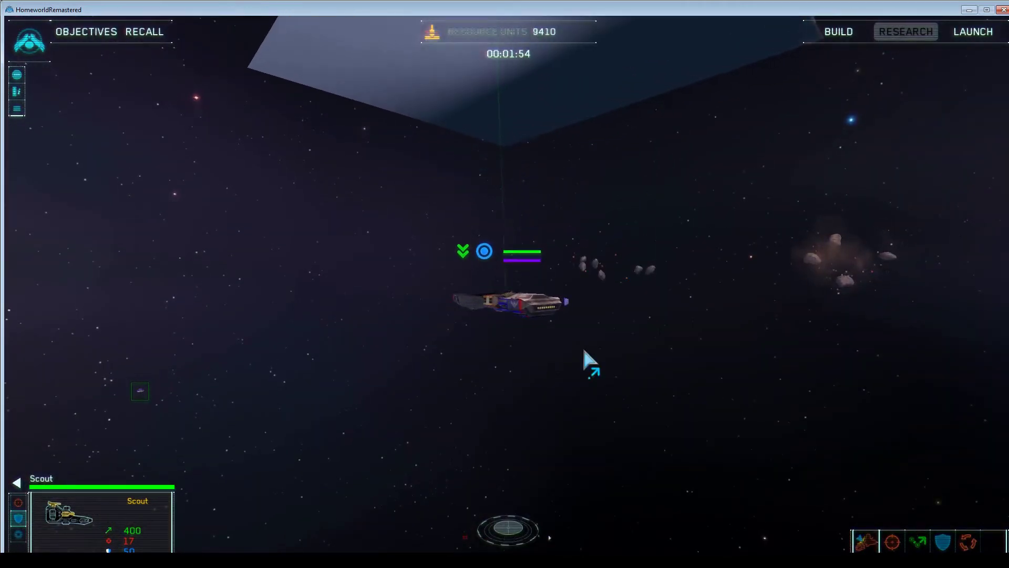
{"action": "scroll", "coordinate": [584, 350], "scroll_direction": "down", "scroll_amount": 3}
{"action": "mouse_move", "coordinate": [573, 350]}
{"action": "right_mouse_down"}
{"action": "mouse_move", "coordinate": [541, 360]}
{"action": "mouse_move", "coordinate": [499, 344]}
{"action": "mouse_move", "coordinate": [503, 371]}
{"action": "mouse_move", "coordinate": [552, 344]}
{"action": "mouse_move", "coordinate": [572, 349]}
{"action": "right_mouse_up"}
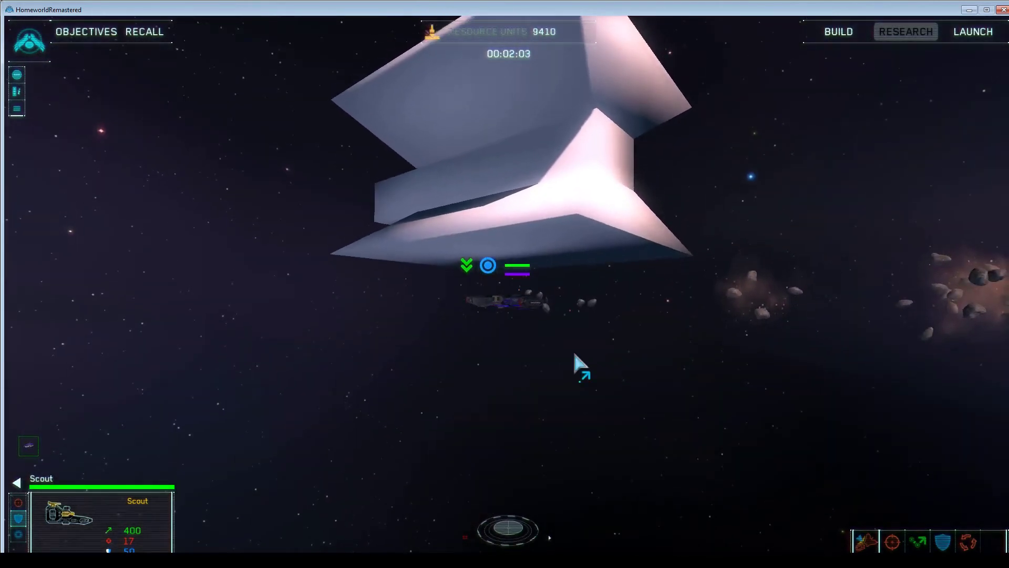
{"action": "right_click_drag", "start_coordinate": [583, 406], "coordinate": [568, 395]}
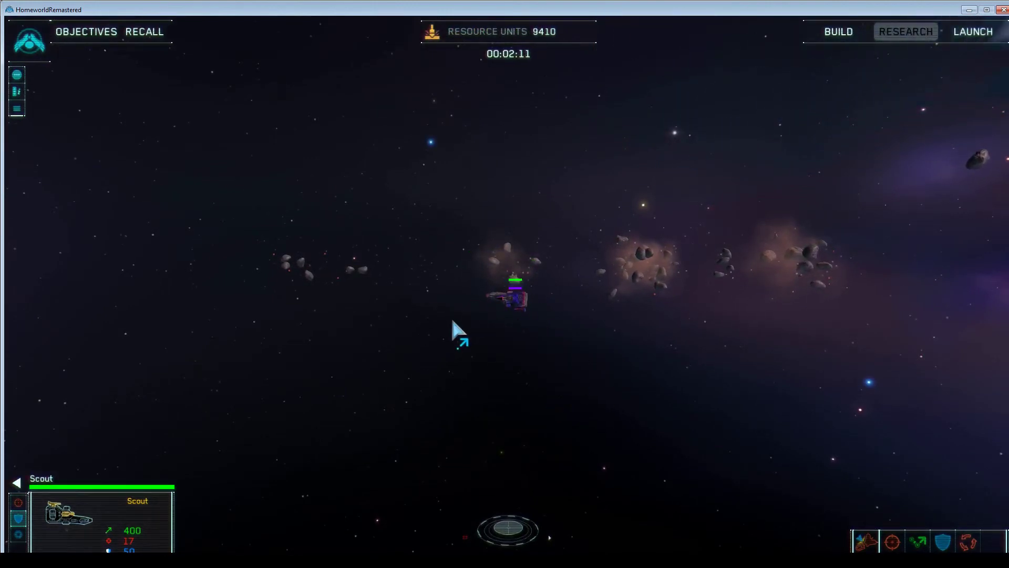
{"action": "right_click_drag", "start_coordinate": [450, 316], "coordinate": [528, 314]}
Select the Light Corvette and order it to dock with the Repair Corvette.
{"action": "scroll", "coordinate": [590, 332], "scroll_direction": "down", "scroll_amount": 8}
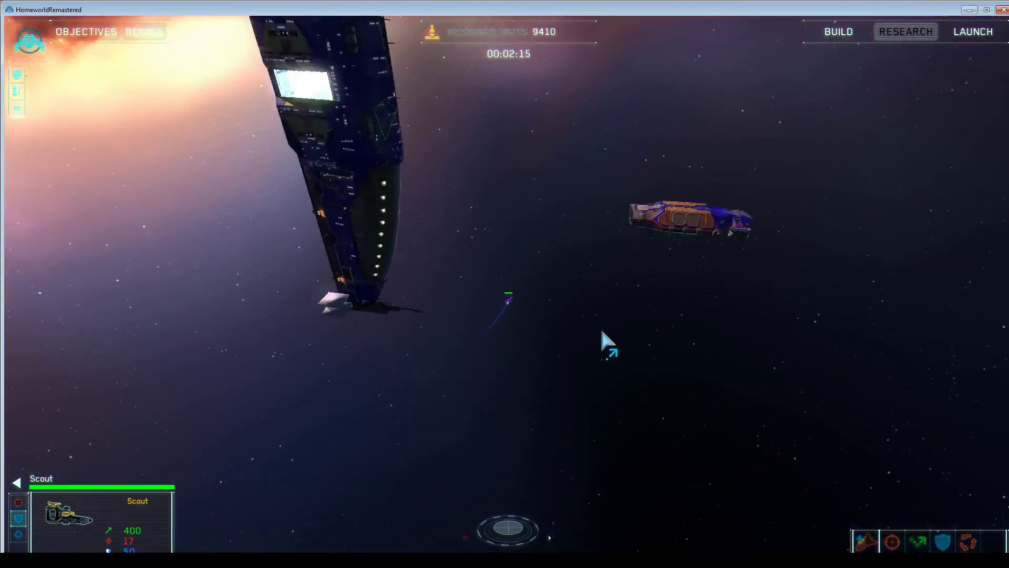
{"action": "left_click", "coordinate": [780, 448]}
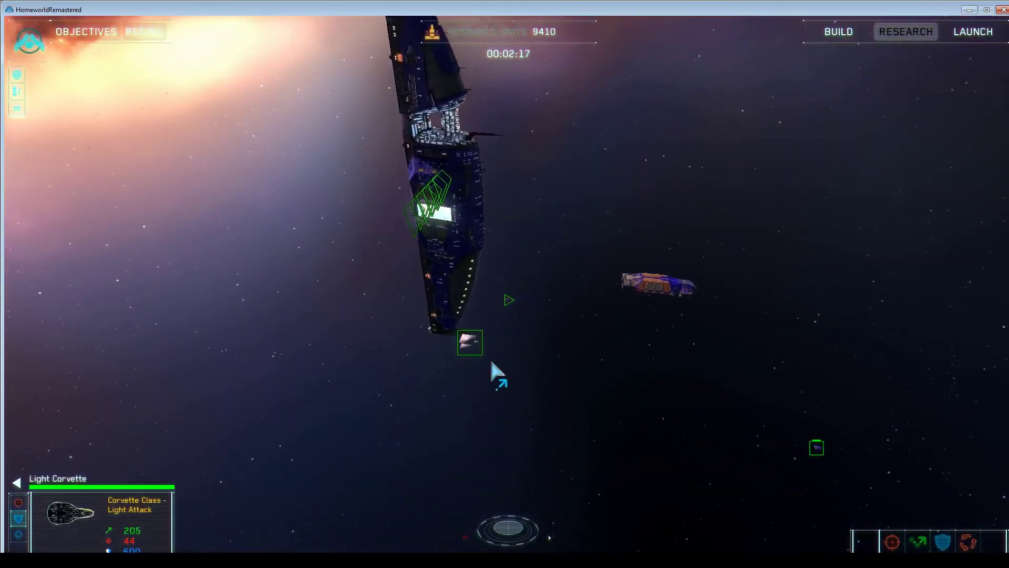
{"action": "right_click", "coordinate": [472, 340]}
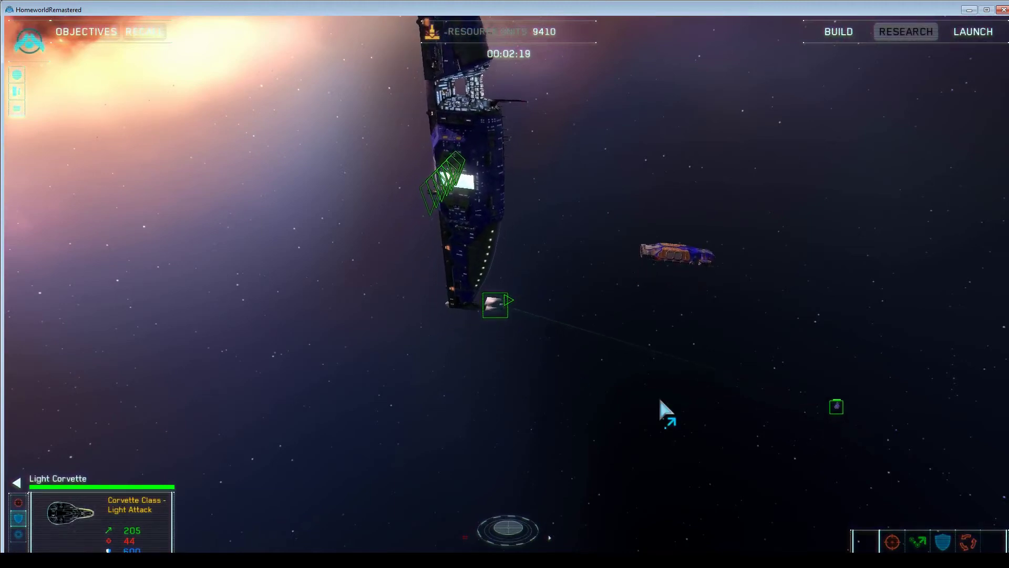
Follow the Light Corvette's docking approach and its path around the Repair Corvette and Mothership from several angles.
{"action": "scroll", "coordinate": [659, 399], "scroll_direction": "up", "scroll_amount": 5}
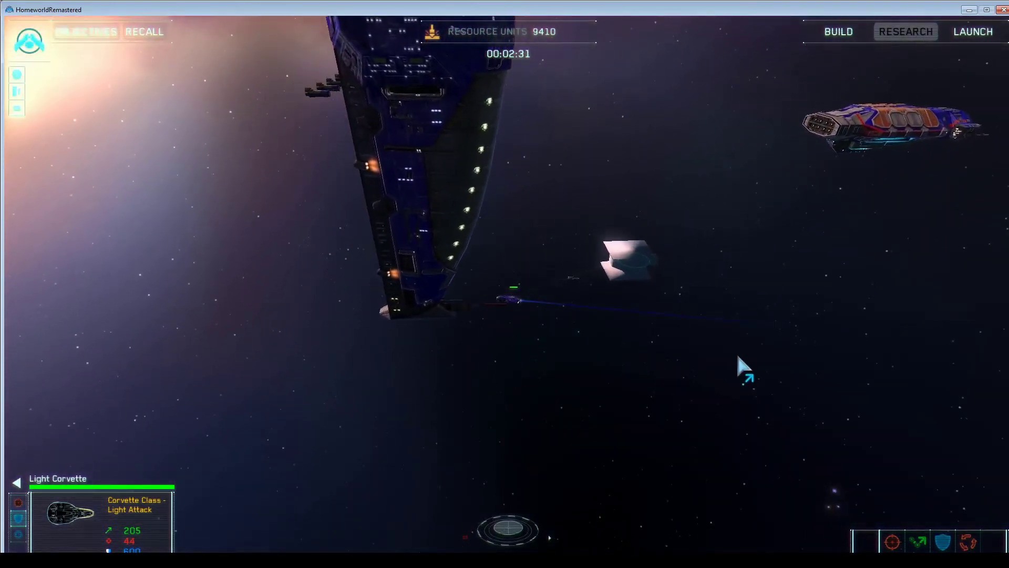
{"action": "mouse_move", "coordinate": [788, 361]}
{"action": "right_mouse_down"}
{"action": "mouse_move", "coordinate": [779, 336]}
{"action": "mouse_move", "coordinate": [790, 356]}
{"action": "right_mouse_up"}
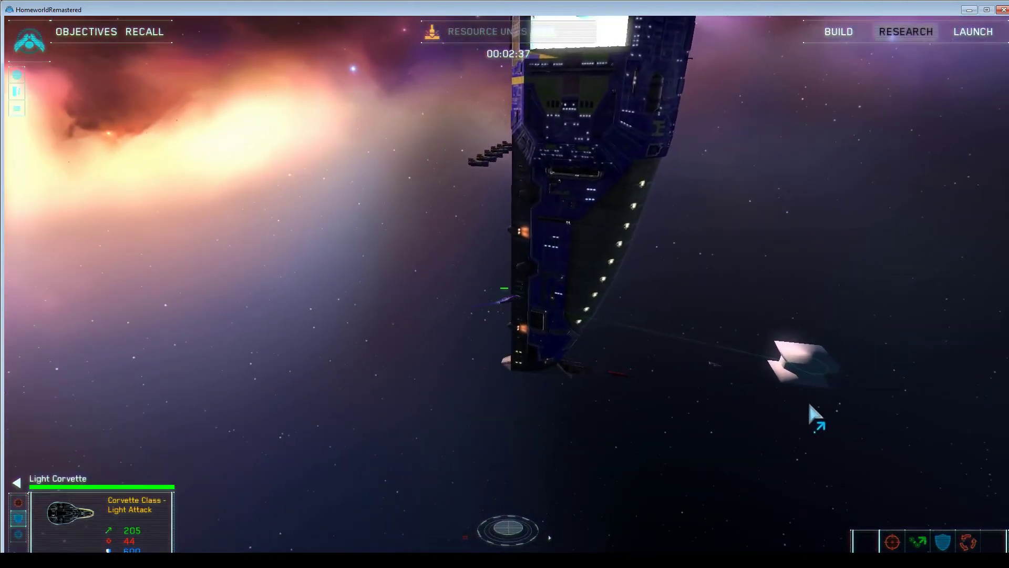
{"action": "right_click_drag", "start_coordinate": [818, 401], "coordinate": [692, 400]}
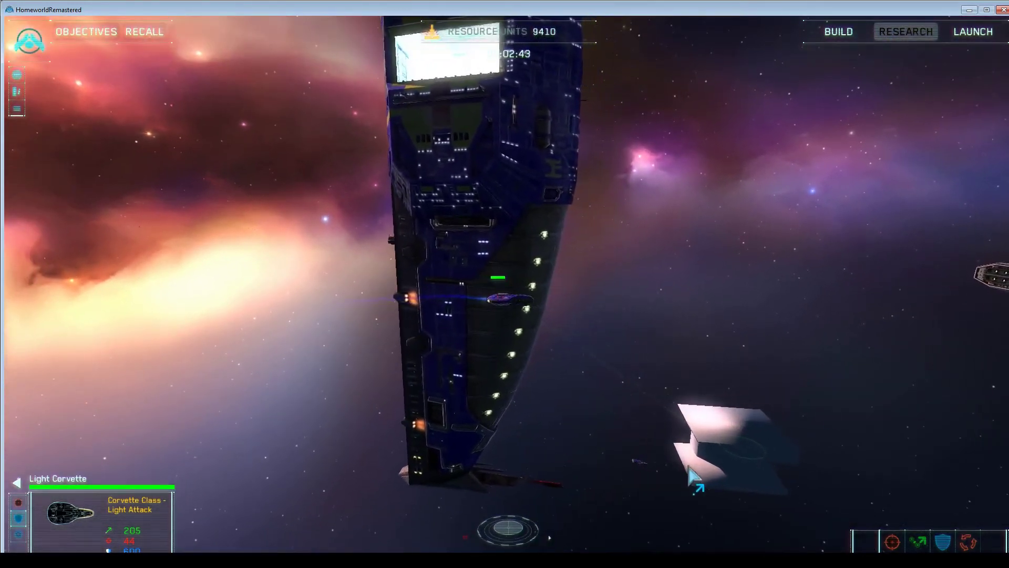
{"action": "scroll", "coordinate": [581, 455], "scroll_direction": "up", "scroll_amount": 2}
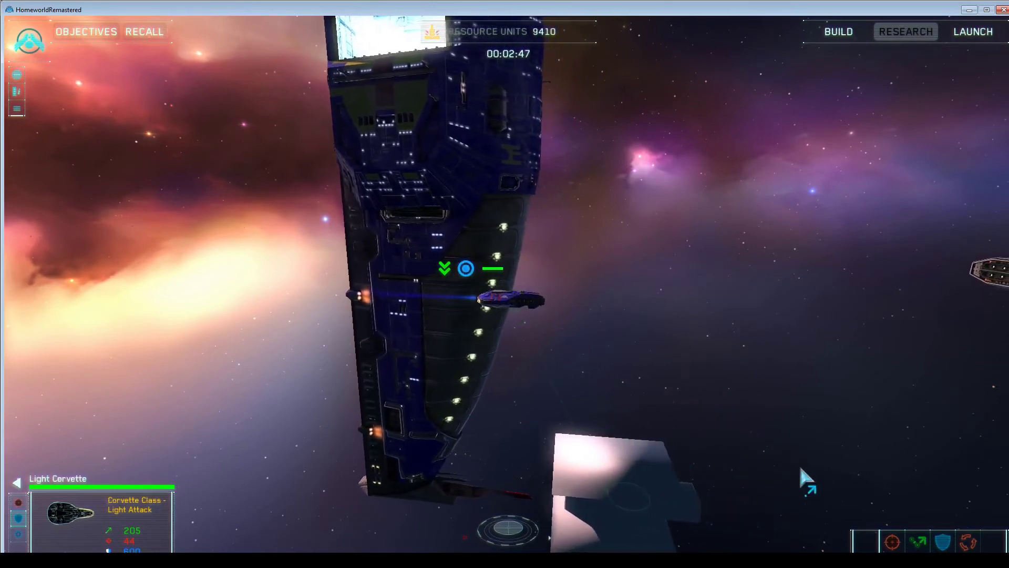
{"action": "right_click_drag", "start_coordinate": [799, 477], "coordinate": [775, 457]}
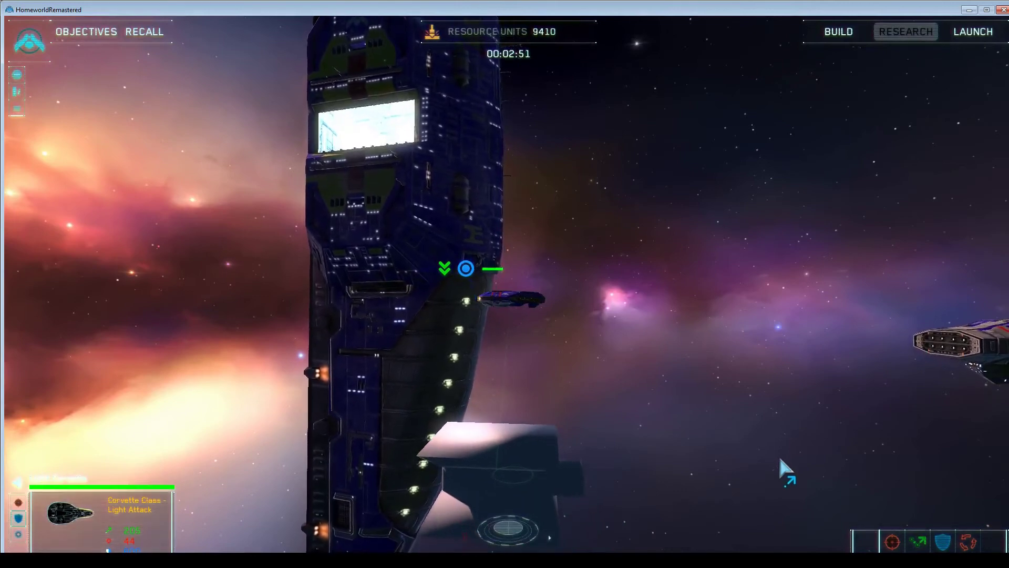
{"action": "right_click_drag", "start_coordinate": [639, 473], "coordinate": [579, 451]}
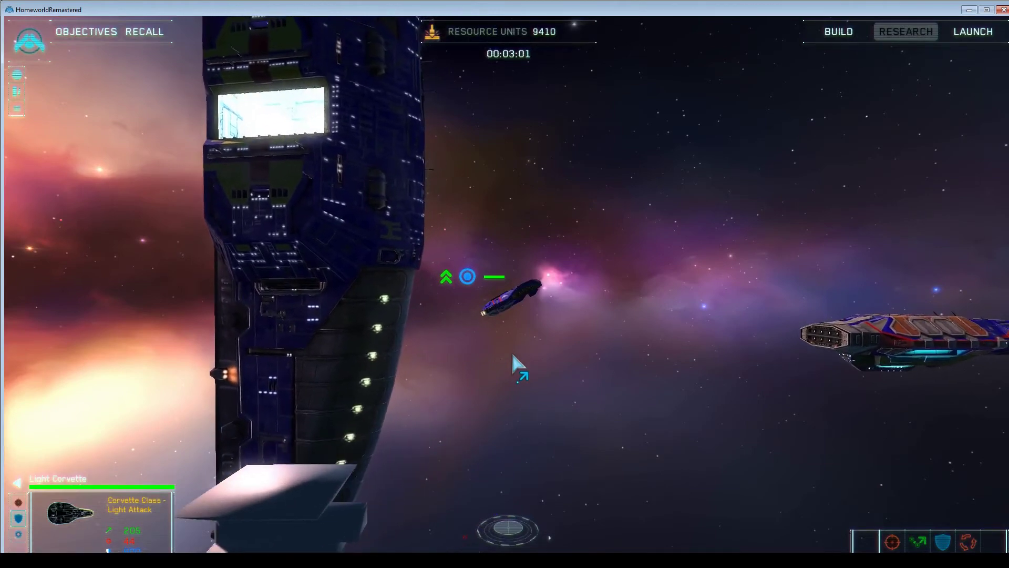
{"action": "right_click_drag", "start_coordinate": [541, 356], "coordinate": [551, 358]}
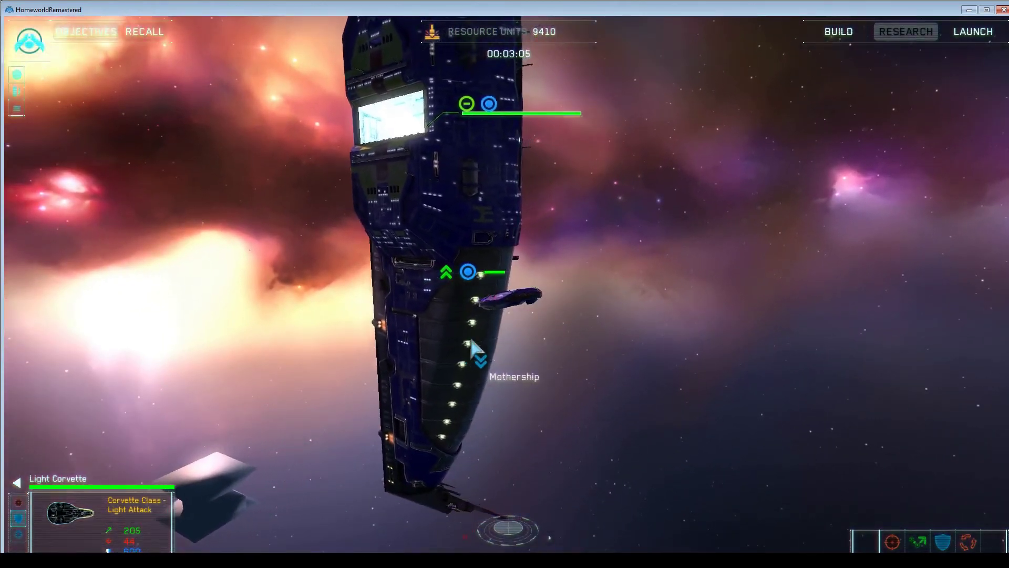
{"action": "right_click_drag", "start_coordinate": [470, 341], "coordinate": [556, 338]}
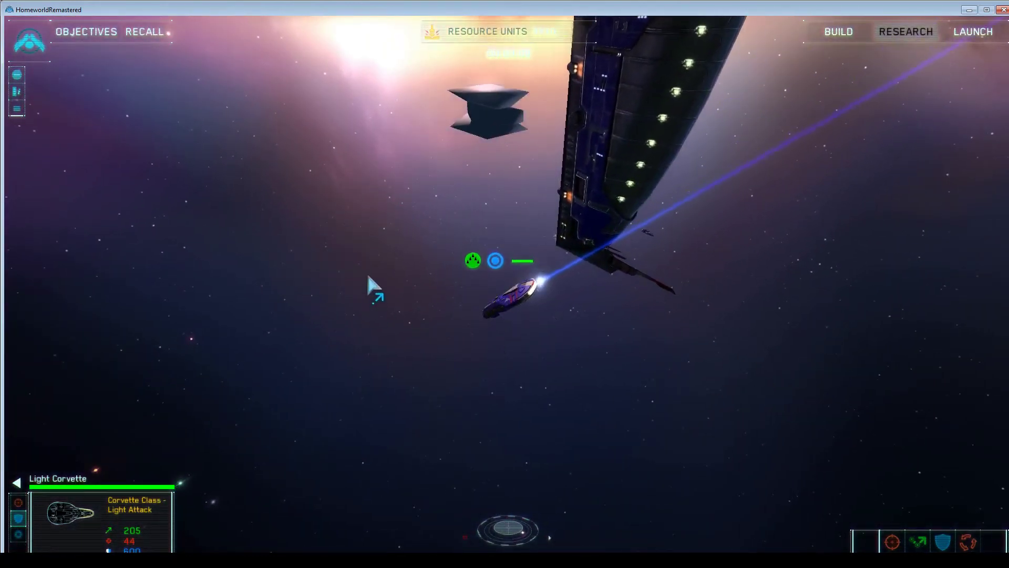
{"action": "right_click_drag", "start_coordinate": [363, 268], "coordinate": [386, 281]}
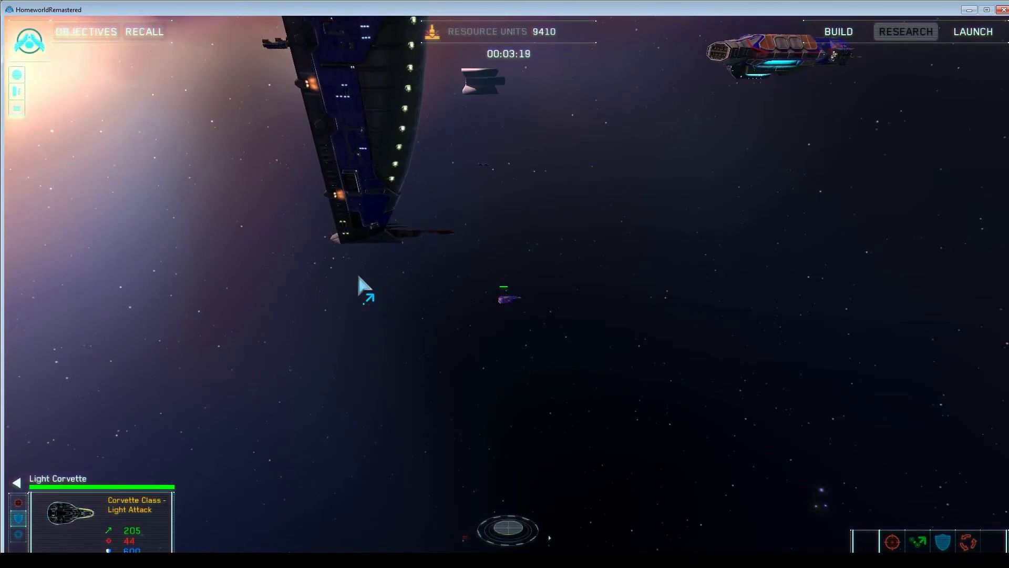
{"action": "right_click_drag", "start_coordinate": [376, 284], "coordinate": [466, 303]}
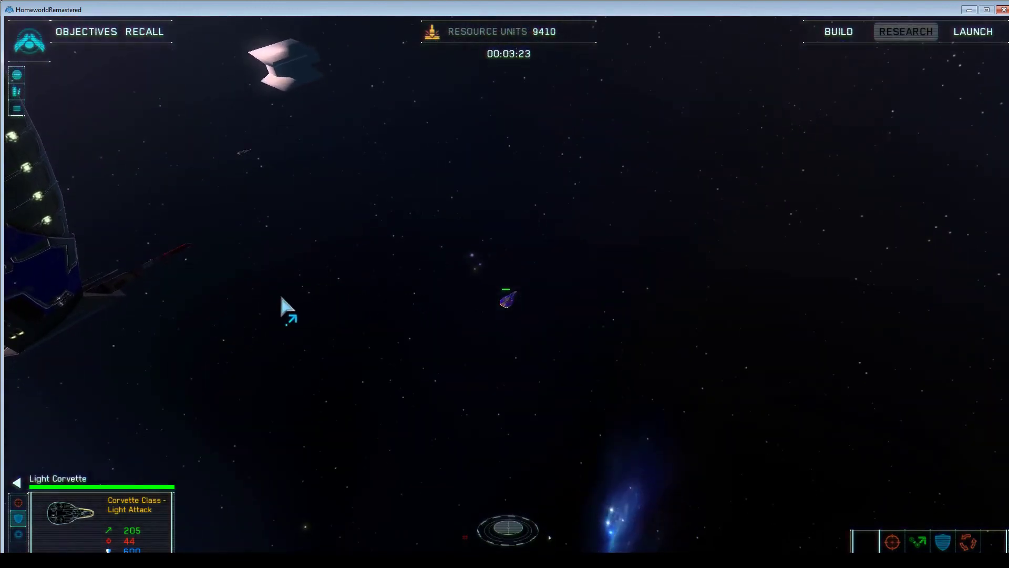
{"action": "scroll", "coordinate": [299, 298], "scroll_direction": "down", "scroll_amount": 8}
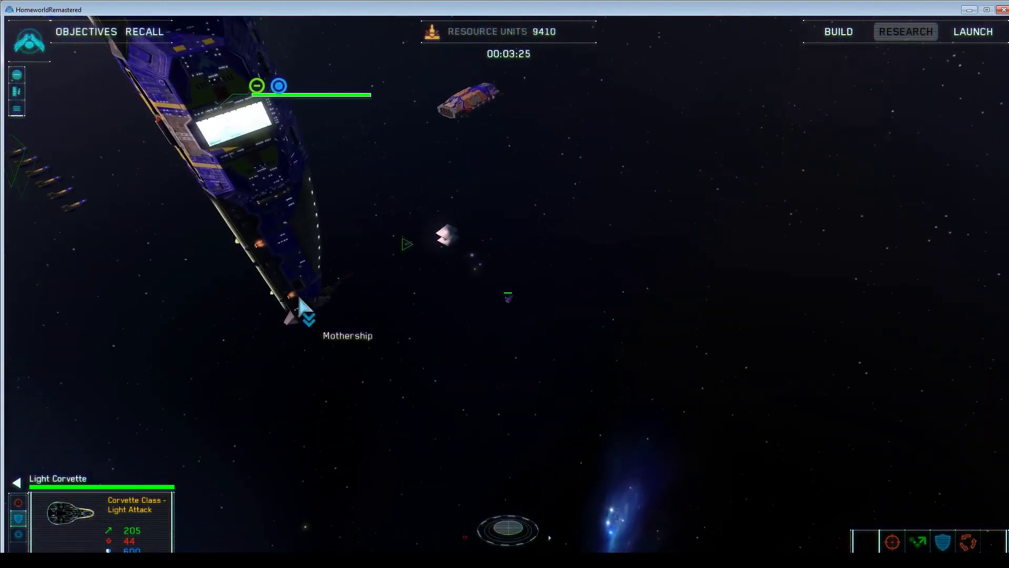
{"action": "right_click_drag", "start_coordinate": [300, 299], "coordinate": [245, 309]}
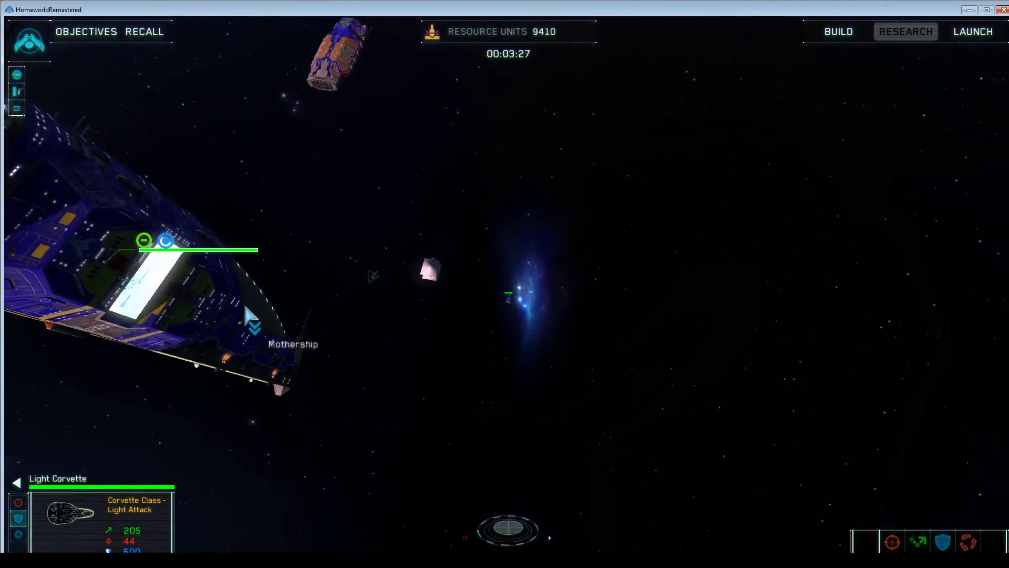
{"action": "scroll", "coordinate": [244, 301], "scroll_direction": "up", "scroll_amount": 5}
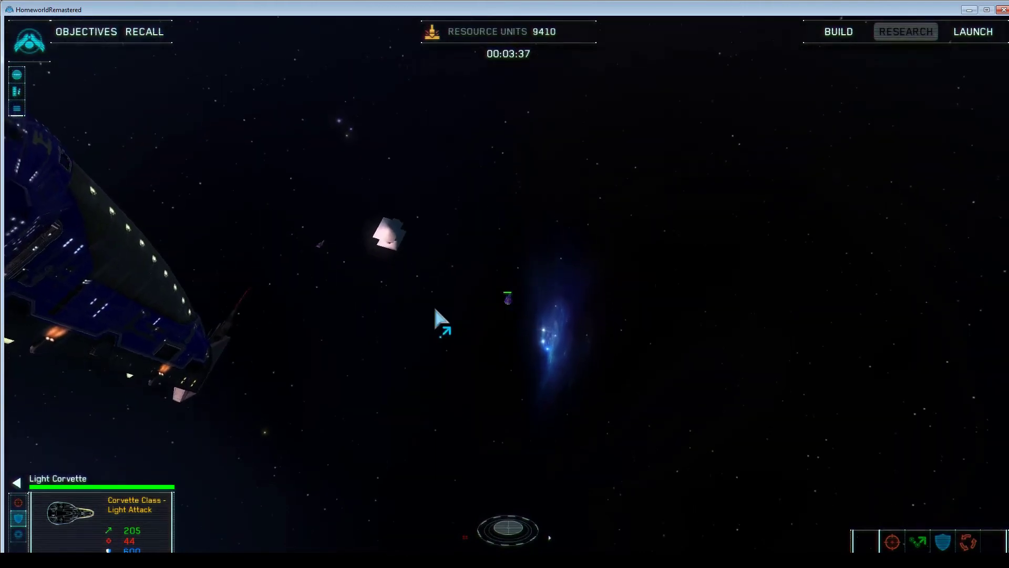
Send the Repair Corvette to the Carrier and select the Scout and Light Corvette as a group.
{"action": "left_click", "coordinate": [398, 250]}
{"action": "right_click_drag", "start_coordinate": [511, 280], "coordinate": [522, 239]}
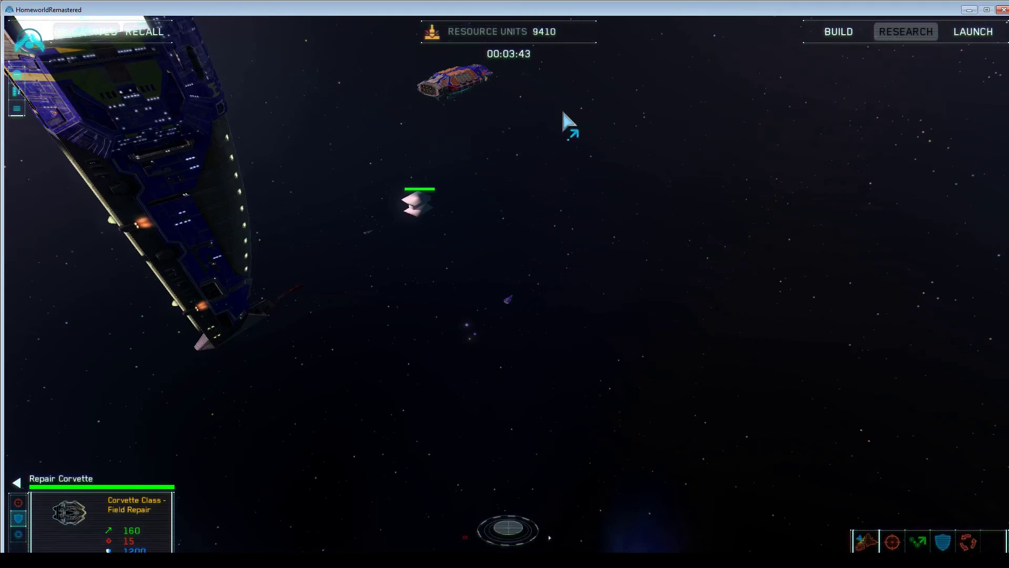
{"action": "left_click_drag", "start_coordinate": [320, 214], "coordinate": [638, 388]}
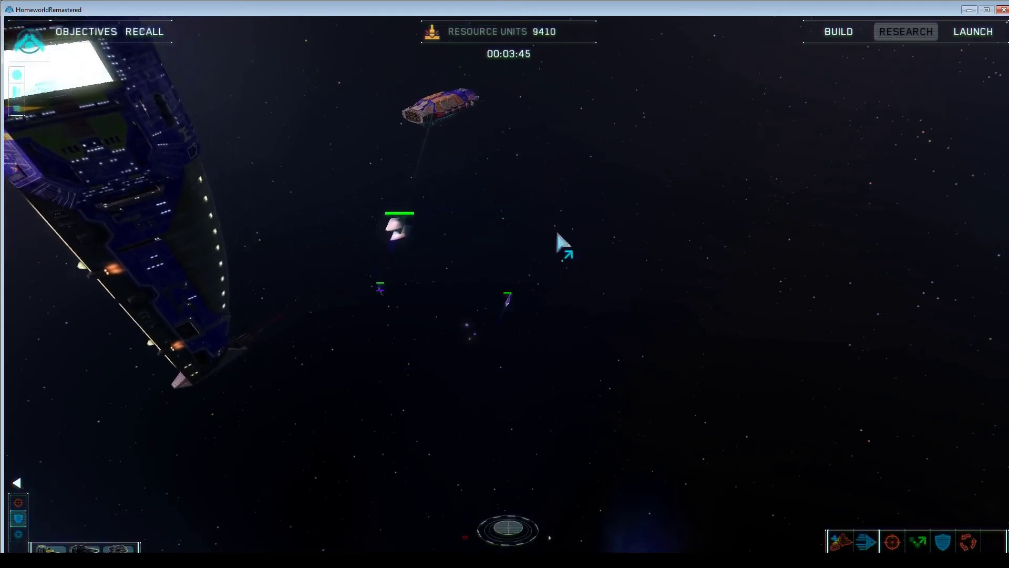
{"action": "left_click_drag", "start_coordinate": [289, 275], "coordinate": [638, 397]}
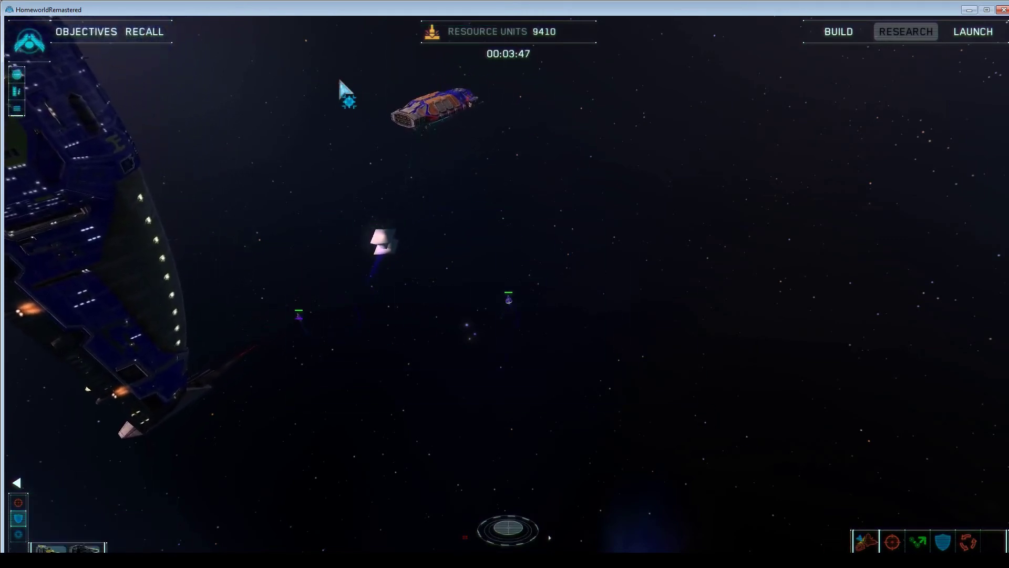
{"action": "right_click_drag", "start_coordinate": [667, 266], "coordinate": [673, 286]}
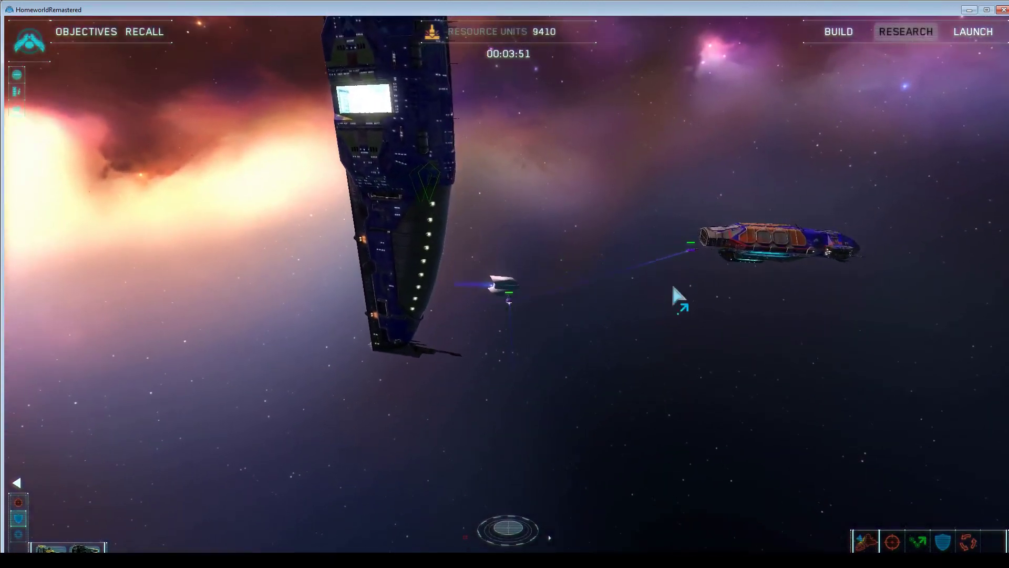
Select the Repair Corvette, focus the camera on it, and examine its position and repair effect at the Carrier.
{"action": "left_click", "coordinate": [553, 334]}
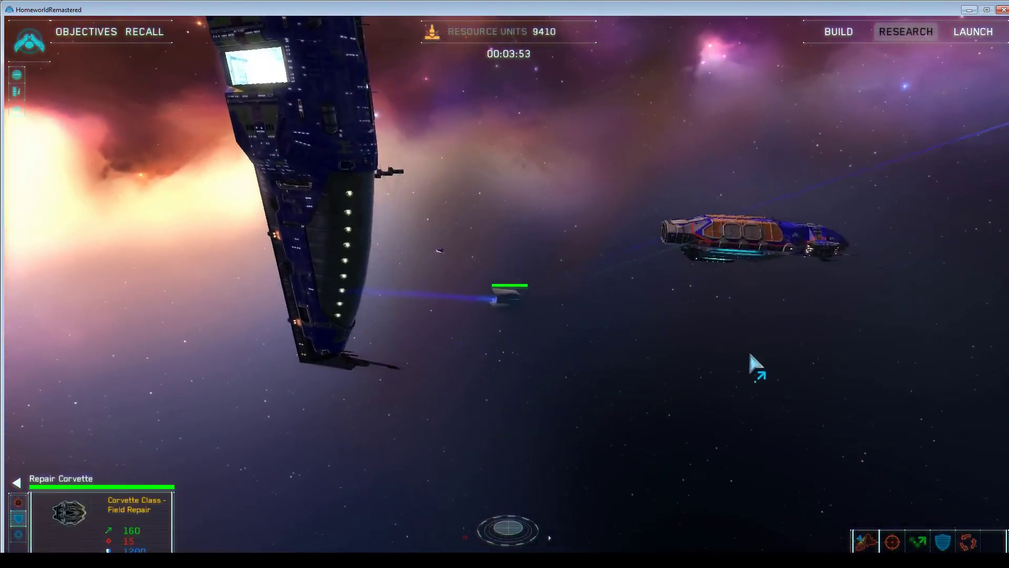
{"action": "key", "text": "f"}
{"action": "right_click_drag", "start_coordinate": [795, 346], "coordinate": [1007, 447]}
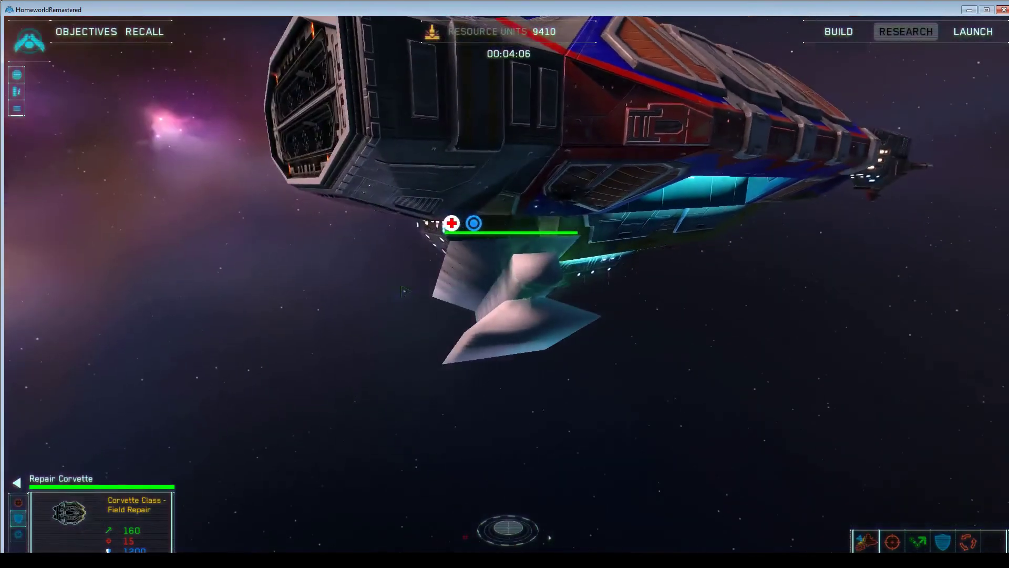
{"action": "right_click_drag", "start_coordinate": [403, 291], "coordinate": [789, 334]}
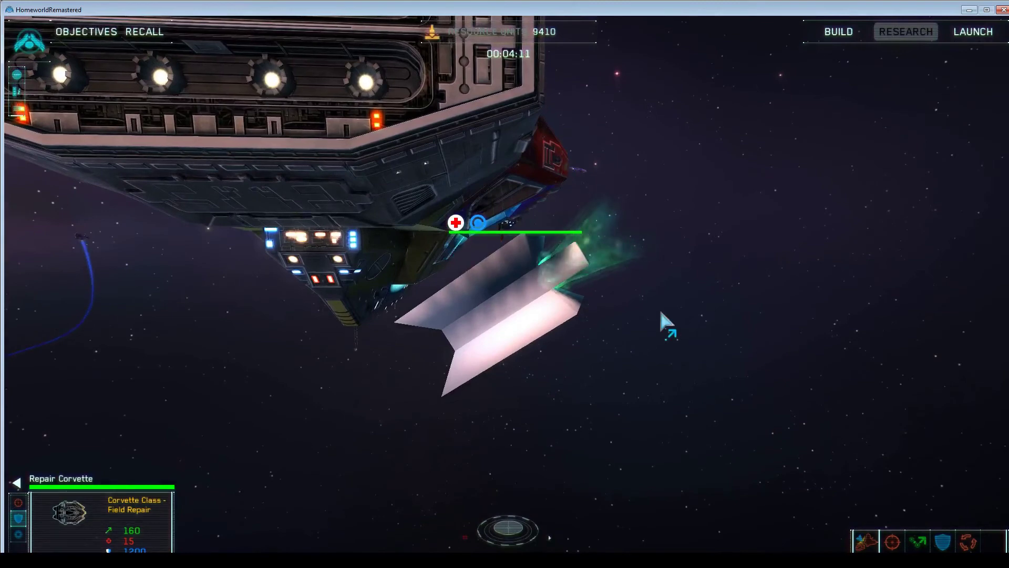
Exit the running game to Windows and switch back to the DockShip.blend scene in Blender.
{"action": "mouse_move", "coordinate": [665, 284]}
{"action": "right_mouse_down"}
{"action": "mouse_move", "coordinate": [689, 279]}
{"action": "mouse_move", "coordinate": [649, 286]}
{"action": "right_mouse_up"}
{"action": "scroll", "coordinate": [578, 258], "scroll_direction": "down", "scroll_amount": 5}
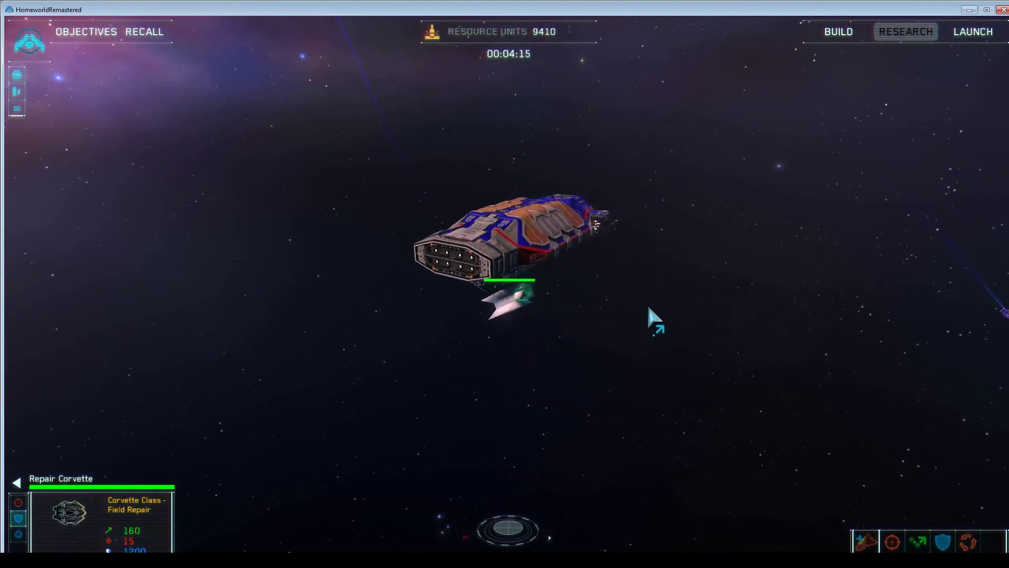
{"action": "right_click_drag", "start_coordinate": [651, 320], "coordinate": [667, 316]}
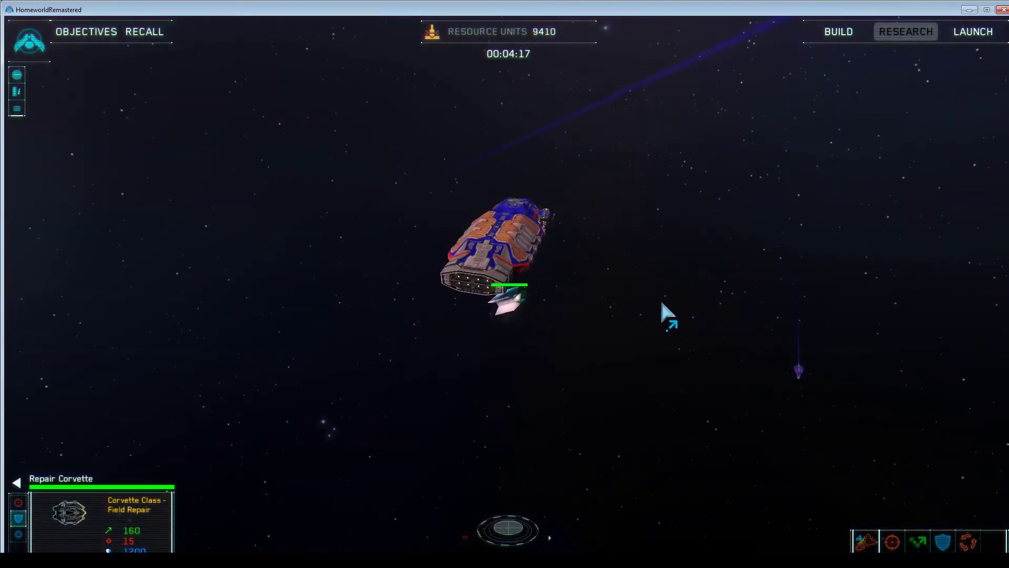
{"action": "key", "text": "Escape"}
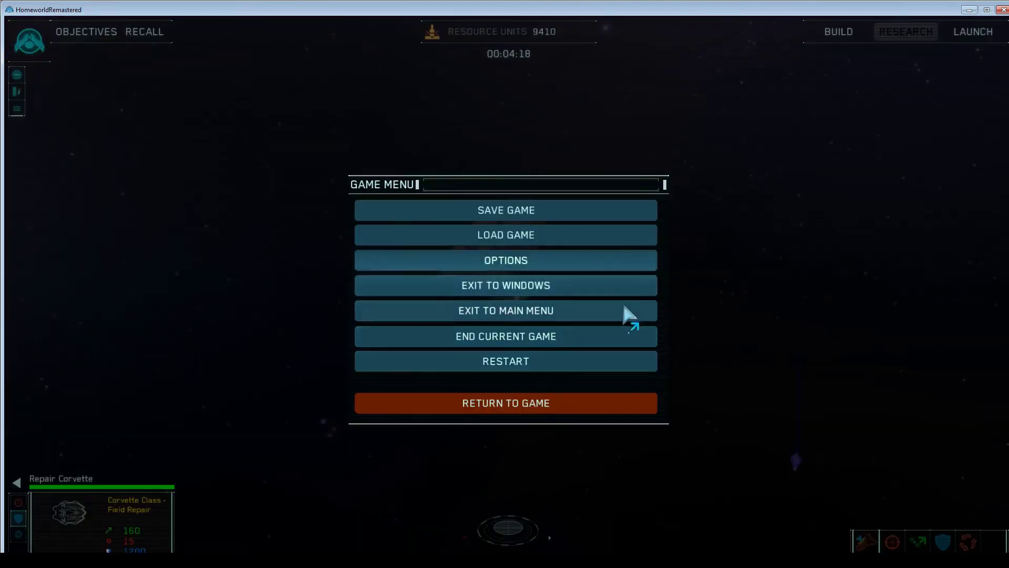
{"action": "left_click", "coordinate": [479, 294]}
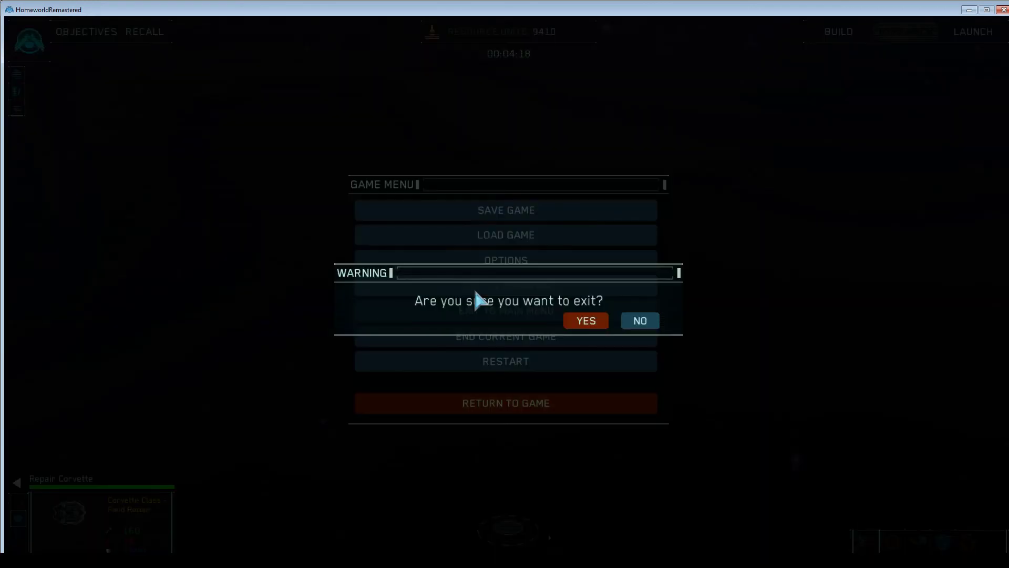
{"action": "left_click", "coordinate": [587, 320]}
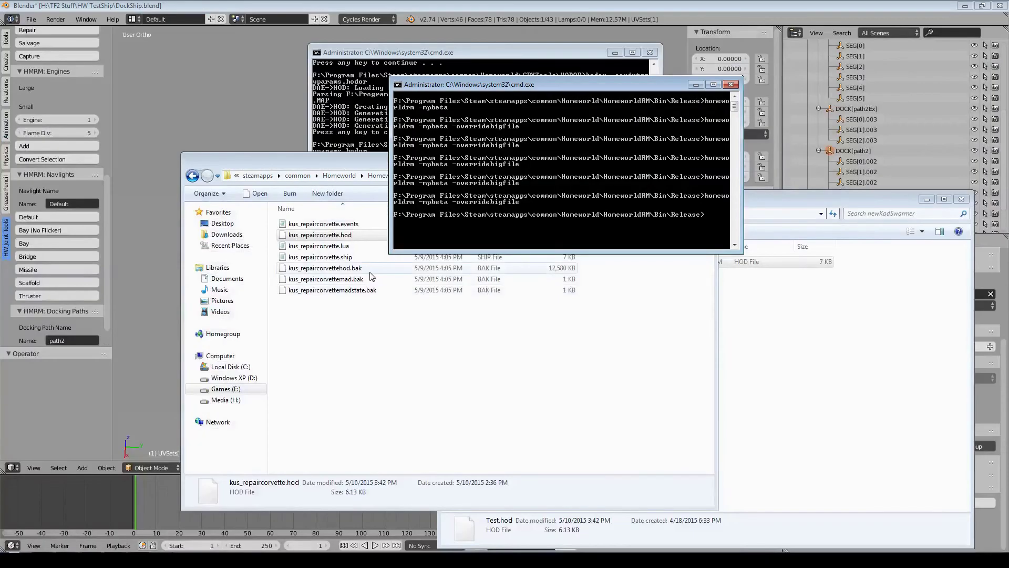
{"action": "left_click", "coordinate": [266, 131]}
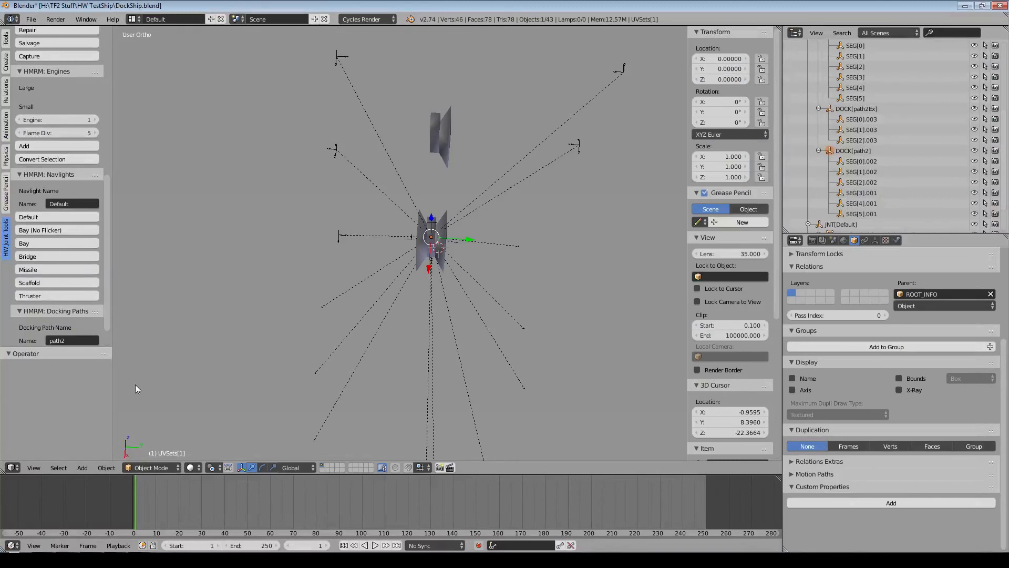
Review the HW Joint Tools for hardpoints, engines, navlights and docking paths, and display the scene's render settings.
{"action": "scroll", "coordinate": [102, 283], "scroll_direction": "up", "scroll_amount": 6}
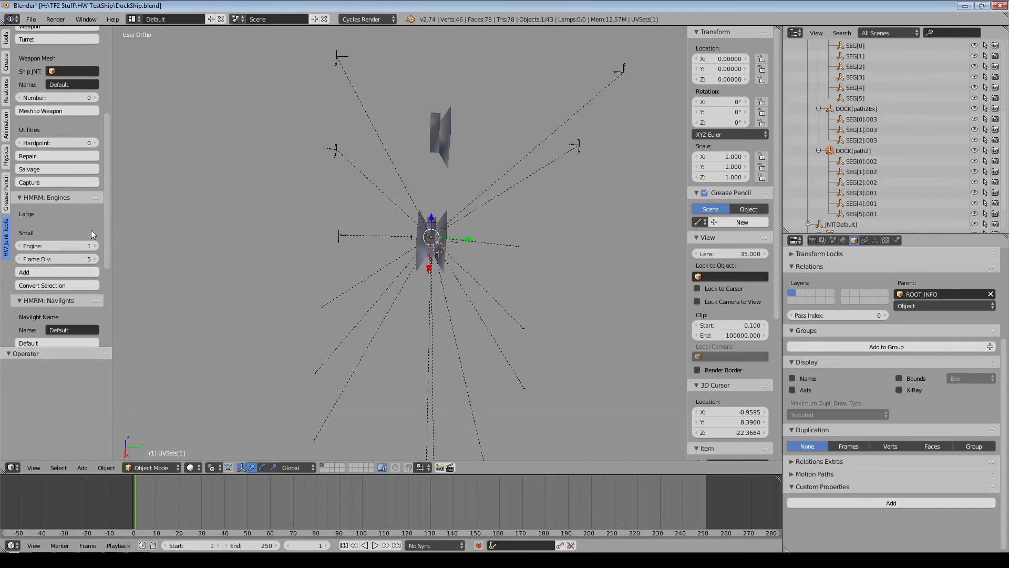
{"action": "scroll", "coordinate": [86, 253], "scroll_direction": "down", "scroll_amount": 7}
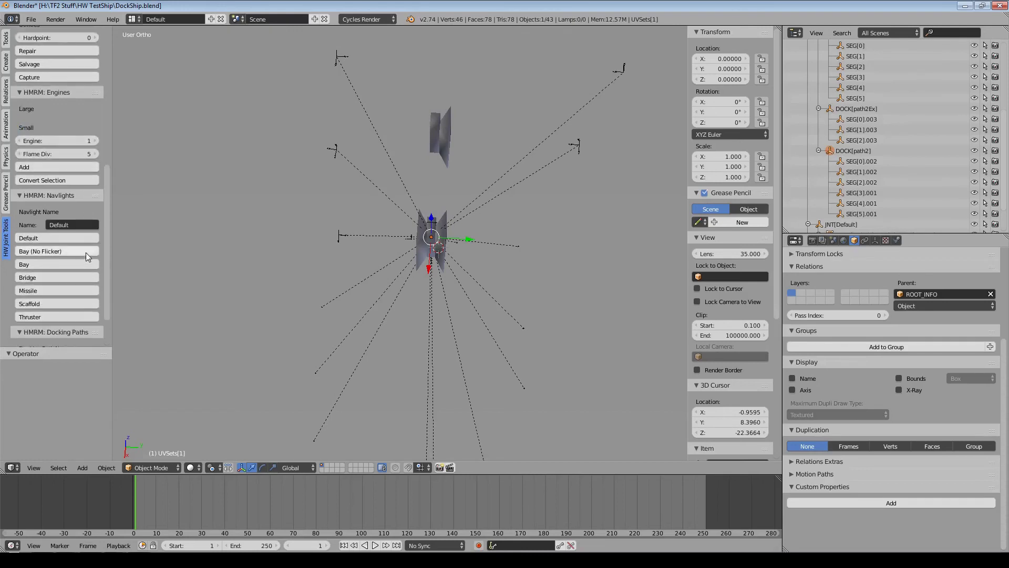
{"action": "scroll", "coordinate": [86, 252], "scroll_direction": "up", "scroll_amount": 3}
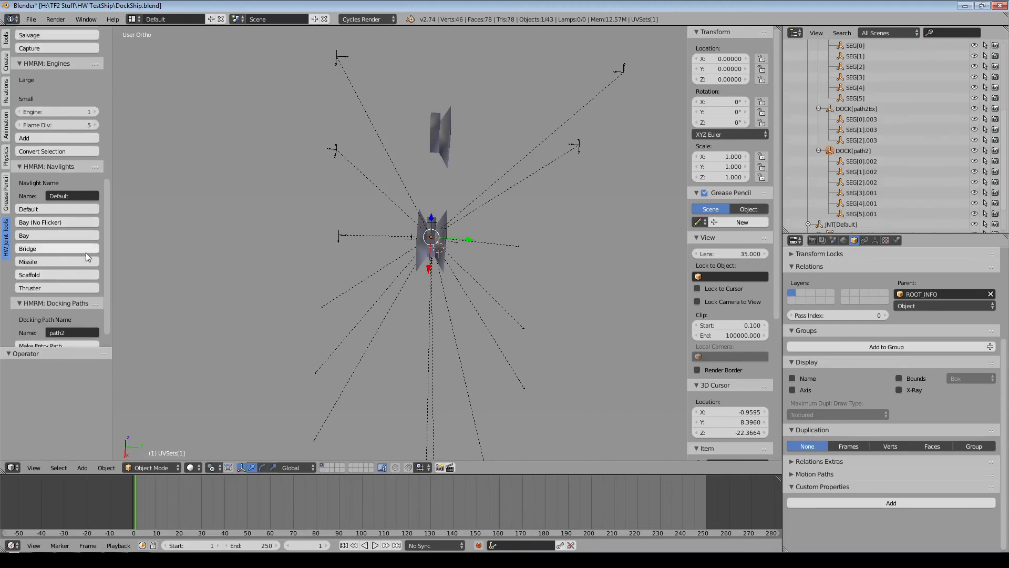
{"action": "scroll", "coordinate": [86, 252], "scroll_direction": "up", "scroll_amount": 2}
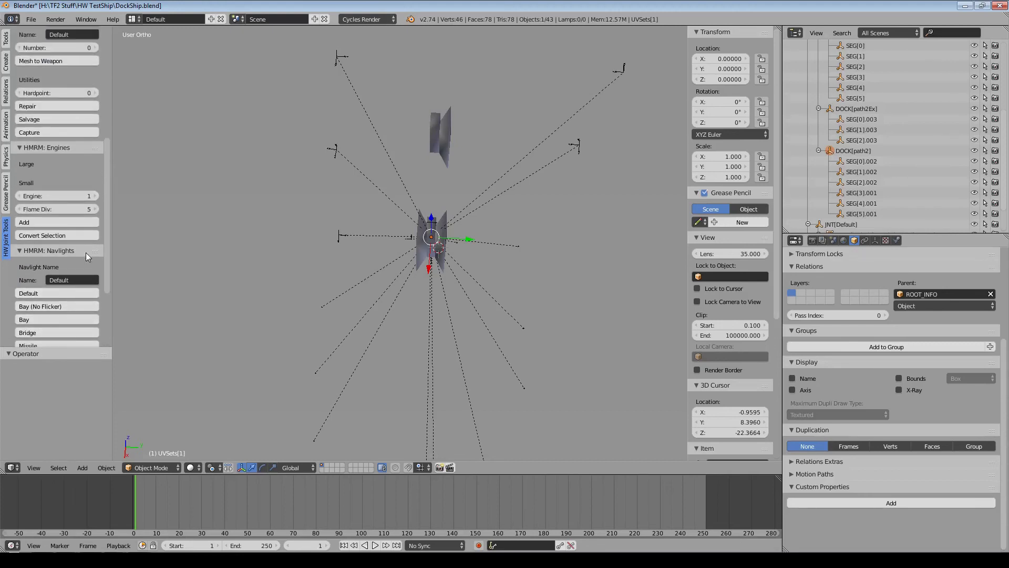
{"action": "scroll", "coordinate": [52, 214], "scroll_direction": "up", "scroll_amount": 8}
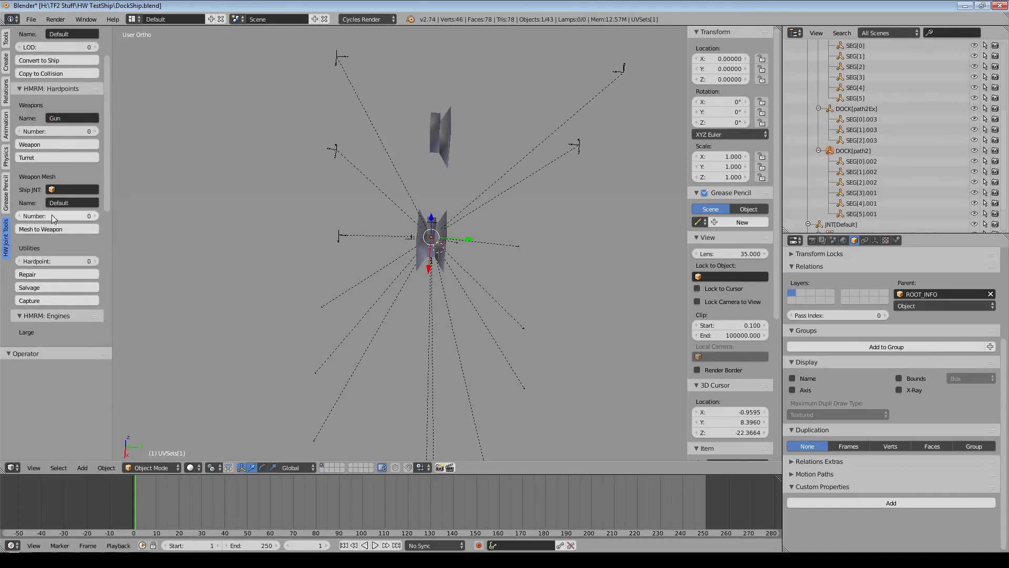
{"action": "scroll", "coordinate": [87, 238], "scroll_direction": "down", "scroll_amount": 13}
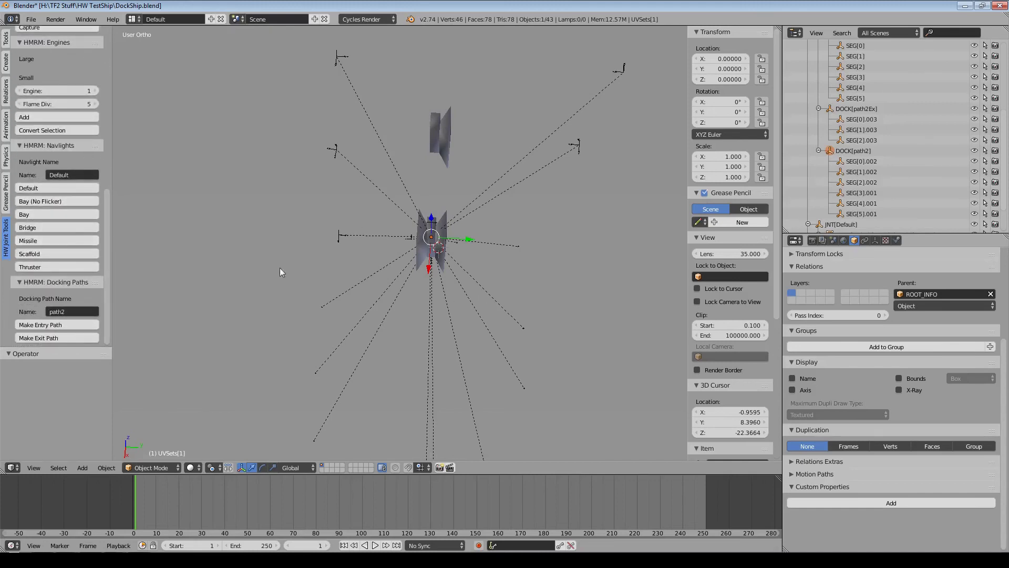
{"action": "left_click", "coordinate": [814, 242]}
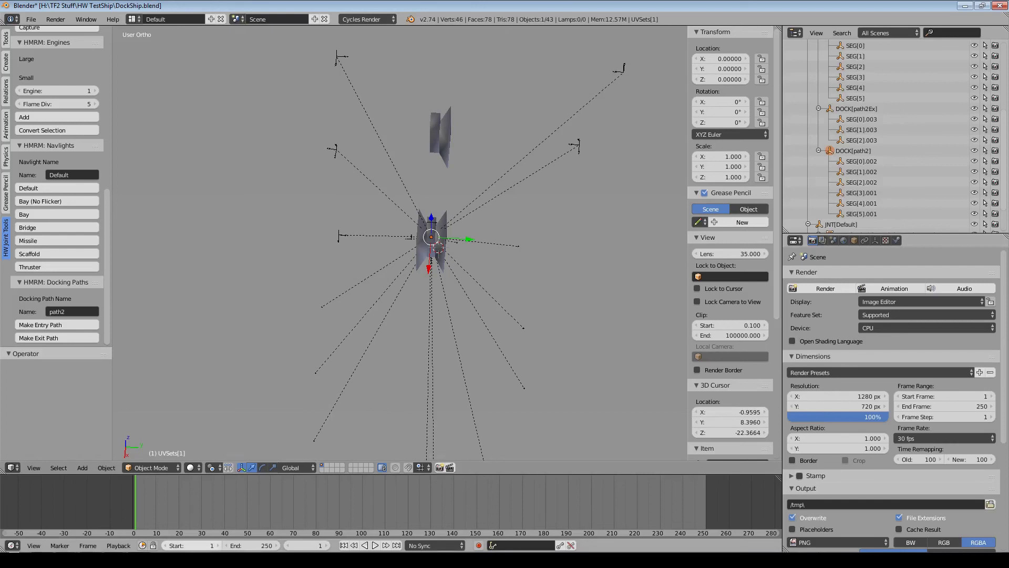
{"action": "key", "text": "alt+Tab"}
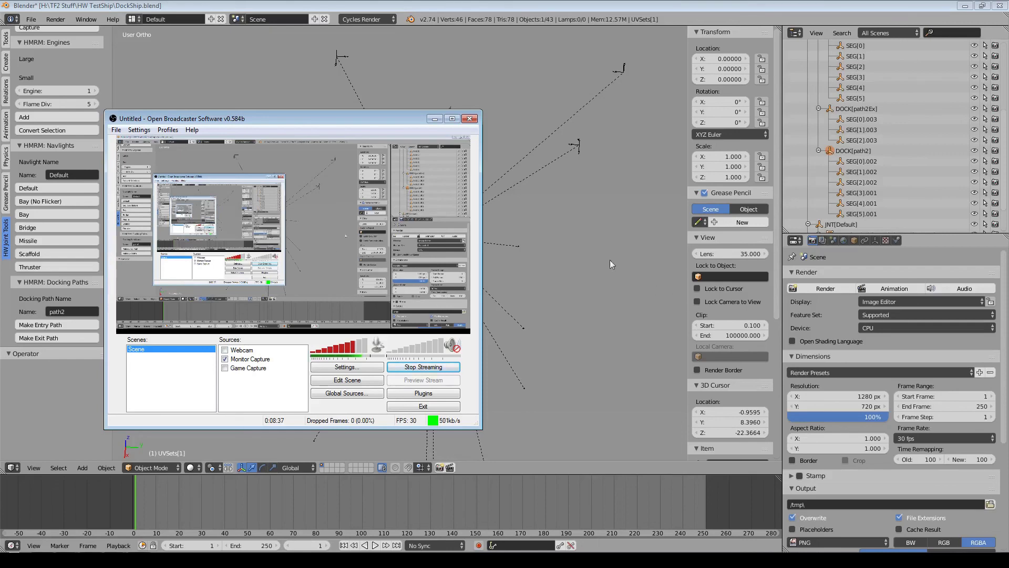
{"action": "left_click_drag", "start_coordinate": [320, 117], "coordinate": [362, 187]}
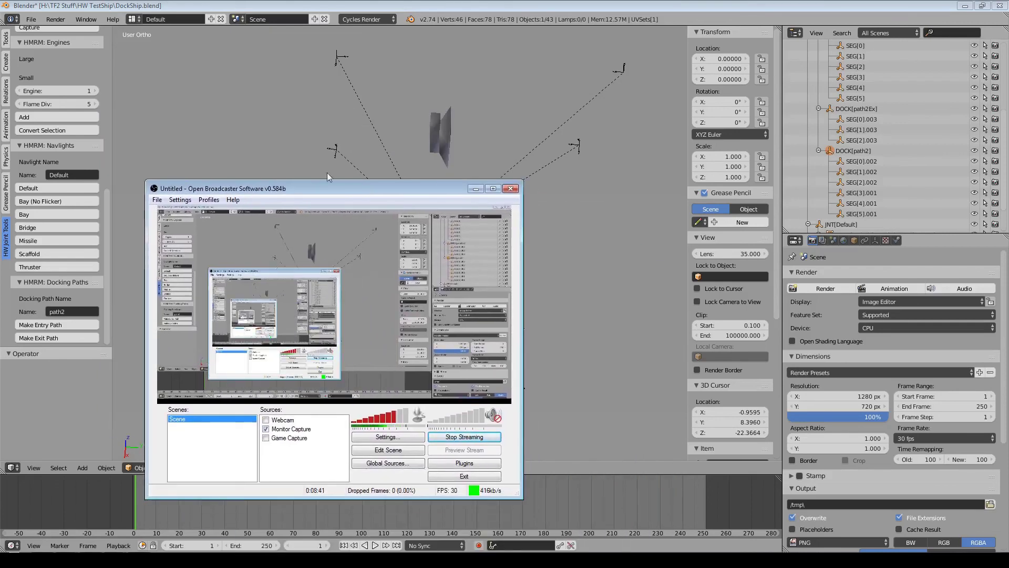